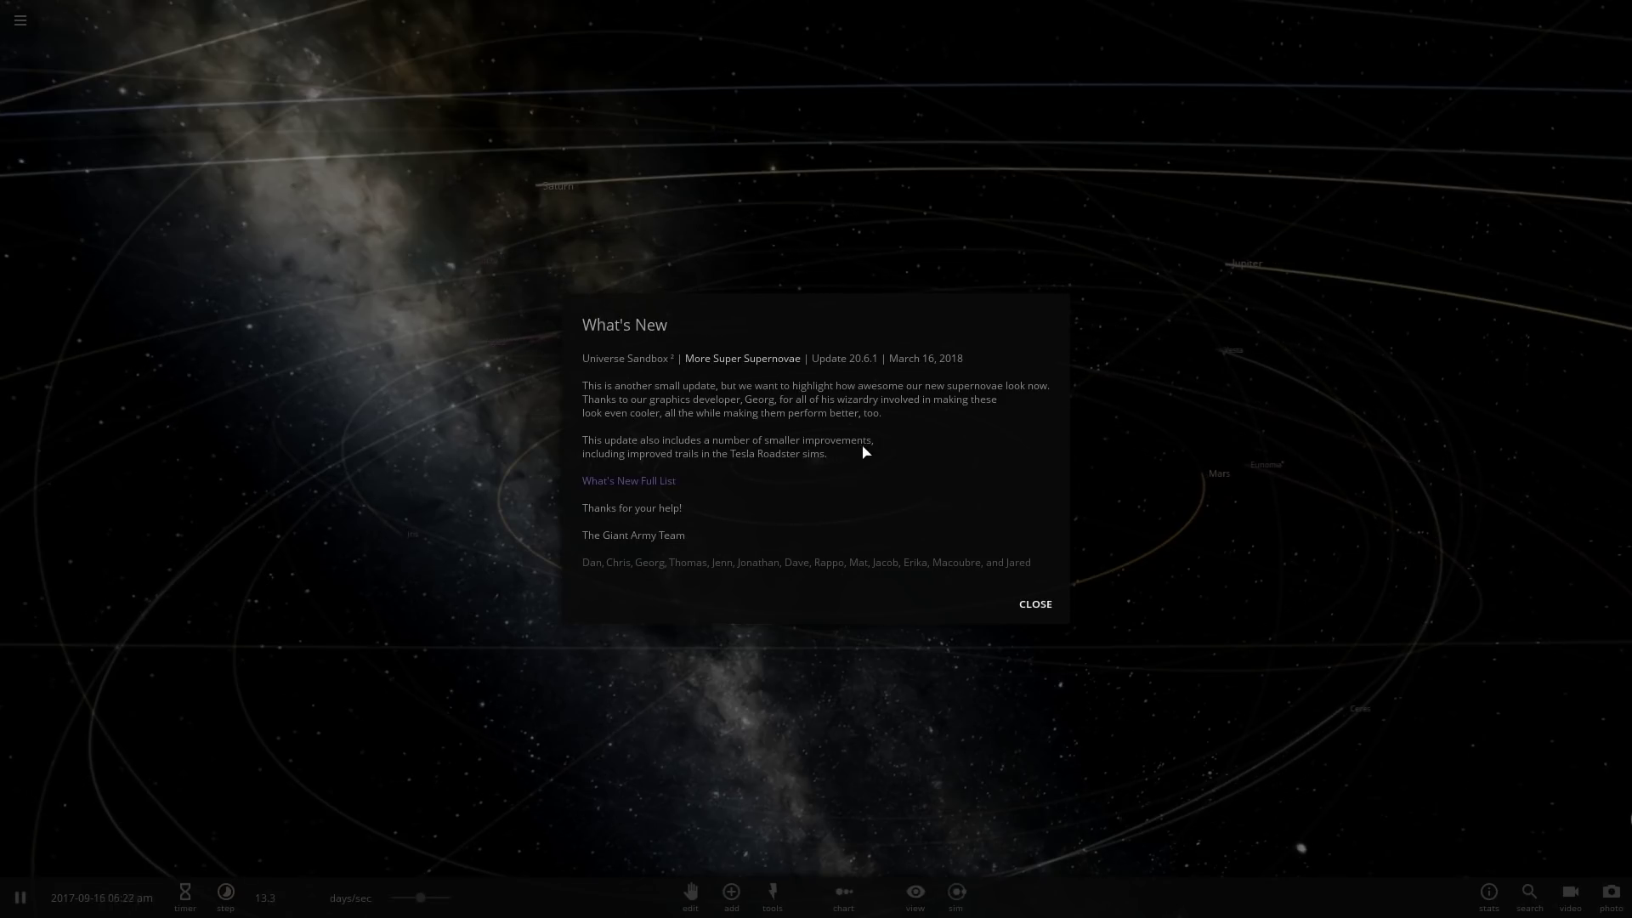
# Dismiss the What's New notice and create a new empty simulation.
pyautogui.click(1032, 604)
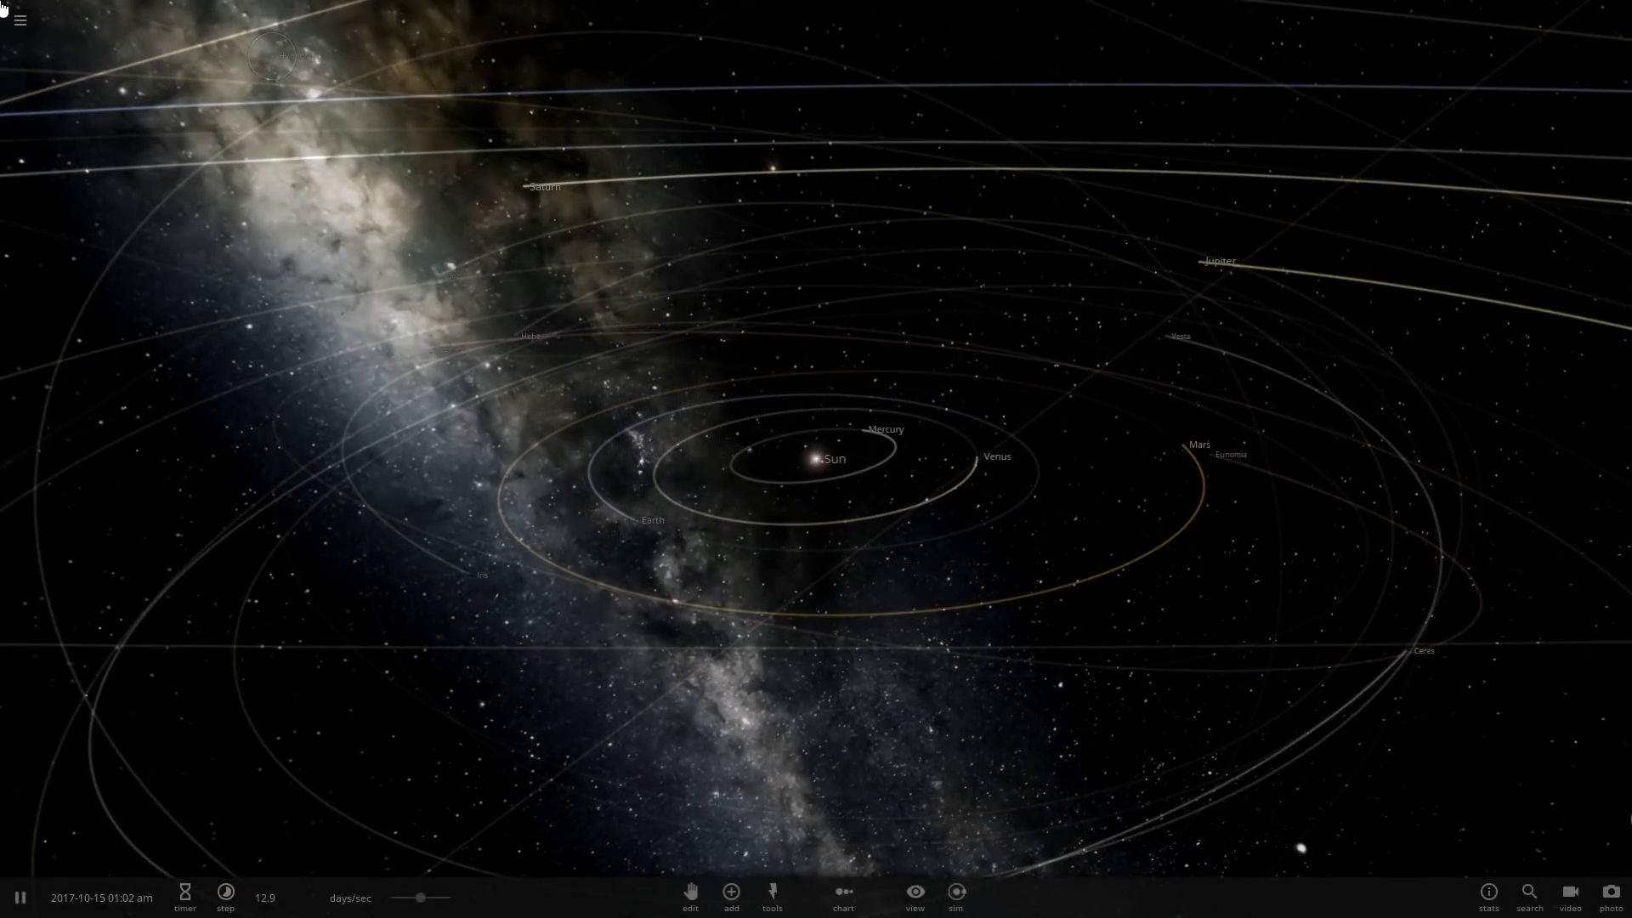
pyautogui.click(23, 20)
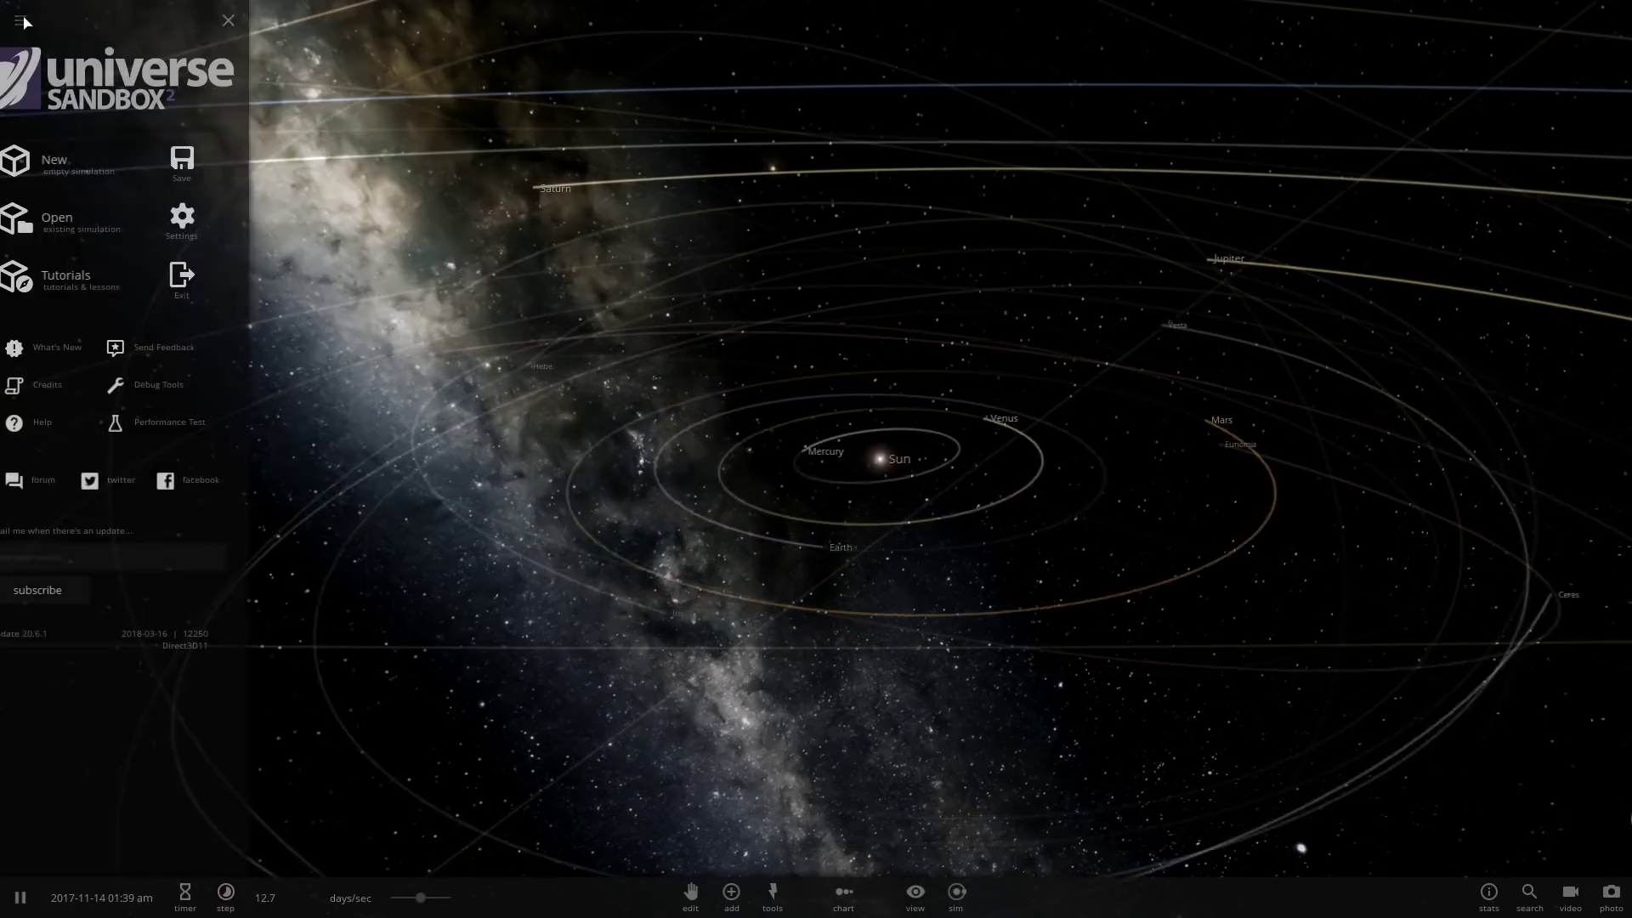
pyautogui.click(90, 157)
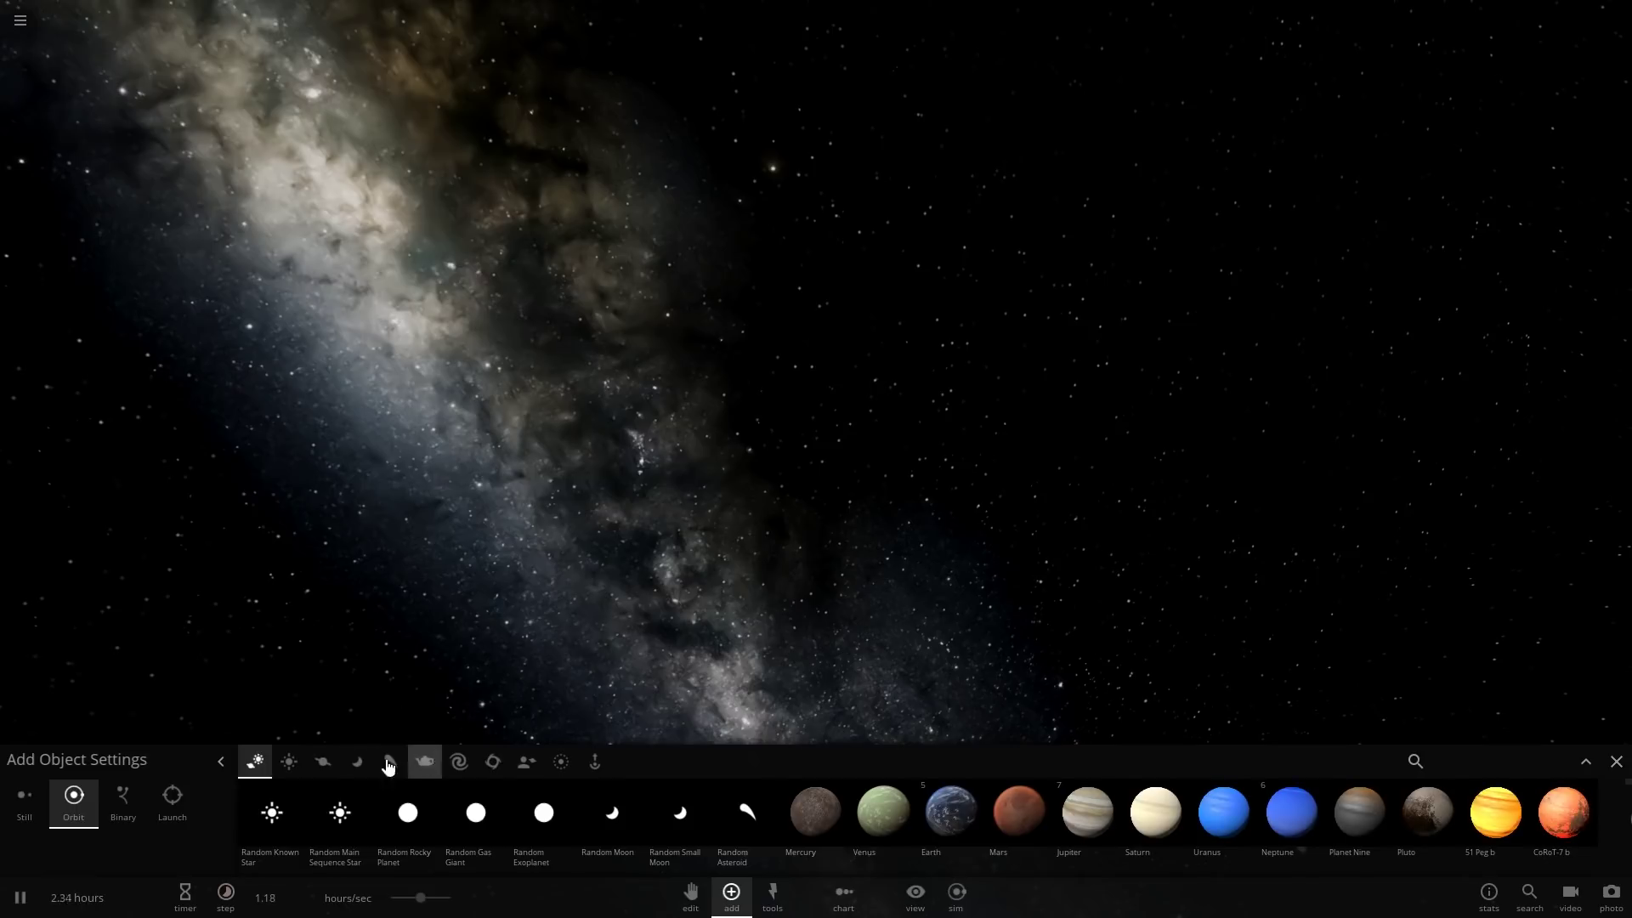
# Add a Sun to the empty simulation, and a second Sun near it in Still mode.
pyautogui.click(289, 762)
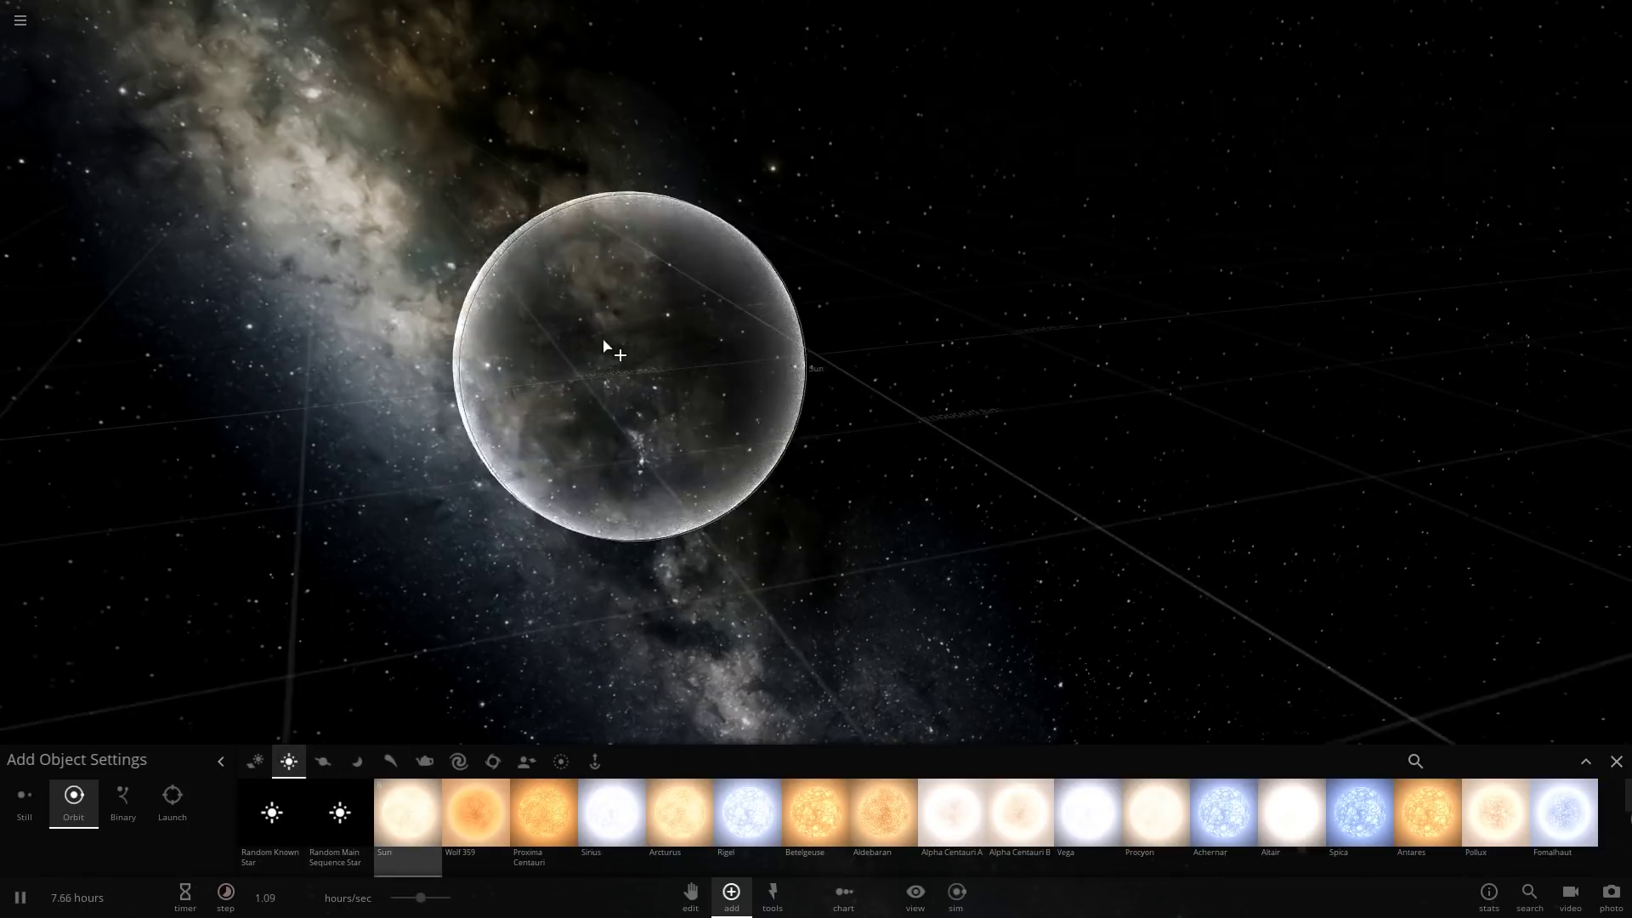
pyautogui.click(609, 361)
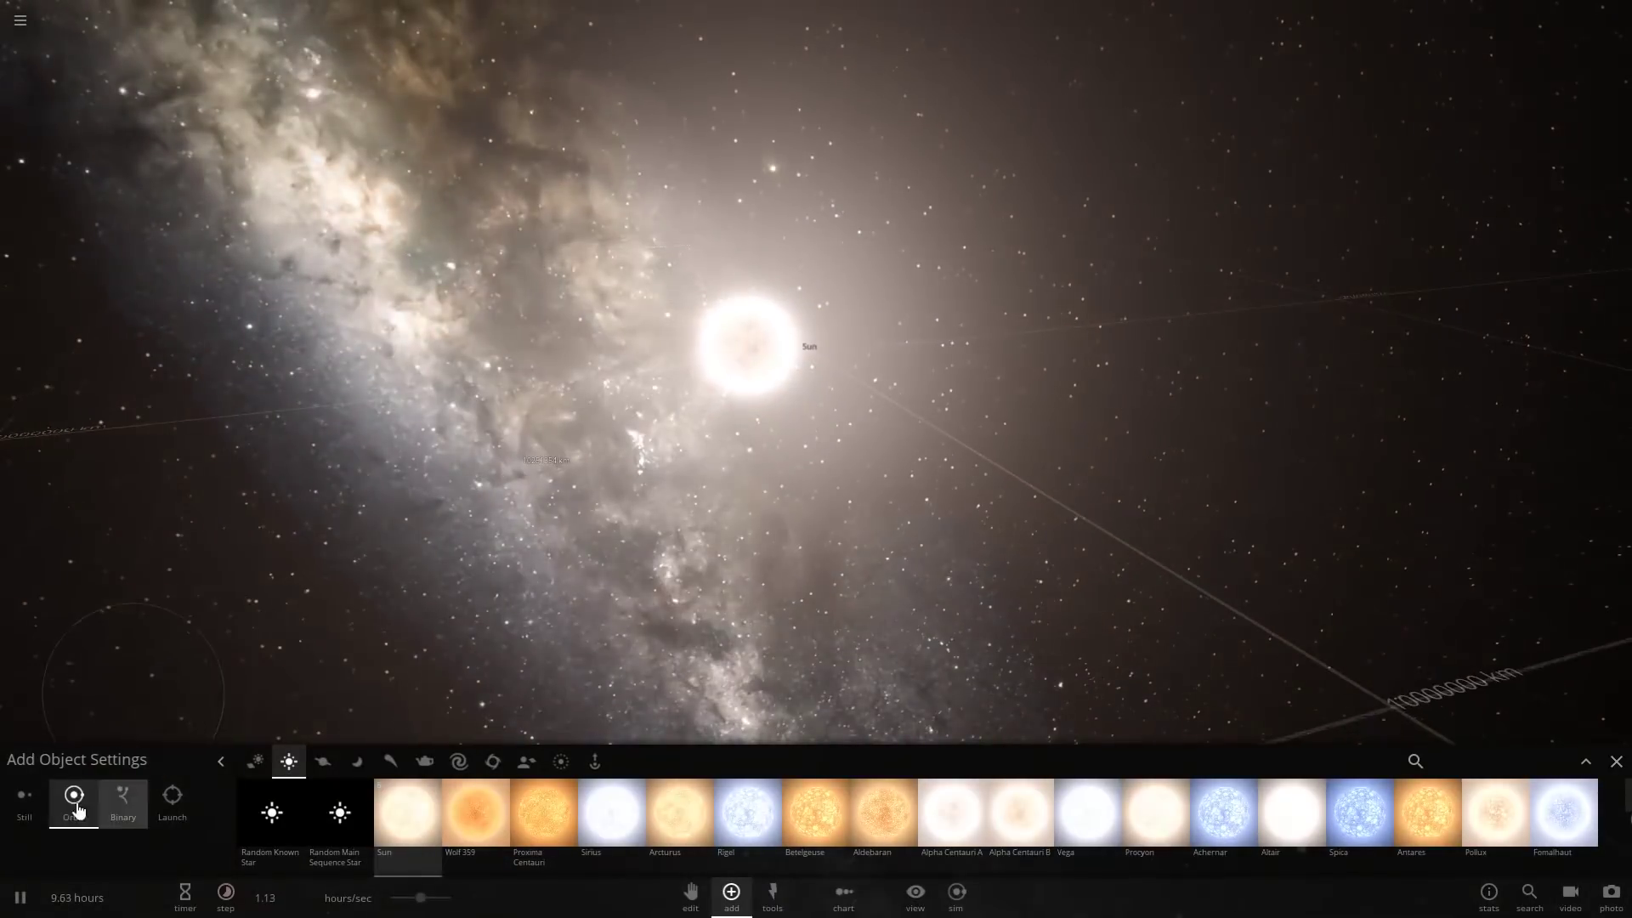
pyautogui.click(27, 806)
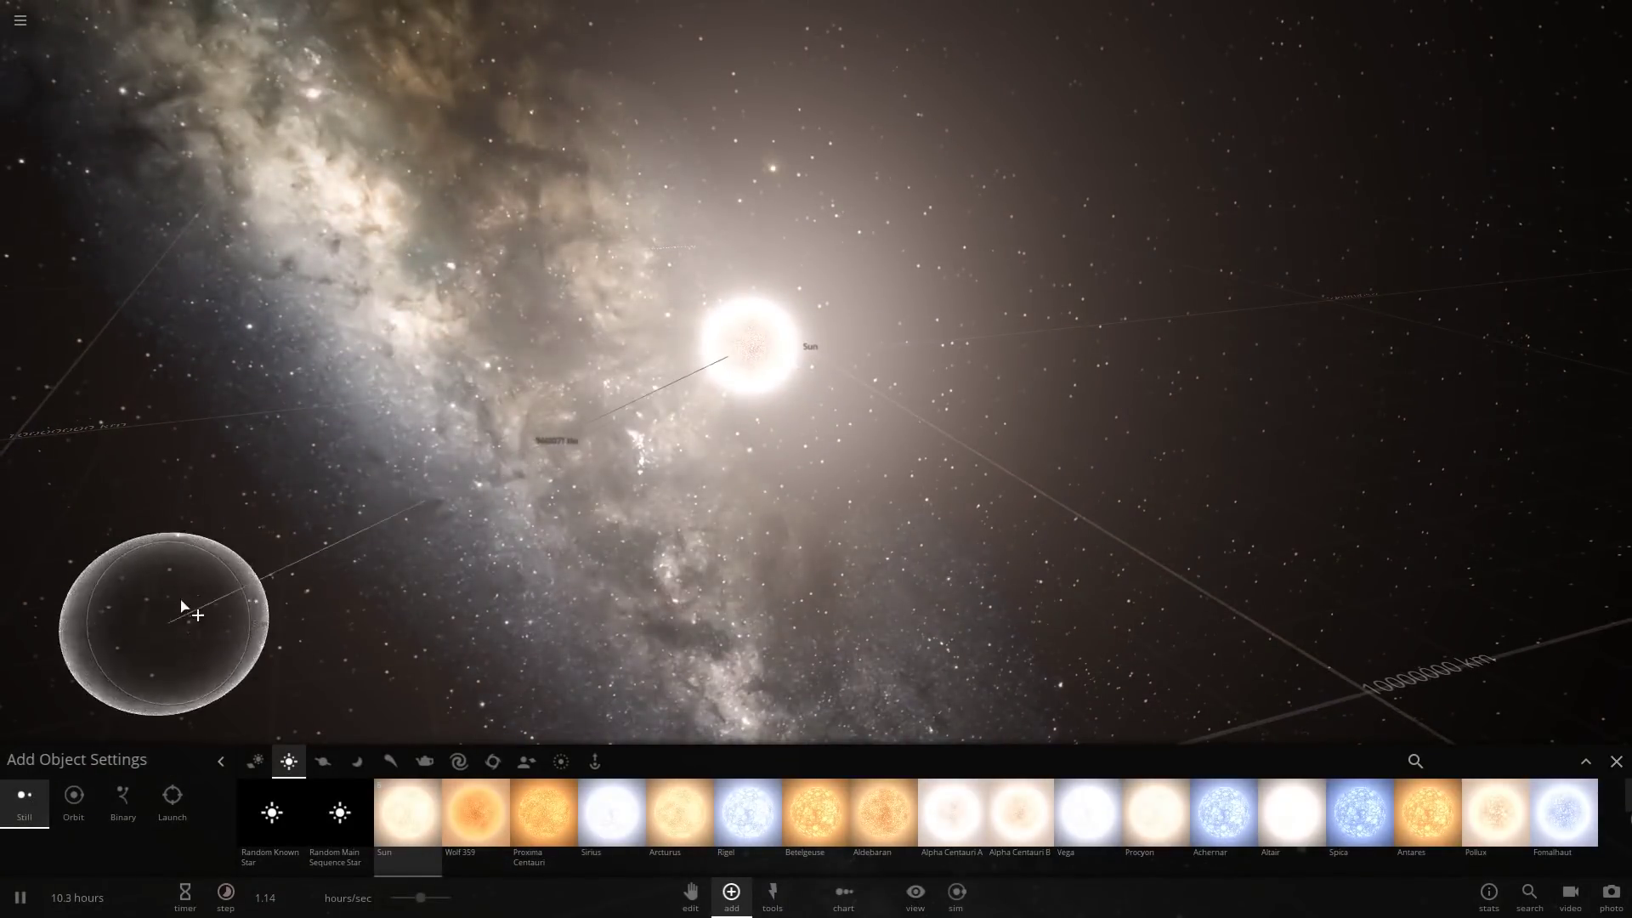
pyautogui.click(192, 590)
pyautogui.scroll(-6, 884, 530)
pyautogui.press('Escape')
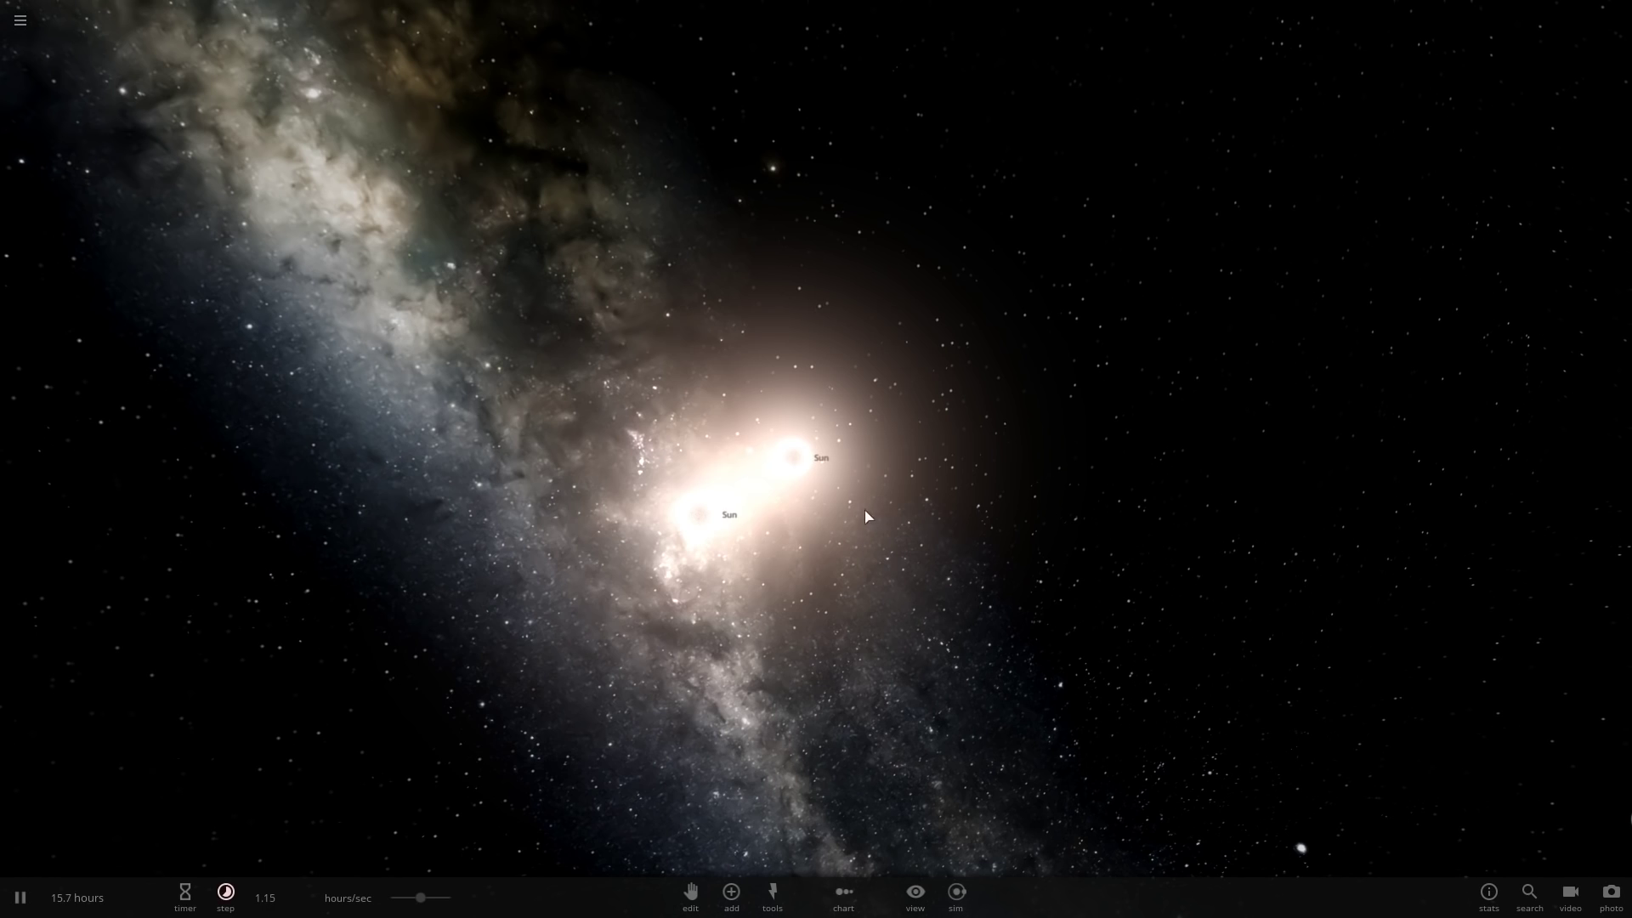
# Raise the simulation timestep until the two Suns collide, and lower it to about 13 minutes per second.
pyautogui.press('KP_Add')
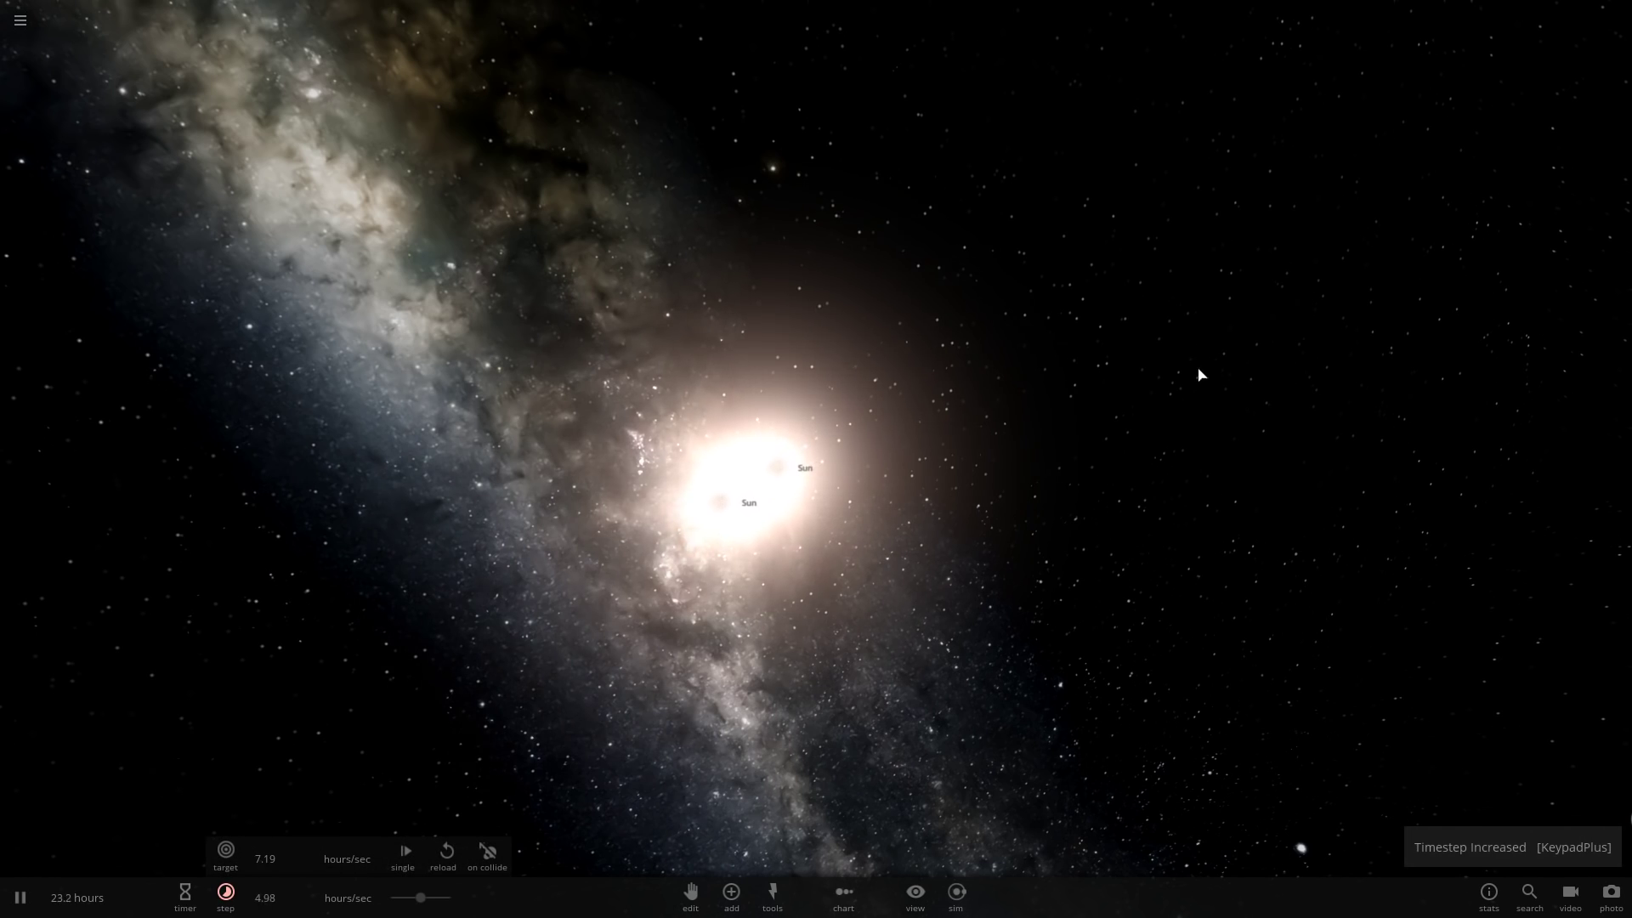
pyautogui.press('KP_Subtract')
pyautogui.press('KP_Subtract')
pyautogui.press('KP_Subtract')
pyautogui.press('KP_Subtract')
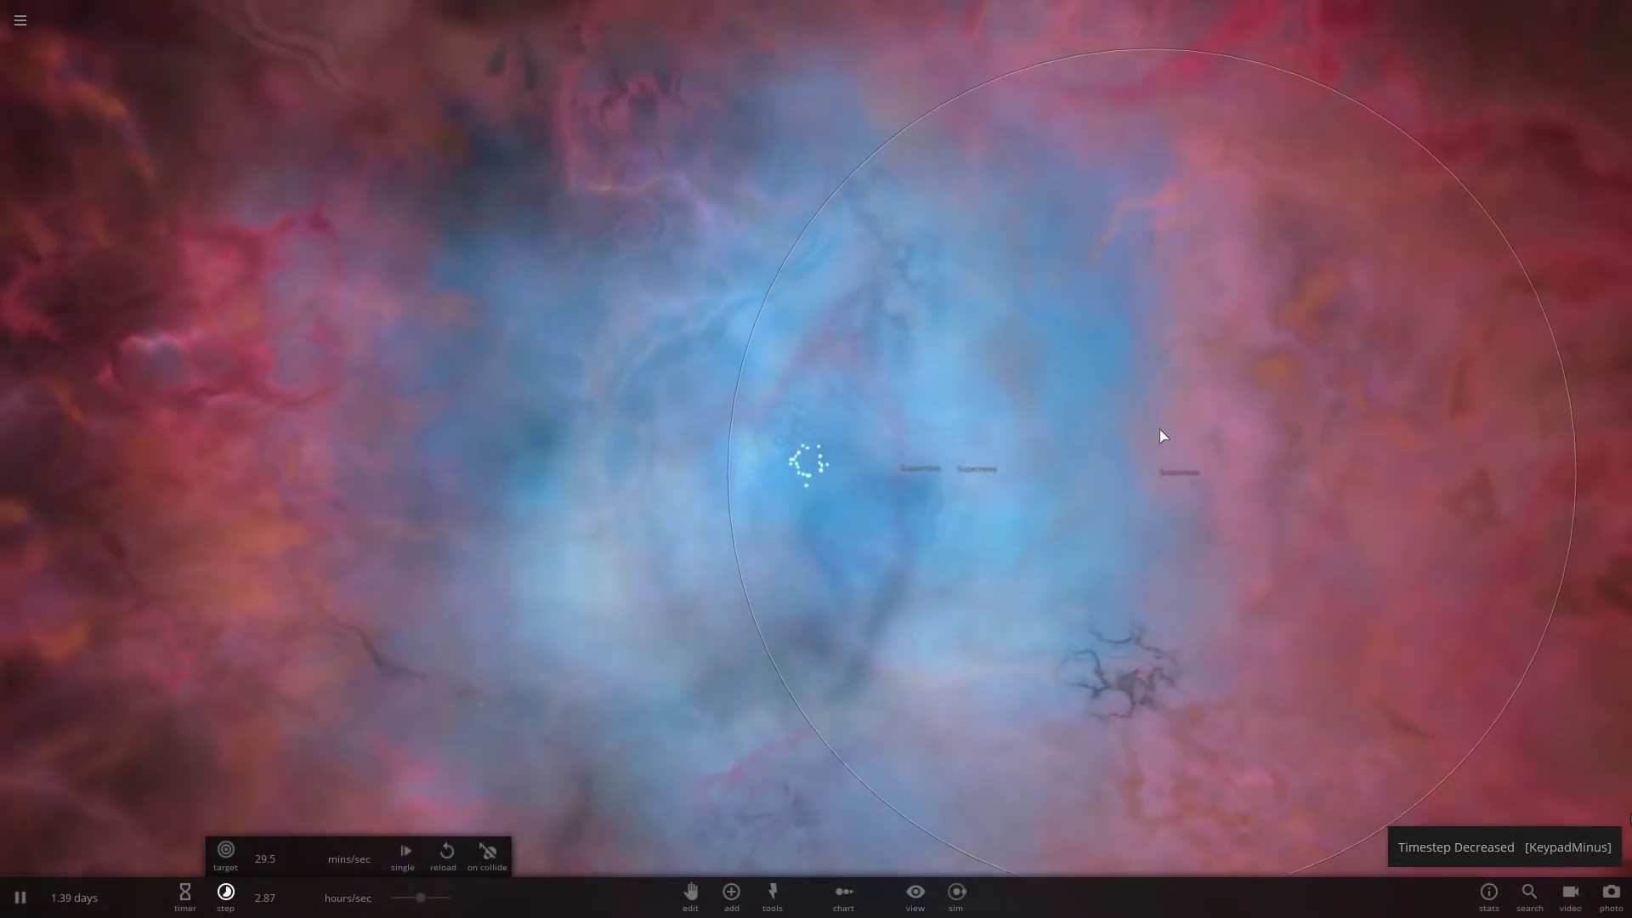
pyautogui.press('KP_Subtract')
# Examine the supernova cloud and the fragments at its centre from several angles, up close and from far away.
pyautogui.scroll(-6, 1159, 430)
pyautogui.moveTo(1122, 403); pyautogui.dragTo(396, 418)
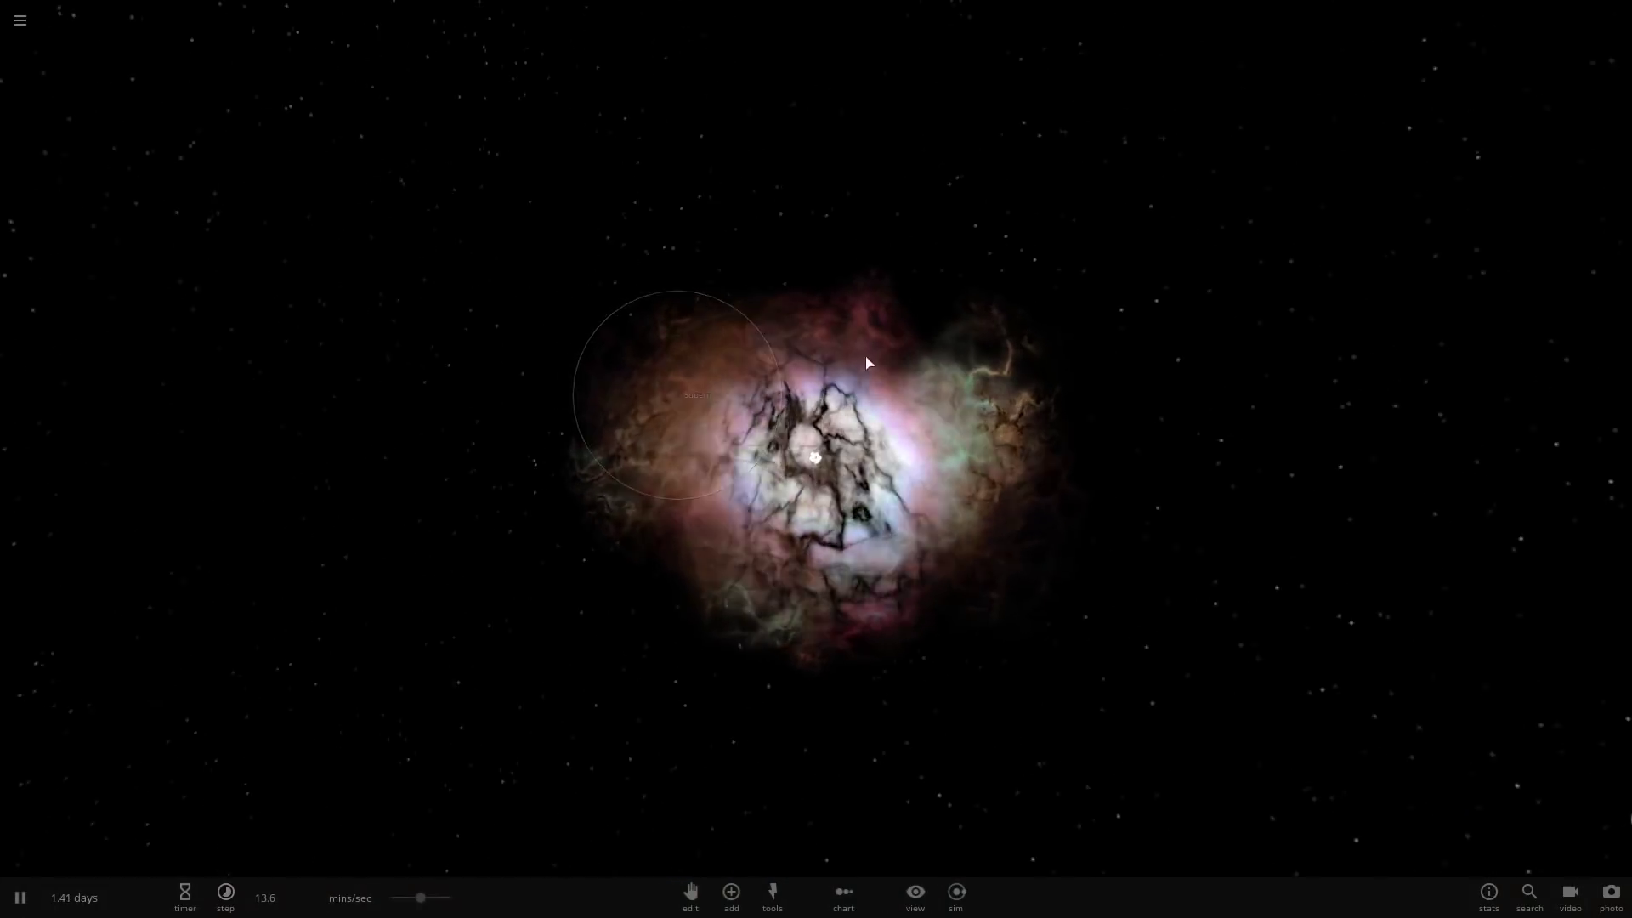
pyautogui.moveTo(1139, 374); pyautogui.dragTo(527, 468)
pyautogui.moveTo(1118, 652); pyautogui.dragTo(774, 432)
pyautogui.scroll(8, 773, 552)
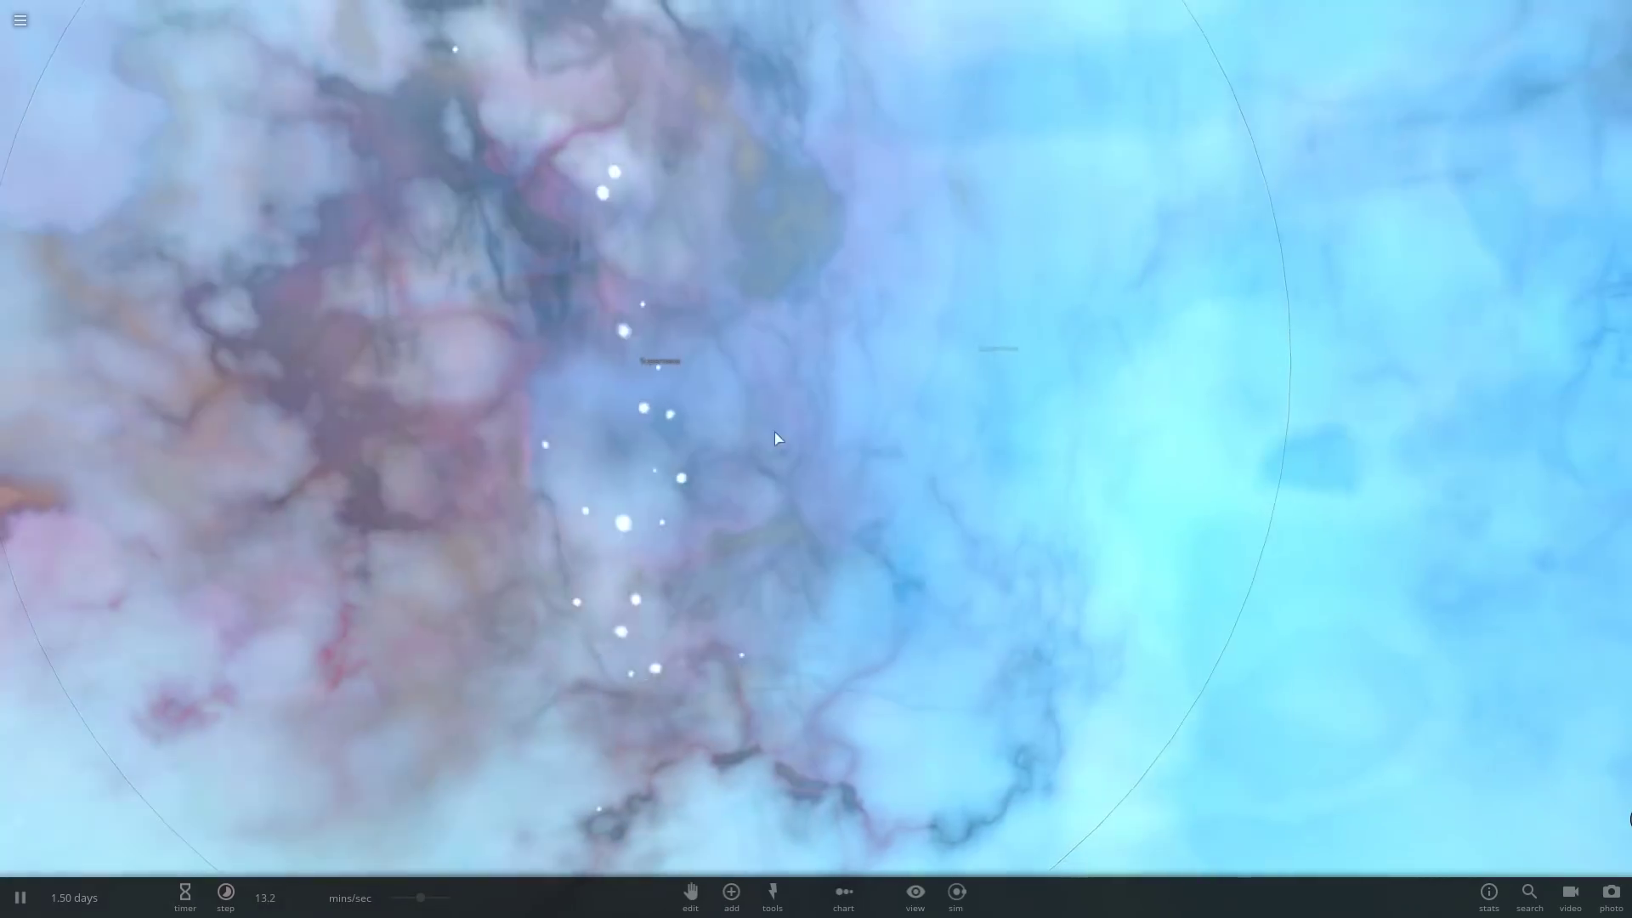
pyautogui.scroll(-10, 782, 444)
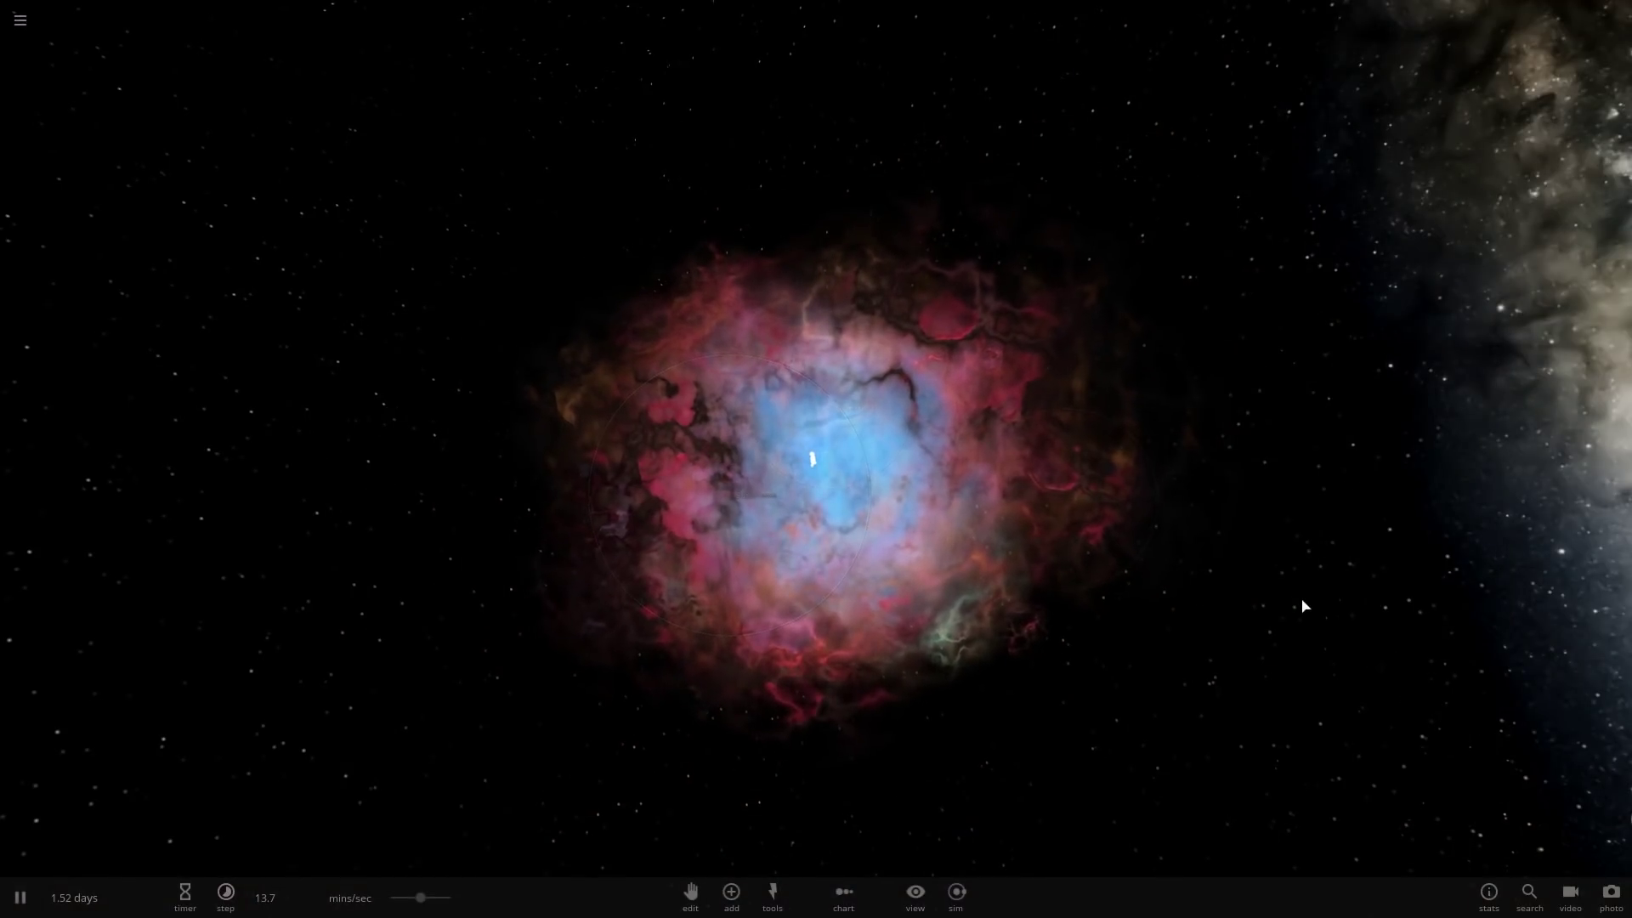
pyautogui.moveTo(734, 523); pyautogui.dragTo(855, 442)
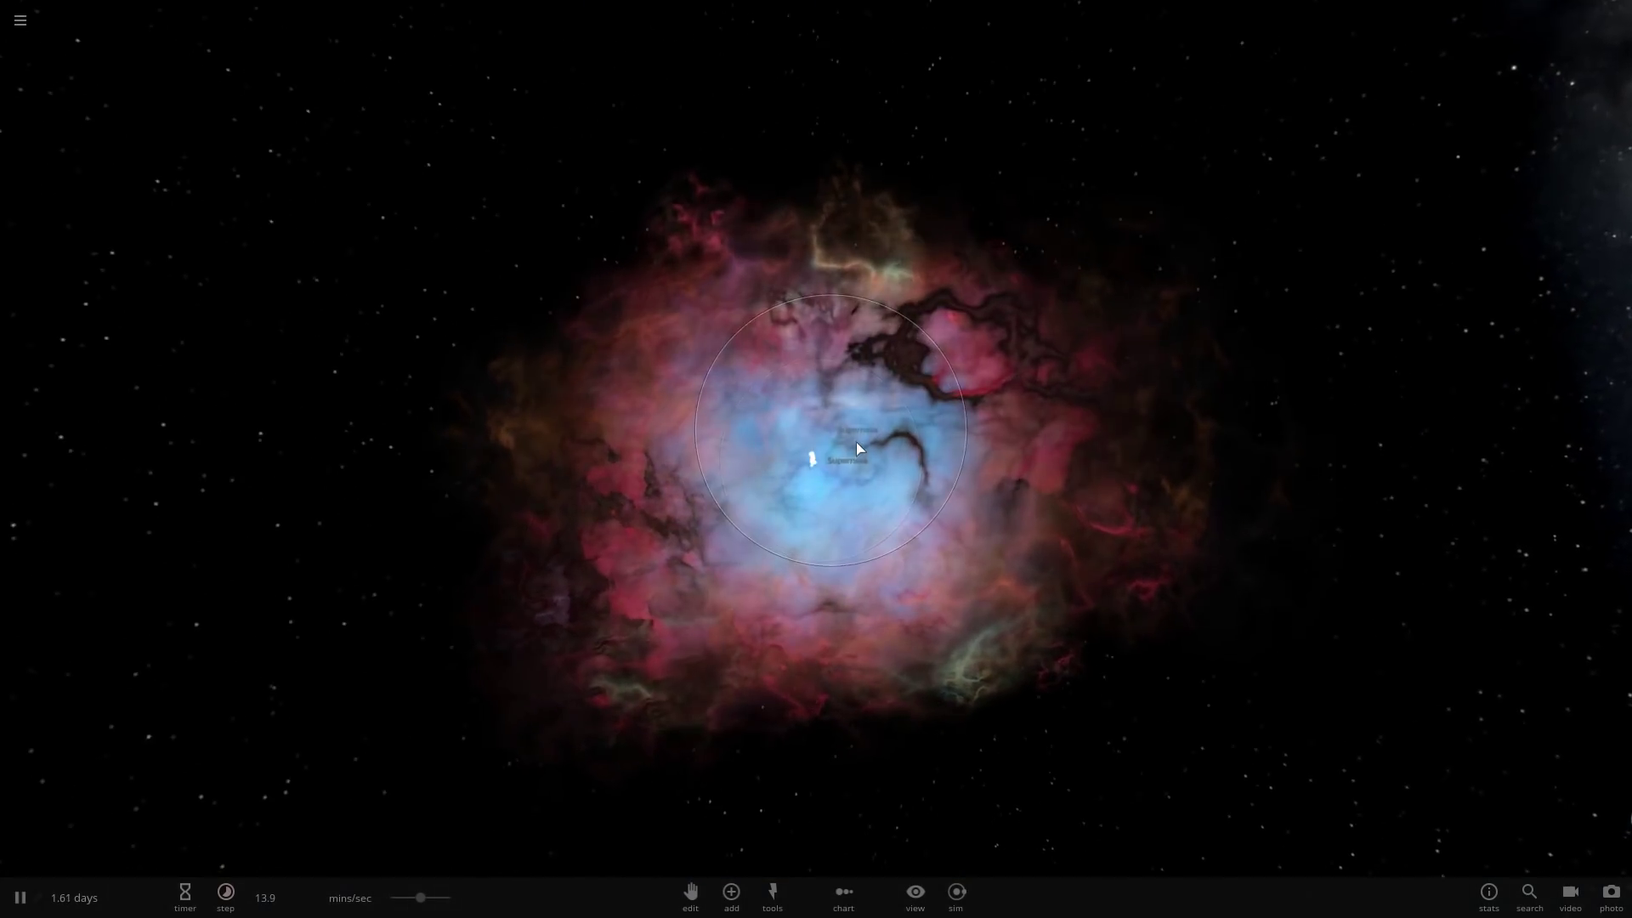
# Raise the timestep to about 6 hours per second and watch the supernova cloud expand.
pyautogui.press('KP_Add')
pyautogui.press('KP_Add')
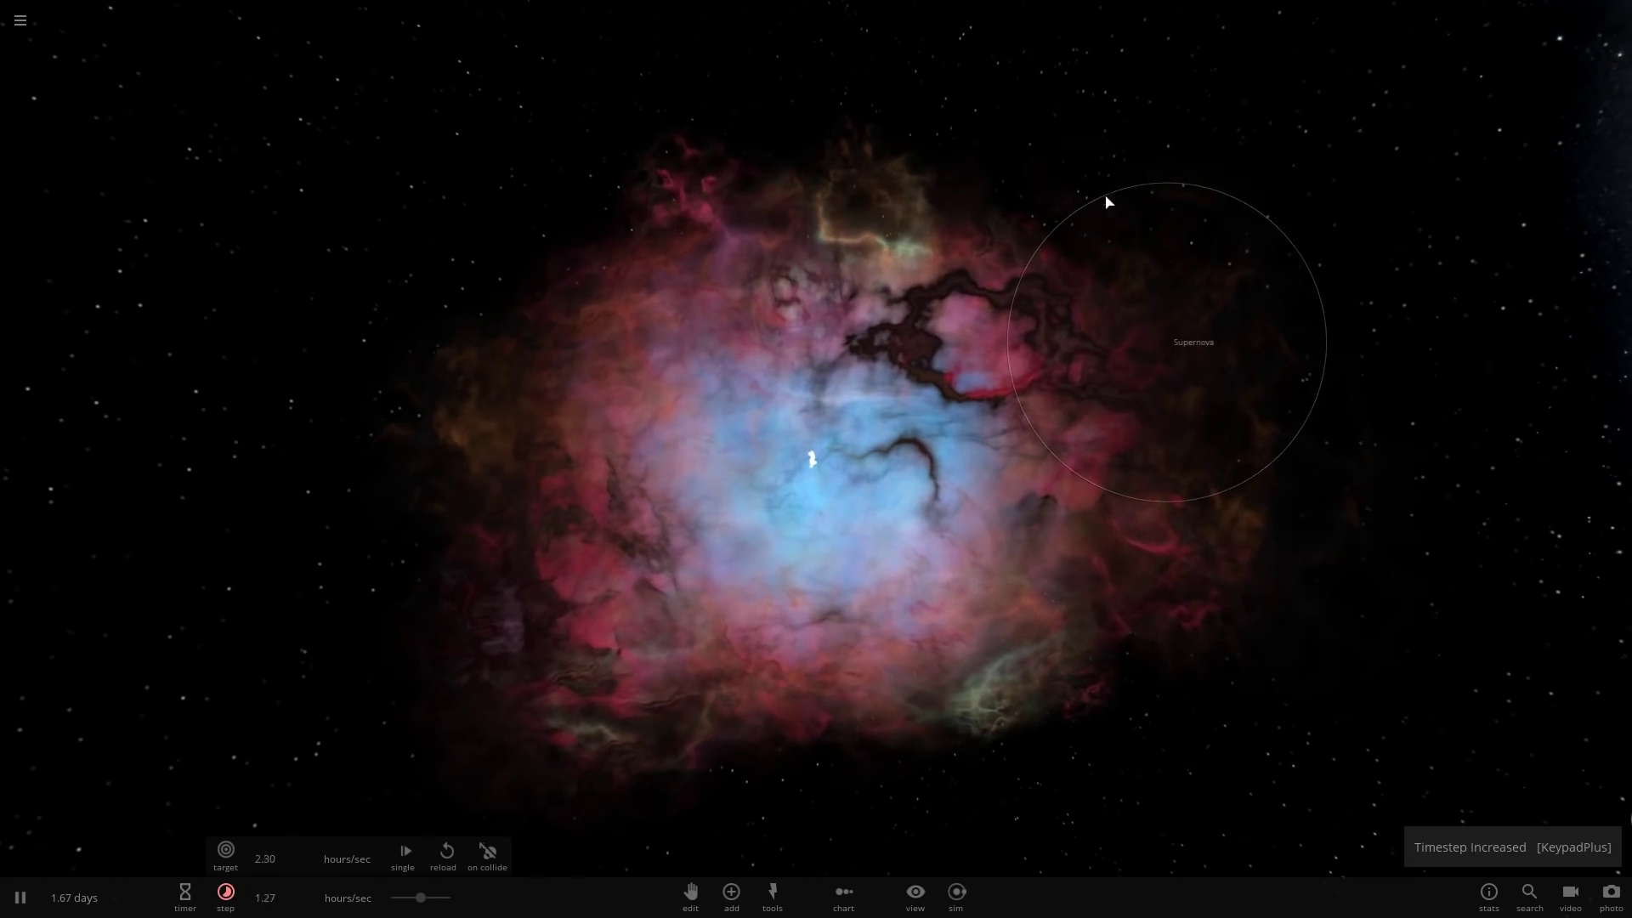
pyautogui.press('KP_Add')
pyautogui.moveTo(674, 255); pyautogui.dragTo(714, 325)
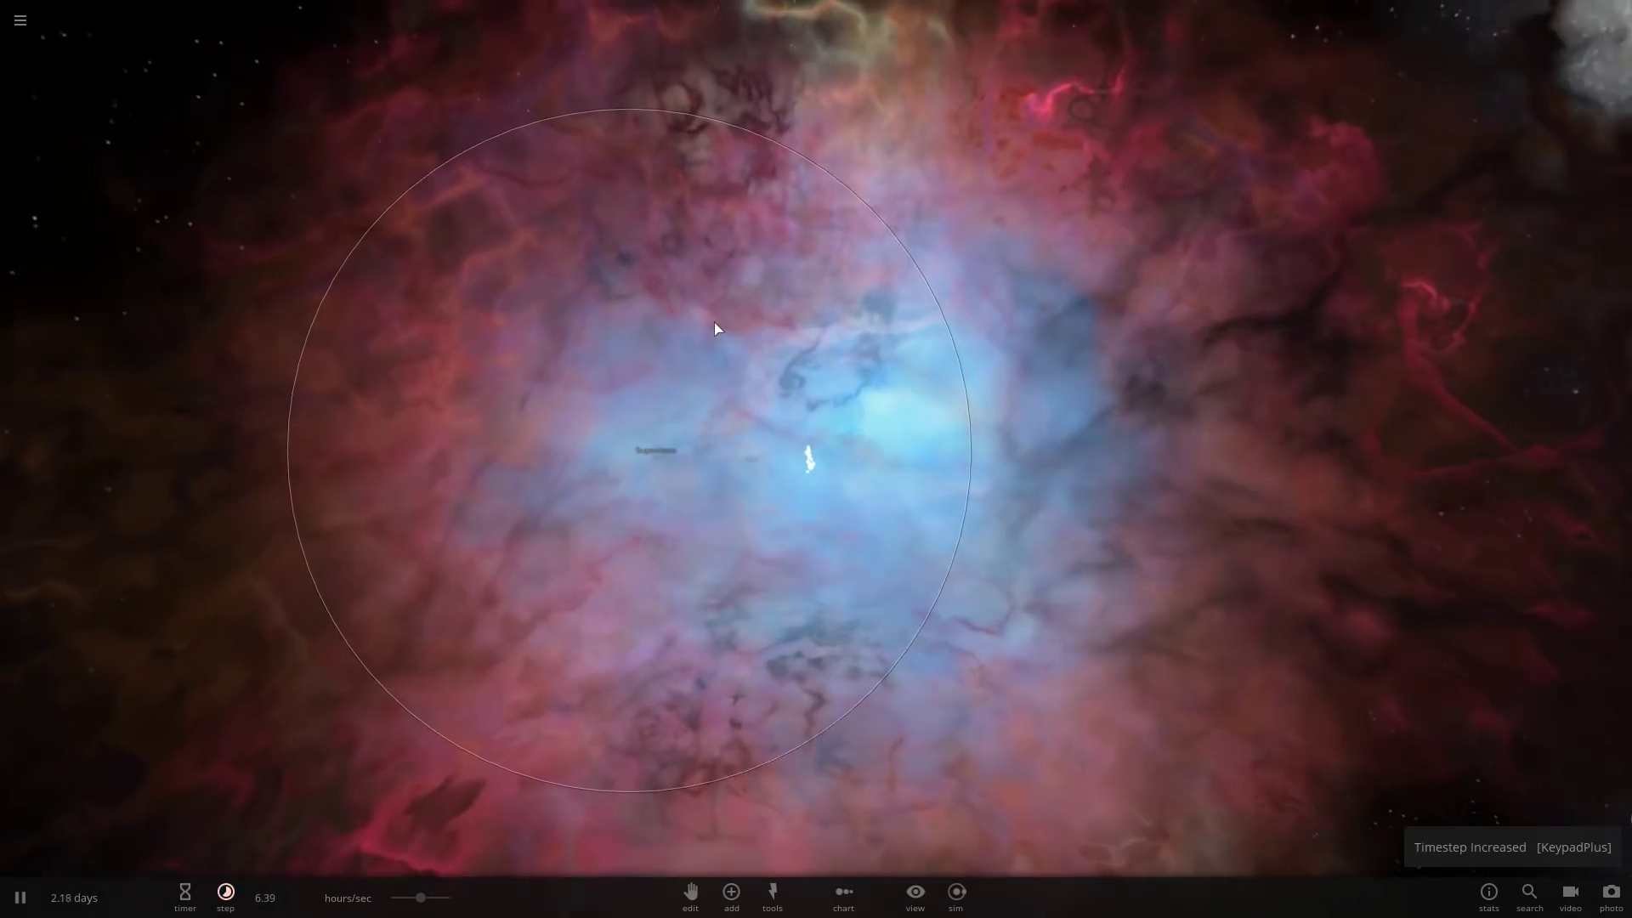
pyautogui.scroll(-3, 629, 320)
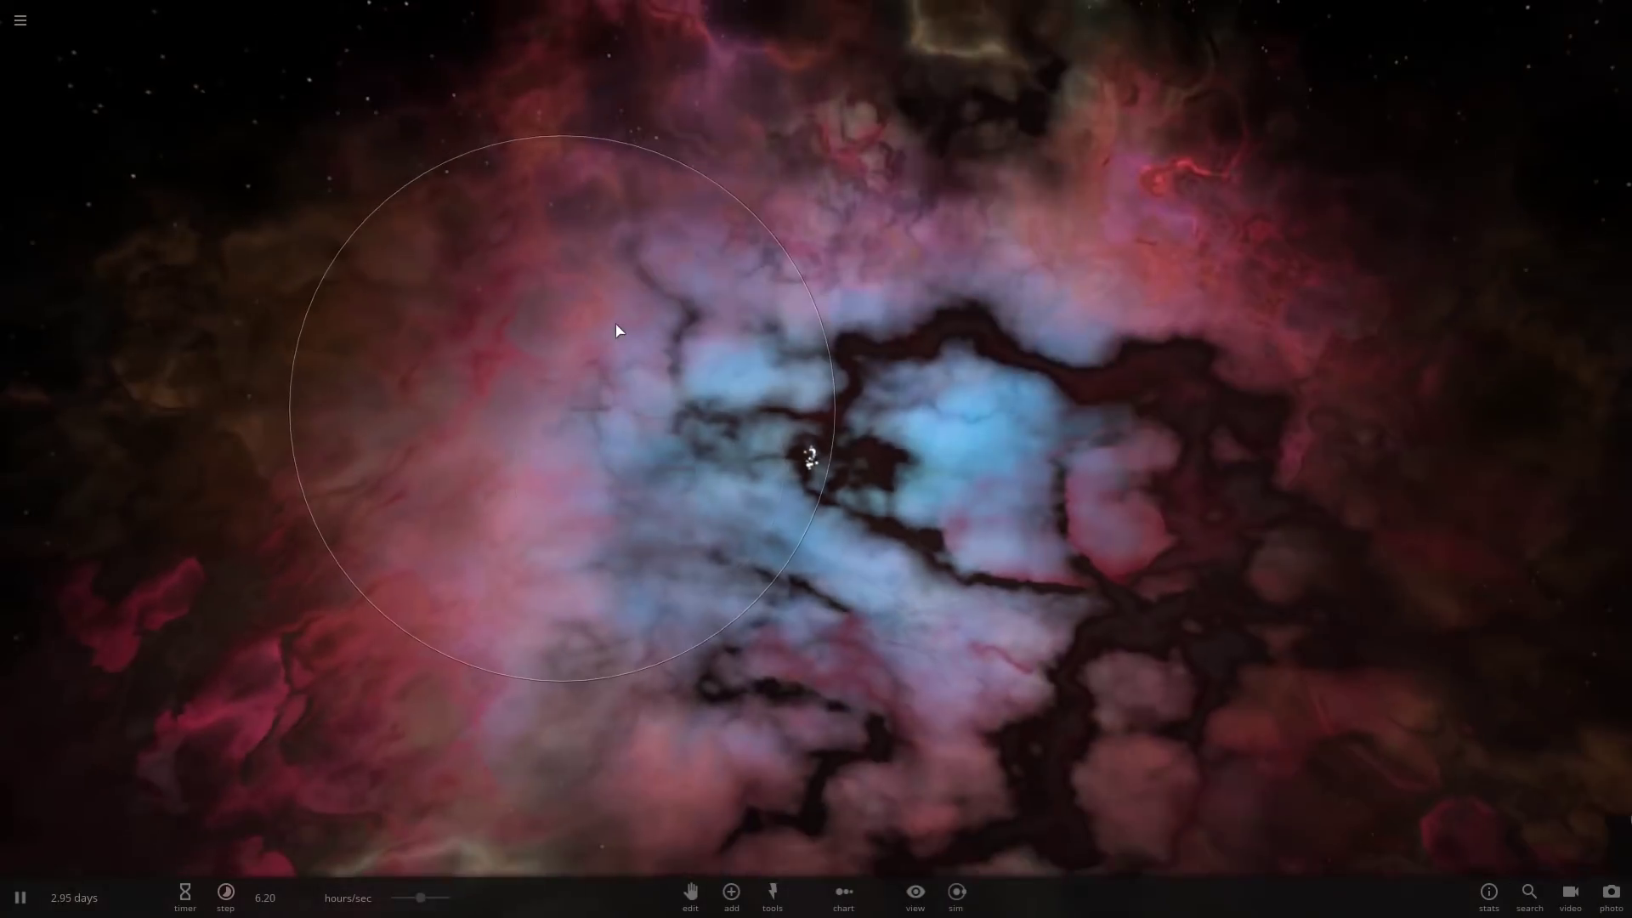
pyautogui.scroll(5, 704, 378)
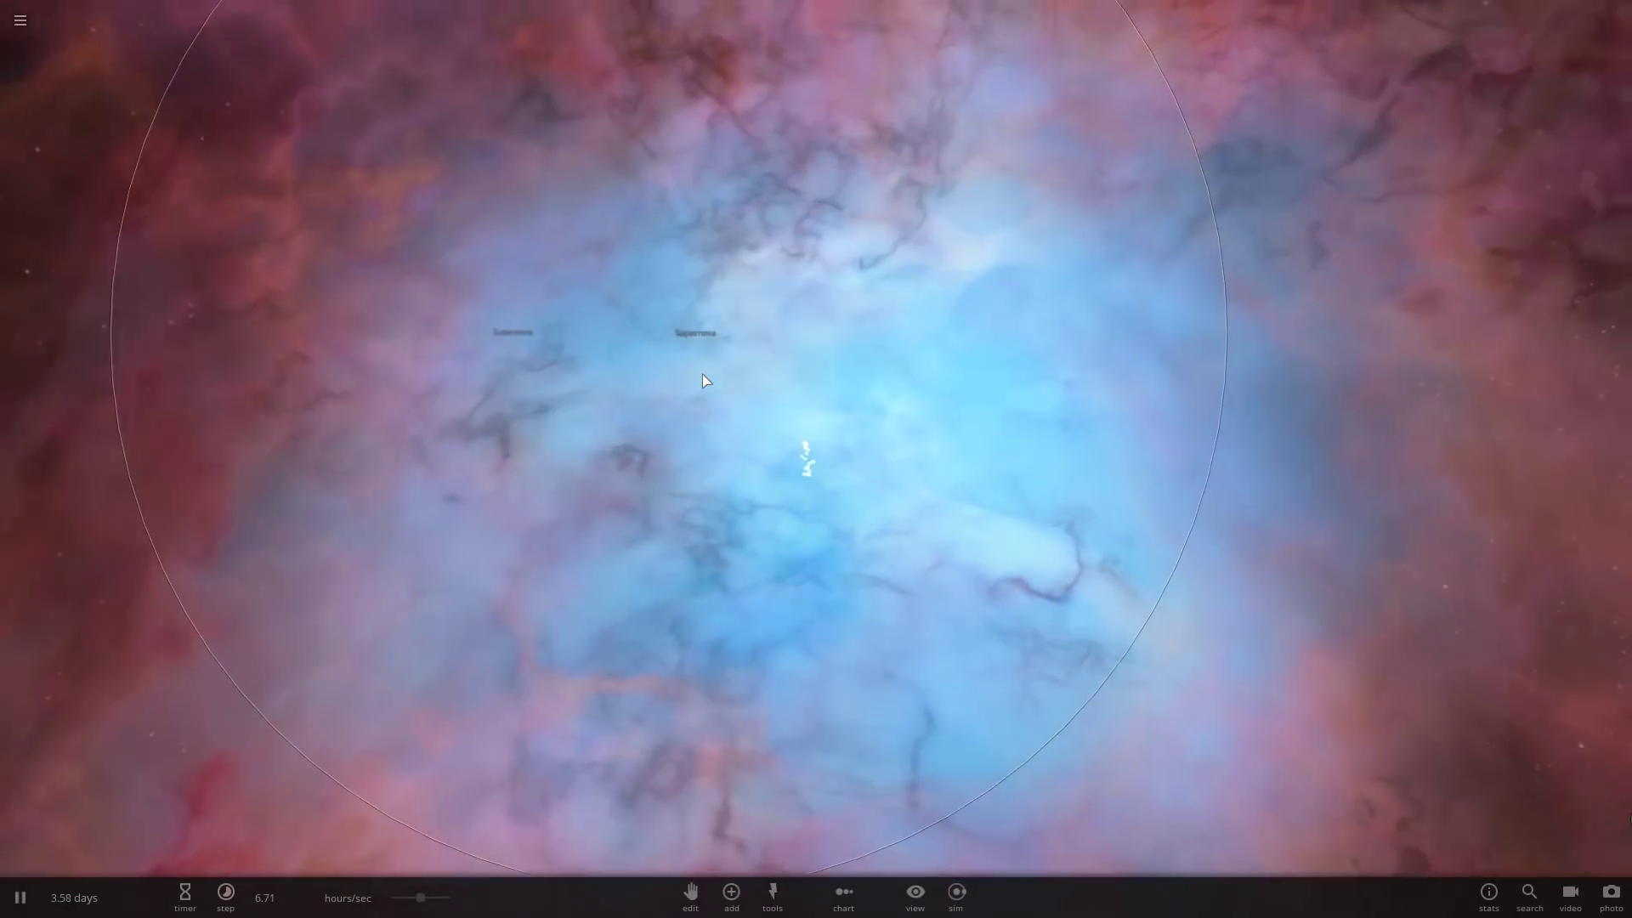
pyautogui.scroll(4, 702, 374)
# Raise the timestep to about 14 days per second and view the whole supernova from another angle.
pyautogui.press('KP_Add')
pyautogui.press('KP_Add')
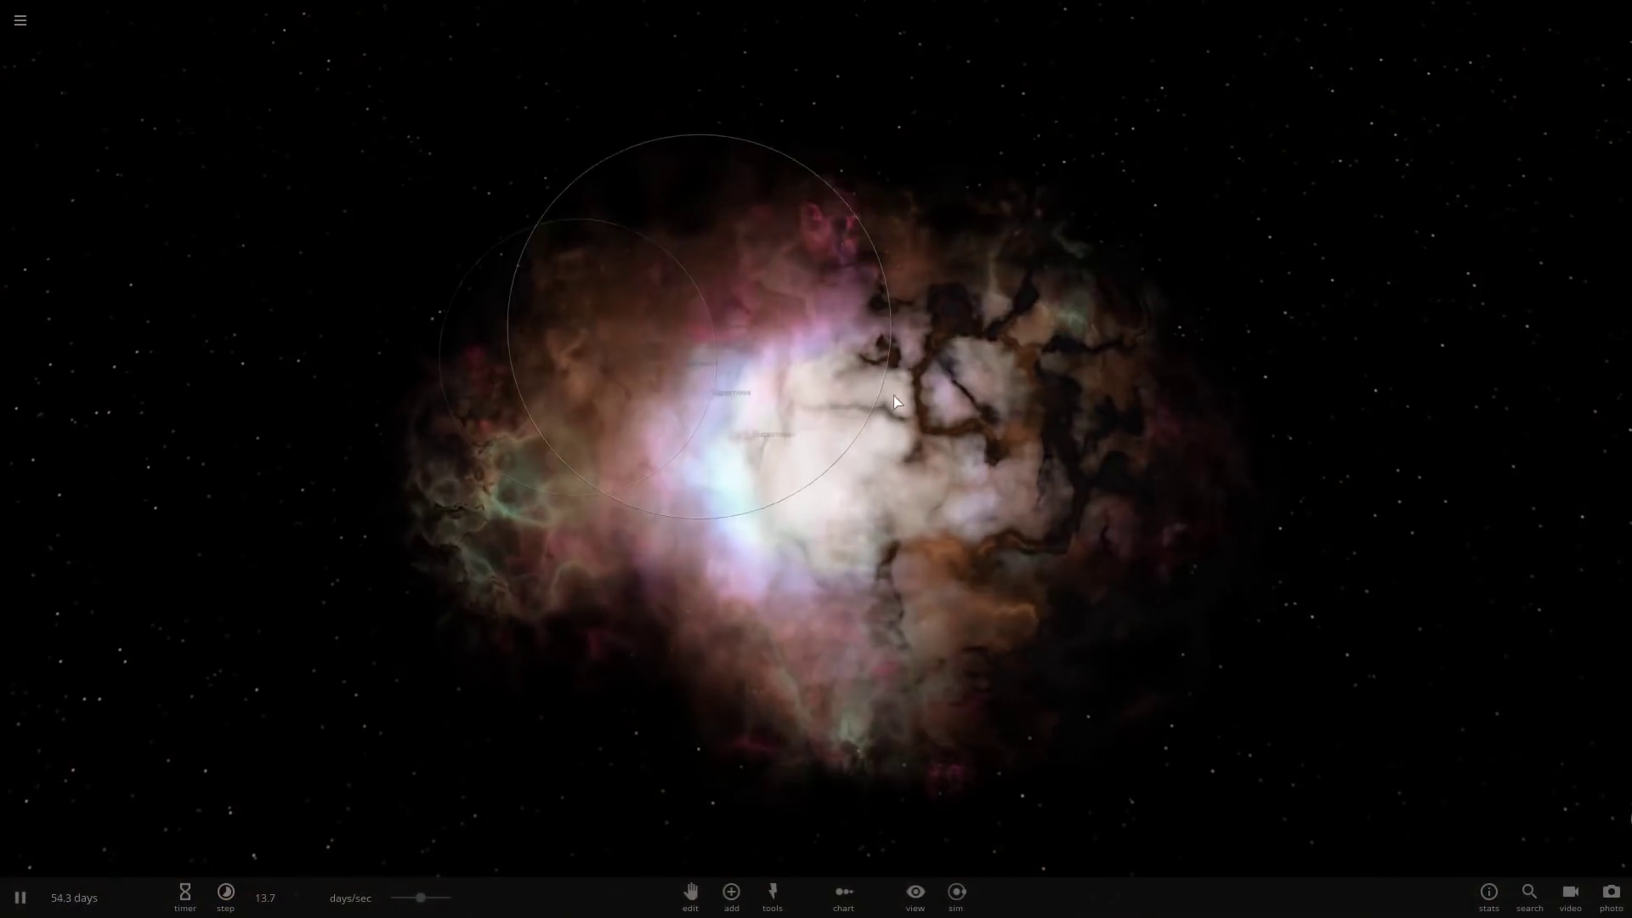
pyautogui.scroll(-5, 814, 373)
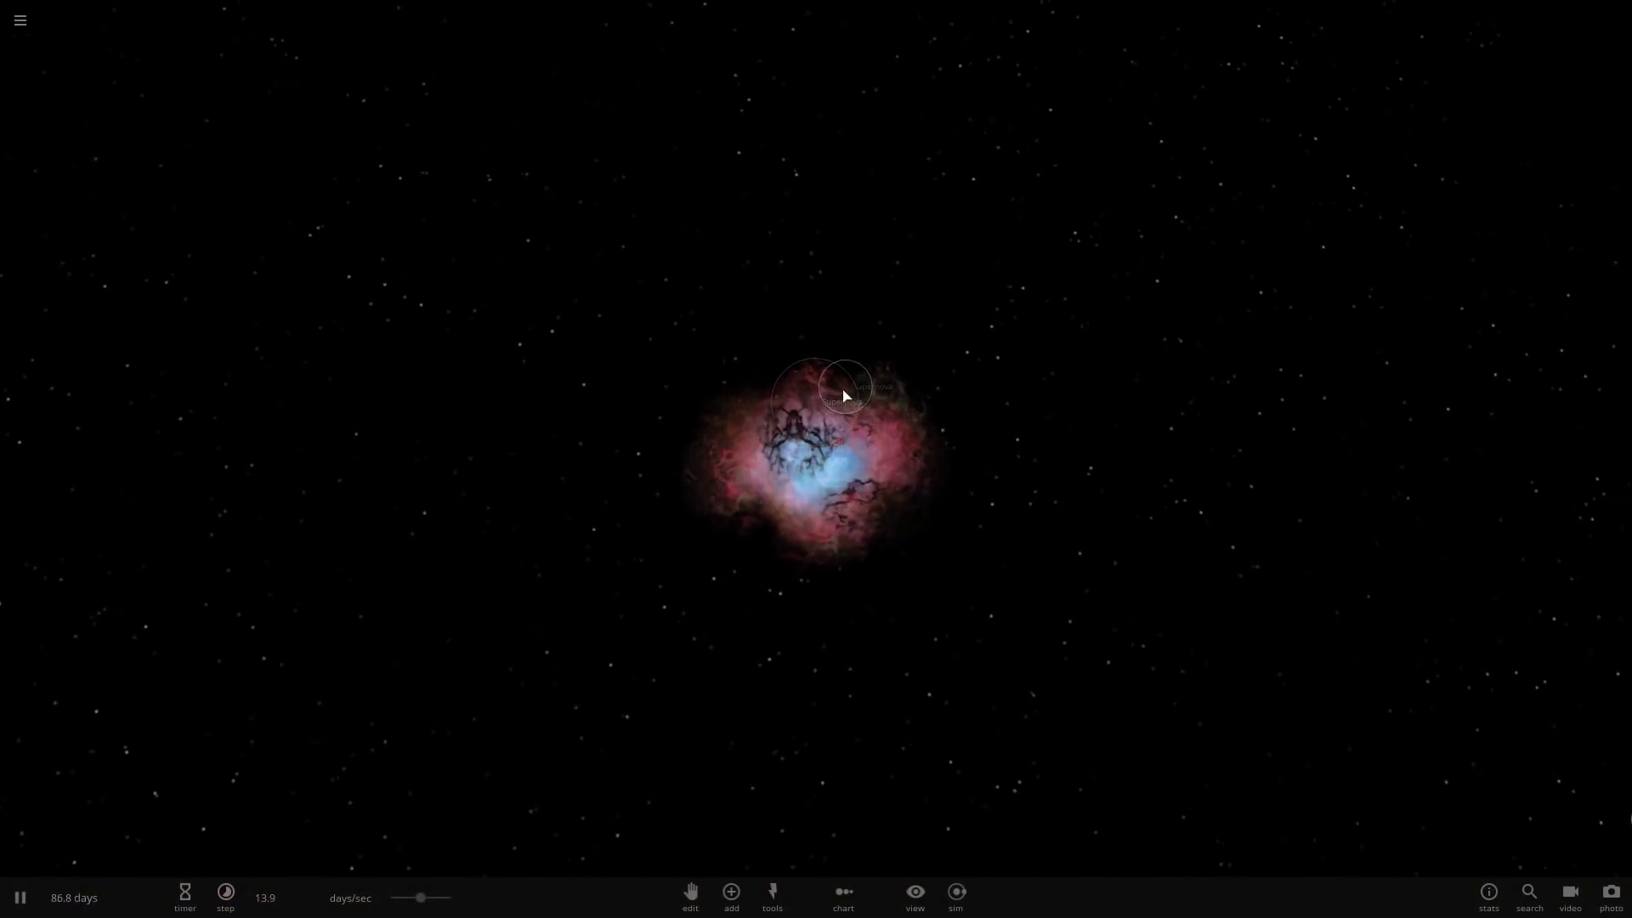
pyautogui.moveTo(844, 395); pyautogui.dragTo(1190, 533)
pyautogui.scroll(8, 1082, 450)
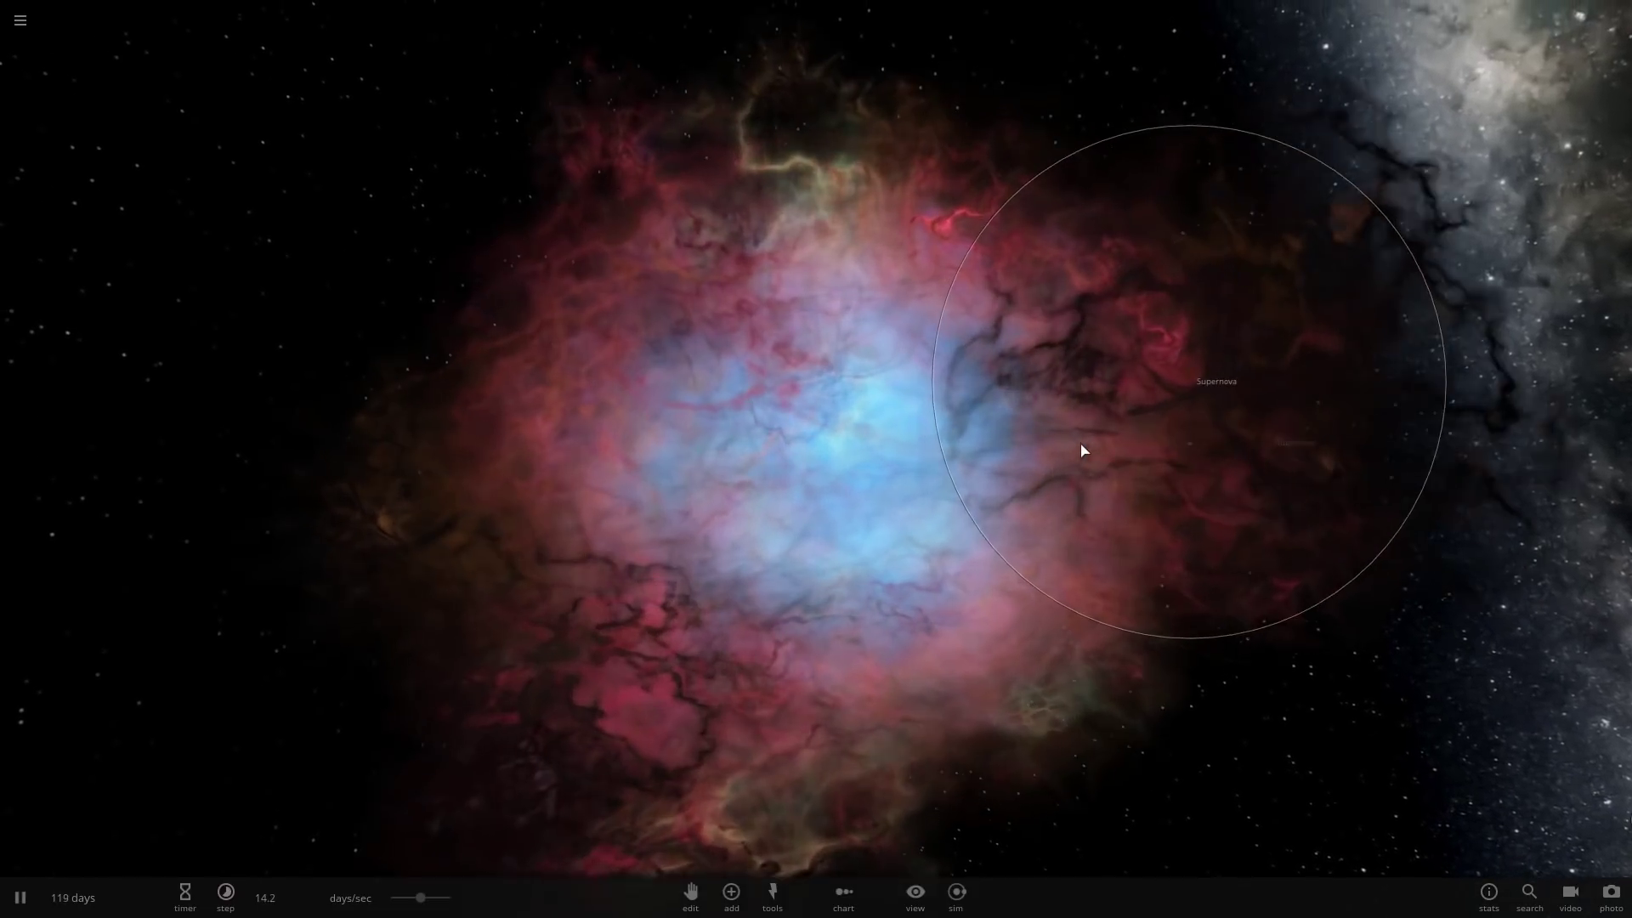
# Raise the timestep to about 5.6 months per second while keeping the expanding supernova in view.
pyautogui.press('KP_Add')
pyautogui.press('KP_Add')
pyautogui.scroll(5, 1145, 665)
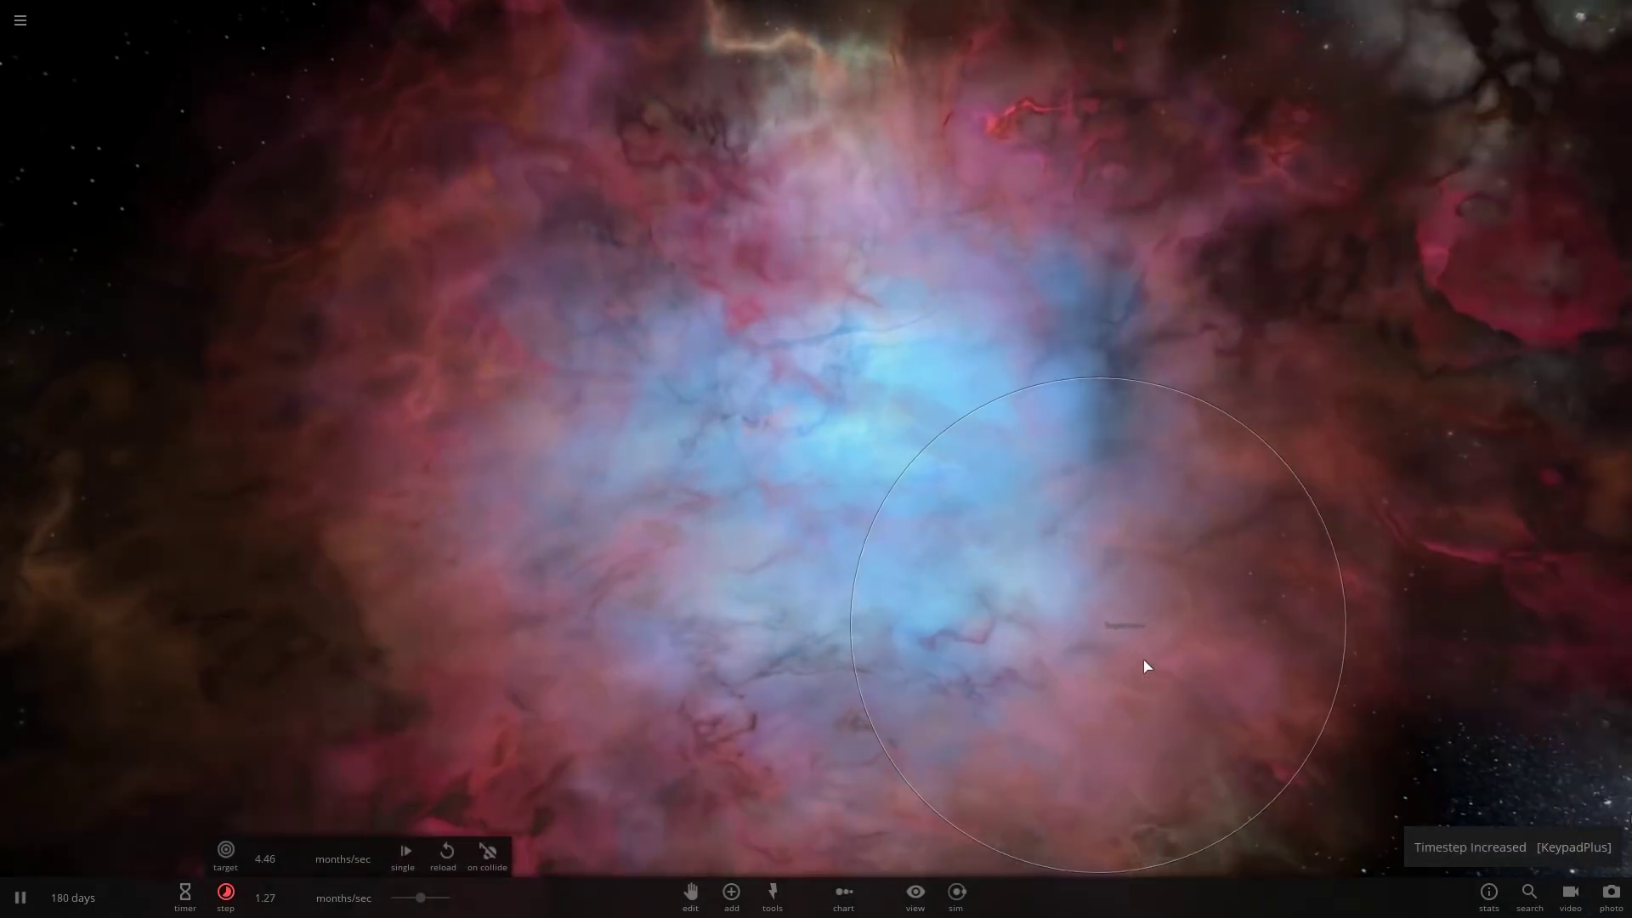
pyautogui.scroll(-8, 1145, 665)
pyautogui.scroll(3, 1139, 662)
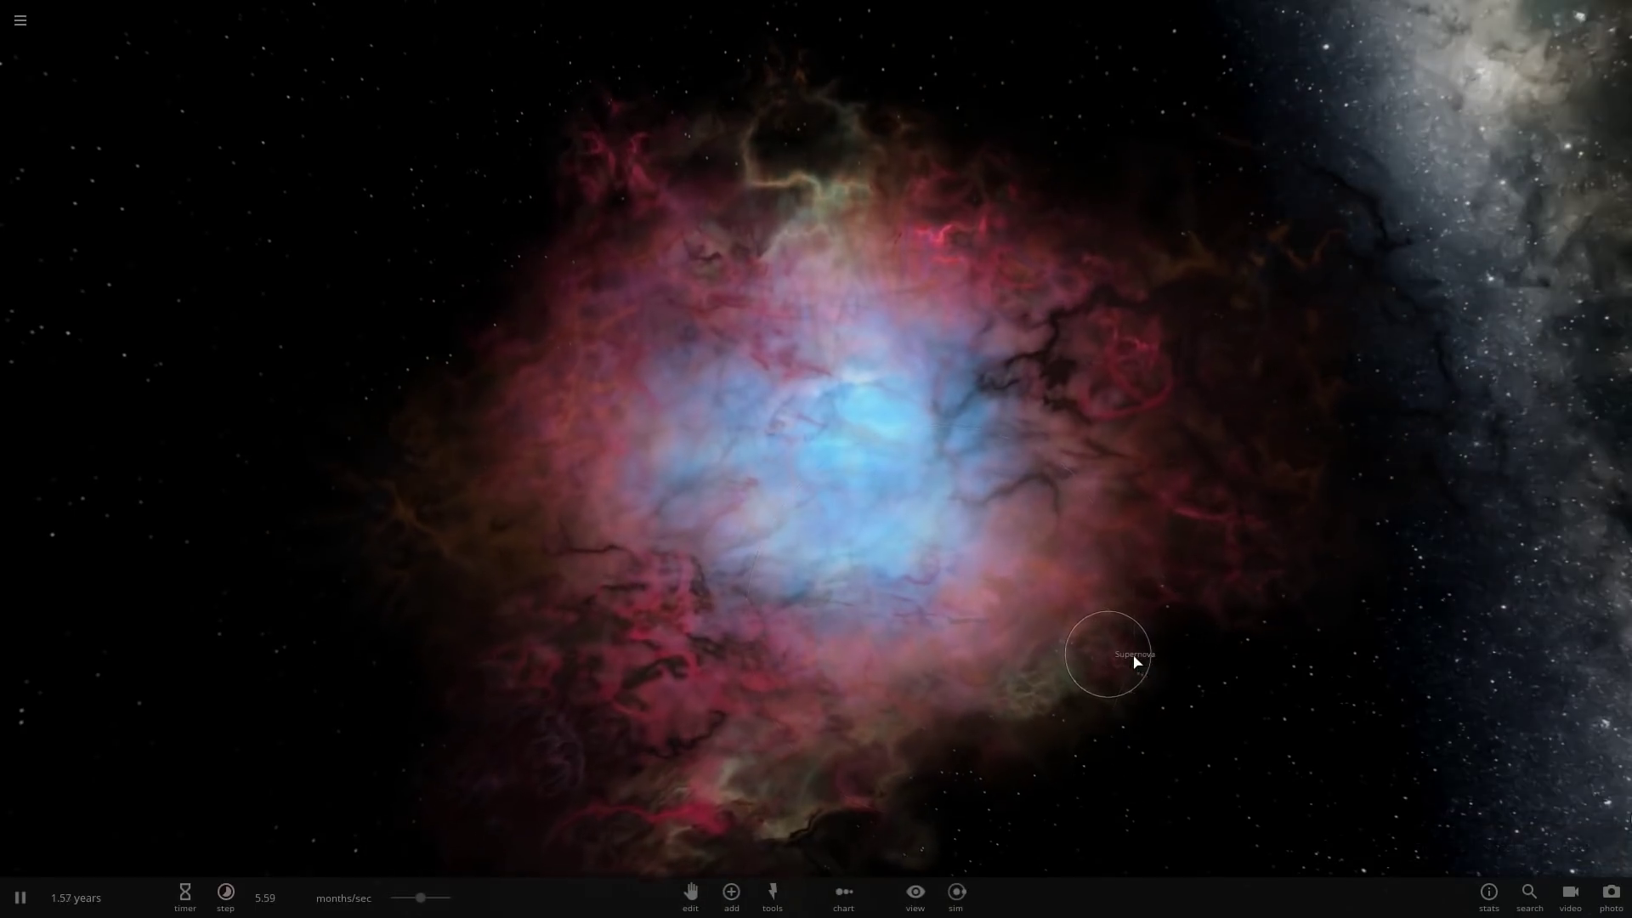
# Raise the timestep further to about 8 years per second, following the growth of the supernova.
pyautogui.press('KP_Add')
pyautogui.press('KP_Add')
pyautogui.scroll(4, 1130, 658)
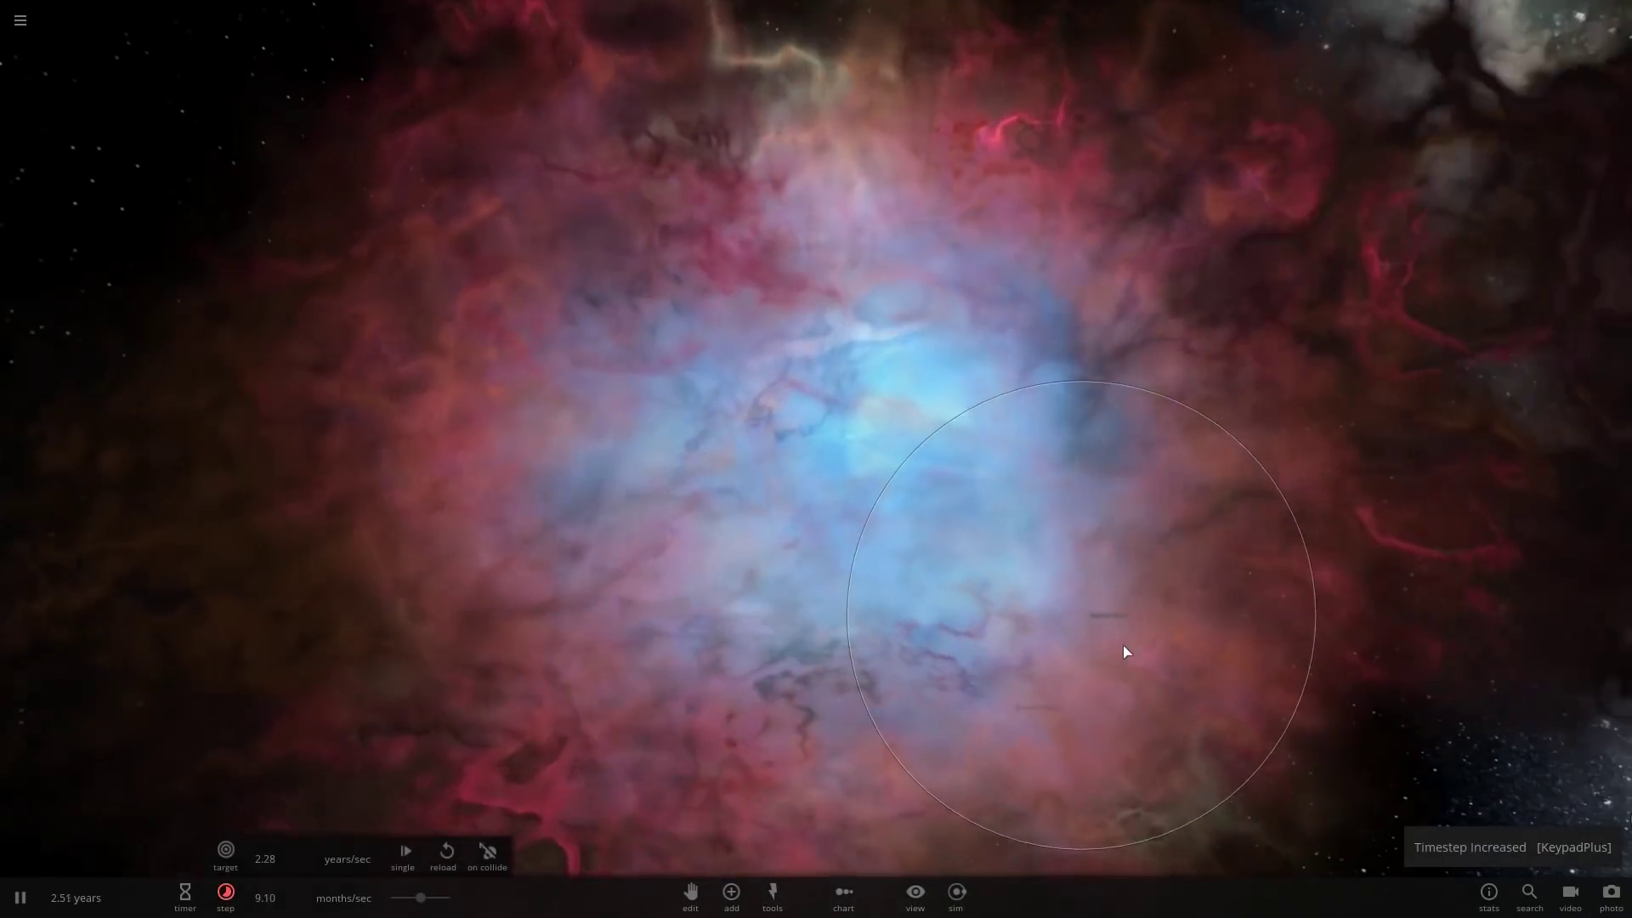
pyautogui.press('KP_Add')
pyautogui.press('KP_Add')
pyautogui.scroll(3, 1118, 648)
pyautogui.scroll(-10, 1112, 648)
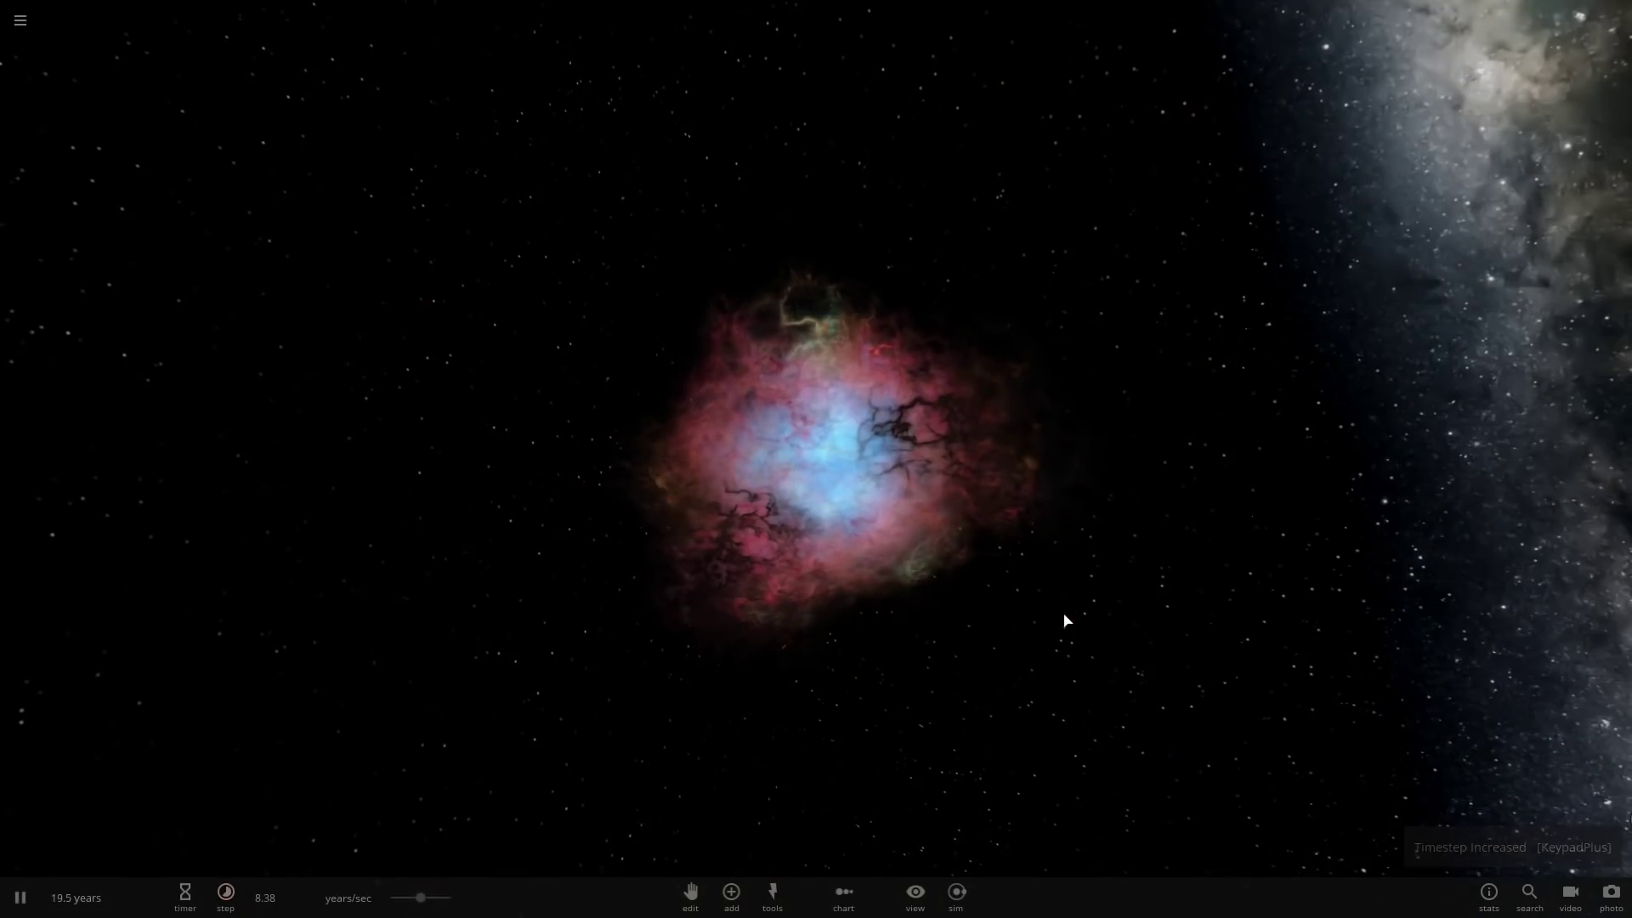
# Raise the timestep to about 540,000 years per second to run the supernova through to its fading.
pyautogui.scroll(8, 1066, 621)
pyautogui.press('KP_Add')
pyautogui.press('KP_Add')
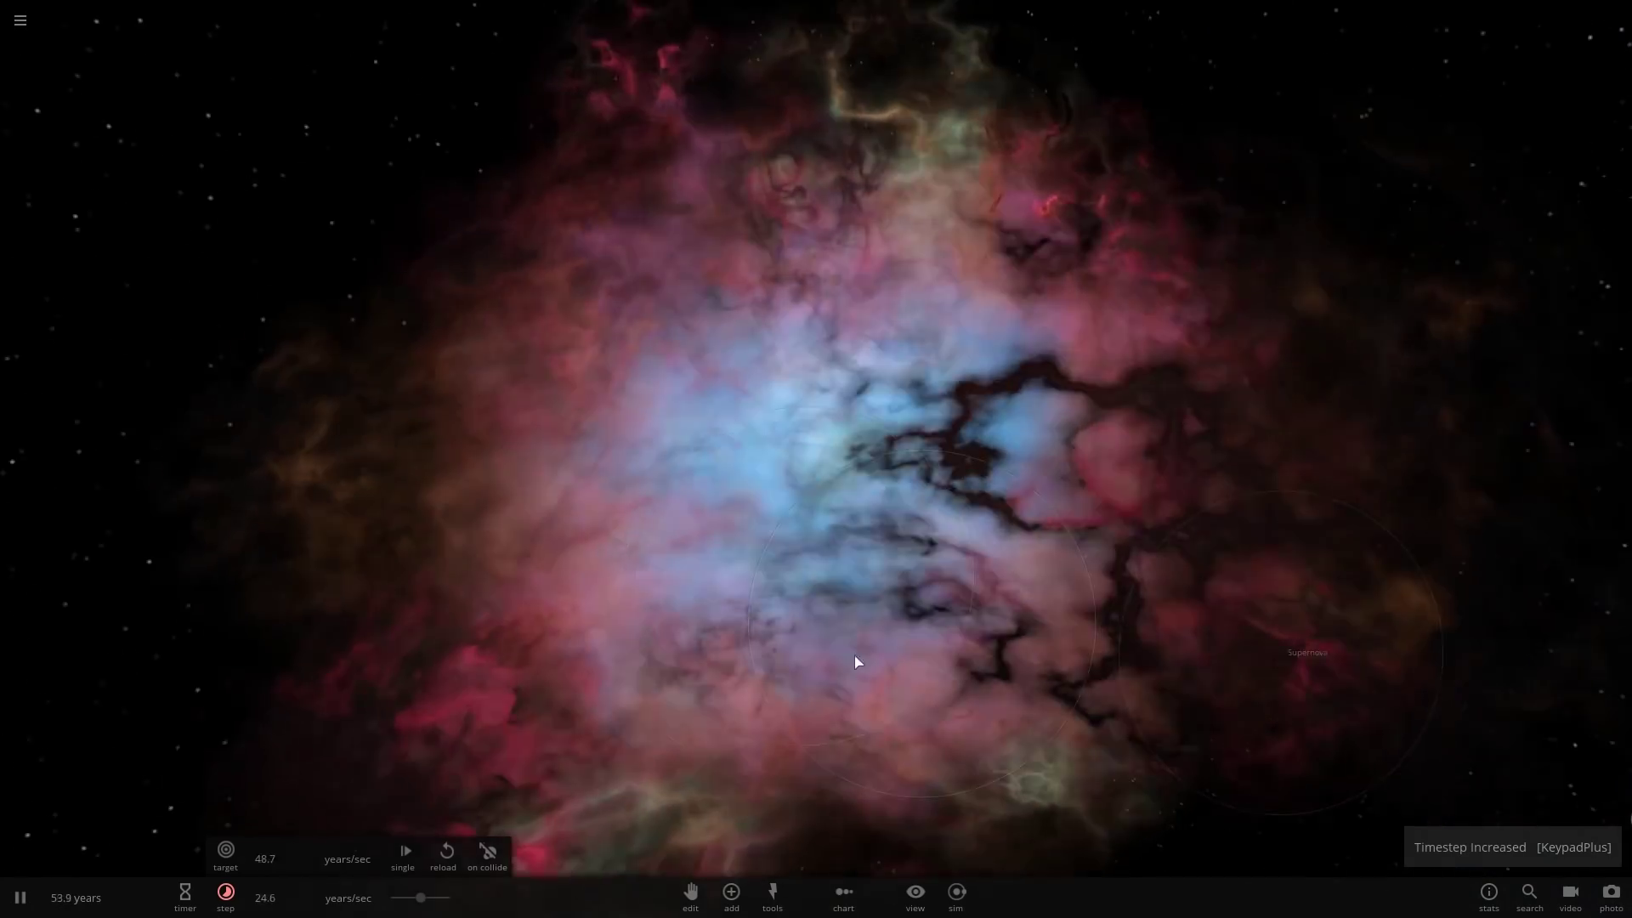
pyautogui.press('KP_Add')
pyautogui.press('KP_Add')
pyautogui.press('KP_Add')
pyautogui.press('KP_Add')
pyautogui.moveTo(857, 662); pyautogui.dragTo(601, 479)
pyautogui.press('KP_Add')
pyautogui.press('KP_Add')
pyautogui.press('KP_Add')
pyautogui.press('KP_Add')
pyautogui.press('KP_Add')
pyautogui.press('KP_Add')
pyautogui.press('KP_Add')
pyautogui.press('KP_Add')
pyautogui.press('KP_Add')
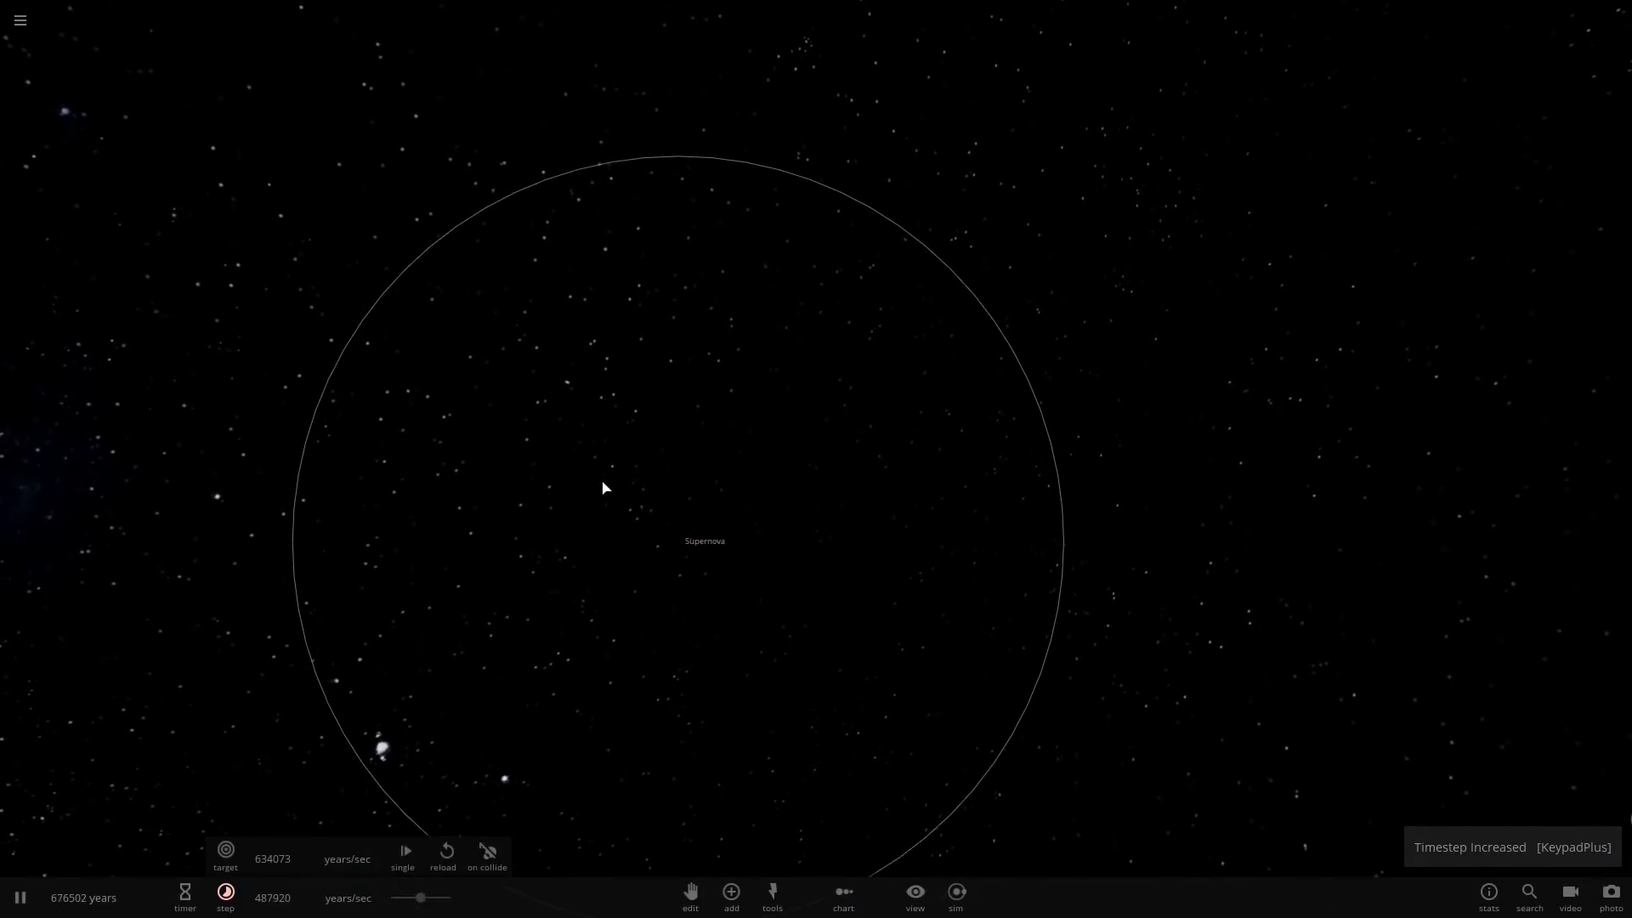
# Create another new empty simulation and add the star UY Scuti in the centre of the space.
pyautogui.click(11, 26)
pyautogui.click(72, 170)
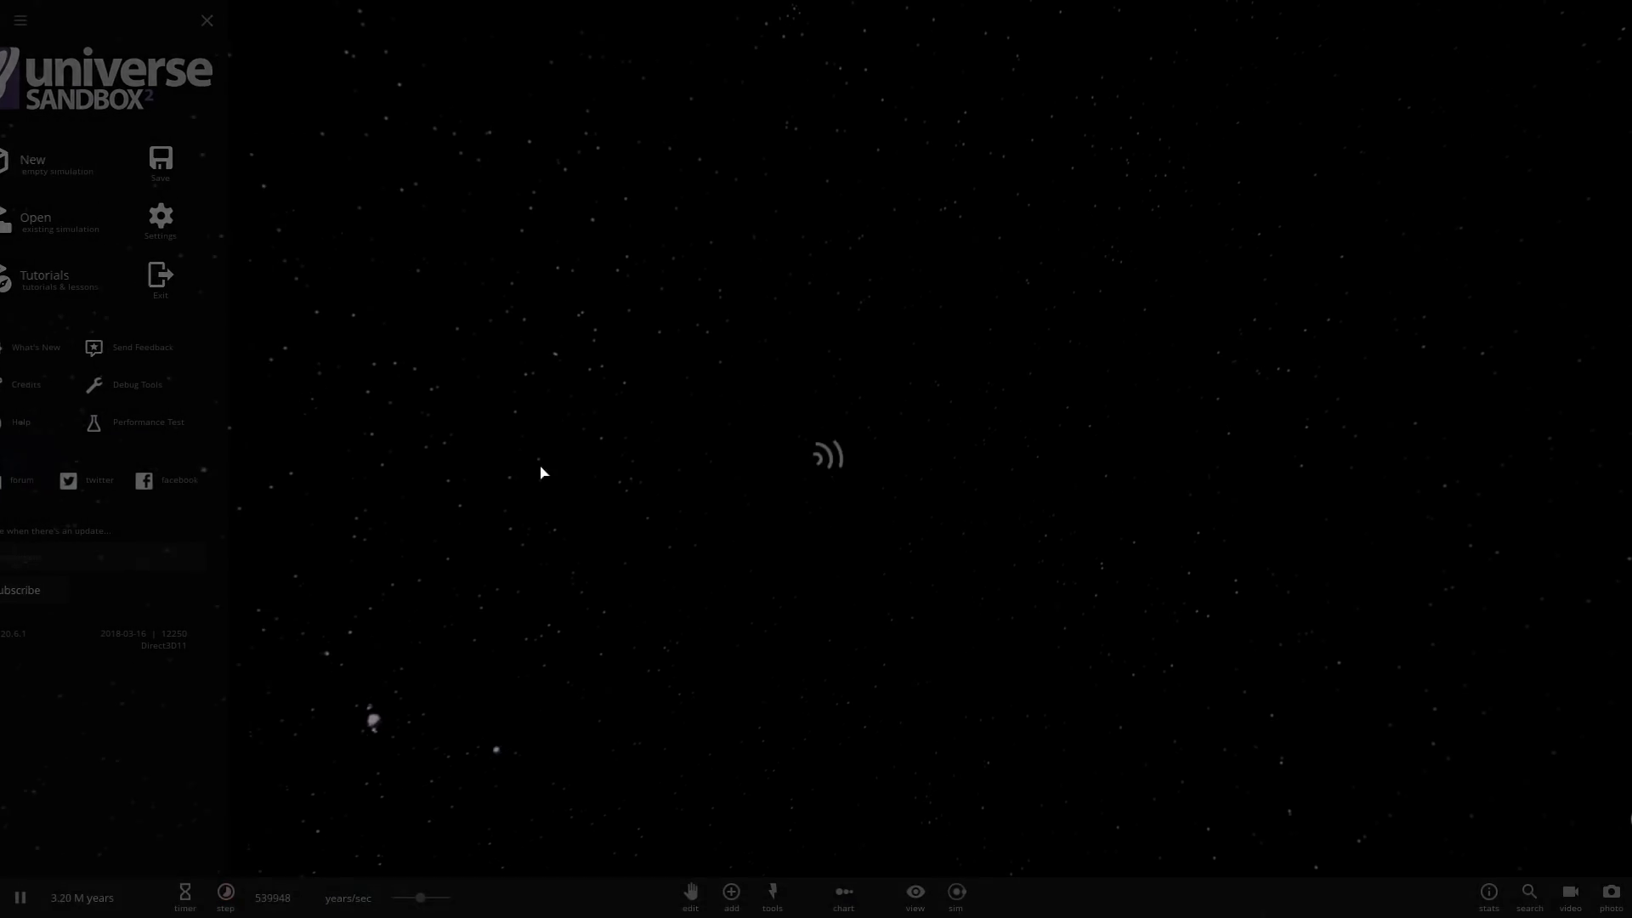
pyautogui.click(748, 891)
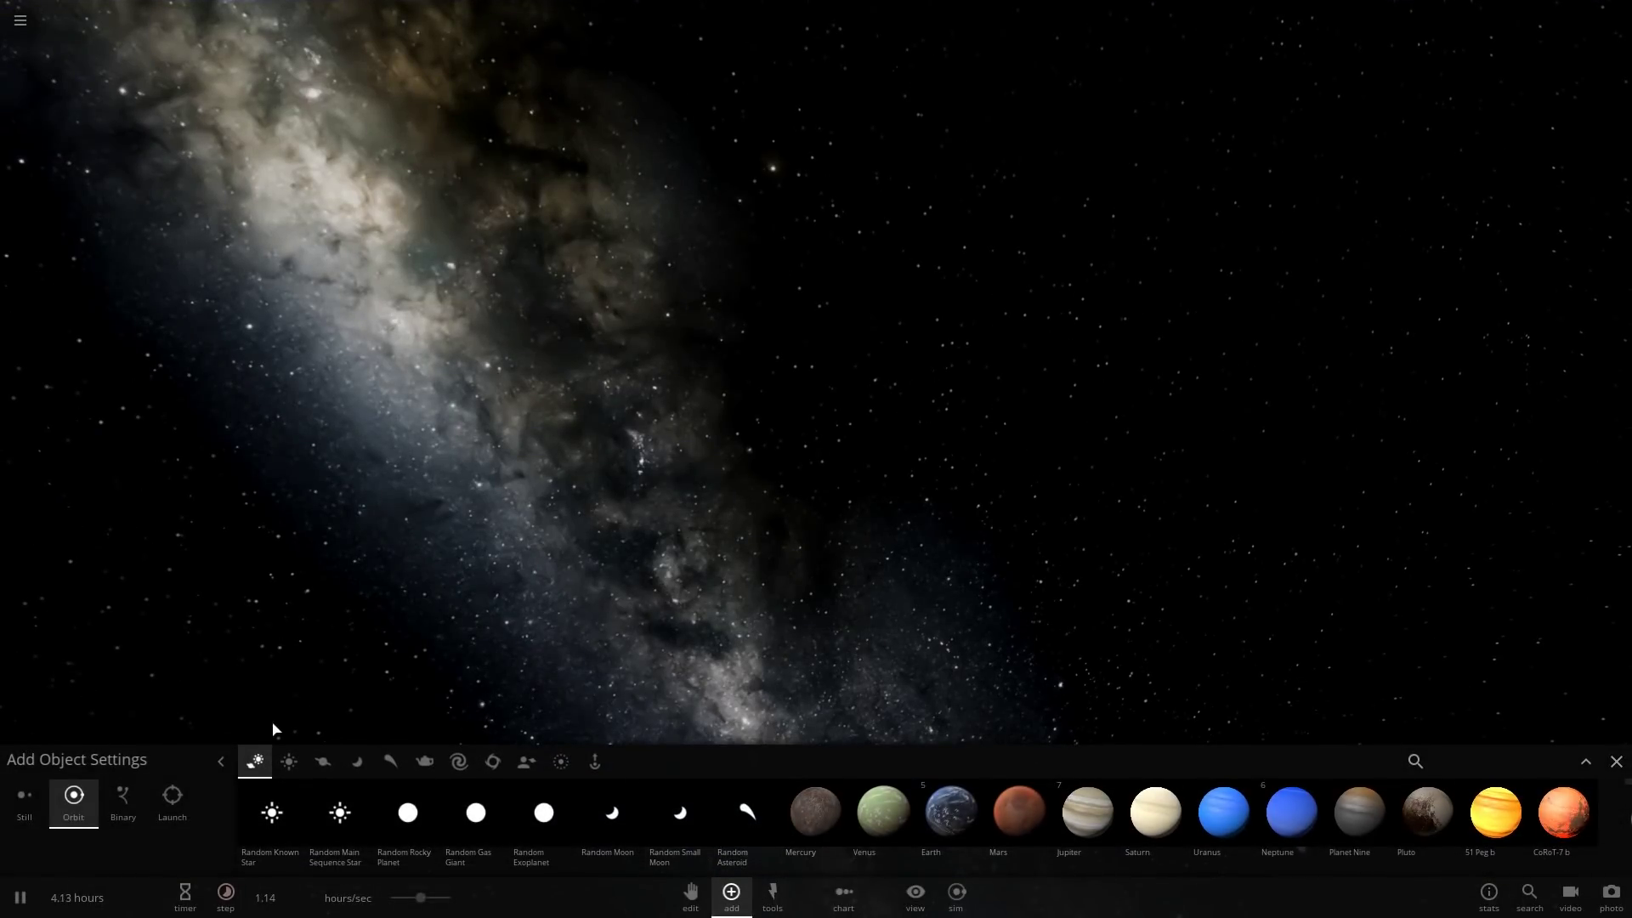
pyautogui.click(287, 763)
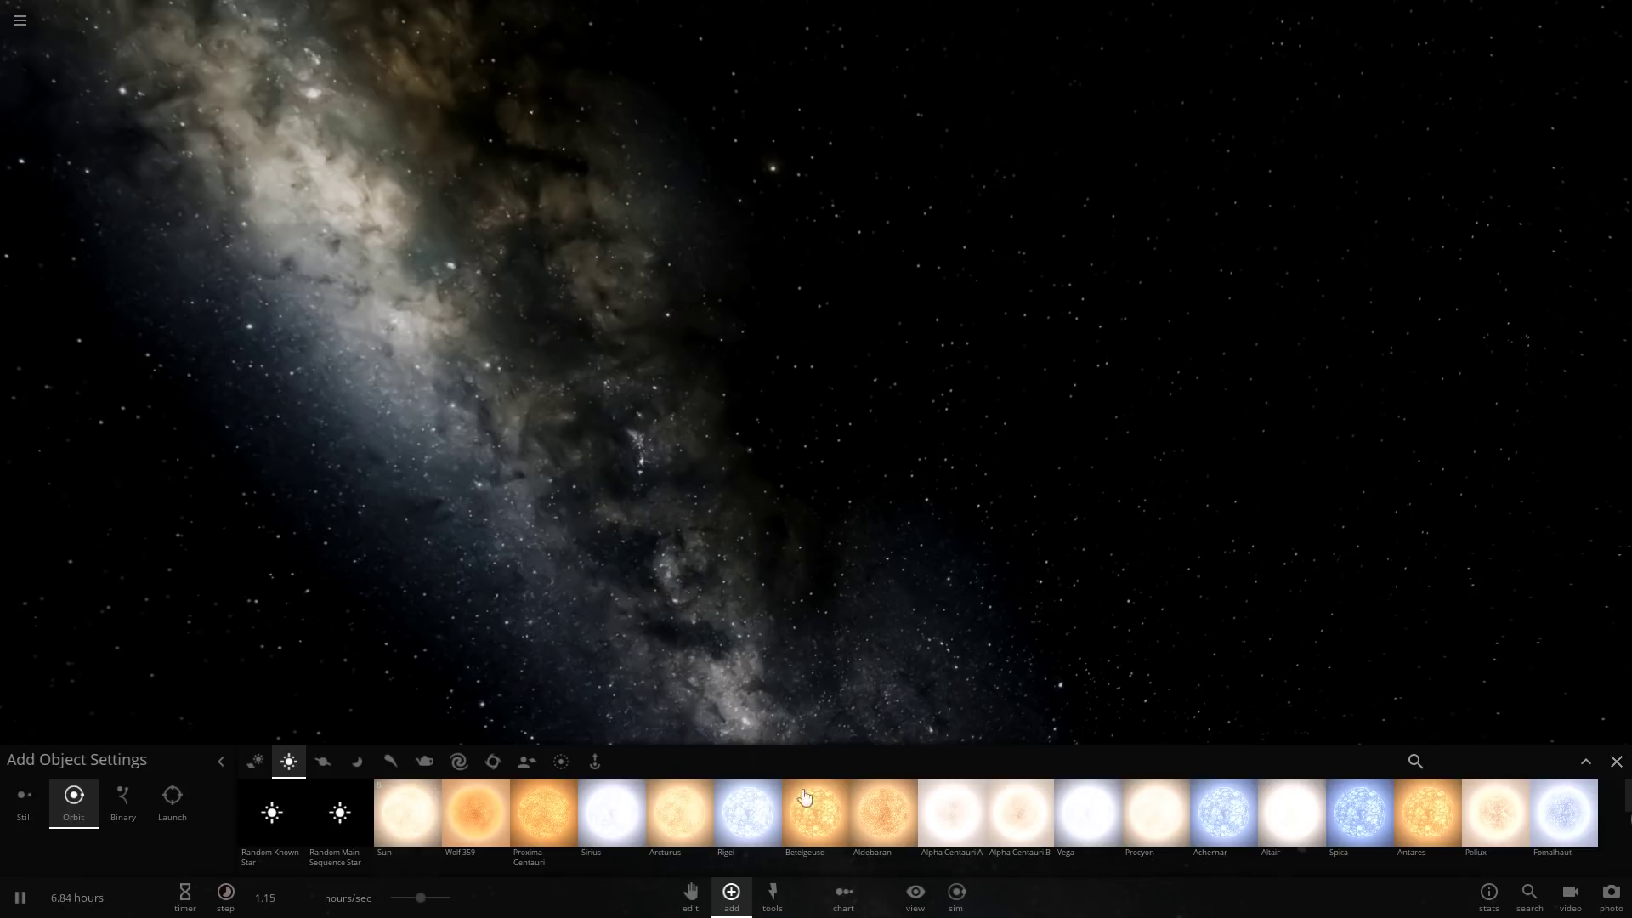
pyautogui.scroll(-5, 1448, 819)
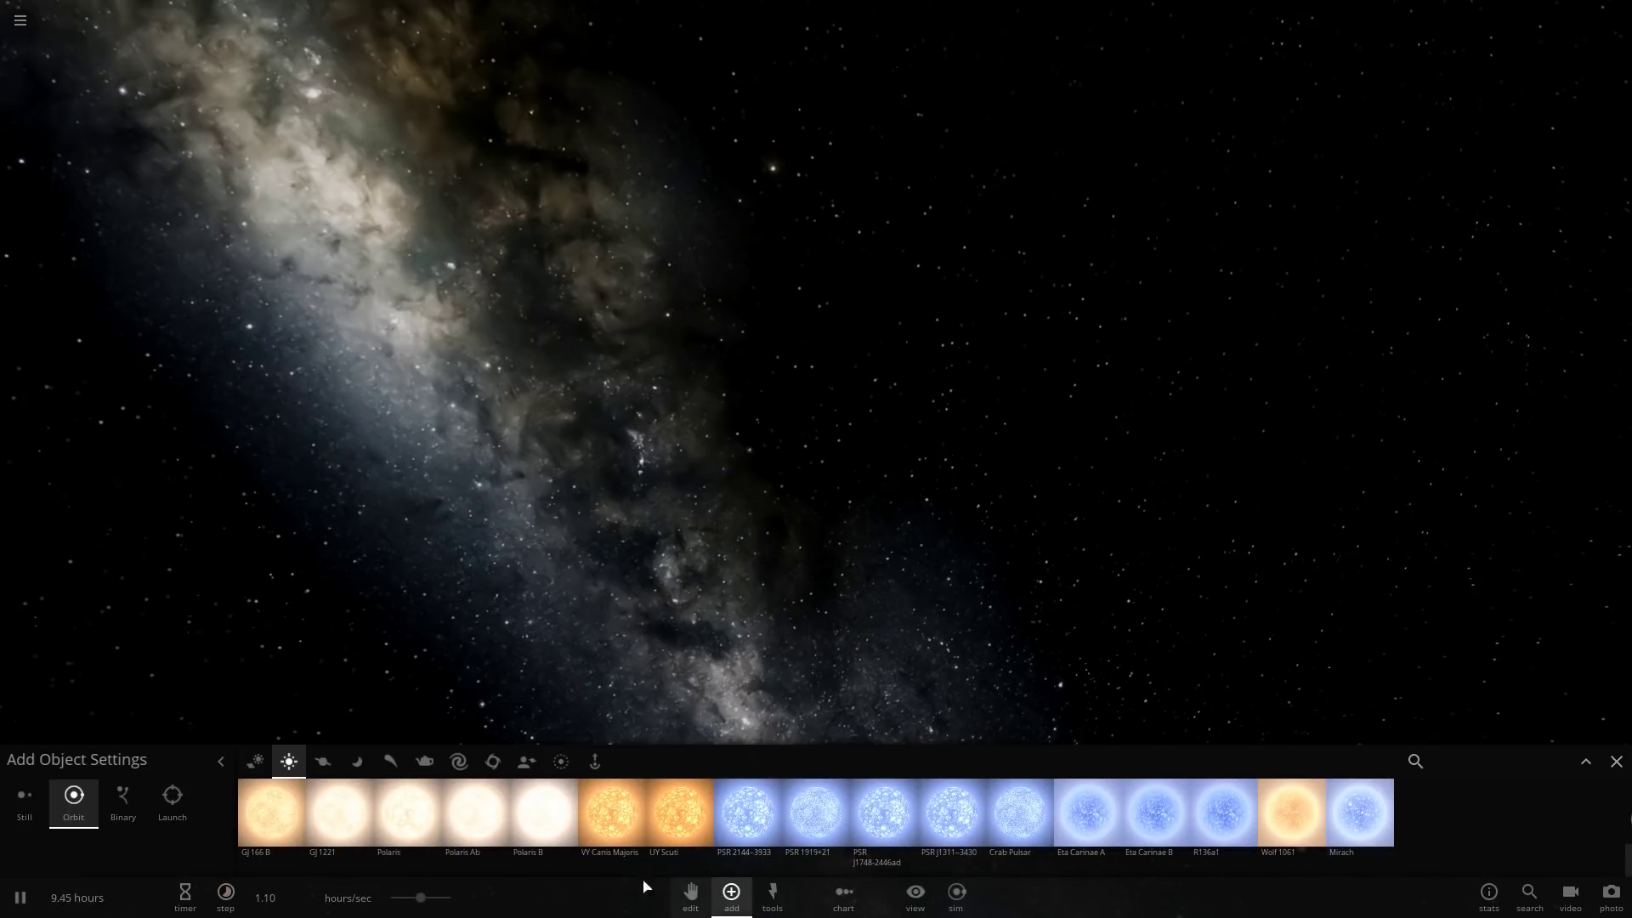
pyautogui.click(683, 825)
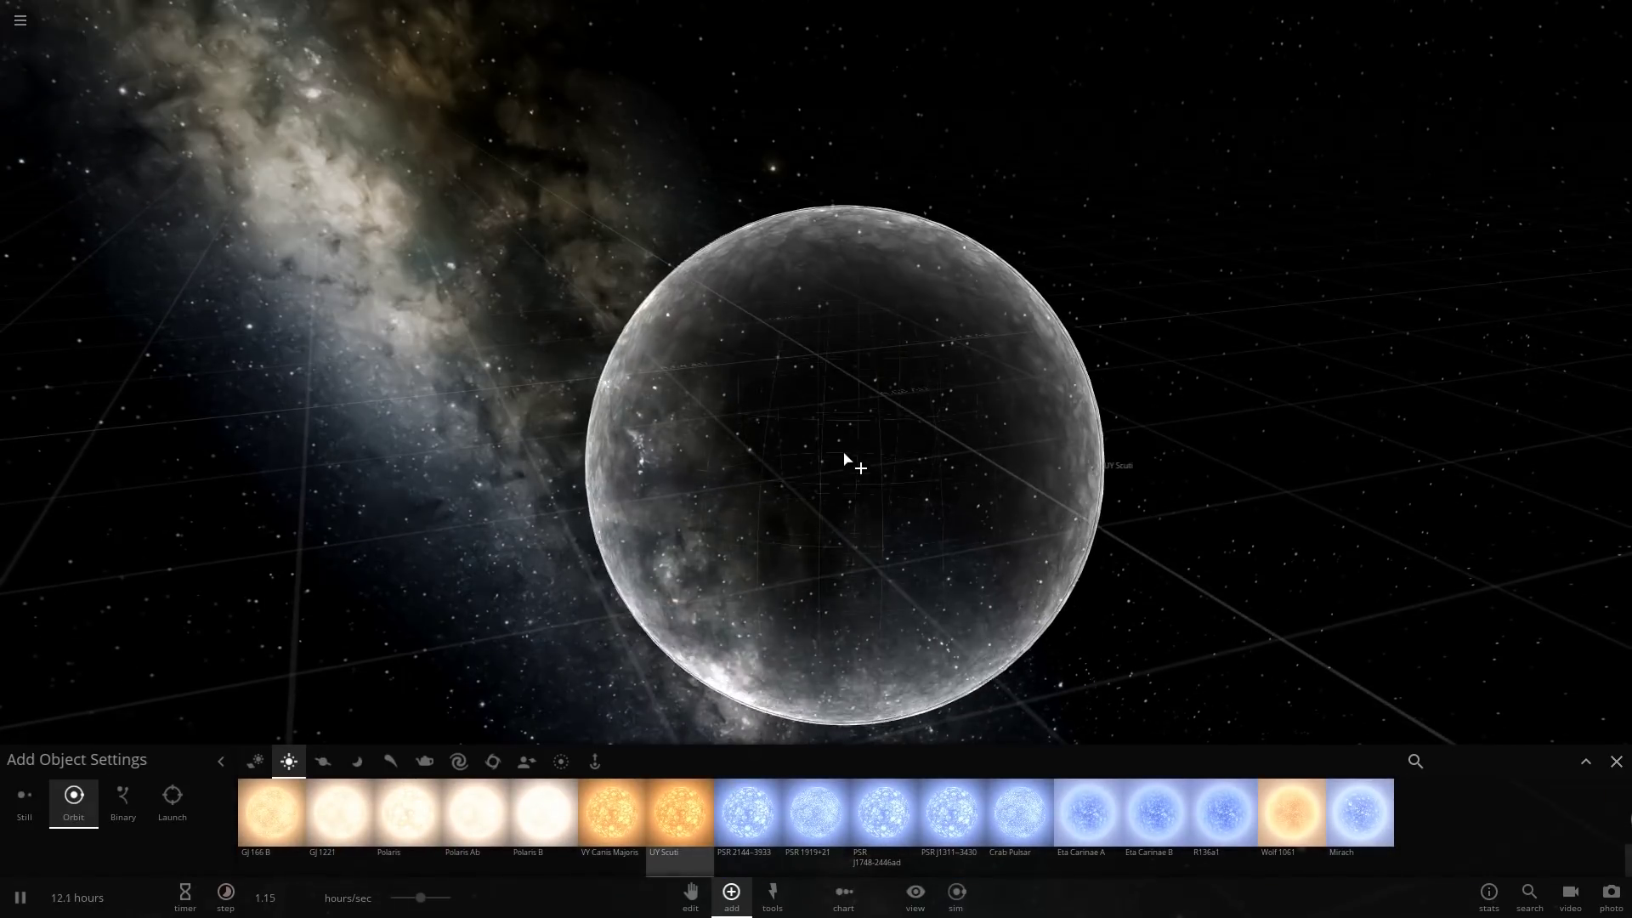
pyautogui.click(845, 456)
pyautogui.moveTo(1023, 634); pyautogui.dragTo(858, 672)
pyautogui.press('Escape')
# Place UY Scuti in the empty space, pause the simulation and open the star's properties.
pyautogui.click(850, 662)
pyautogui.press('space')
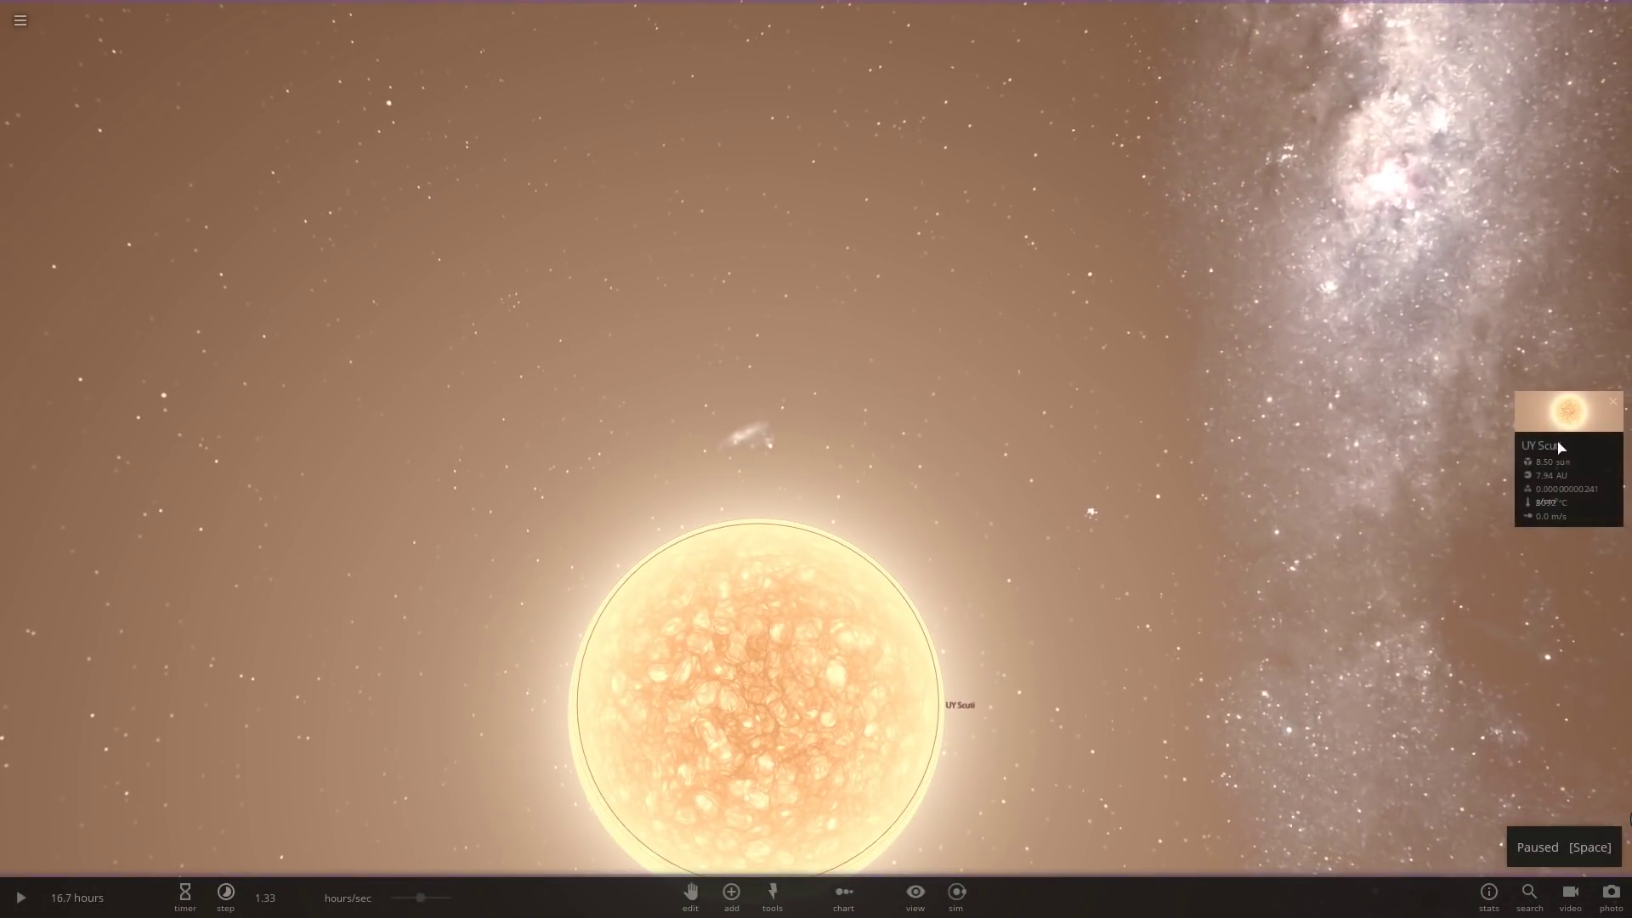
pyautogui.click(1560, 446)
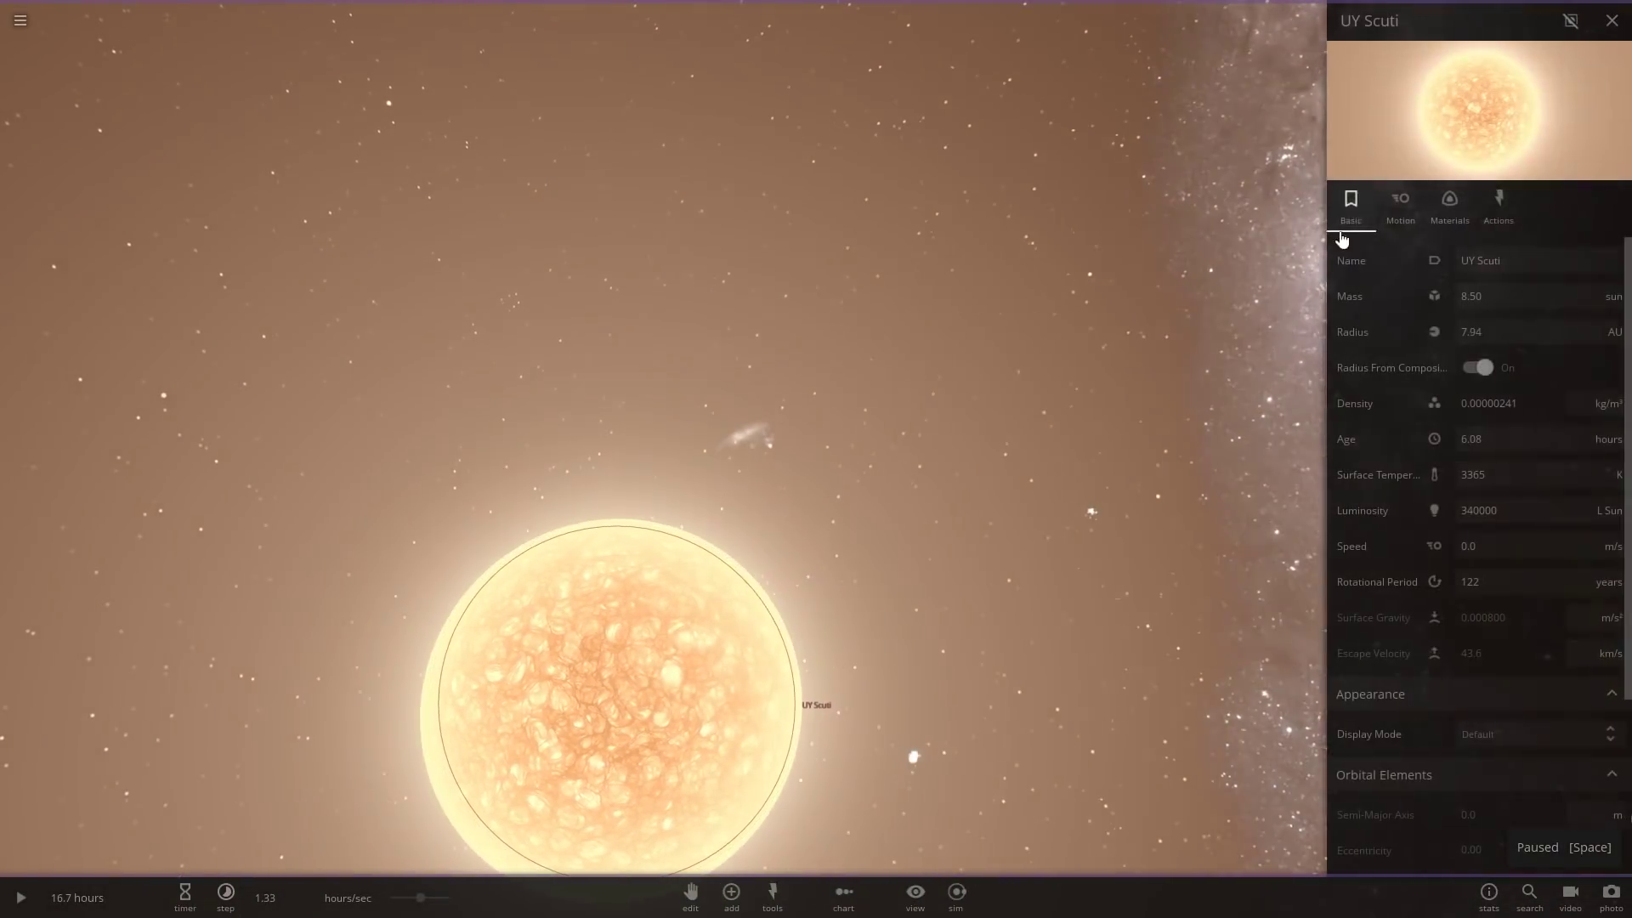
# Set UY Scuti's X and Z position coordinates to 0 so it sits at the origin.
pyautogui.click(1407, 210)
pyautogui.click(1450, 208)
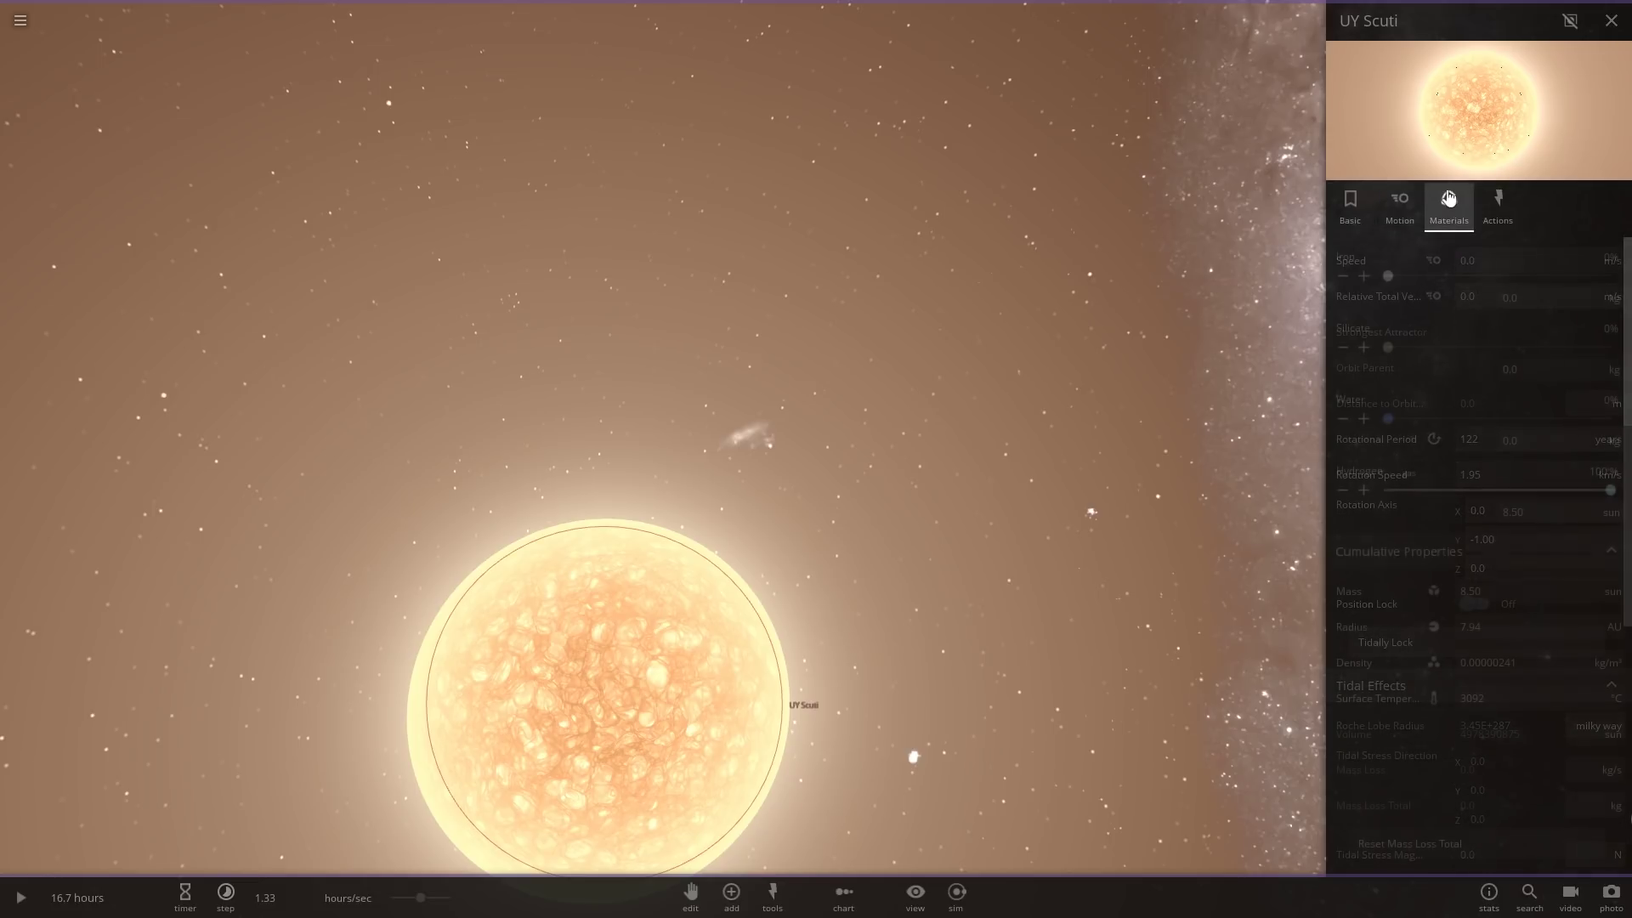
pyautogui.click(1351, 204)
pyautogui.scroll(-5, 1530, 366)
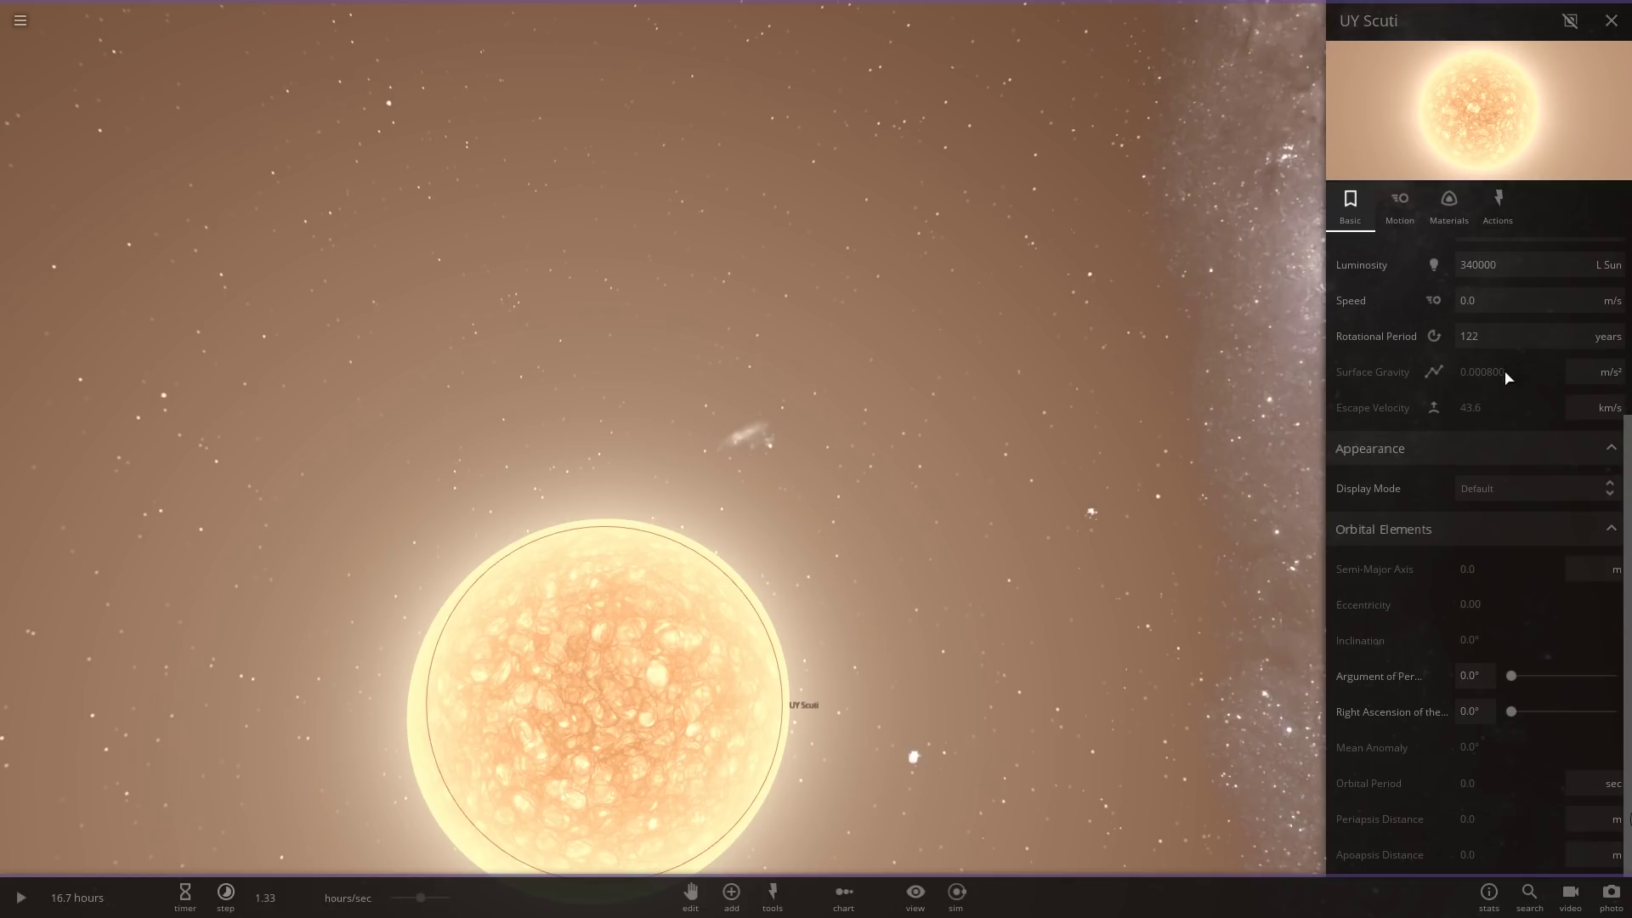
pyautogui.scroll(5, 1479, 684)
pyautogui.click(1399, 208)
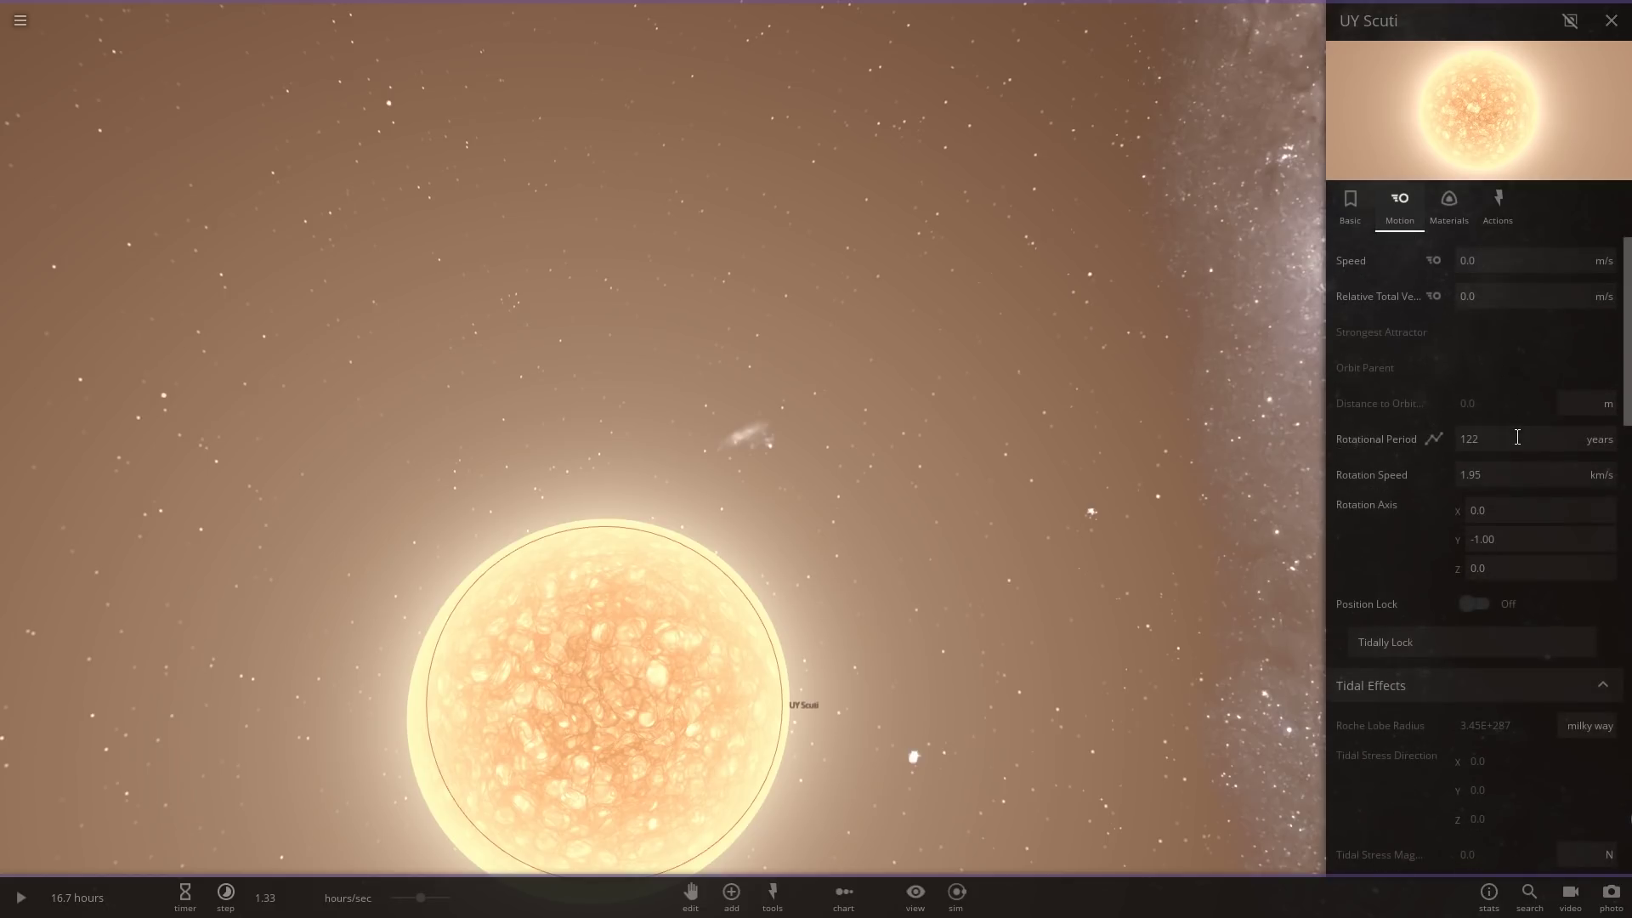
pyautogui.scroll(-10, 1512, 572)
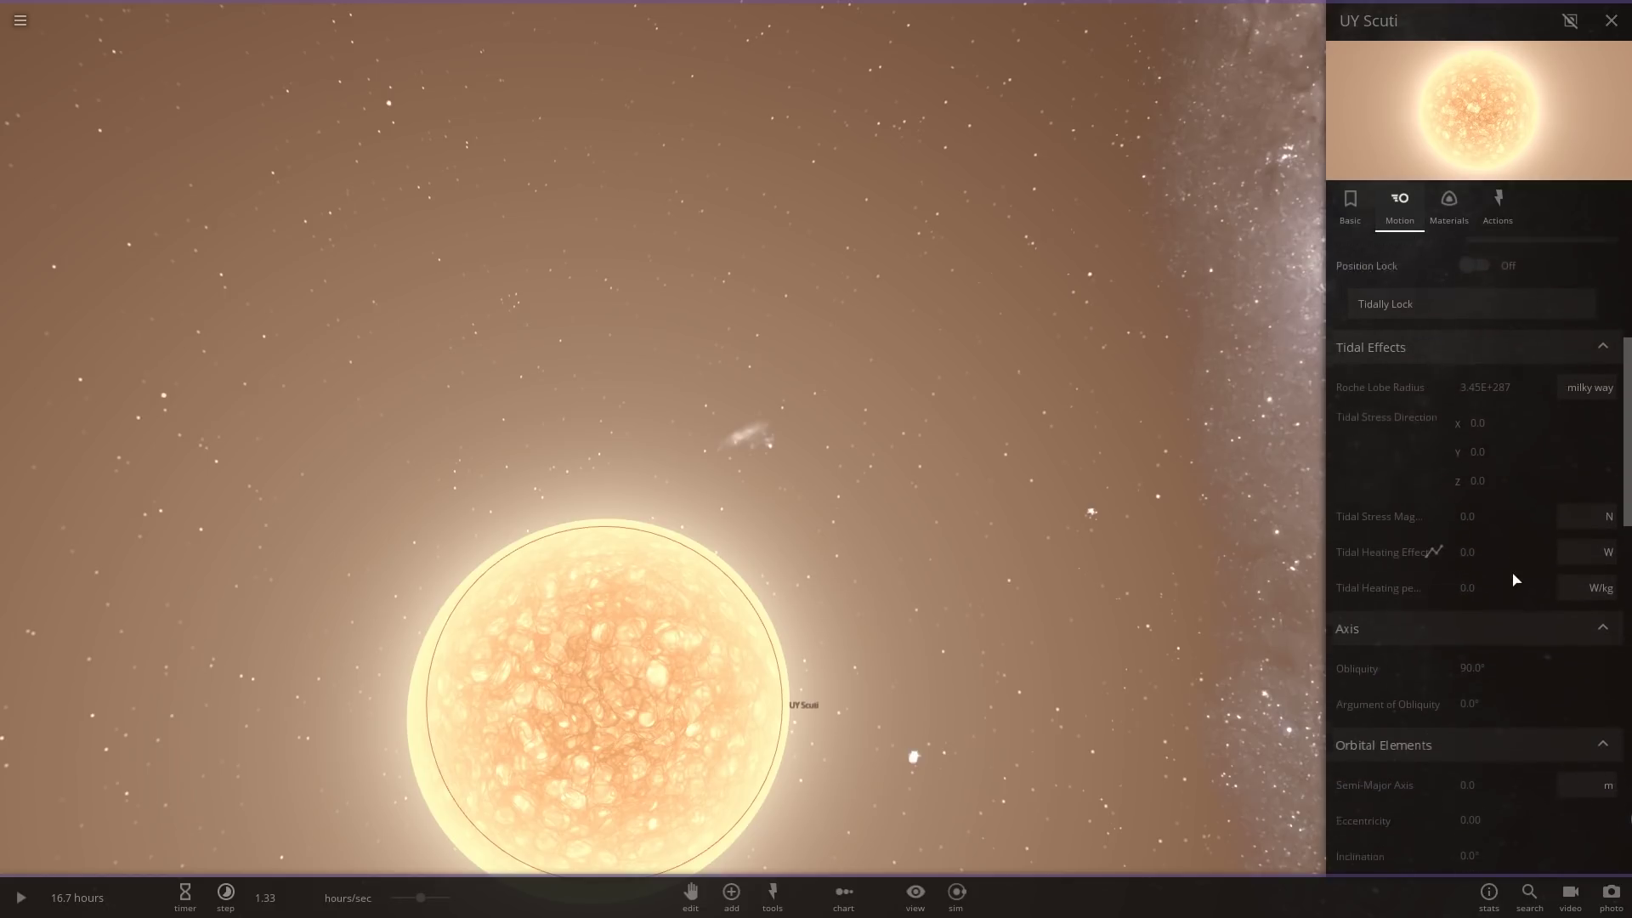
pyautogui.scroll(-8, 1518, 542)
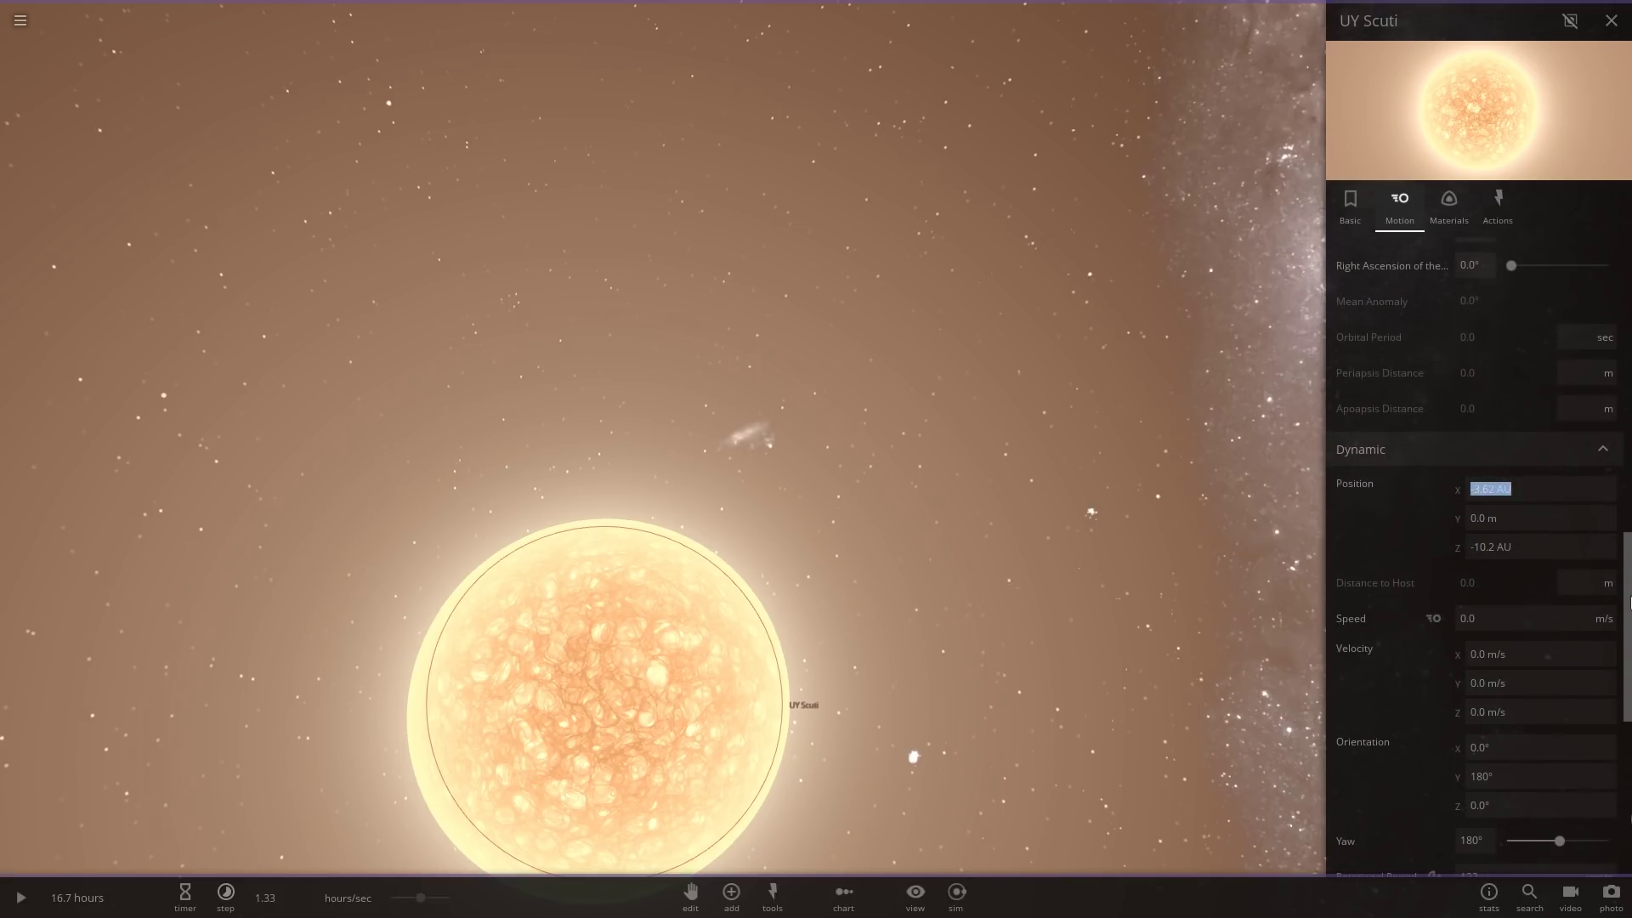
pyautogui.write('0')
pyautogui.press('Return')
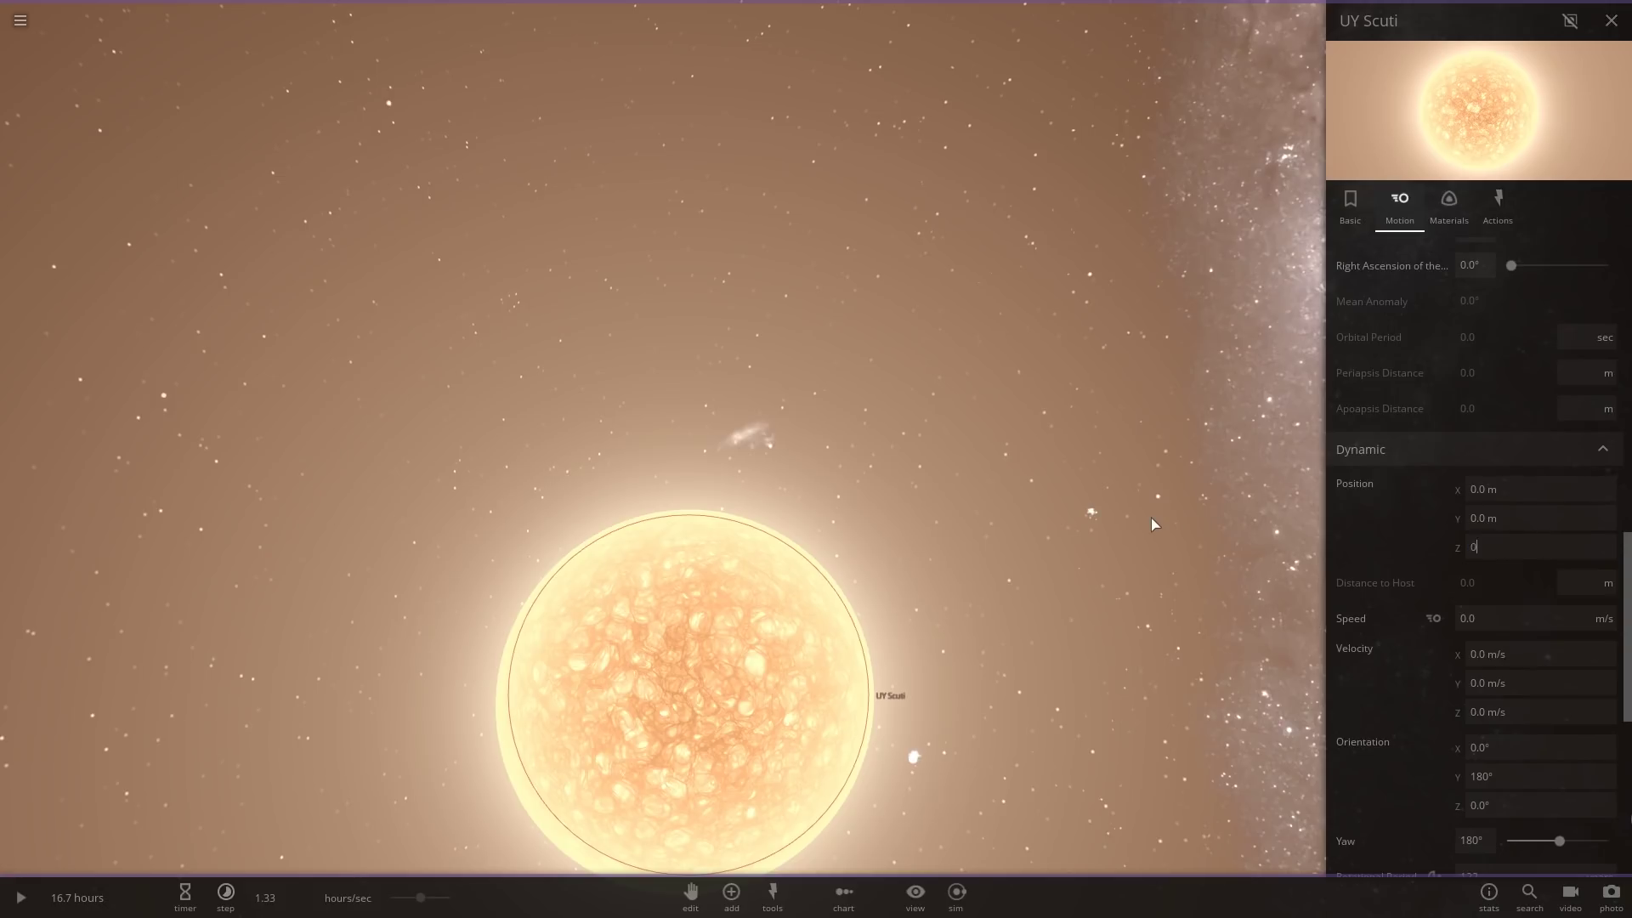
pyautogui.write('0')
pyautogui.press('Return')
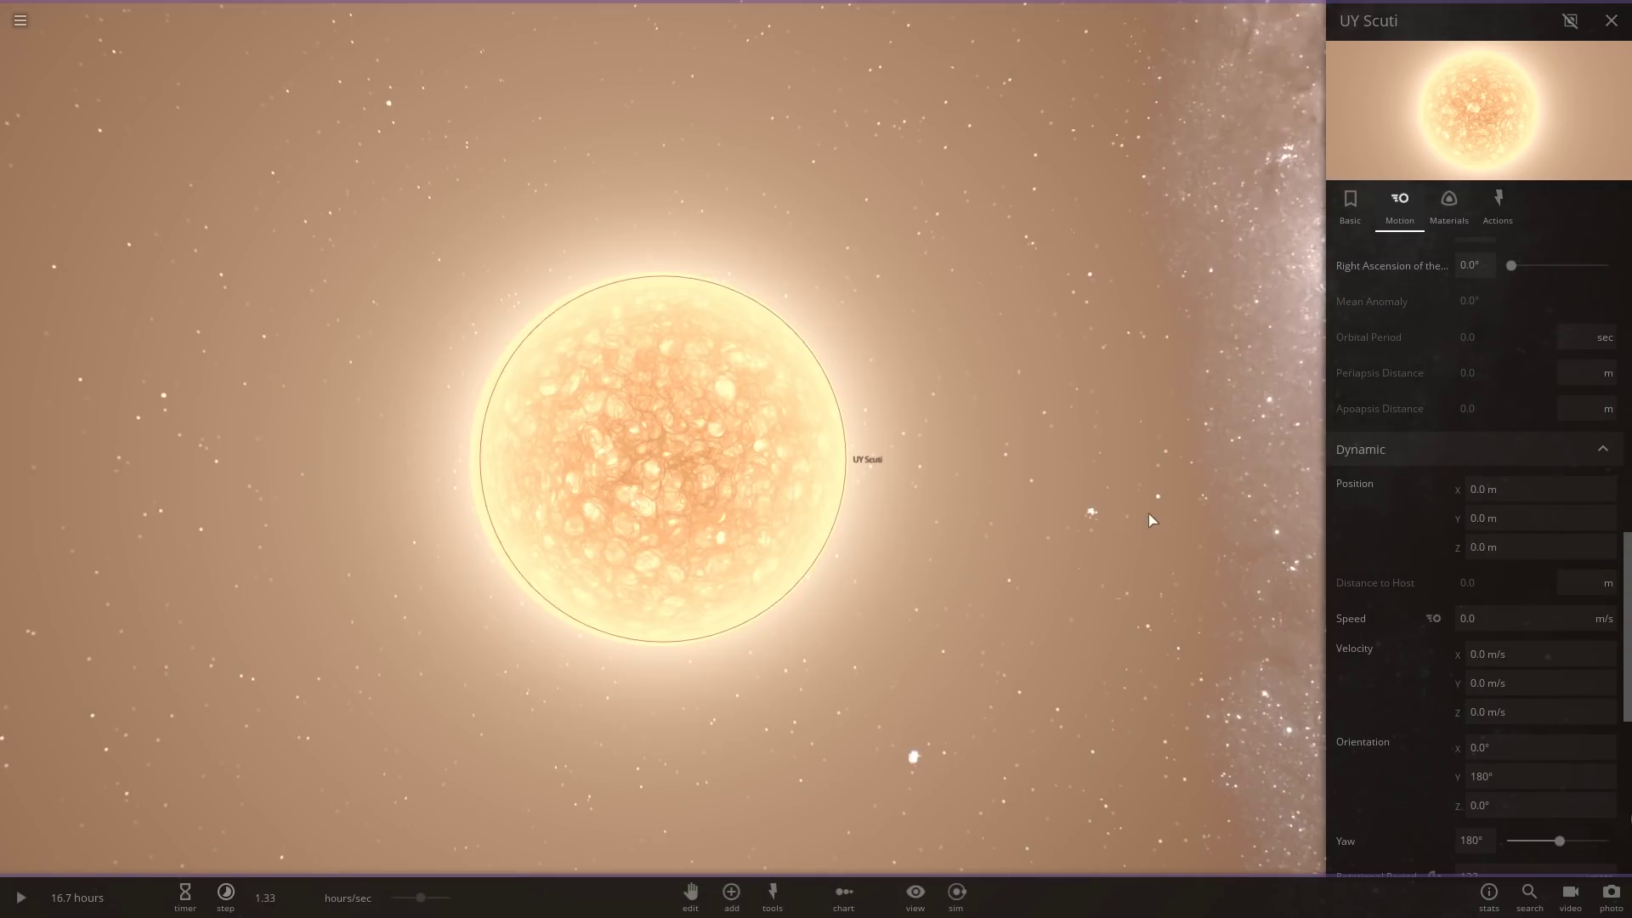
# Turn on Position Lock for UY Scuti.
pyautogui.click(1493, 219)
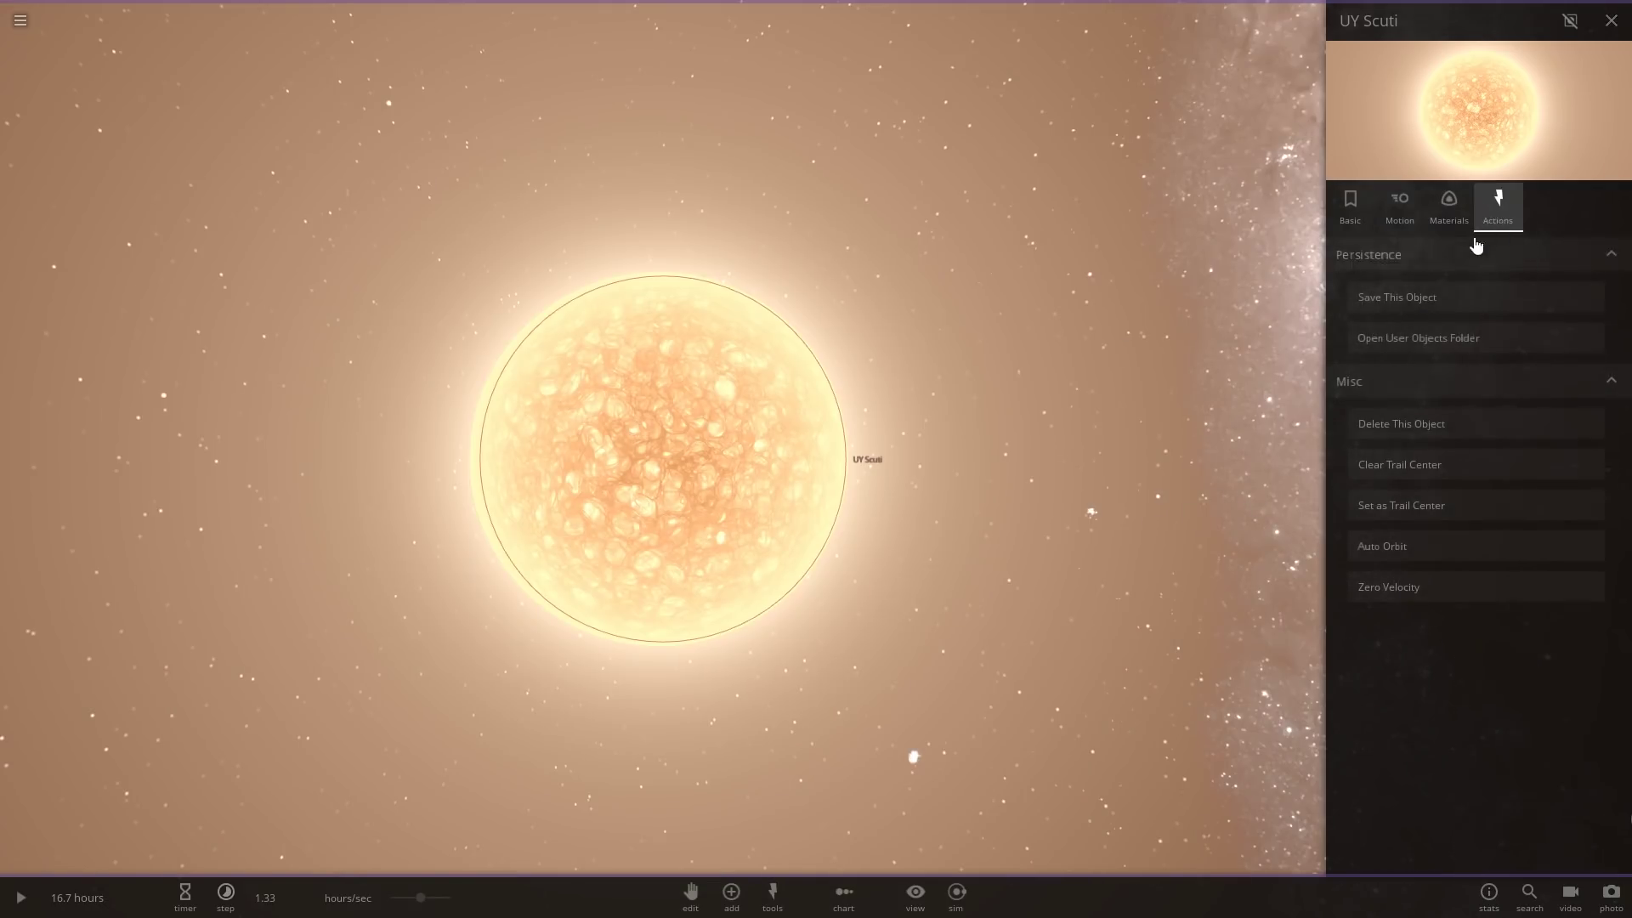
pyautogui.click(1400, 208)
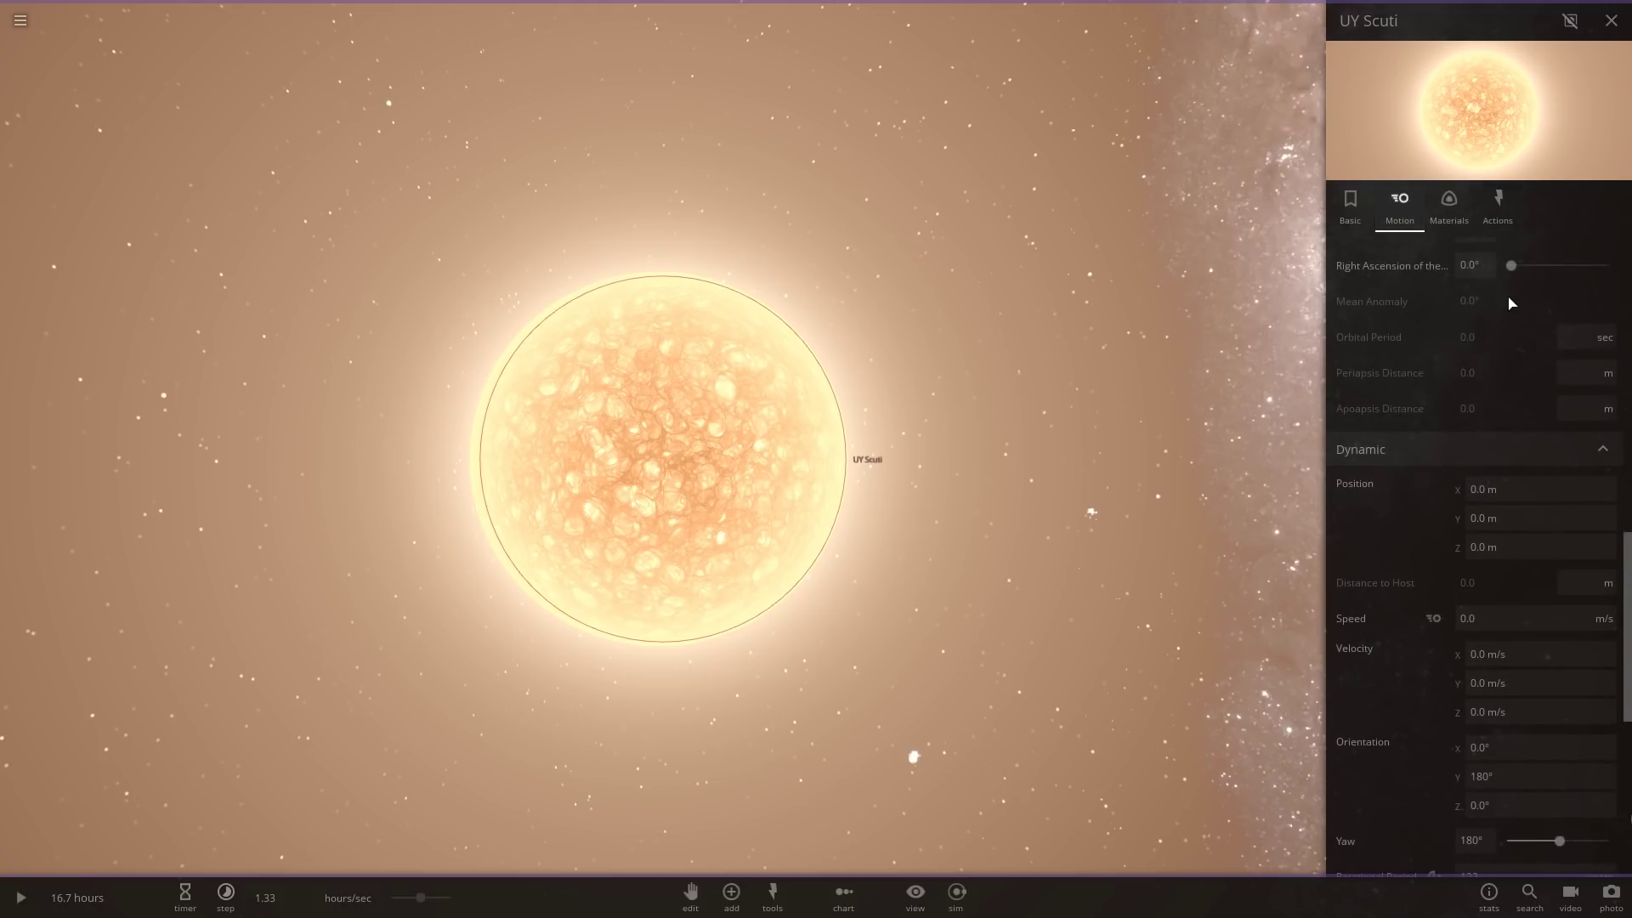
pyautogui.scroll(-5, 1450, 602)
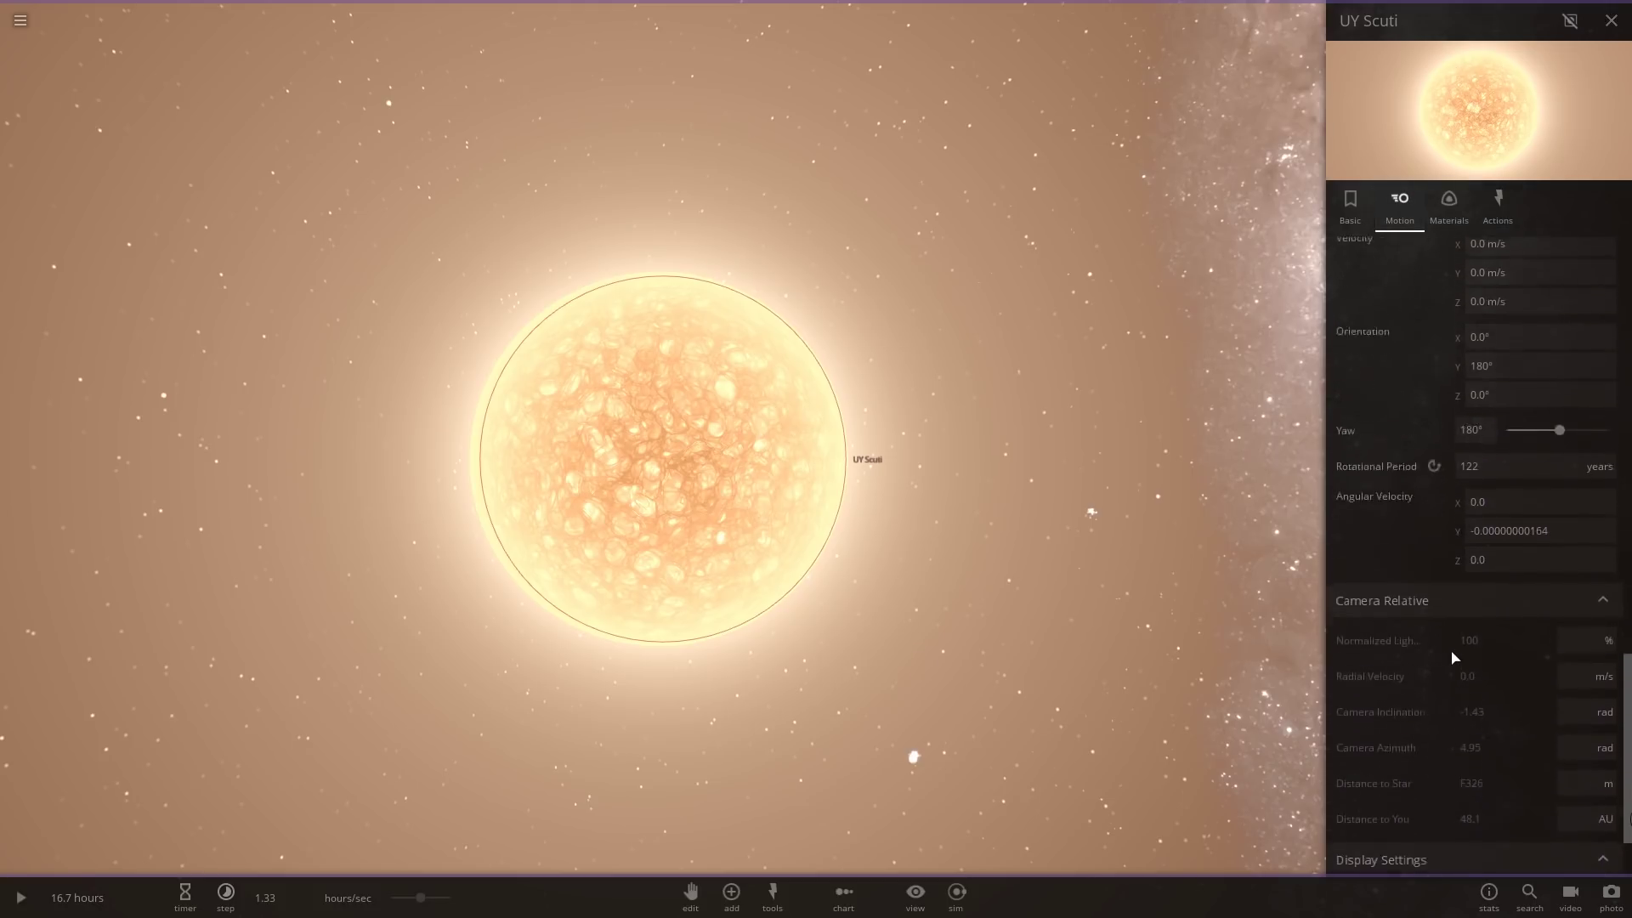
pyautogui.scroll(-12, 1442, 663)
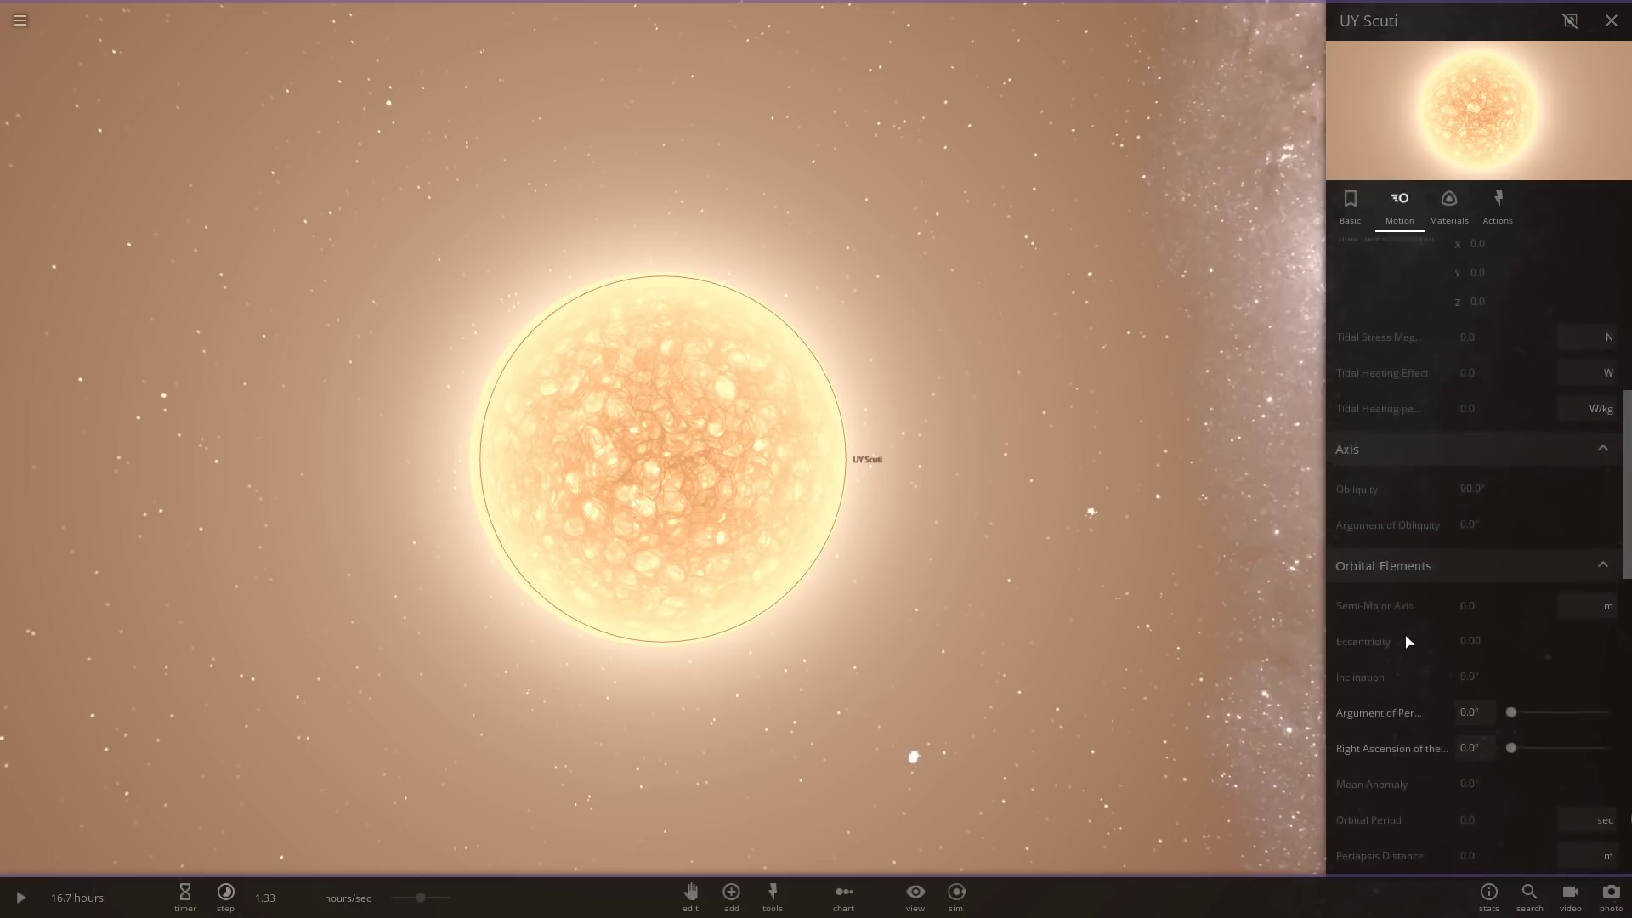
pyautogui.scroll(2, 1483, 461)
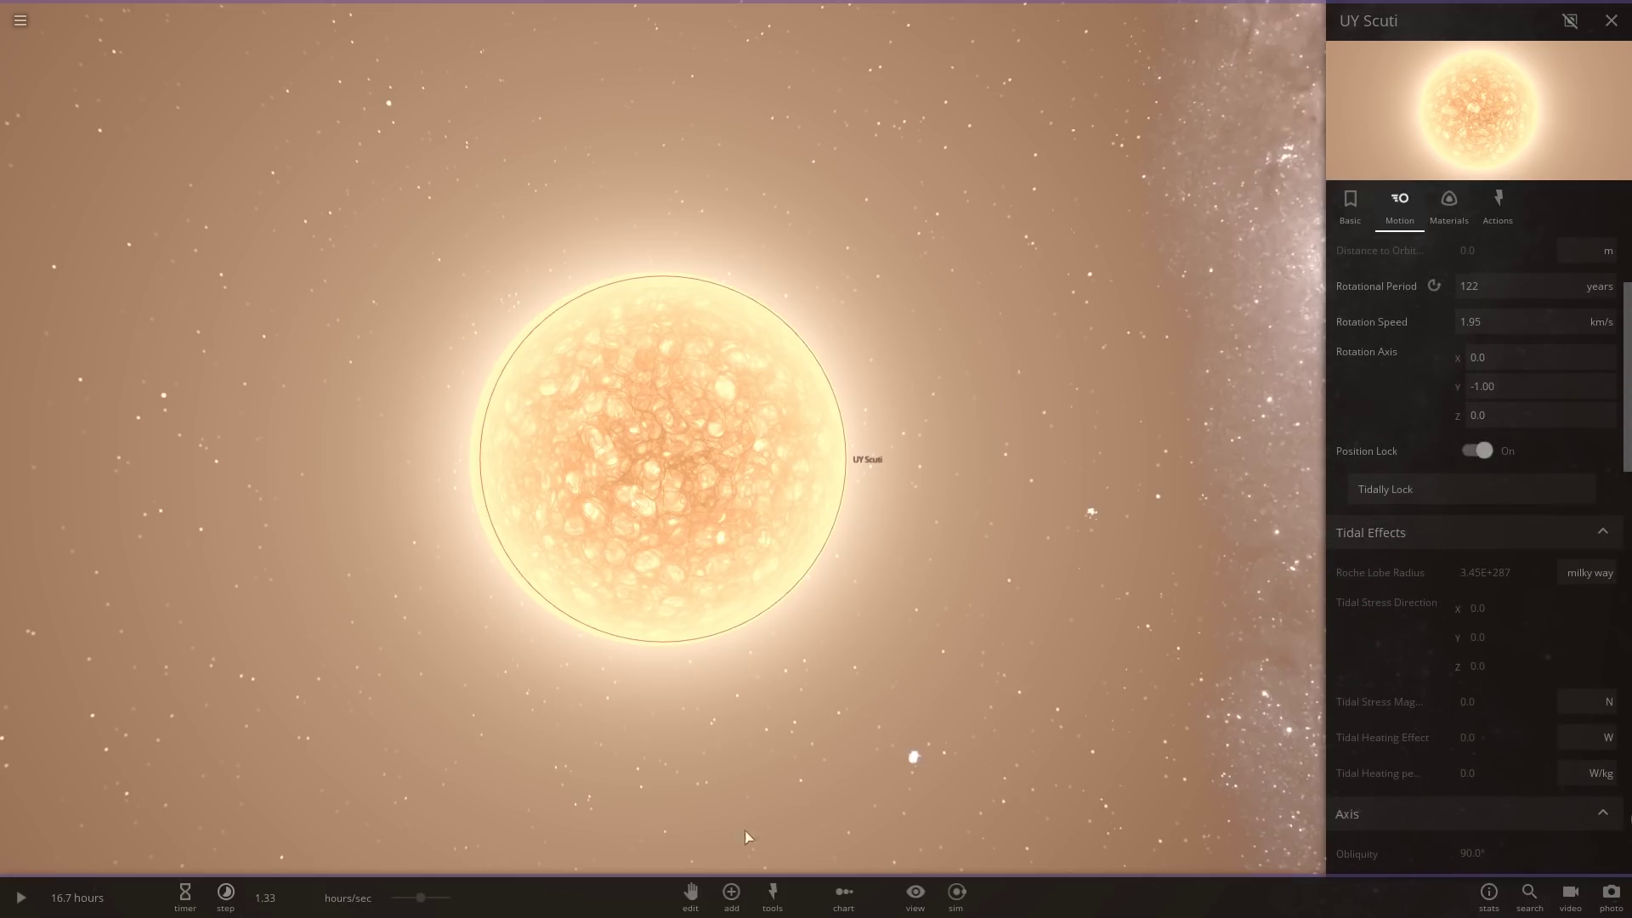
# Add a stationary Black Hole 1 Million M_Sun about 67 AU from UY Scuti.
pyautogui.click(730, 892)
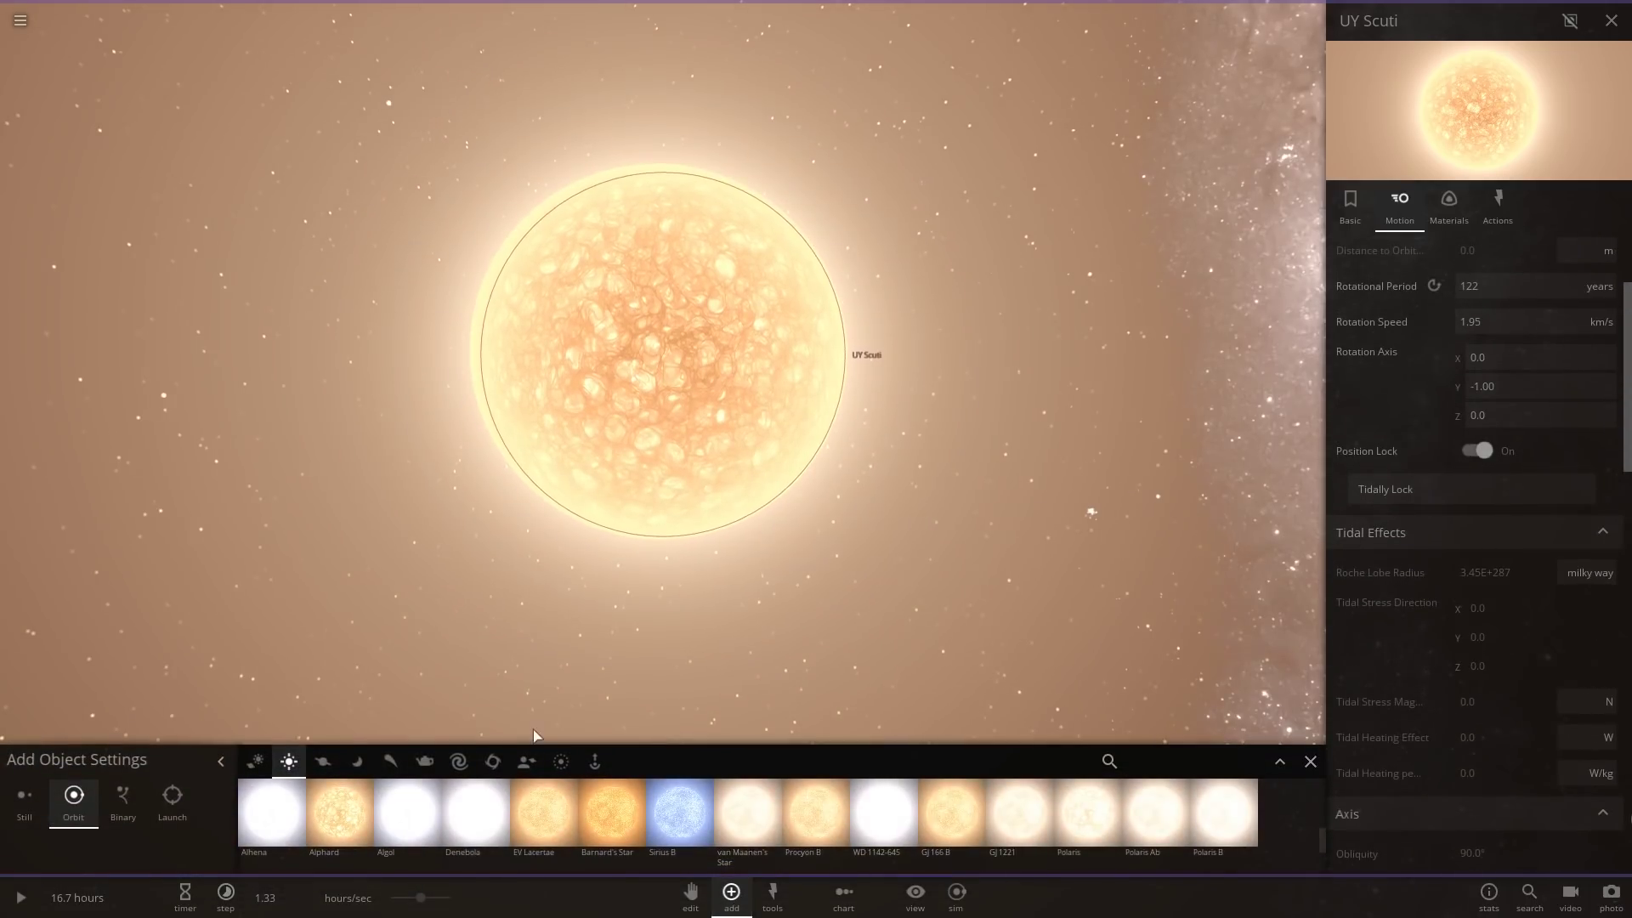
pyautogui.scroll(4, 536, 737)
pyautogui.scroll(8, 591, 807)
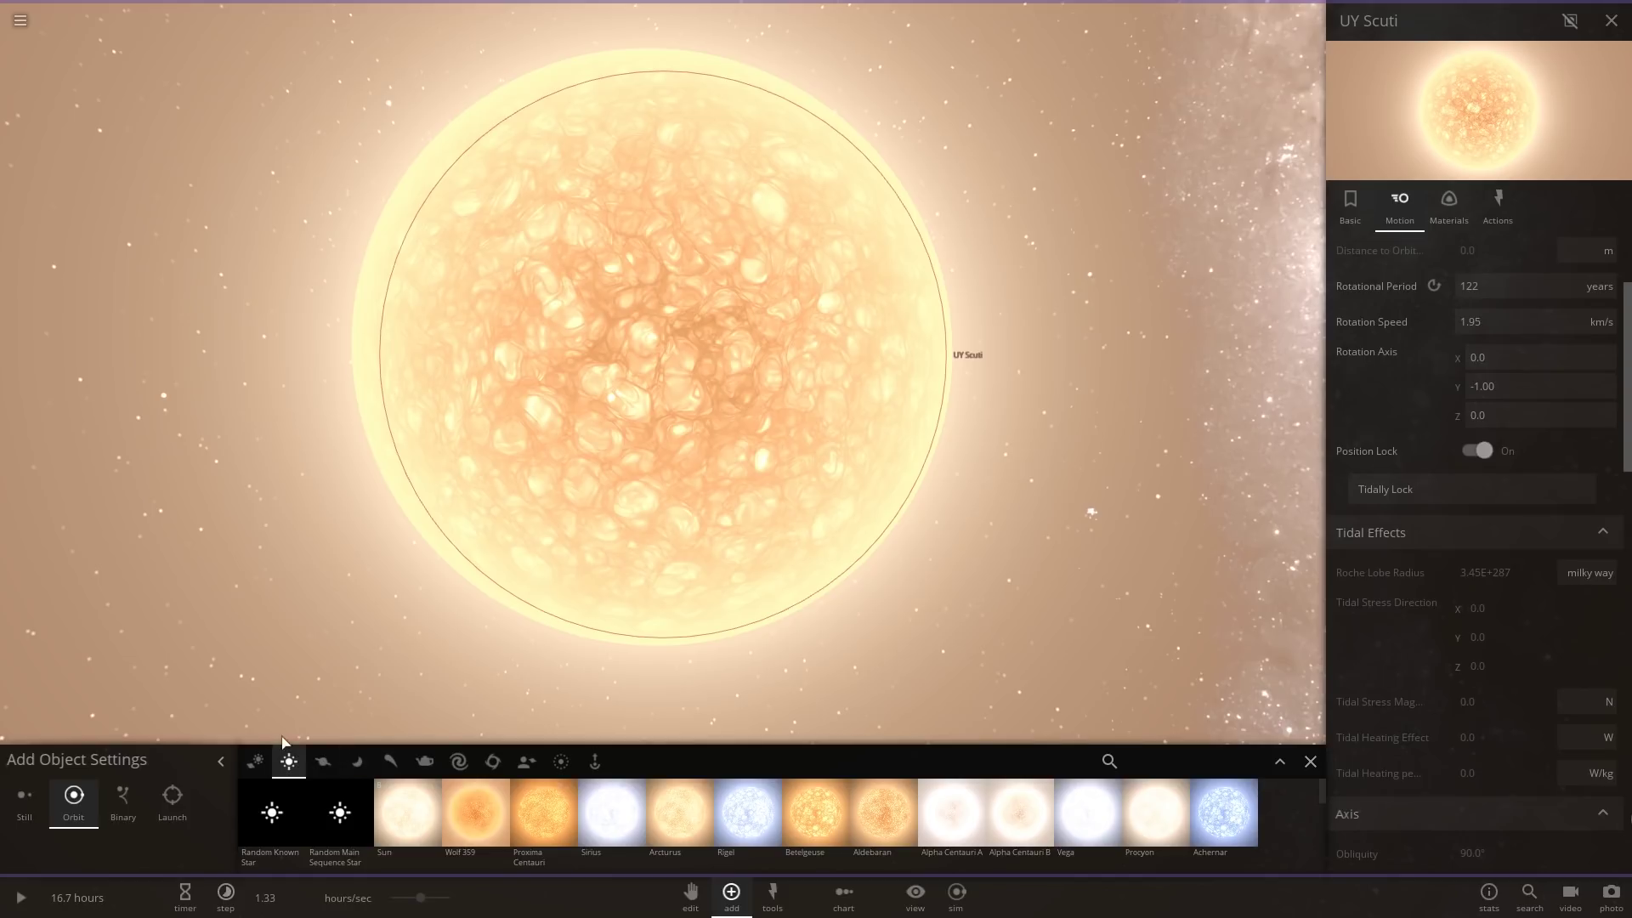
pyautogui.click(392, 762)
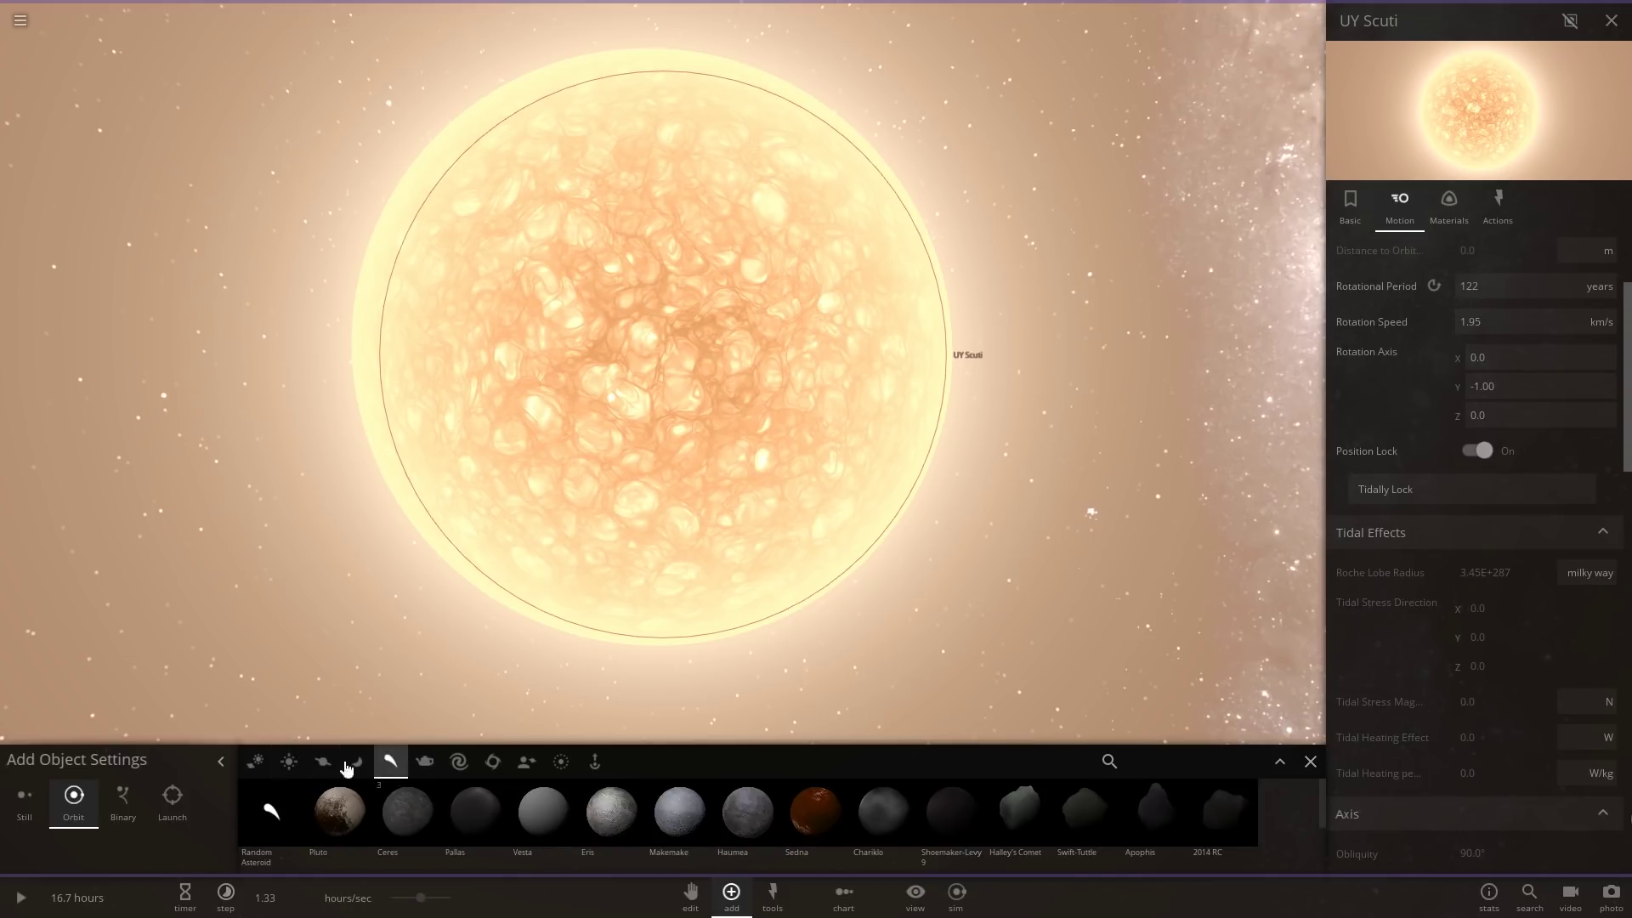
pyautogui.click(493, 762)
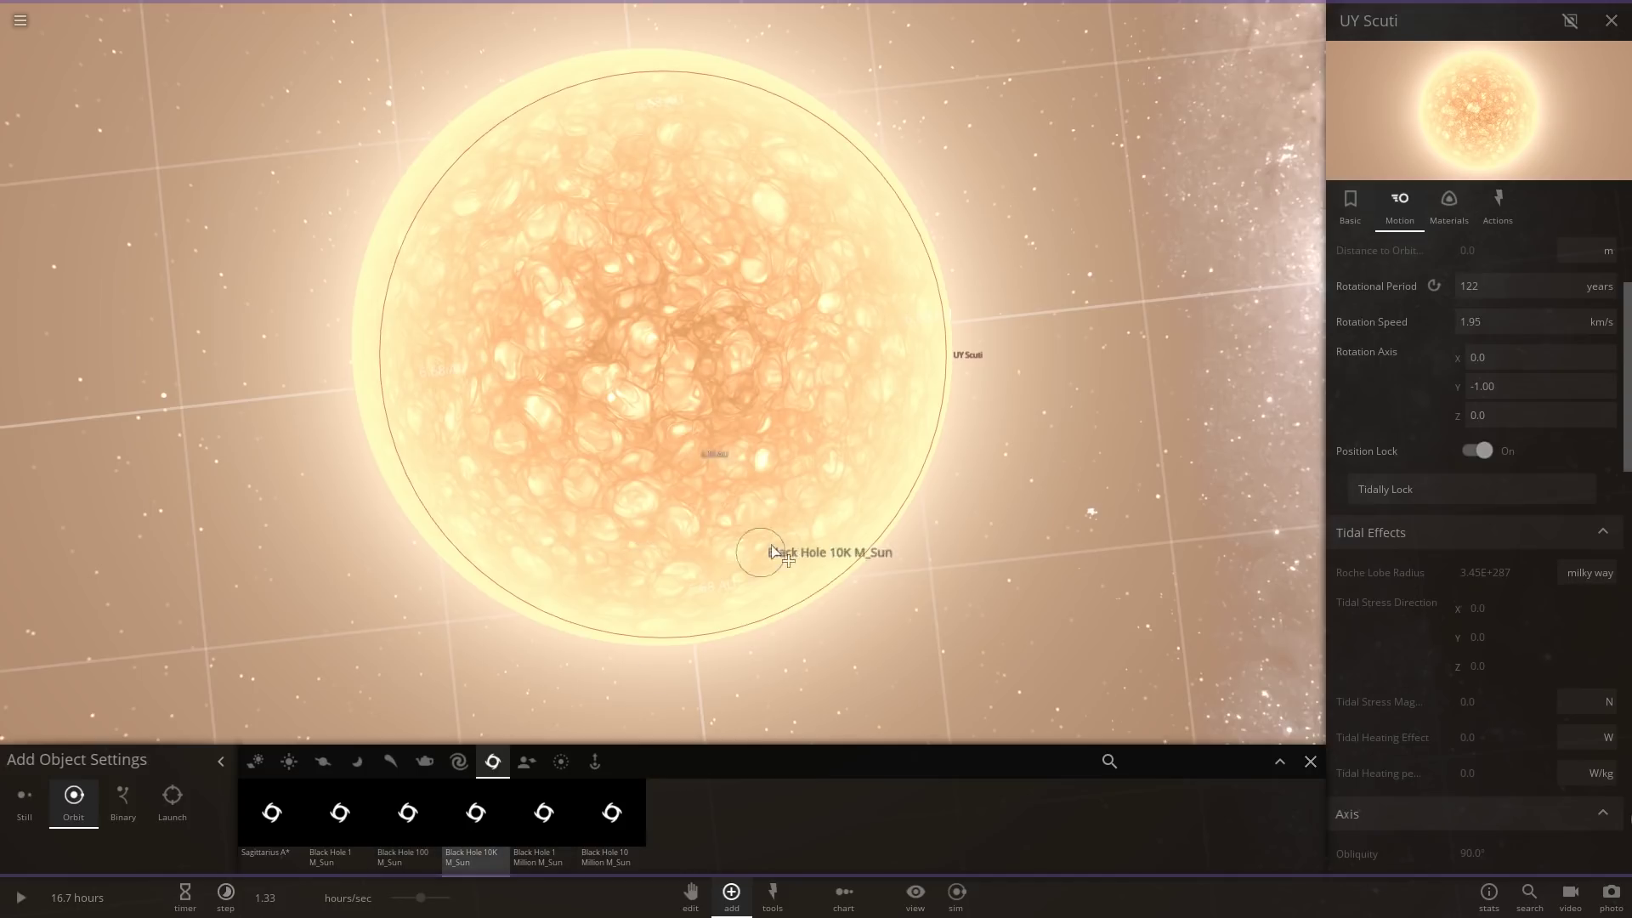
pyautogui.scroll(-3, 772, 550)
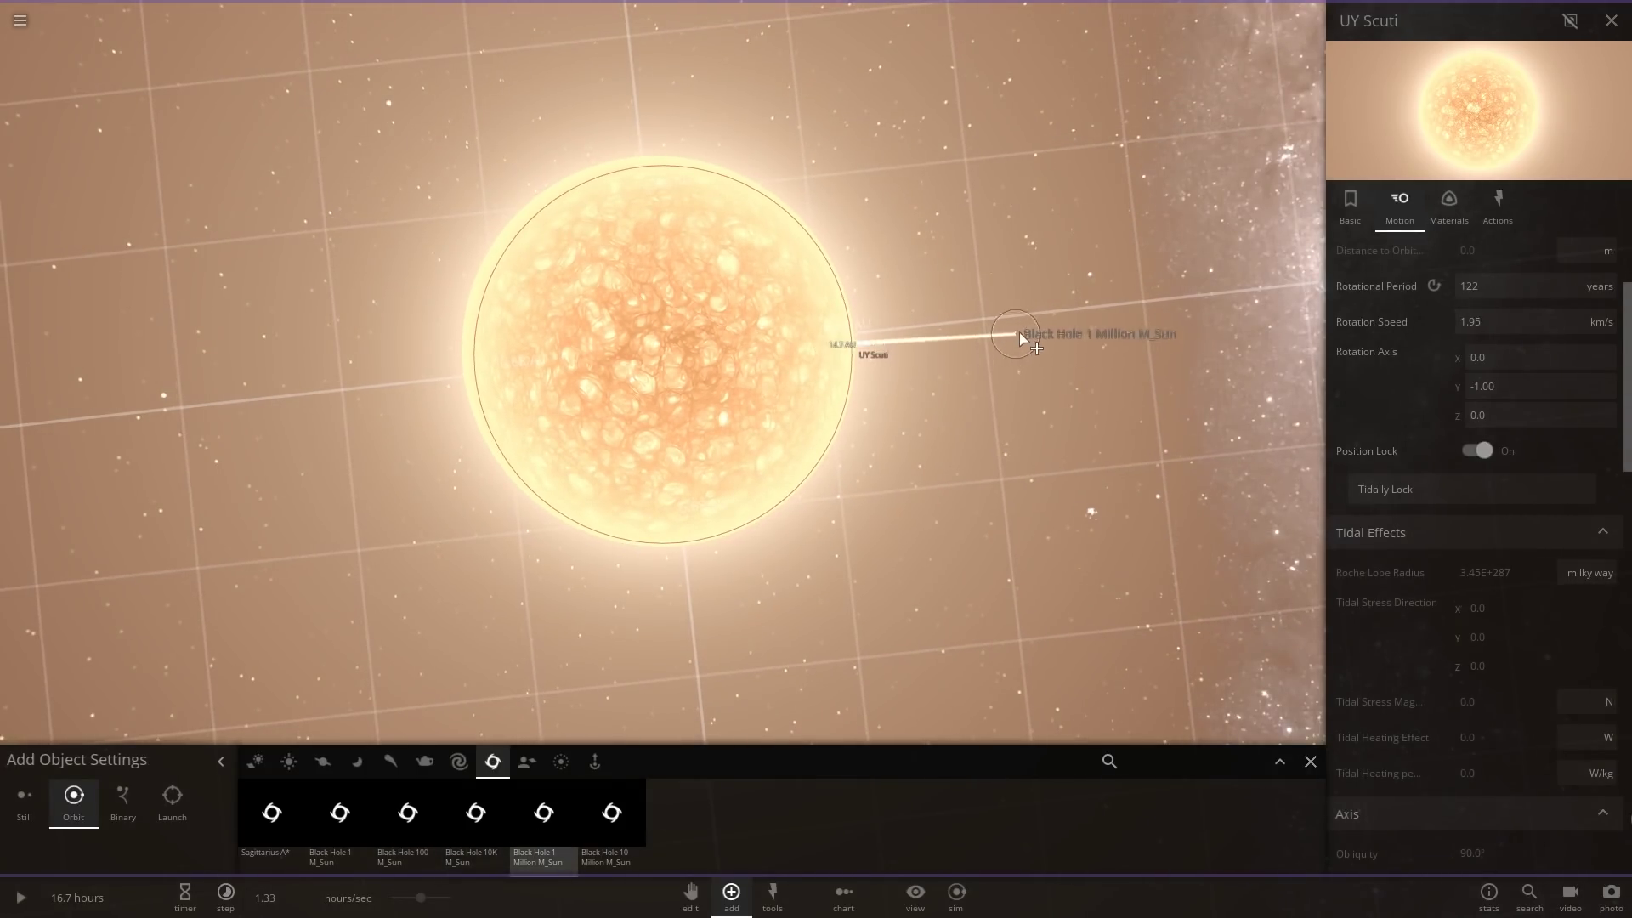
pyautogui.click(1028, 335)
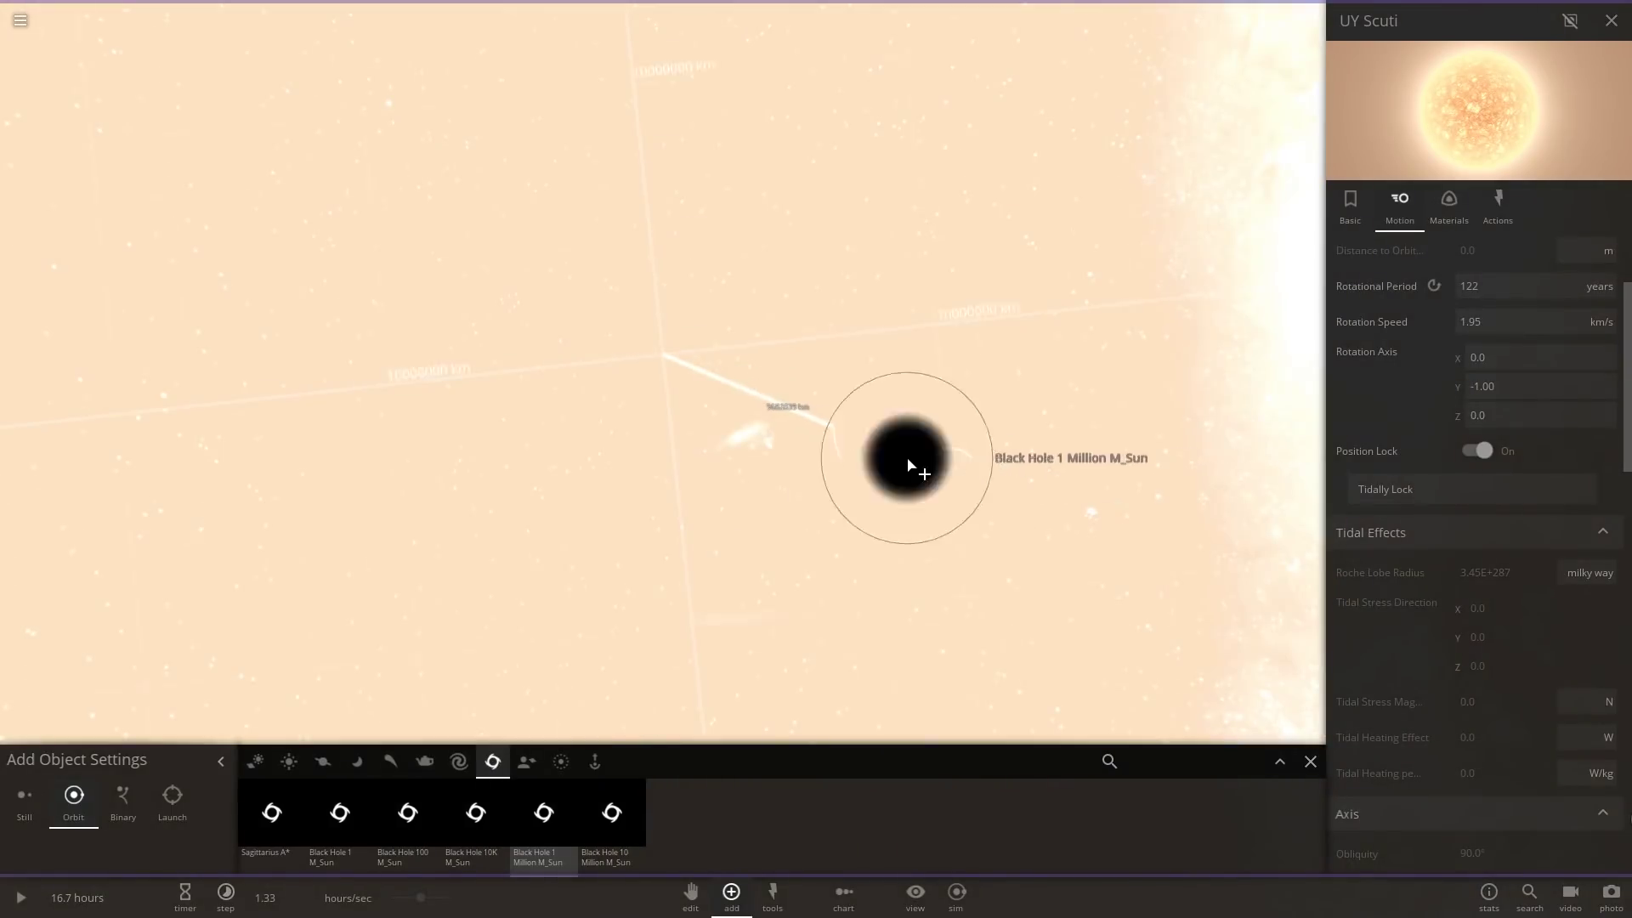
pyautogui.scroll(-5, 906, 467)
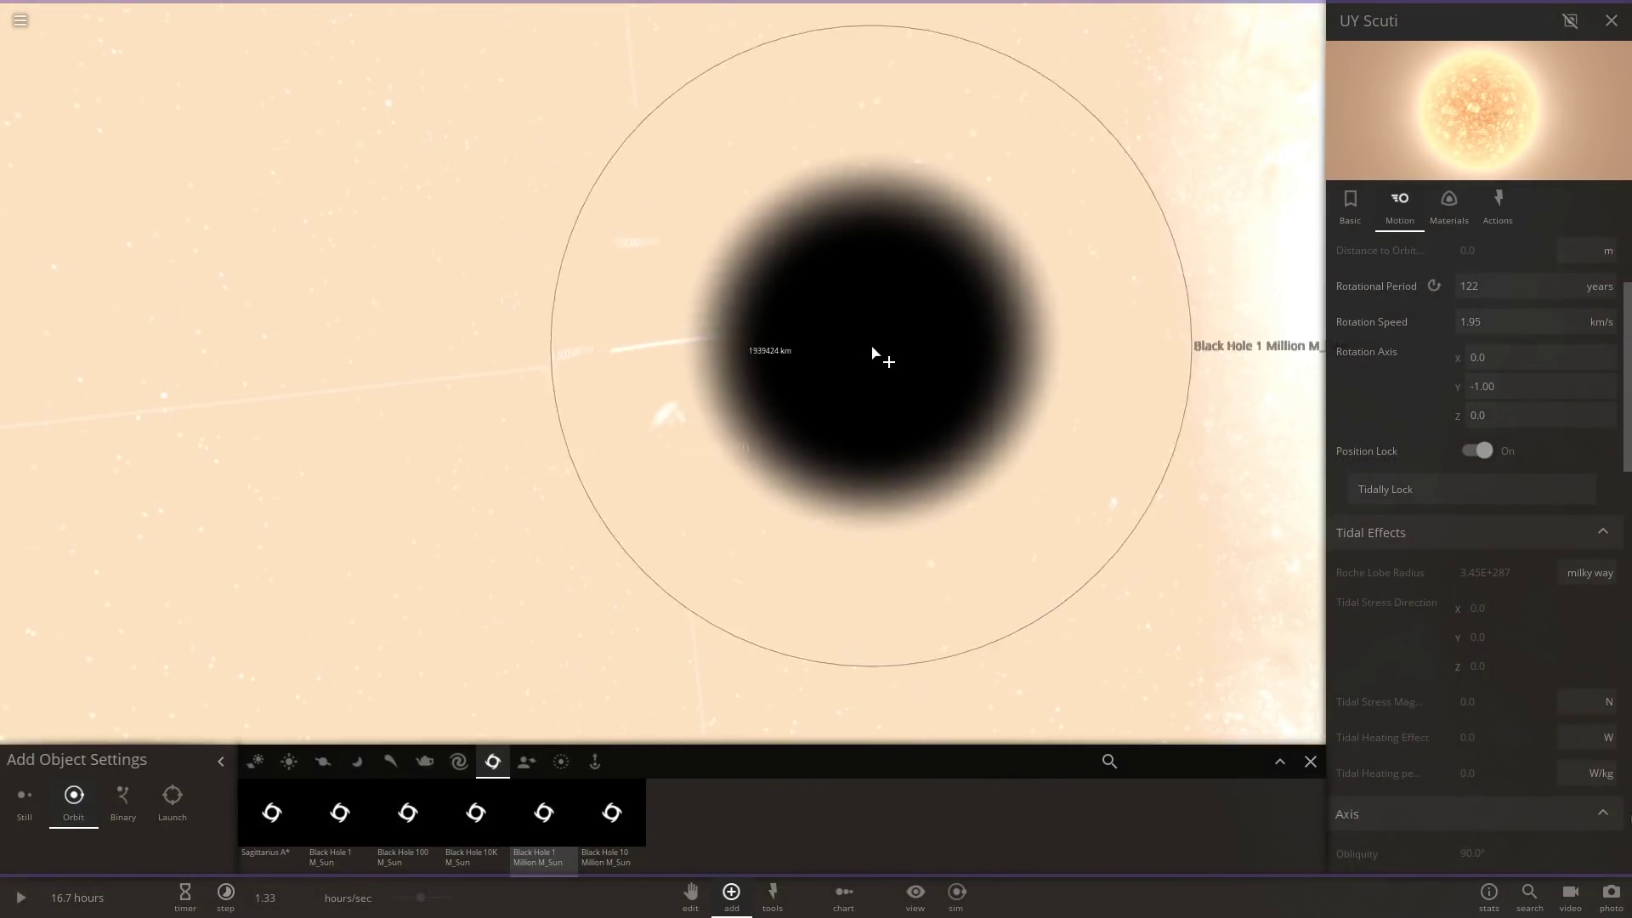
pyautogui.scroll(-5, 867, 327)
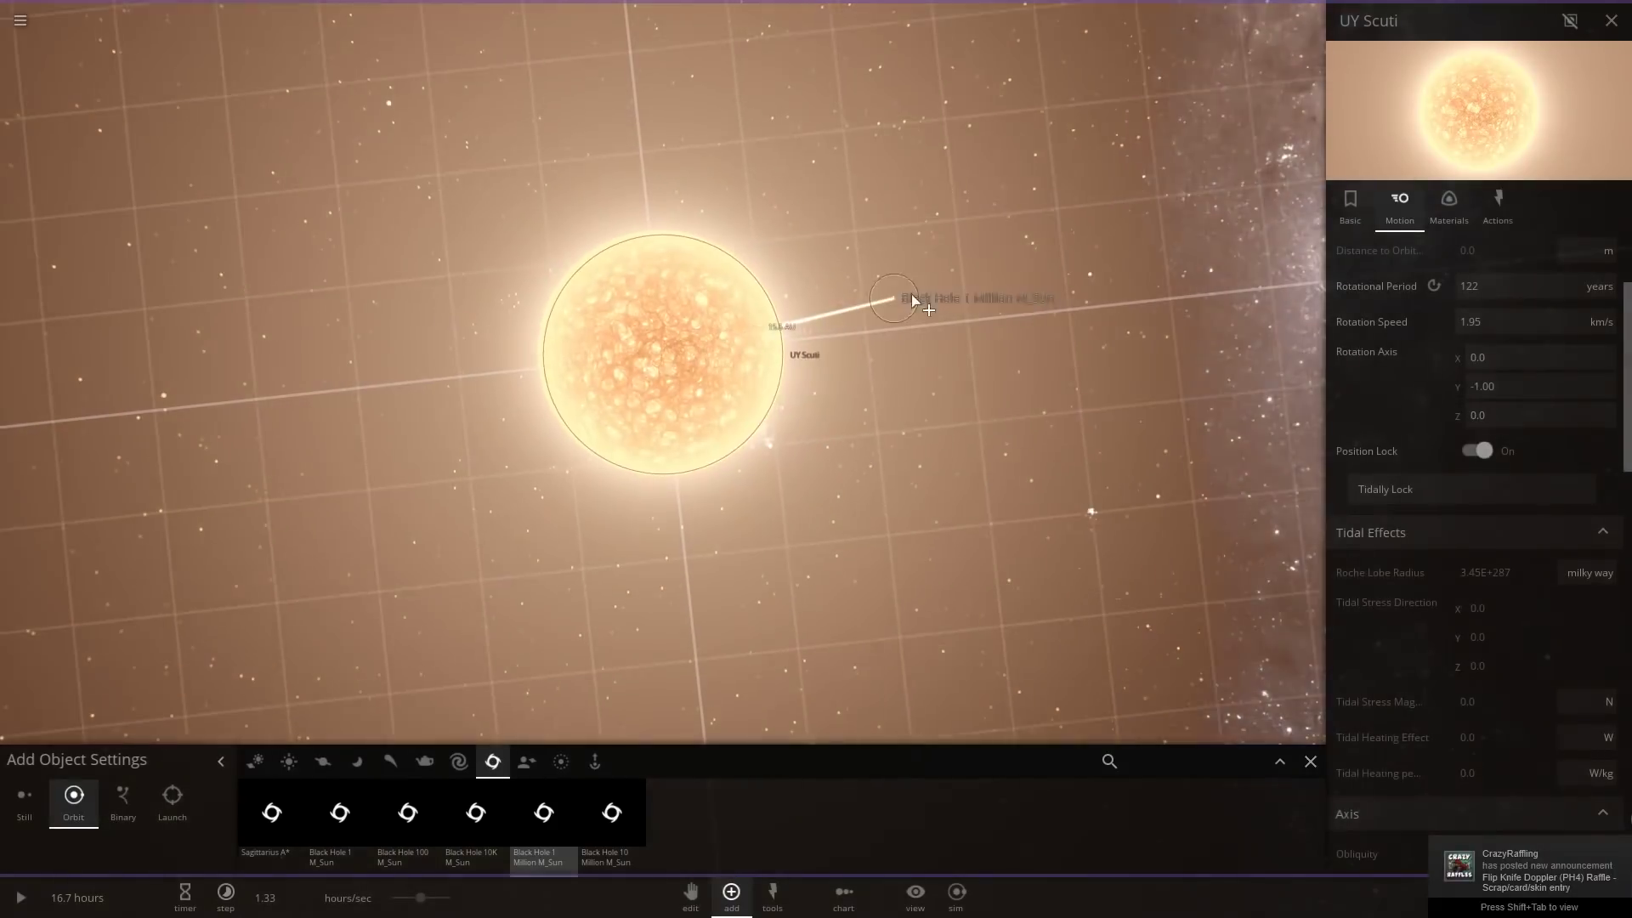
pyautogui.scroll(-5, 999, 299)
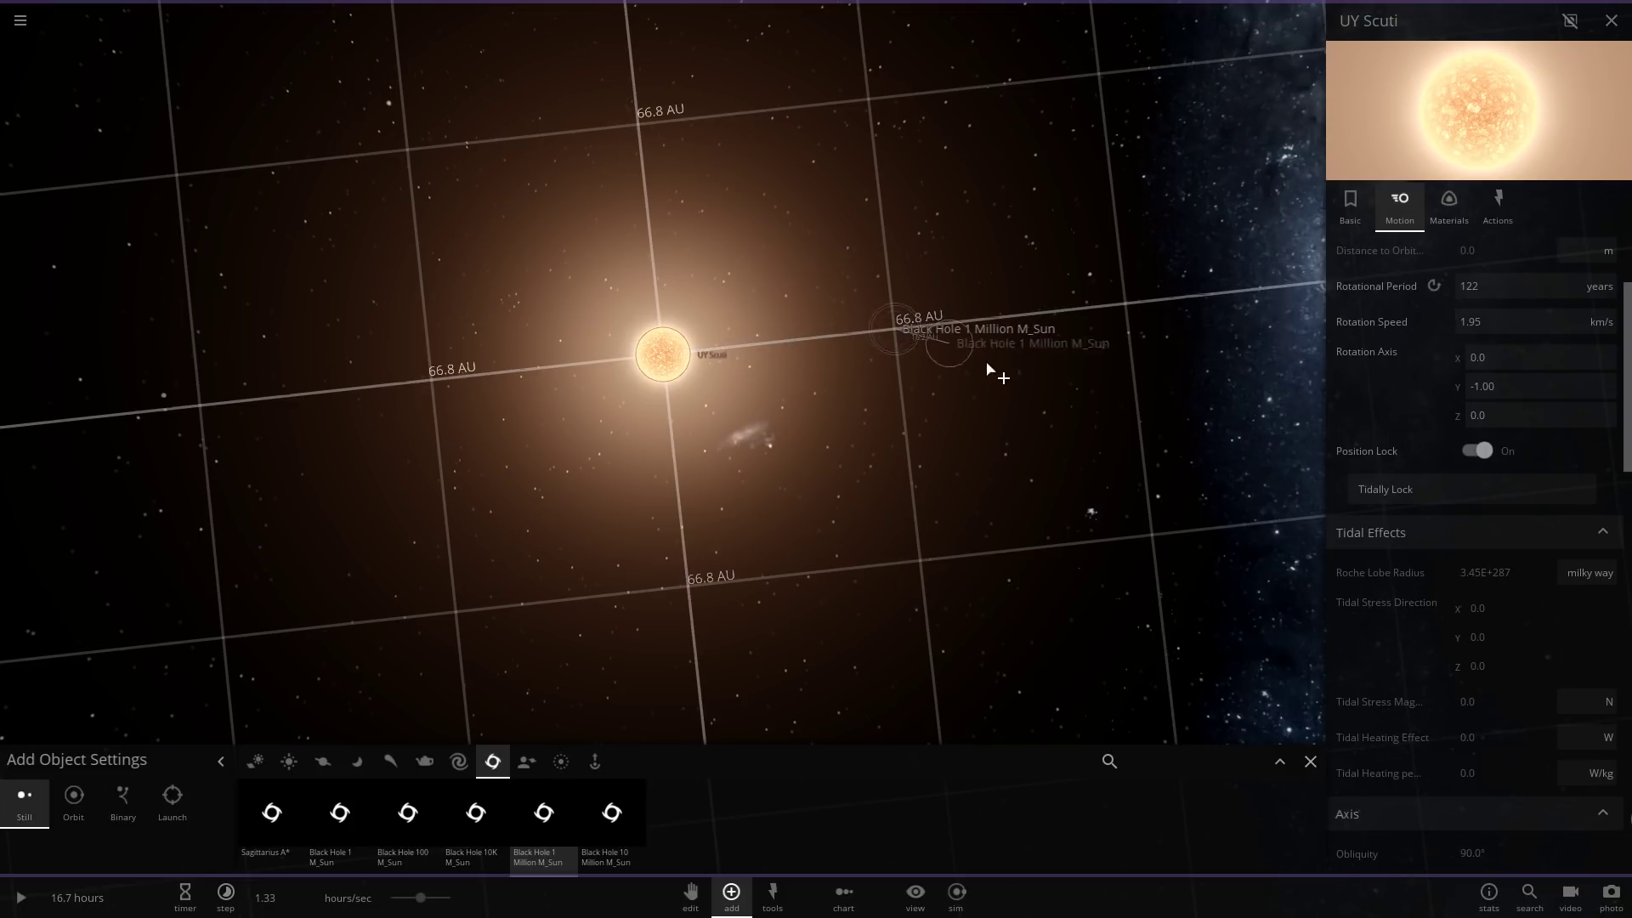
pyautogui.press('Escape')
# Turn on Position Lock for the black hole and set its Z position to 0.
pyautogui.doubleClick(1045, 431)
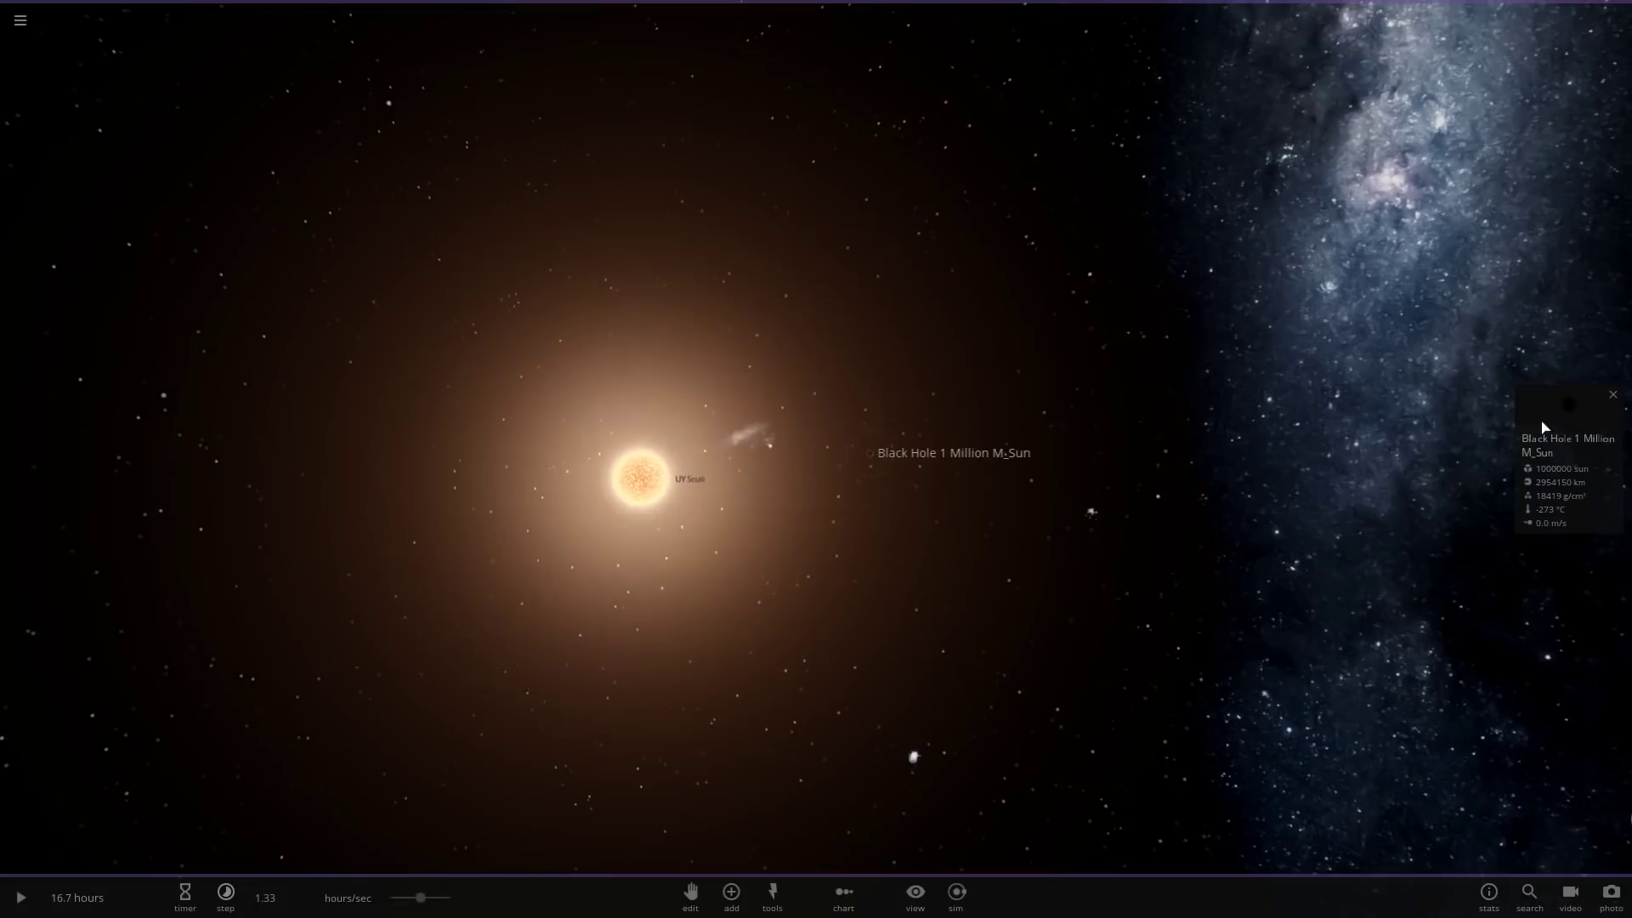
pyautogui.click(1555, 459)
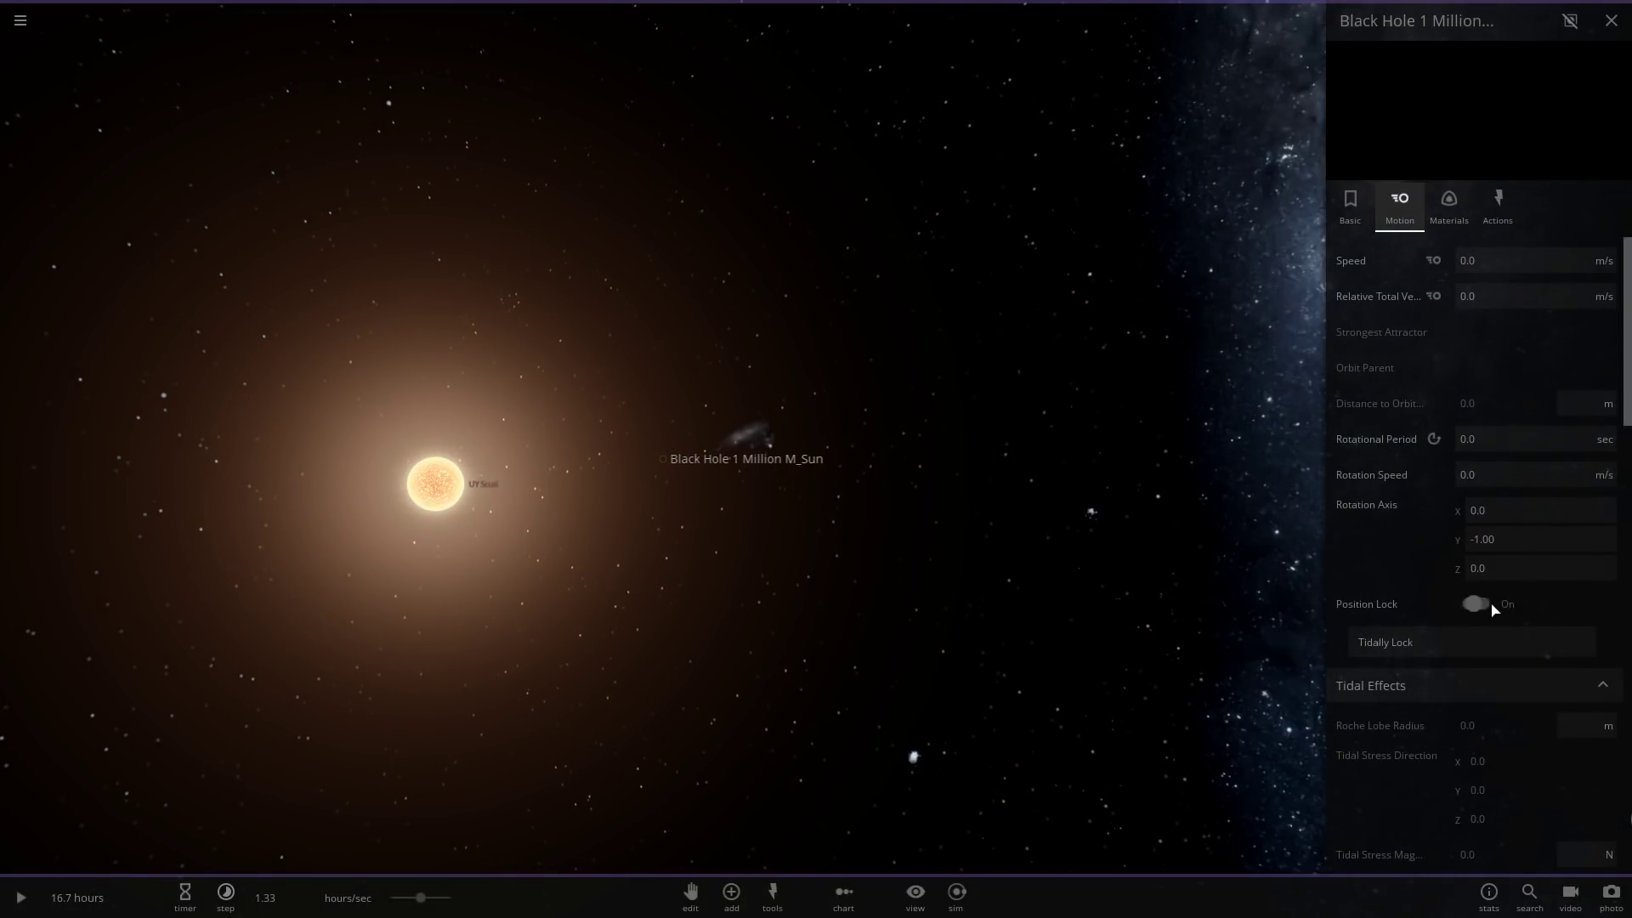
pyautogui.scroll(-12, 1493, 610)
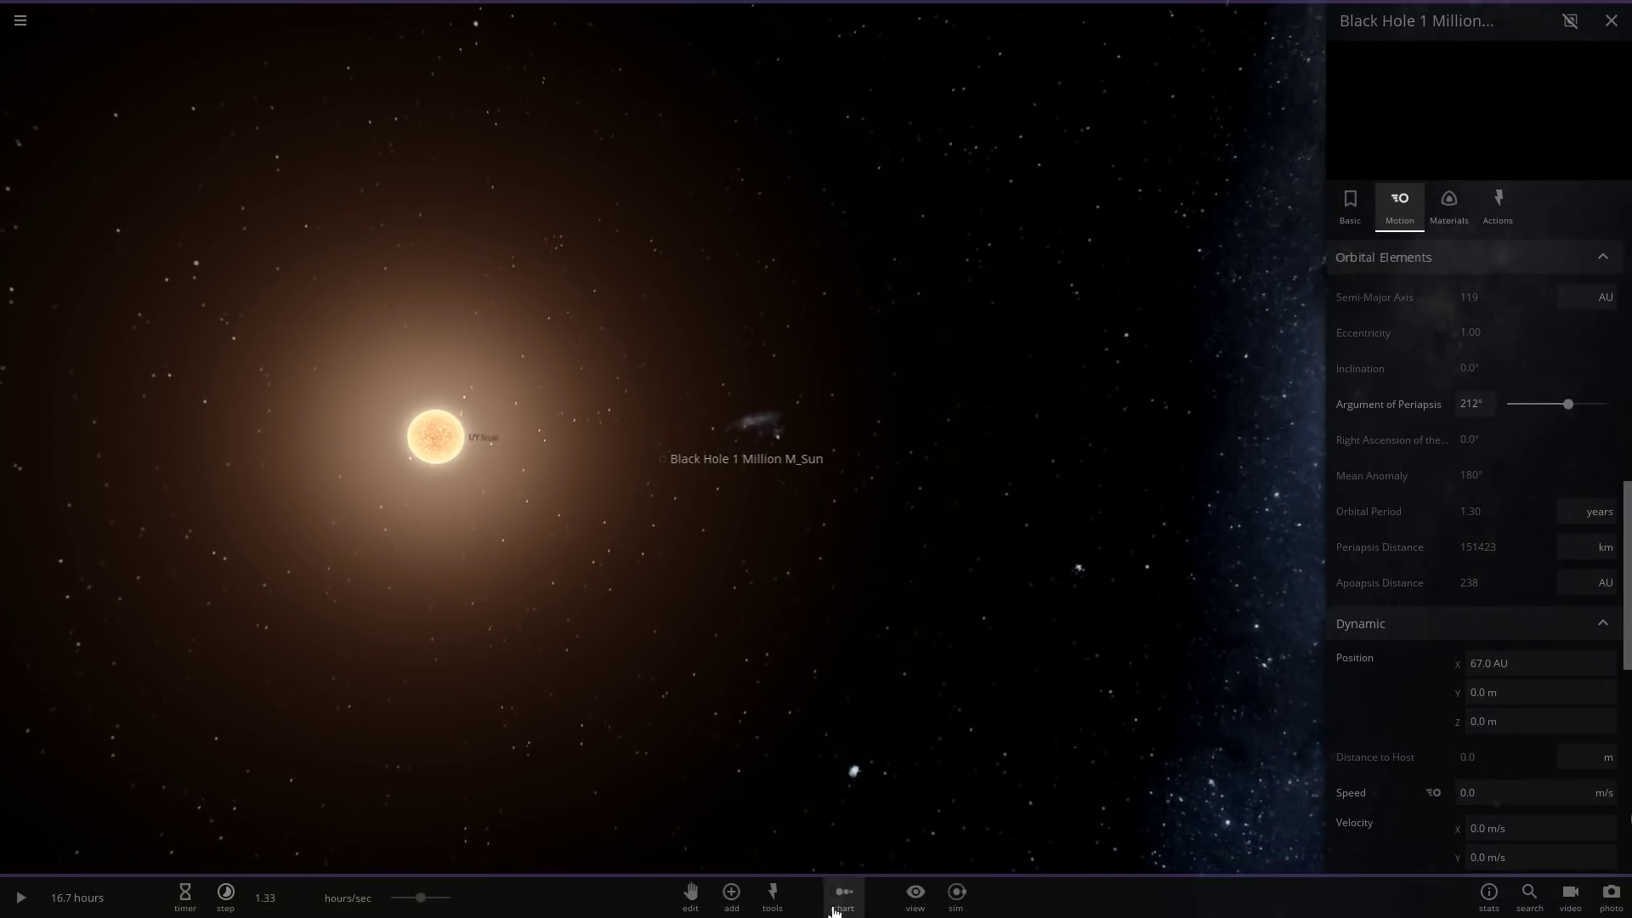
# Add a second stationary Black Hole 1 Million M_Sun near the first one and open its properties.
pyautogui.click(729, 901)
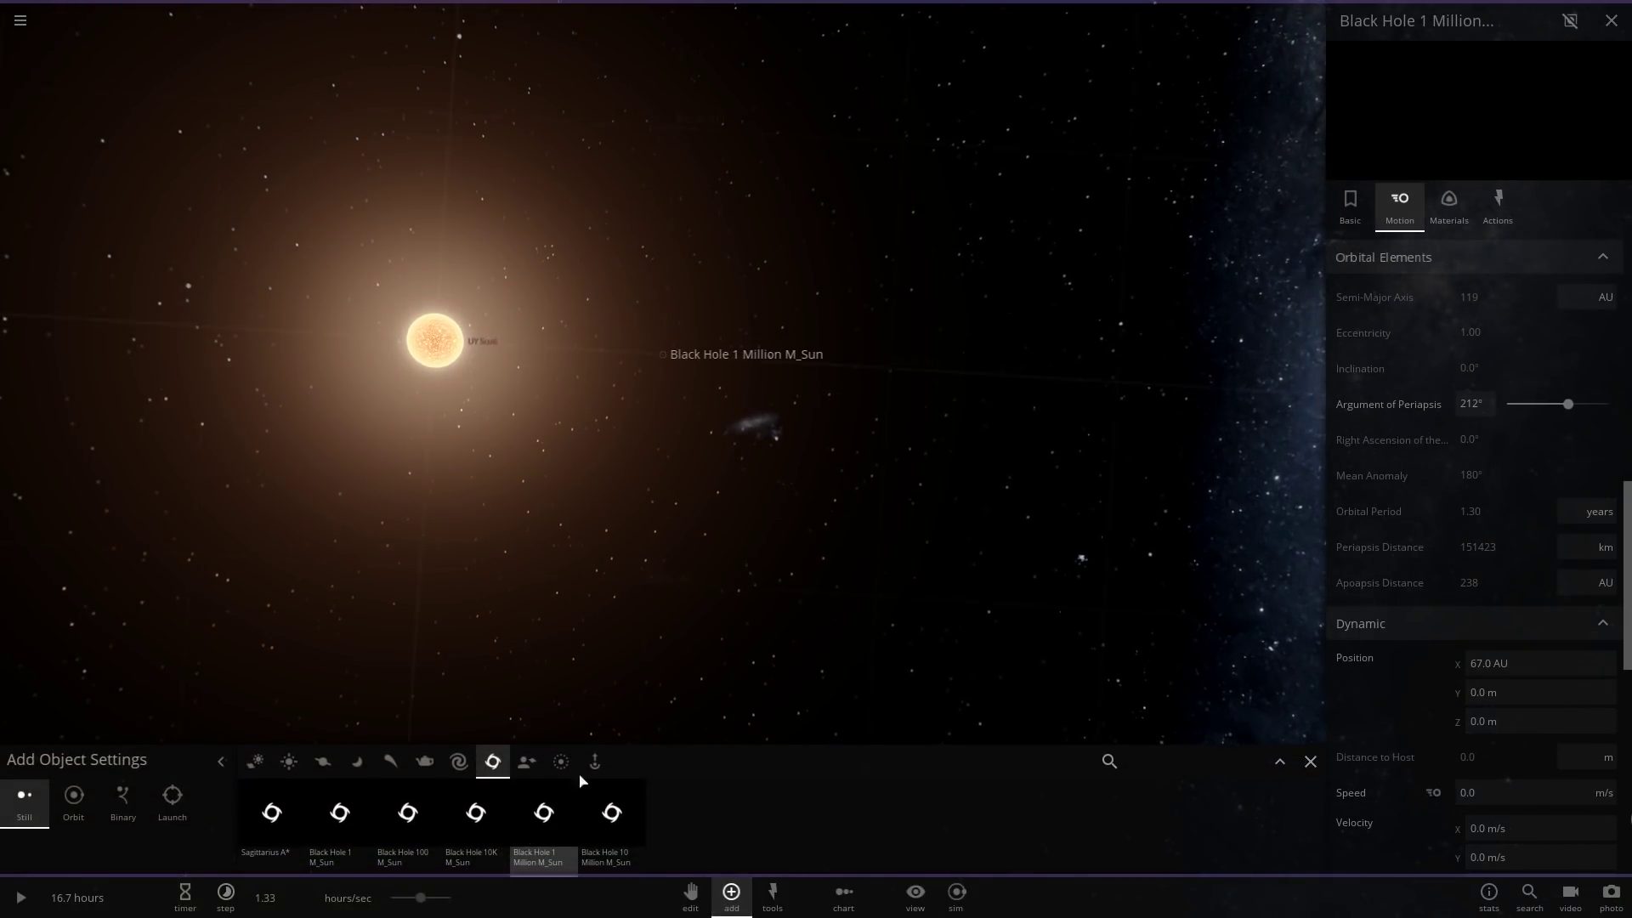
pyautogui.press('Escape')
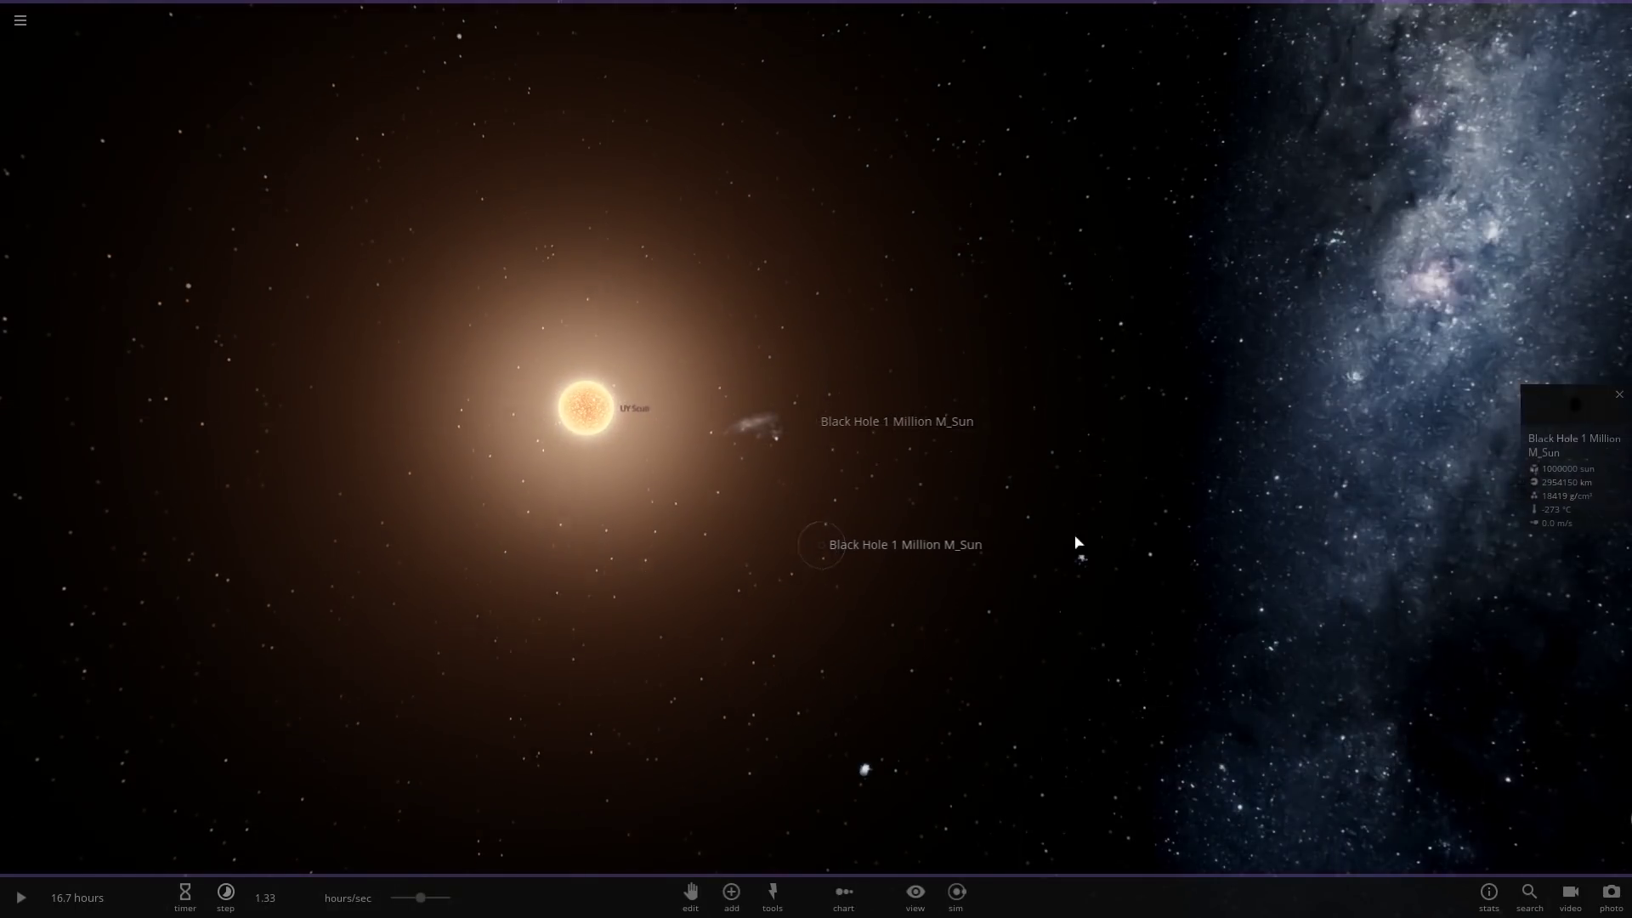
pyautogui.click(1584, 474)
# Set the second black hole's position to X -67 AU and Z 0, opposite the first one across UY Scuti.
pyautogui.scroll(-3, 1496, 510)
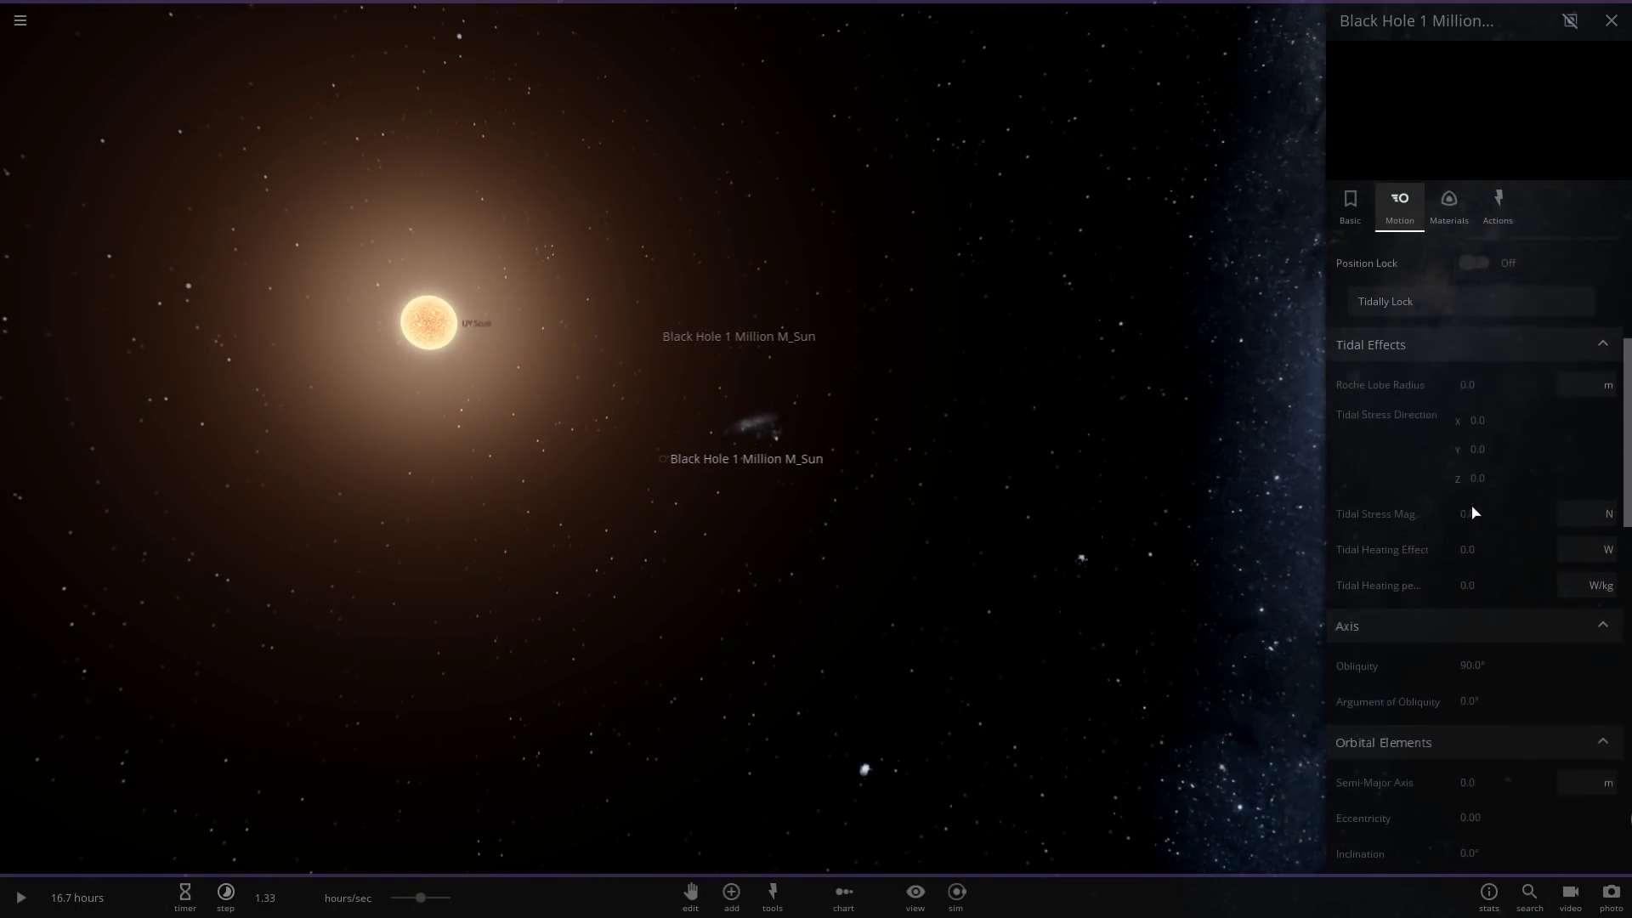
pyautogui.scroll(2, 1462, 476)
pyautogui.scroll(-10, 1496, 510)
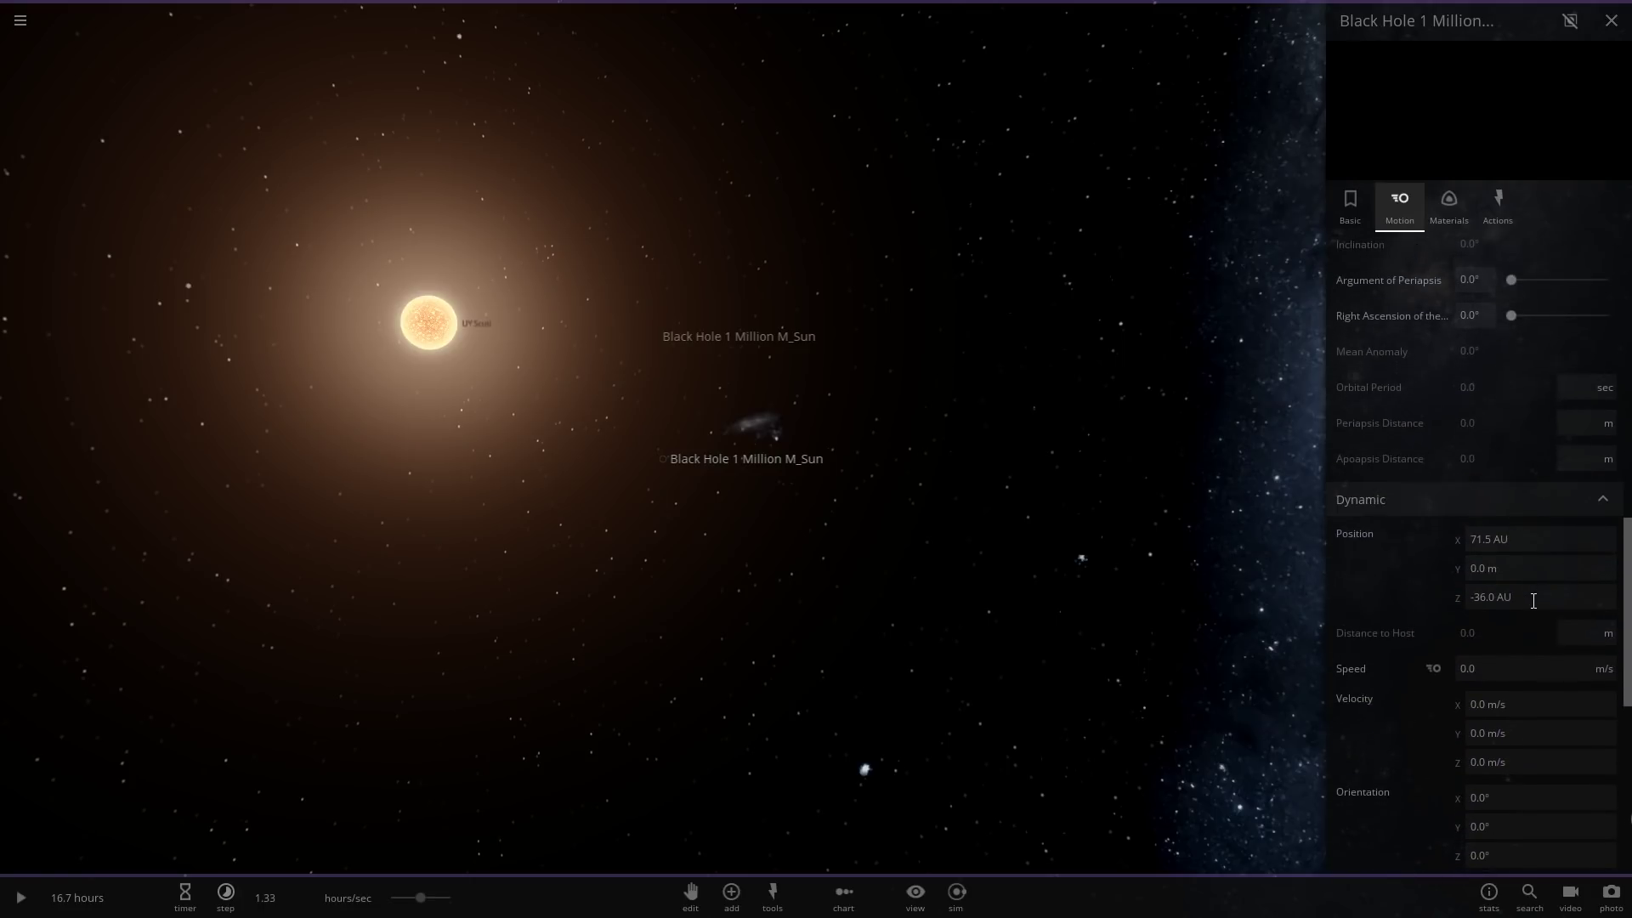
pyautogui.click(1518, 547)
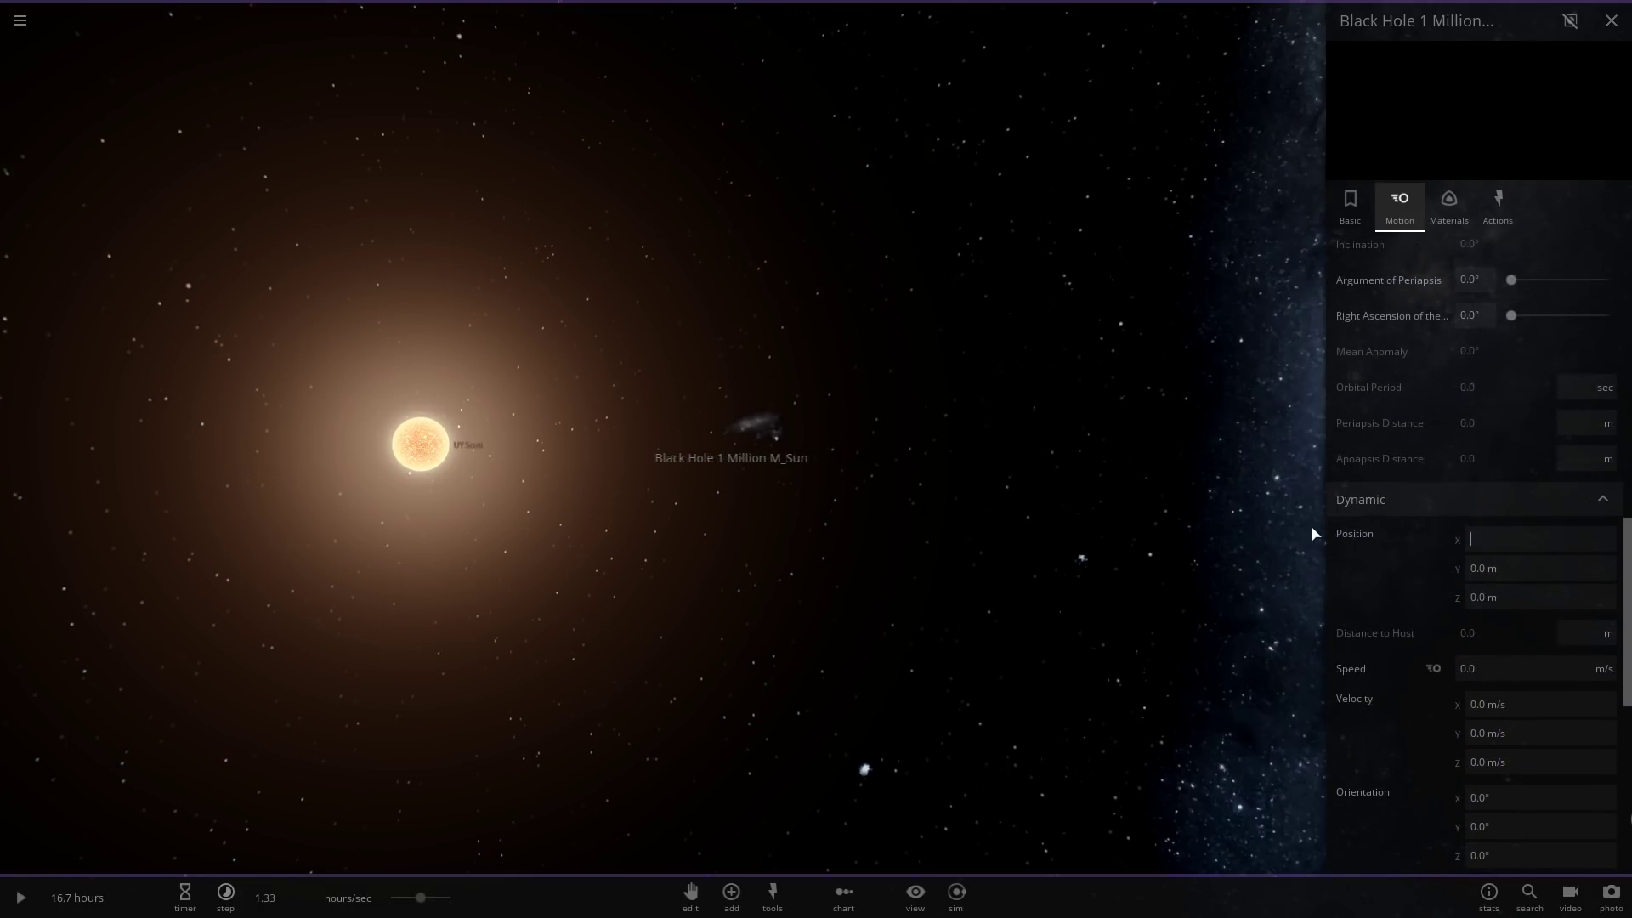
pyautogui.press('Return')
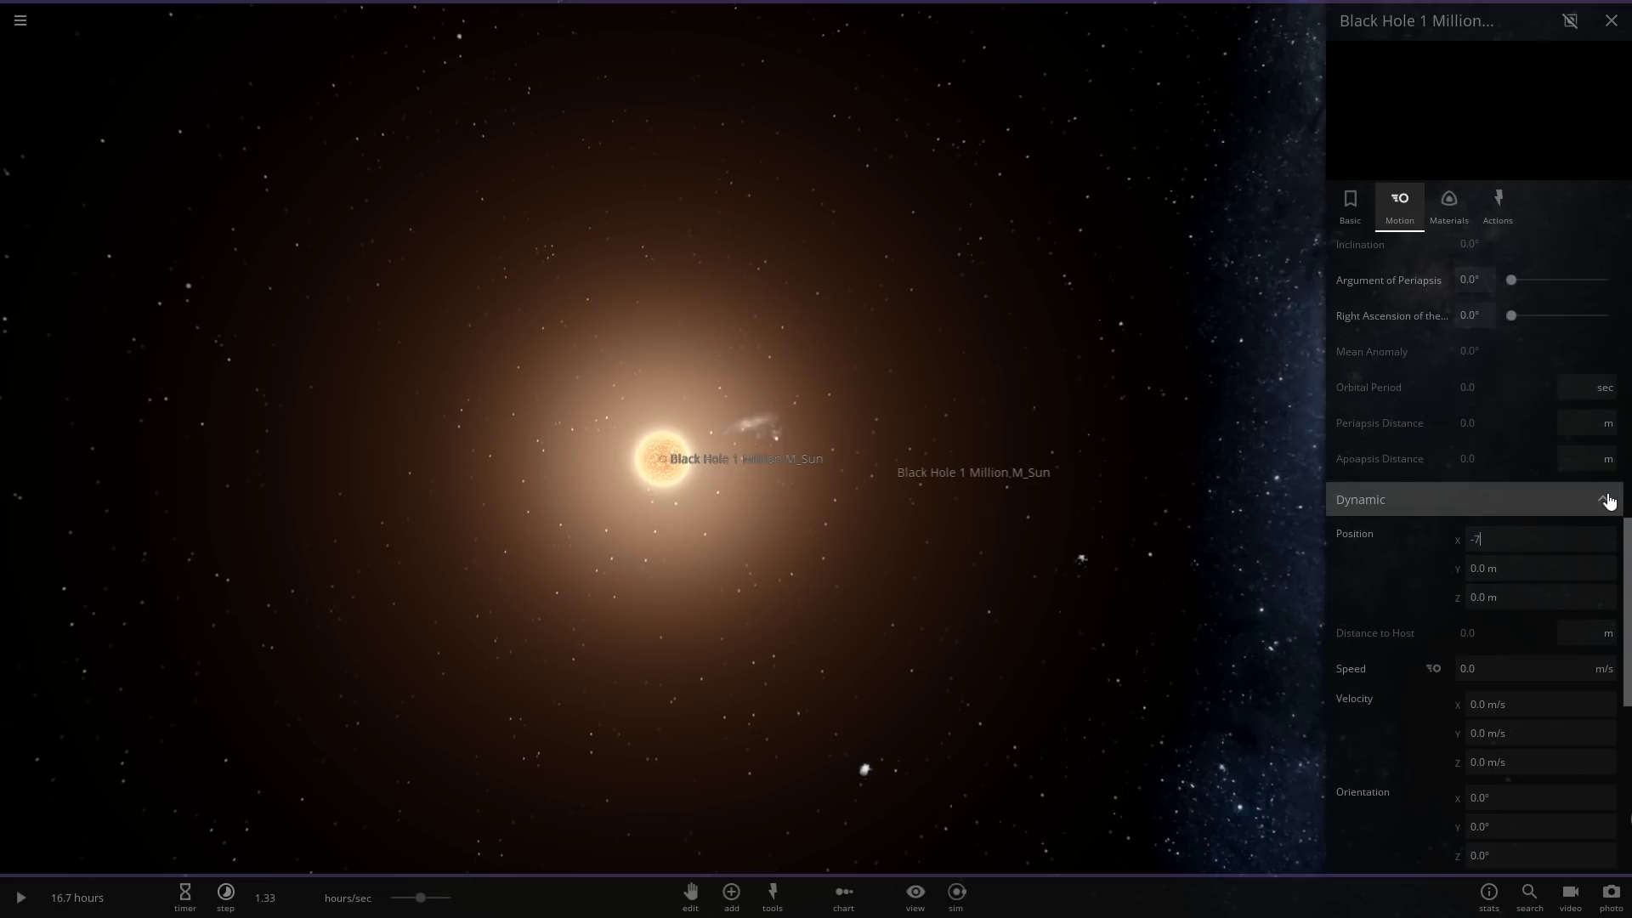
pyautogui.write('-67.0 AU')
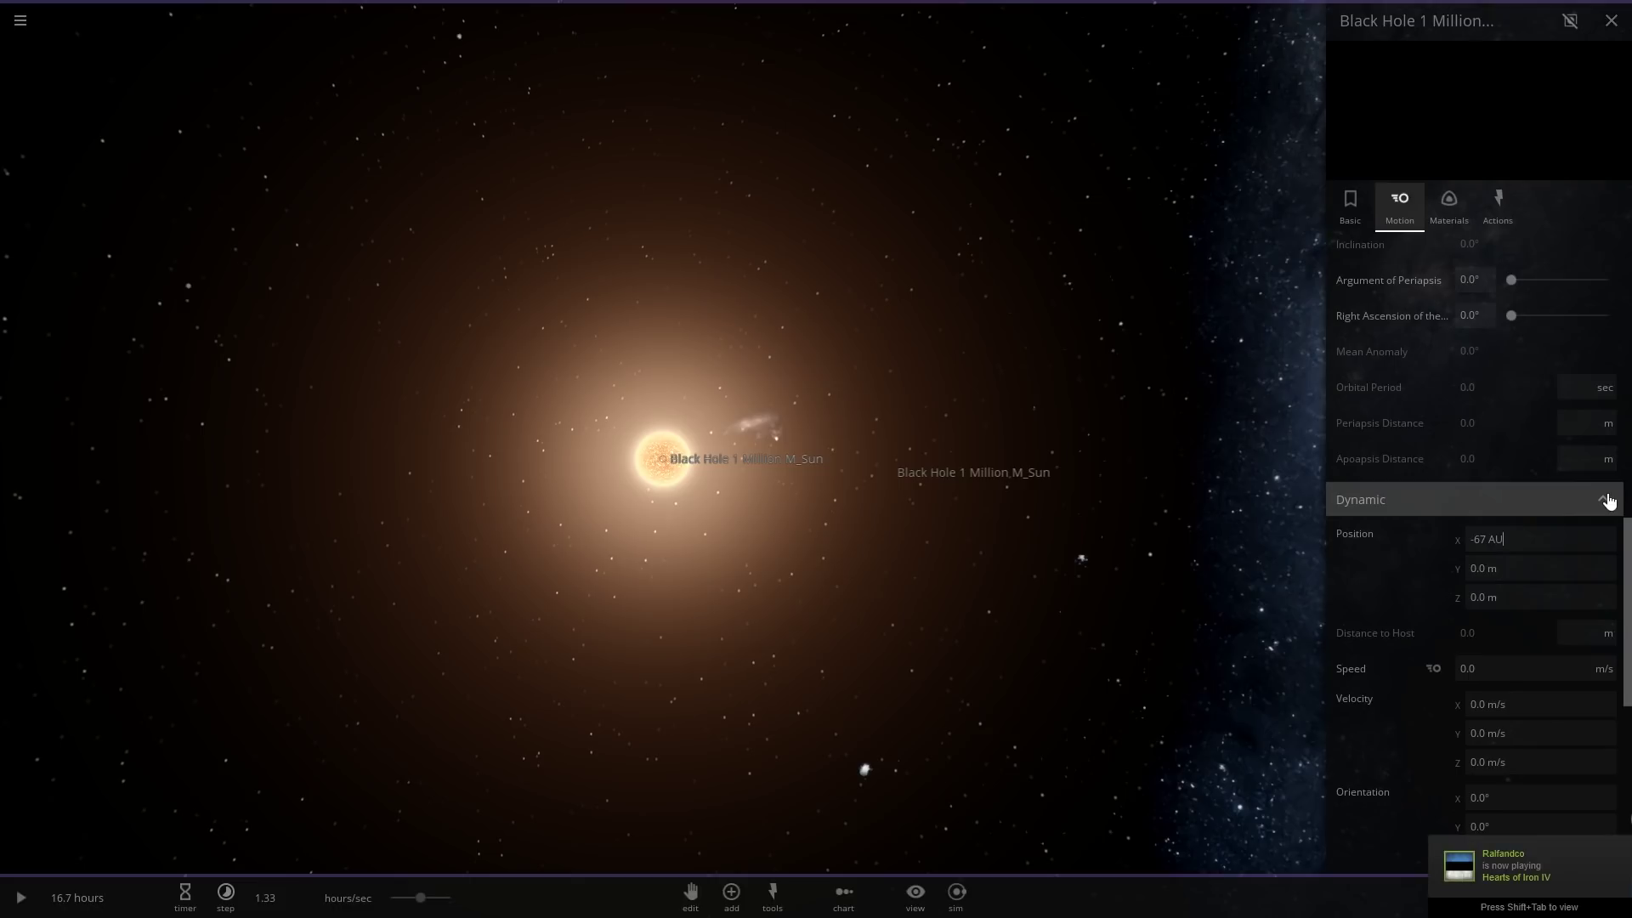
pyautogui.press('Return')
# Inspect the alignment of the two black holes and UY Scuti from several angles, centring on the star.
pyautogui.moveTo(1093, 491); pyautogui.dragTo(1128, 273)
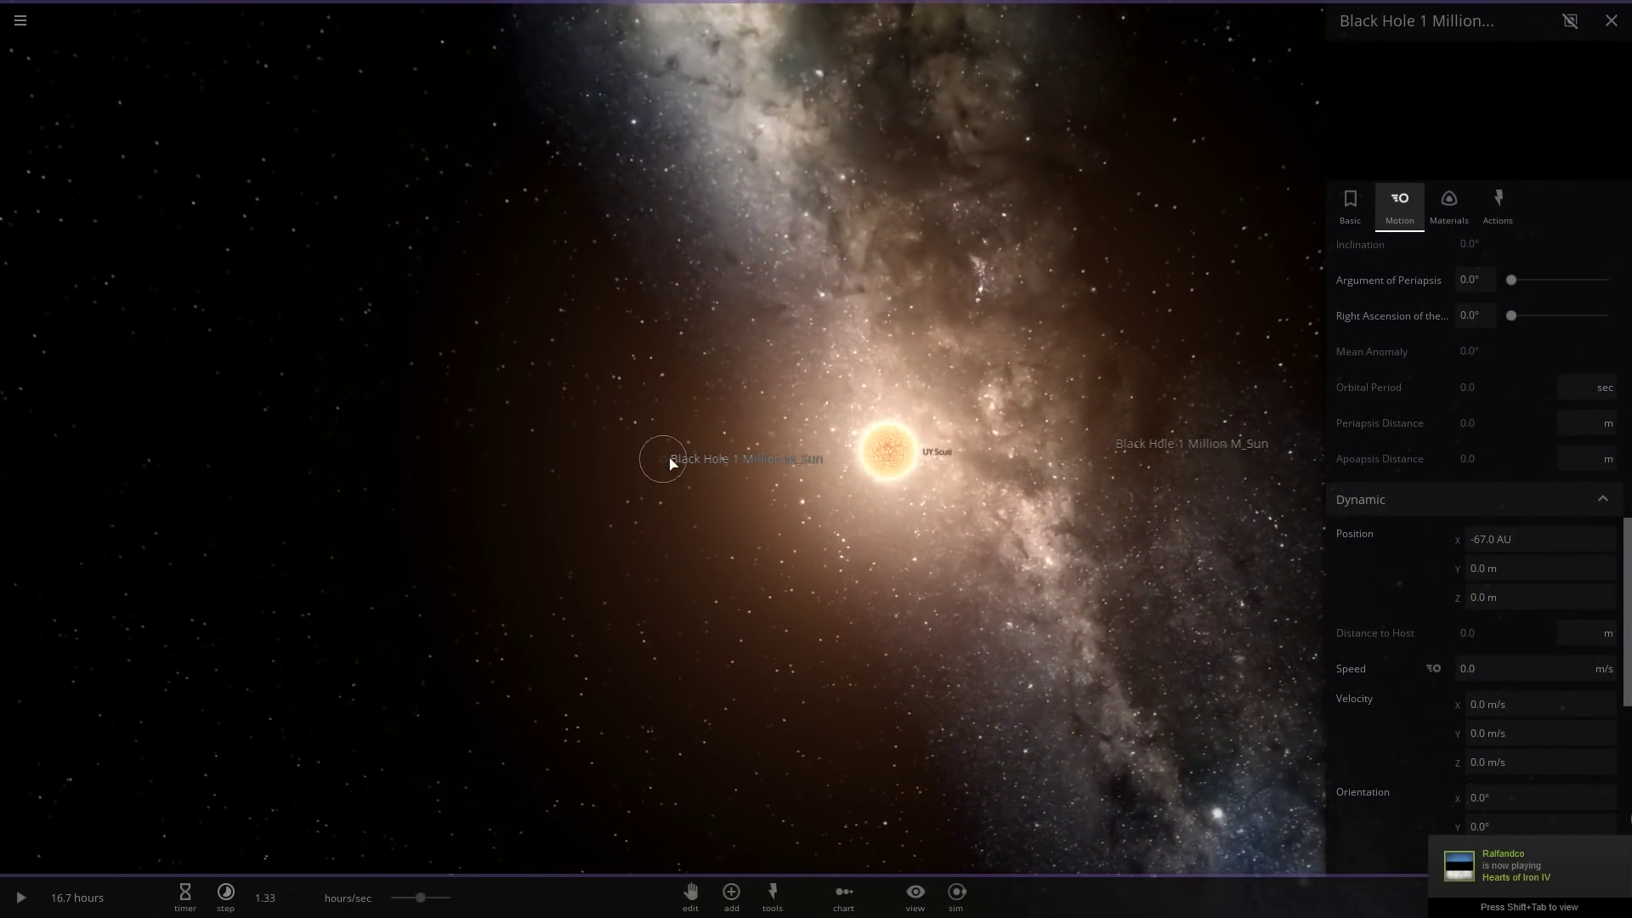
pyautogui.moveTo(1087, 493); pyautogui.dragTo(1046, 683)
pyautogui.scroll(-5, 665, 697)
pyautogui.doubleClick(823, 488)
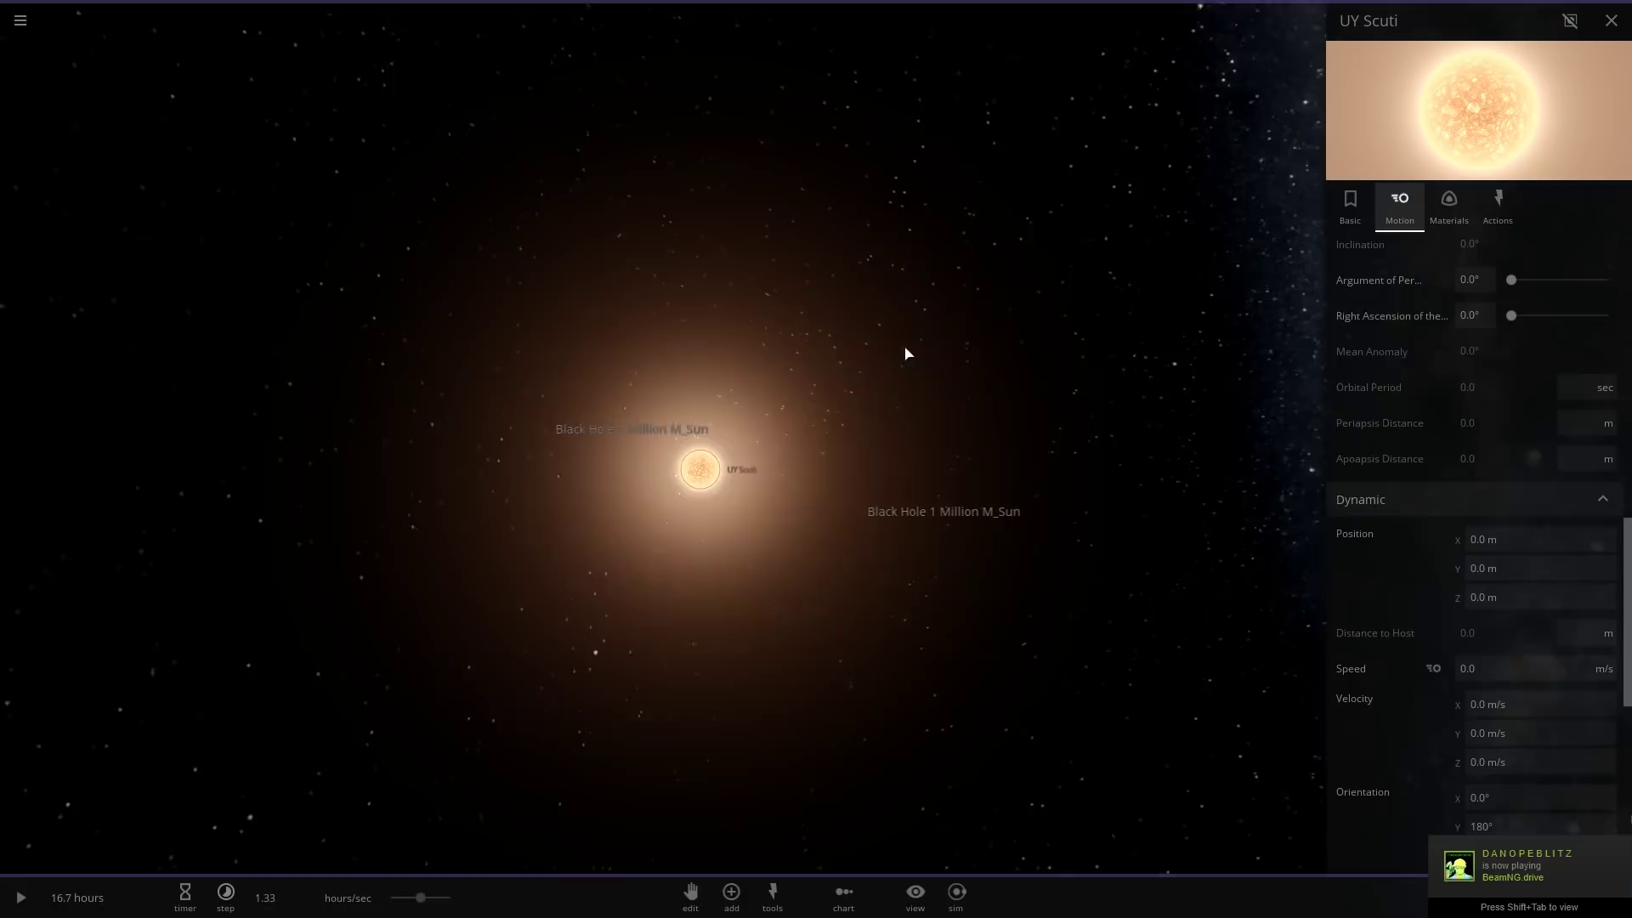
# Lower the simulation's time step to about 15 ms/sec and start it running with UY Scuti selected.
pyautogui.moveTo(906, 354); pyautogui.dragTo(973, 333)
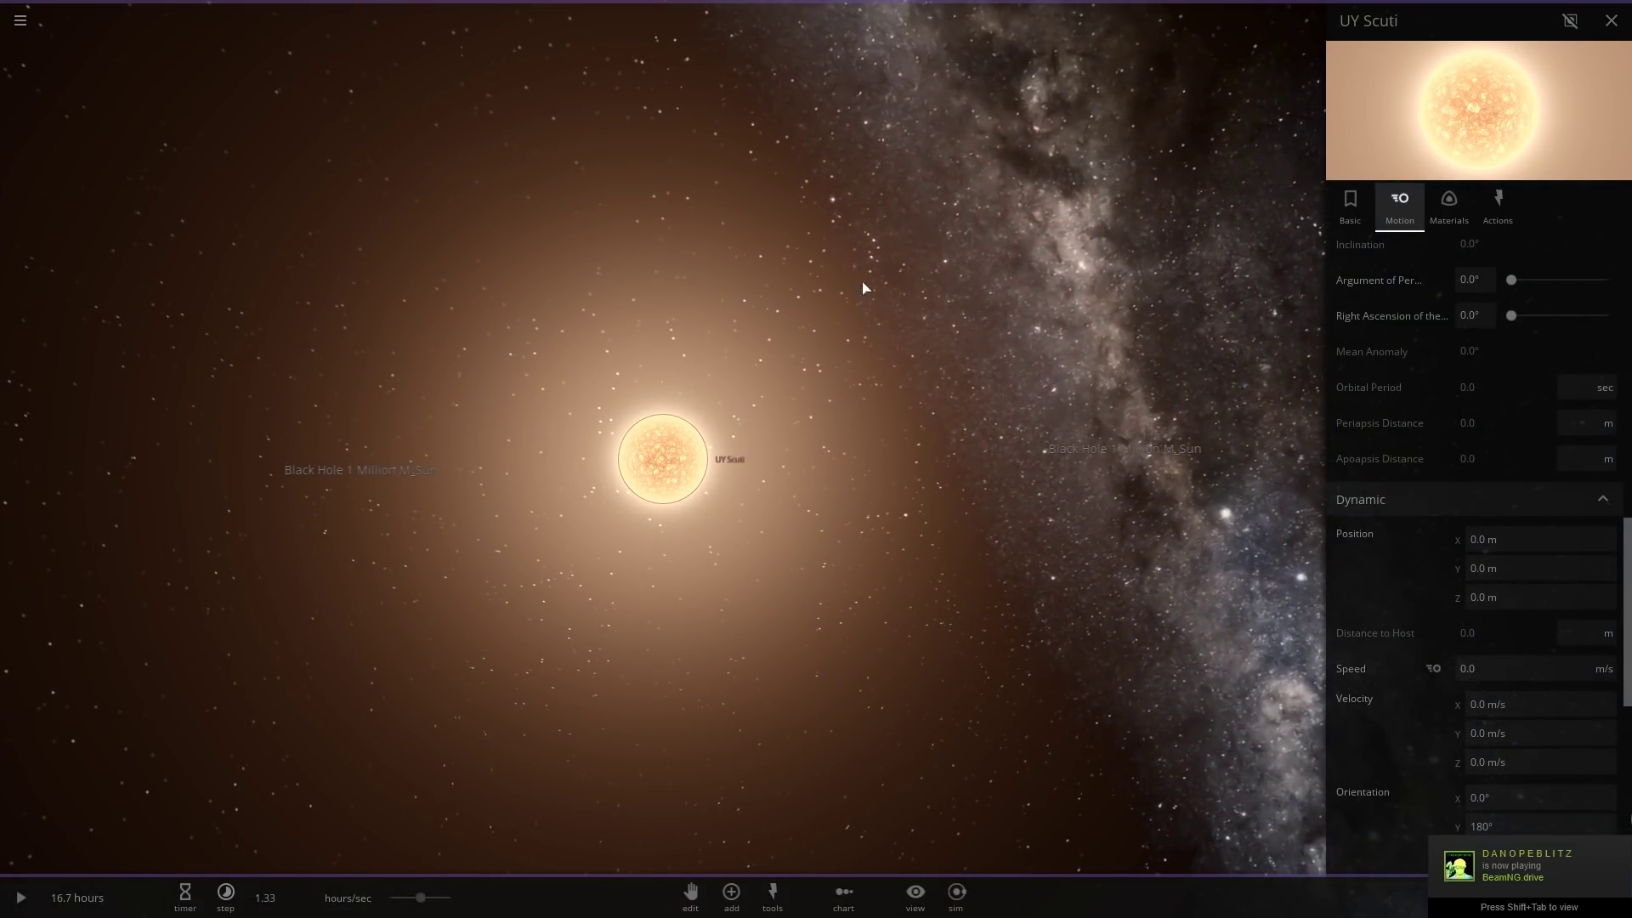
pyautogui.press('KP_Subtract')
pyautogui.moveTo(714, 266); pyautogui.dragTo(693, 292)
pyautogui.press('KP_Subtract')
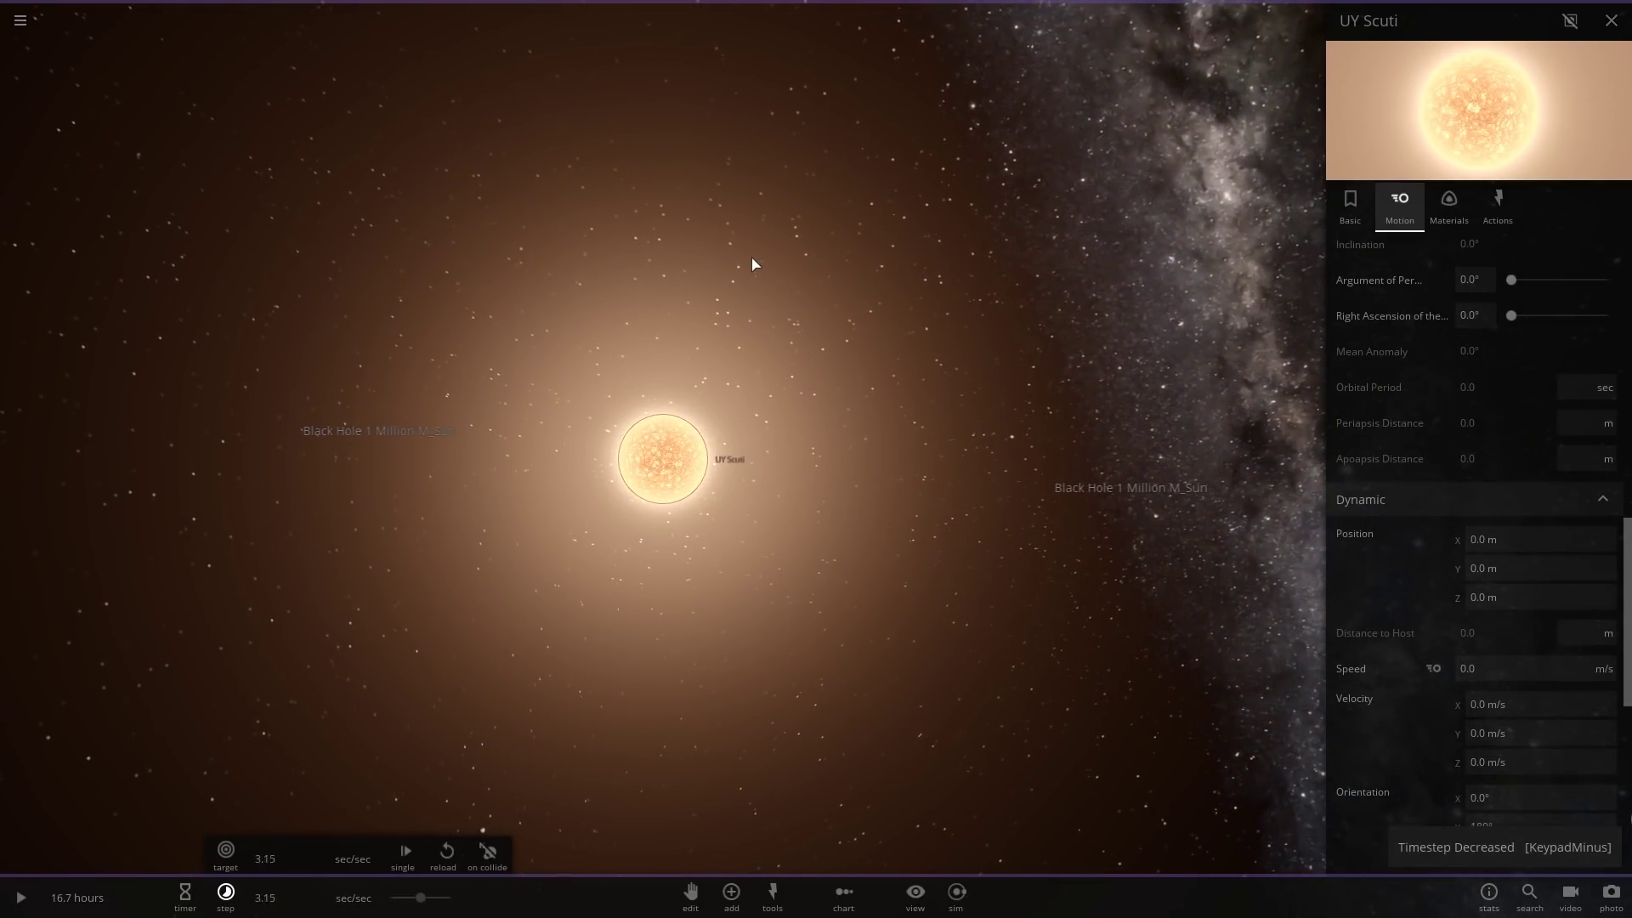
pyautogui.press('KP_Subtract')
pyautogui.press('space')
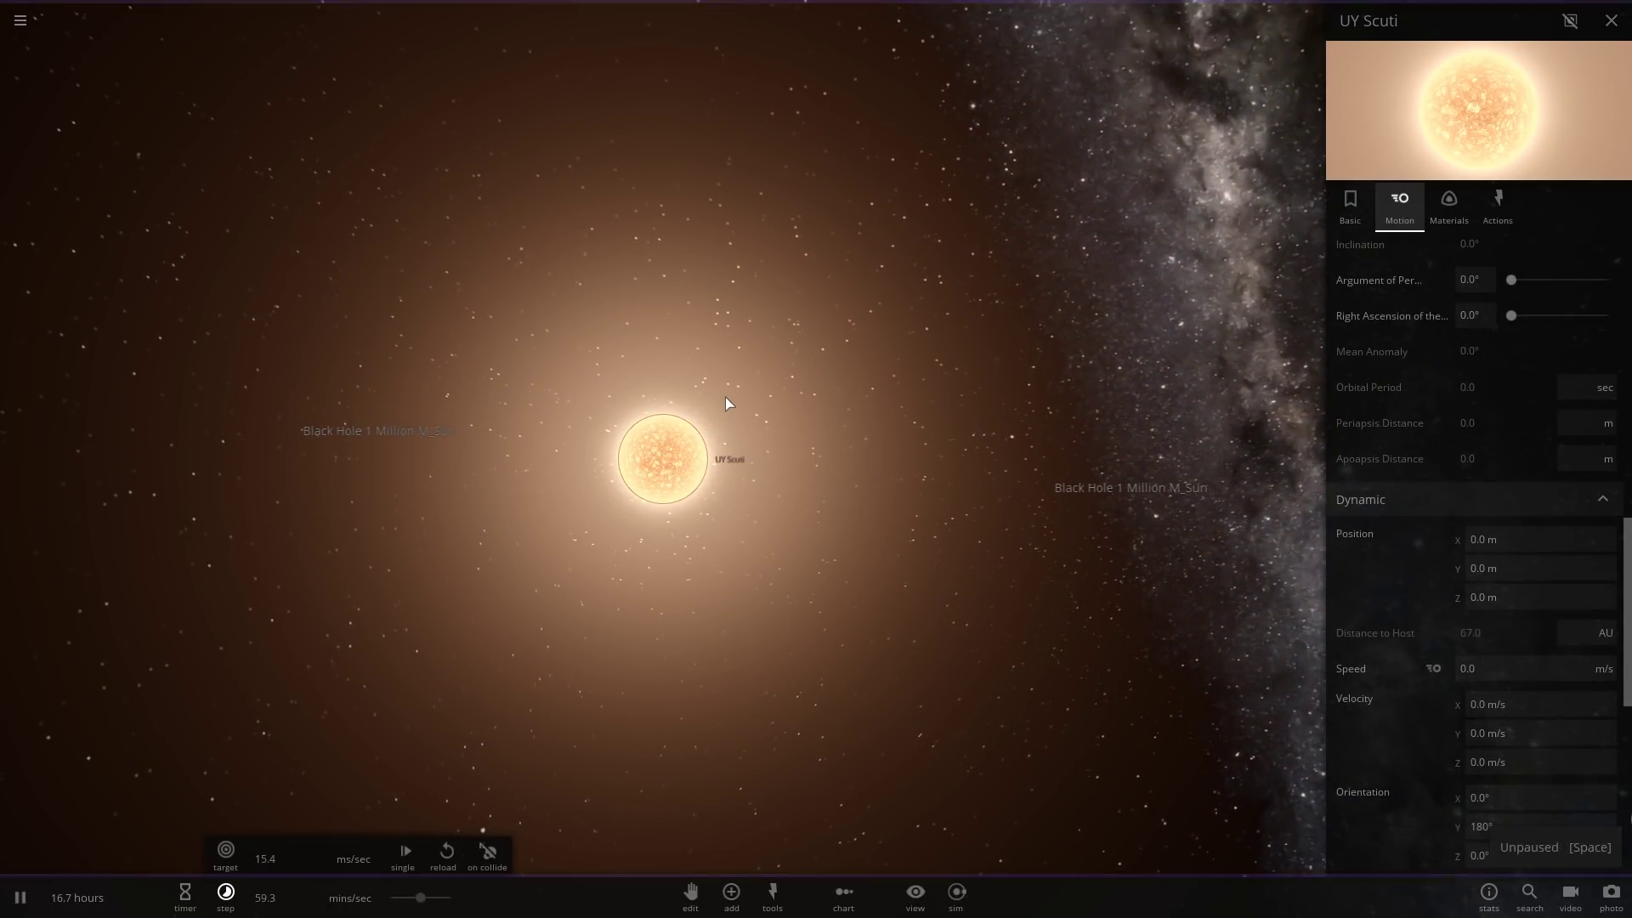
pyautogui.click(825, 392)
pyautogui.click(839, 448)
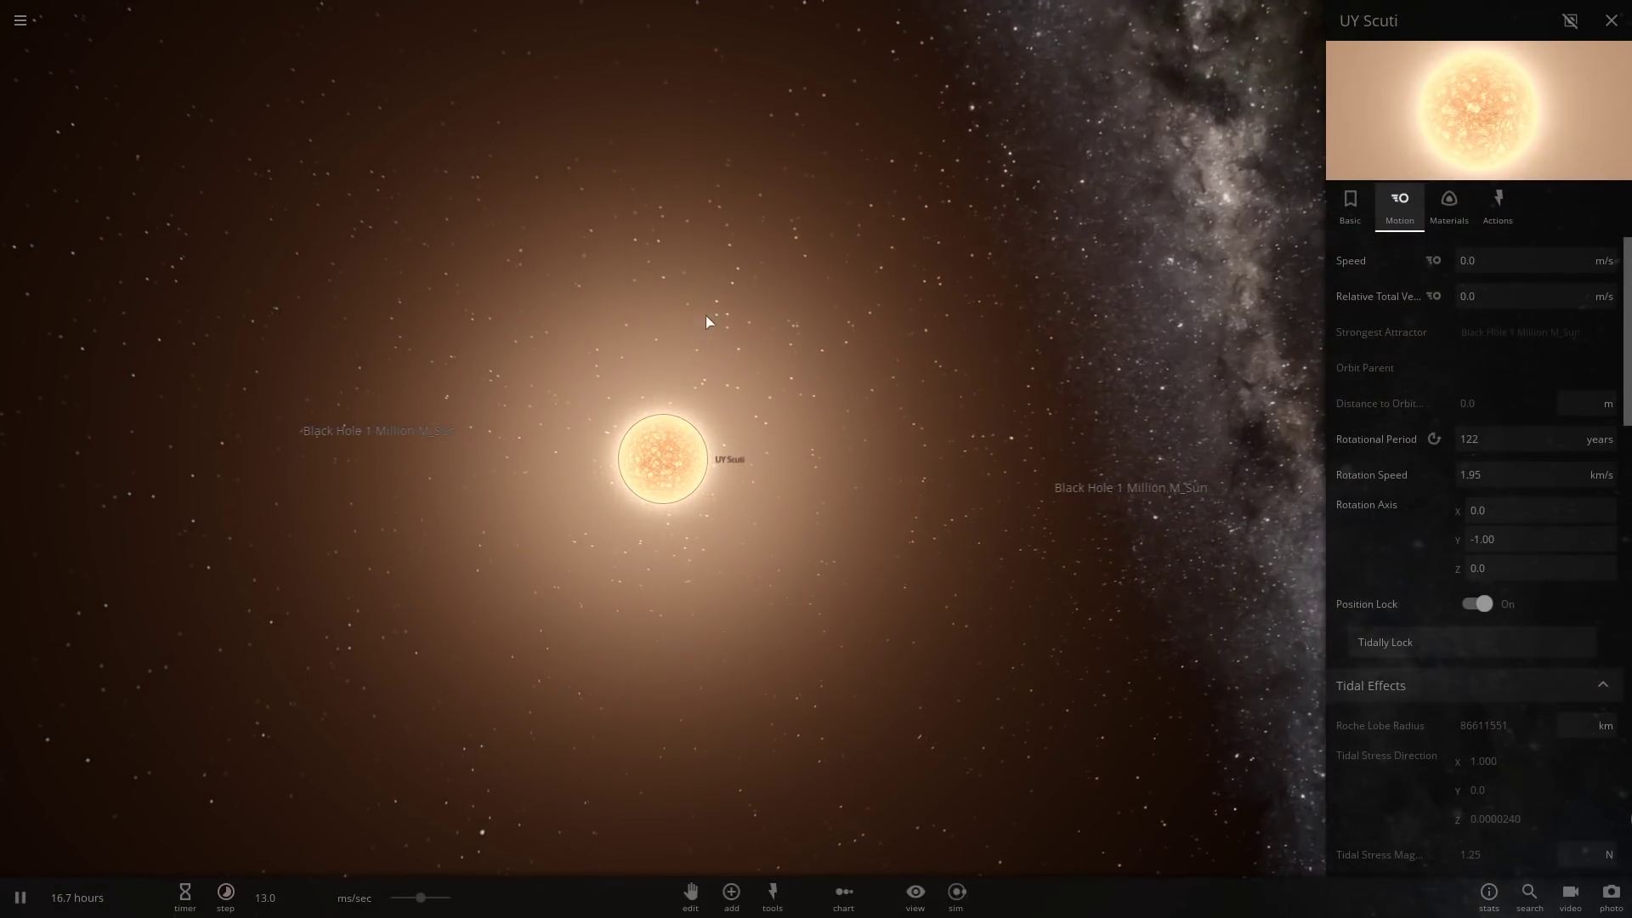
# Show UY Scuti's basic properties and raise the simulation speed in stages to about 3 hours/sec.
pyautogui.moveTo(711, 321); pyautogui.dragTo(1258, 507)
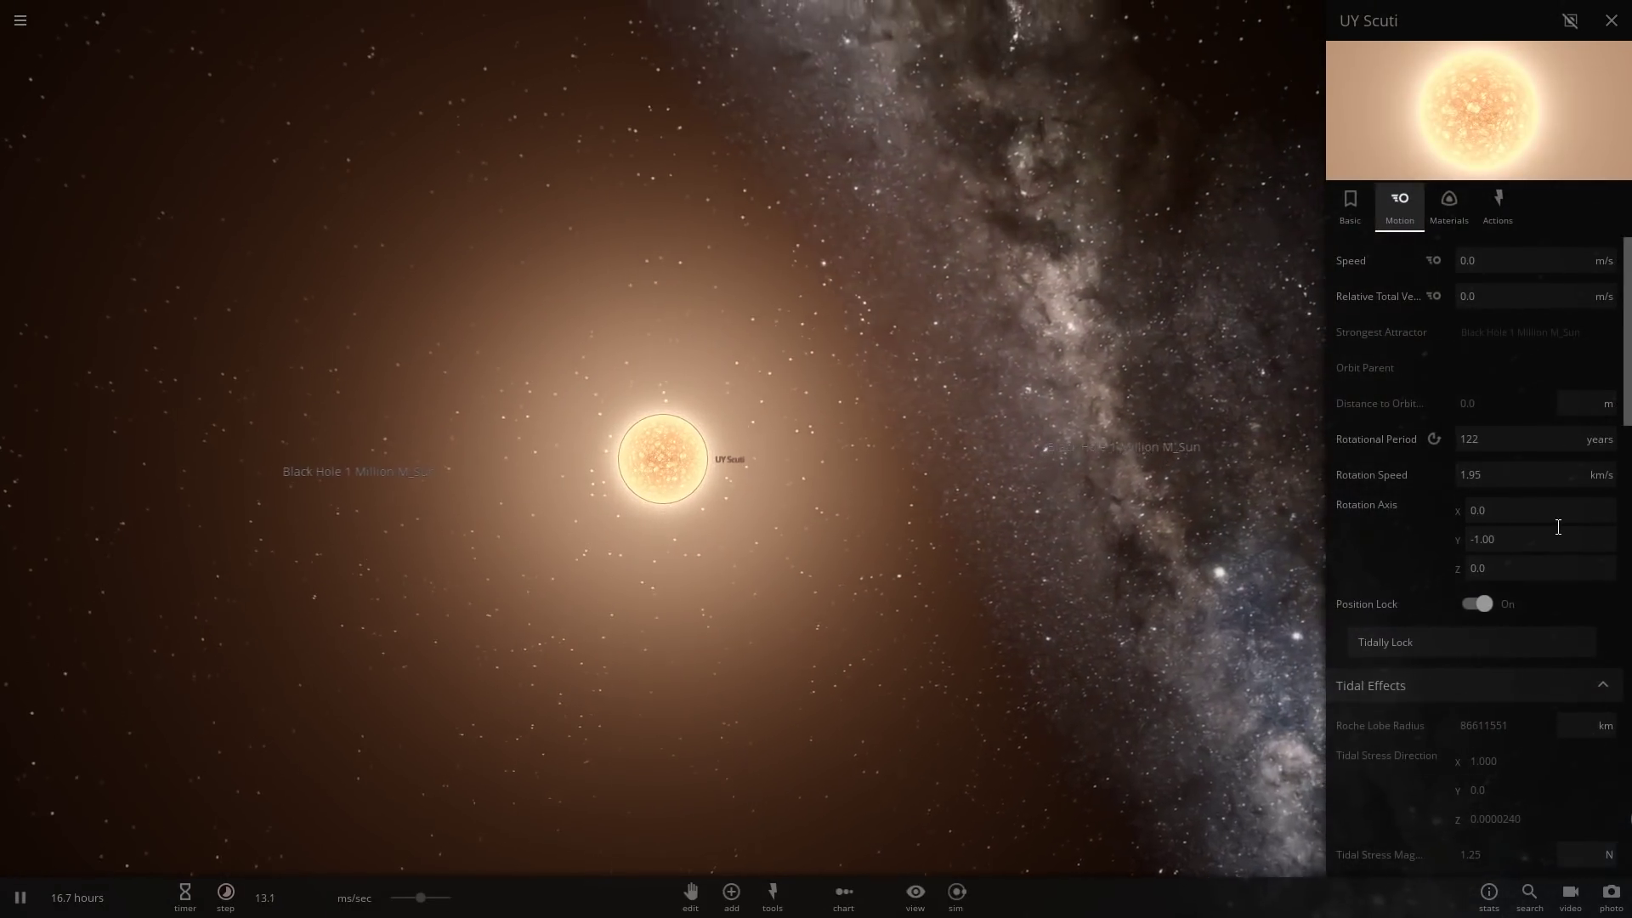
pyautogui.click(1351, 208)
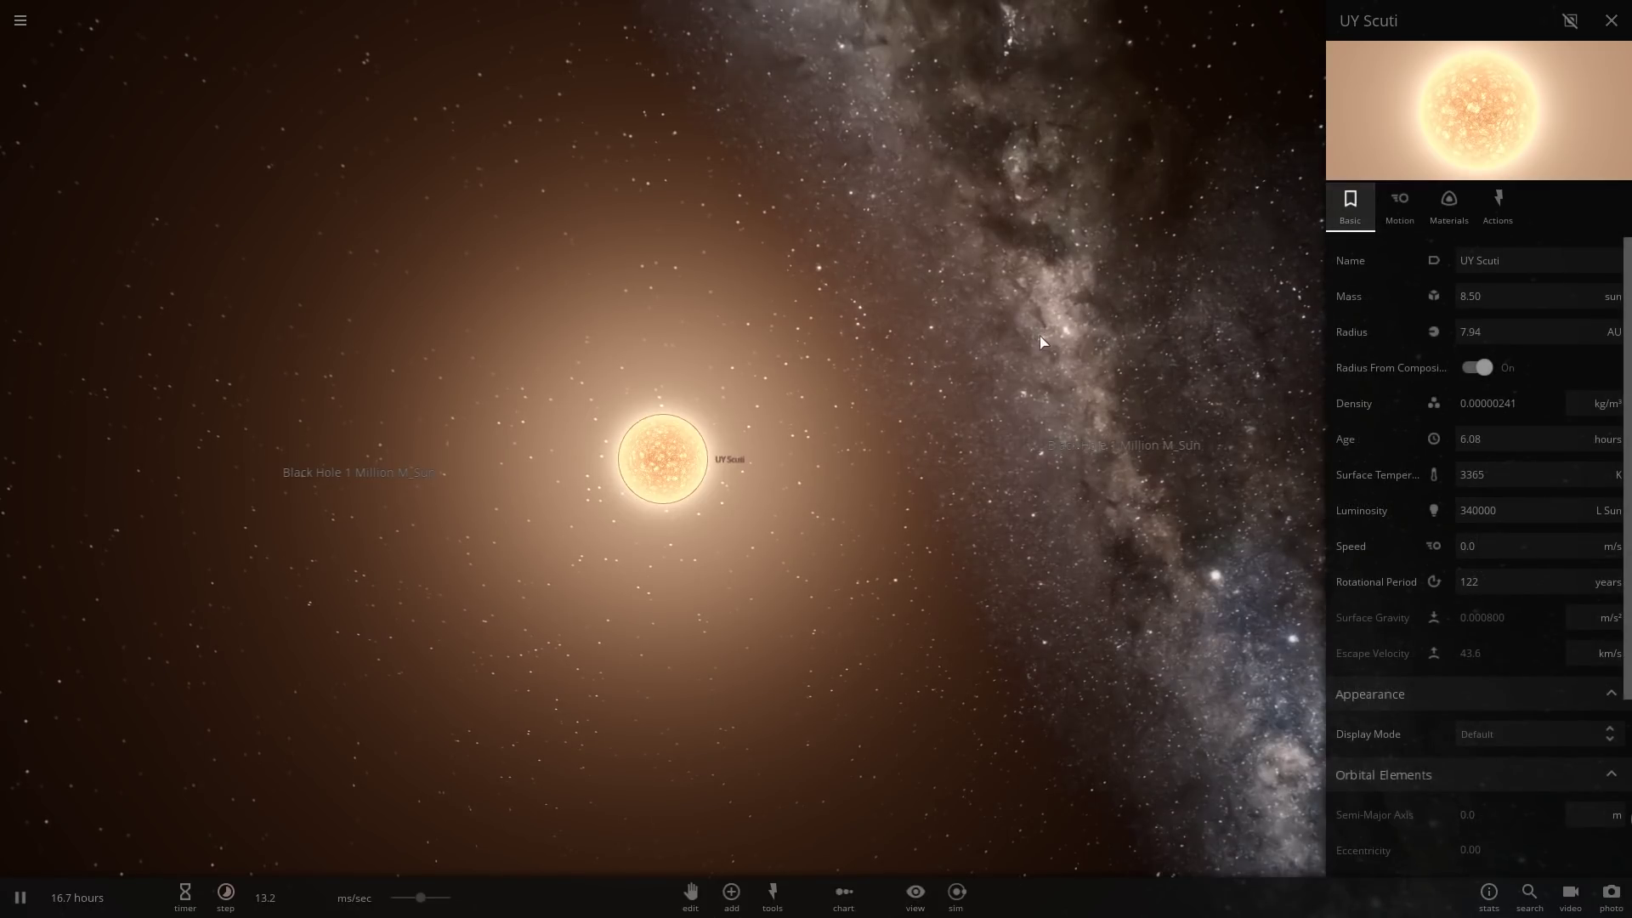
pyautogui.press('KP_Add')
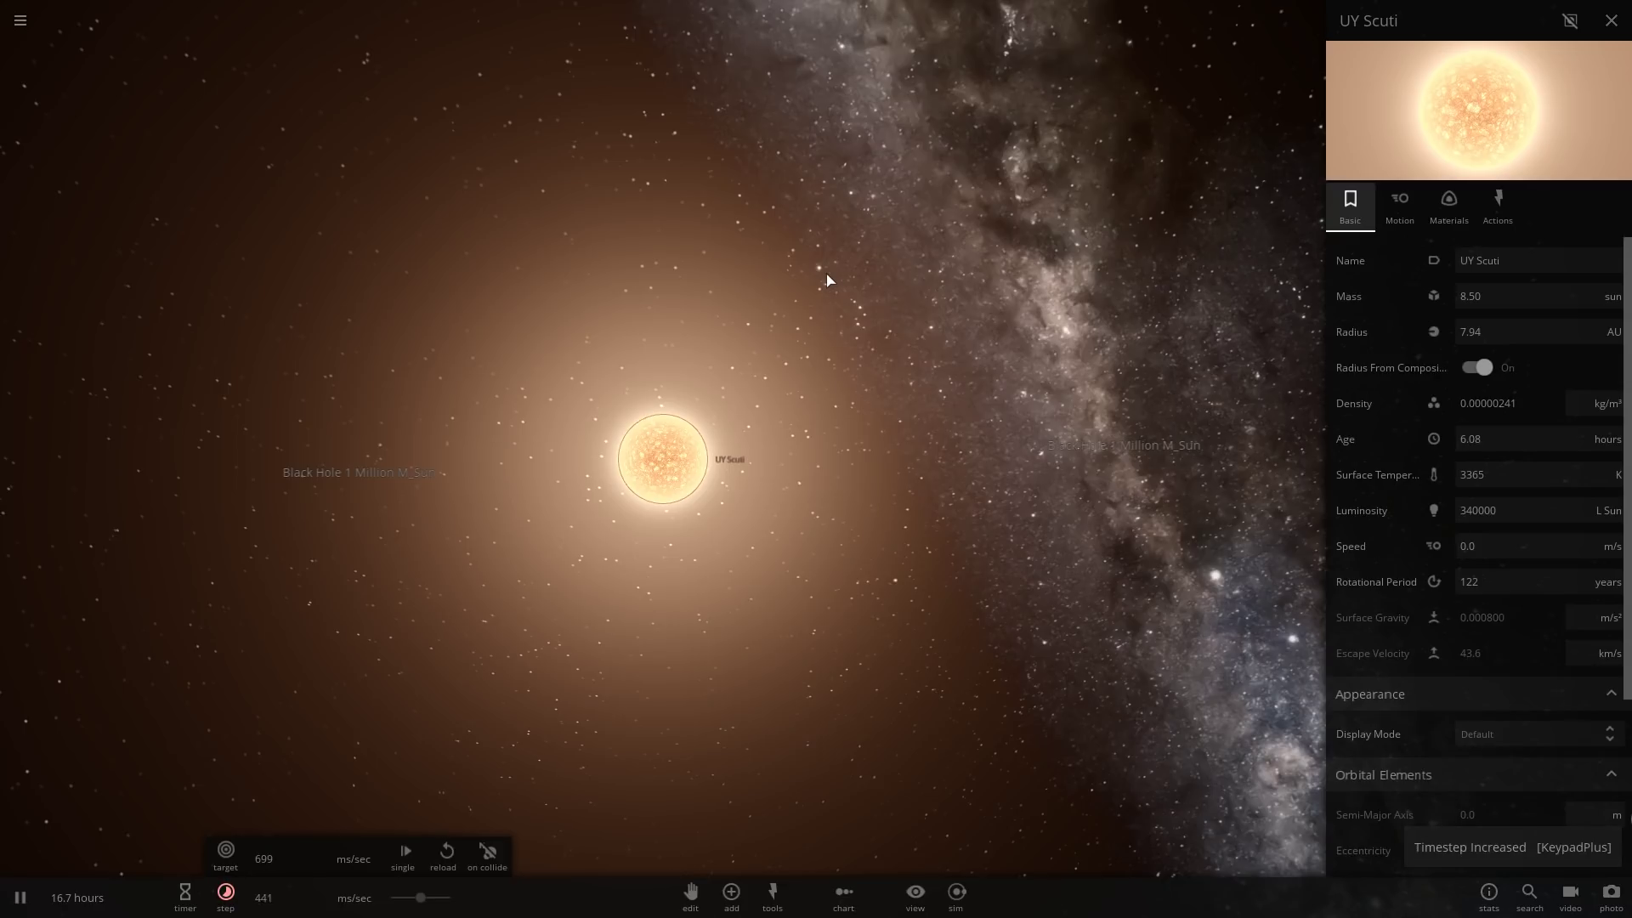
pyautogui.press('KP_Add')
pyautogui.scroll(3, 736, 401)
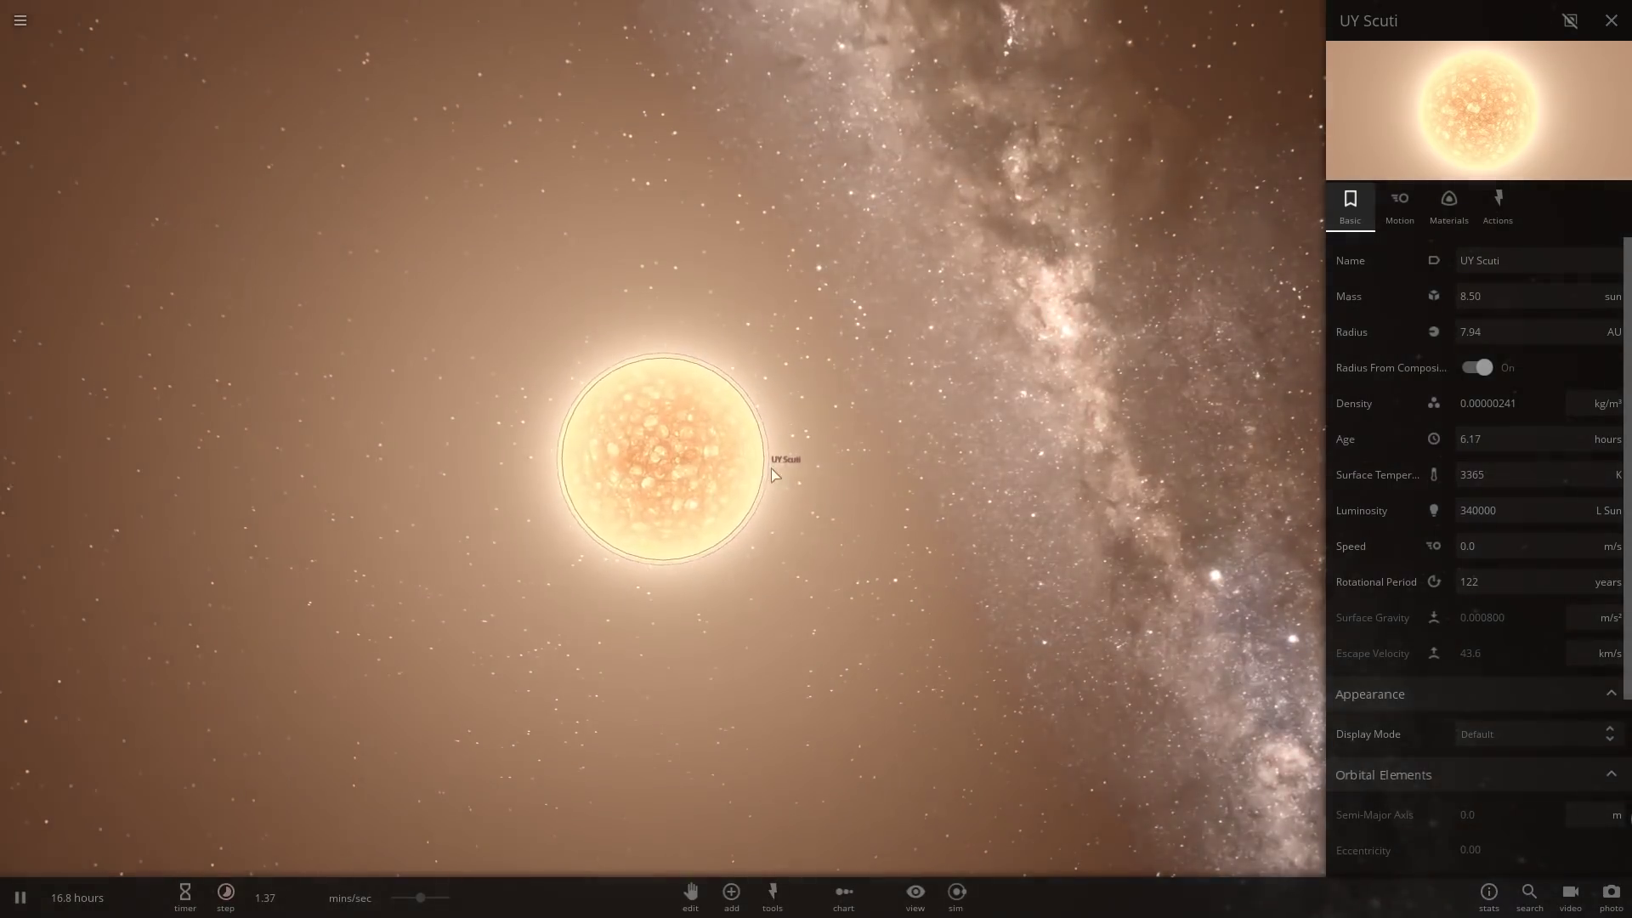
pyautogui.scroll(2, 775, 471)
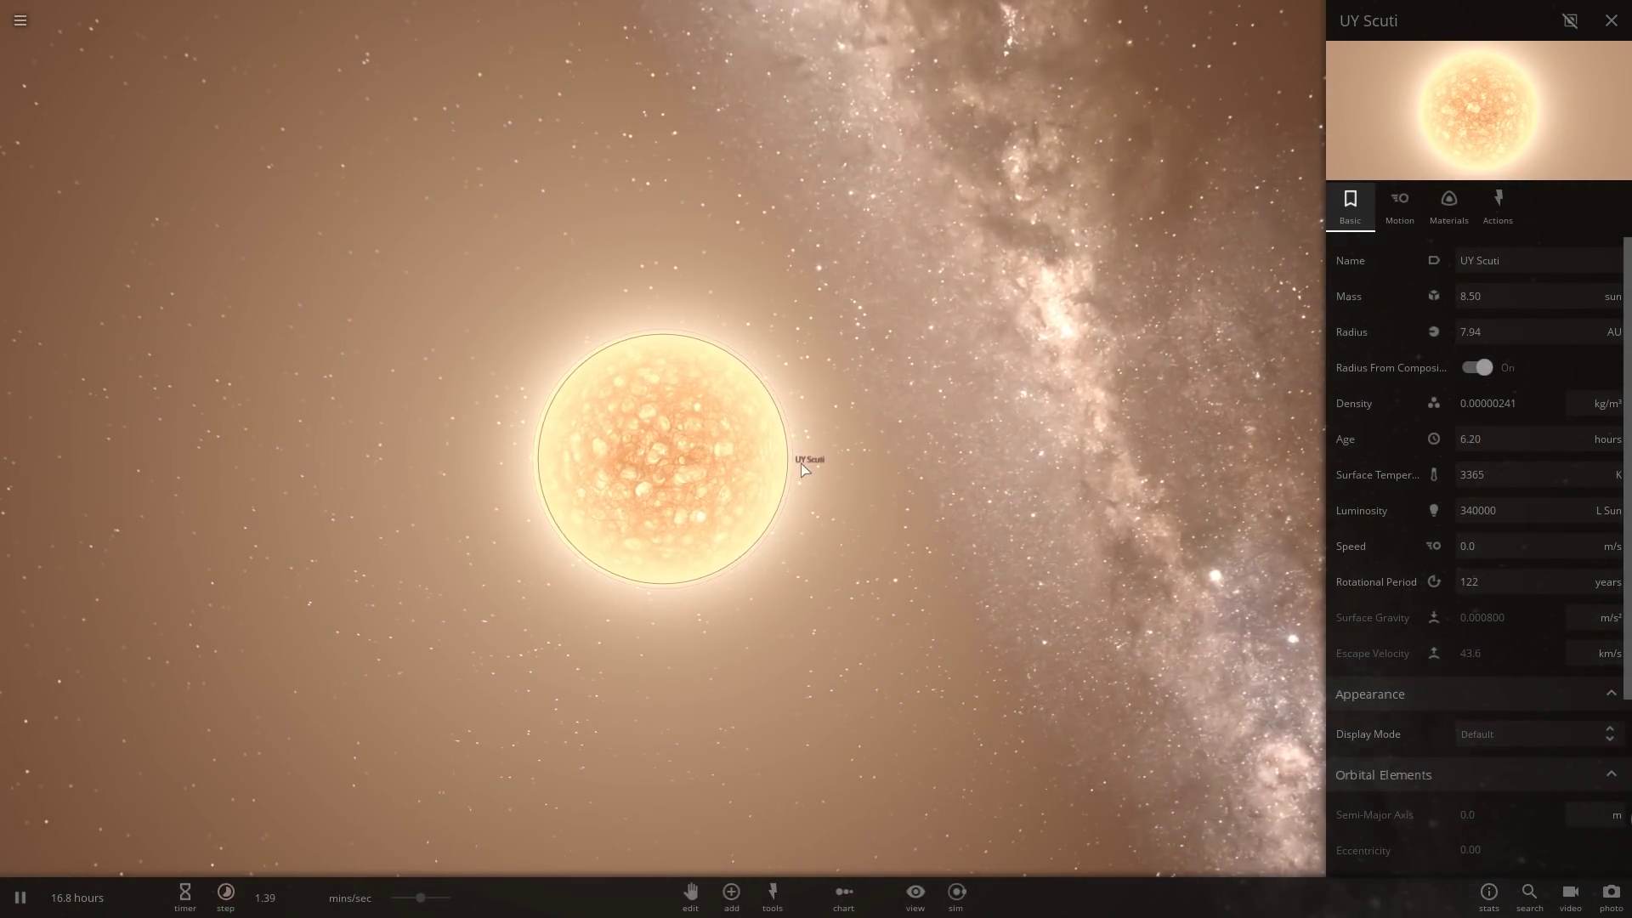
pyautogui.press('KP_Add')
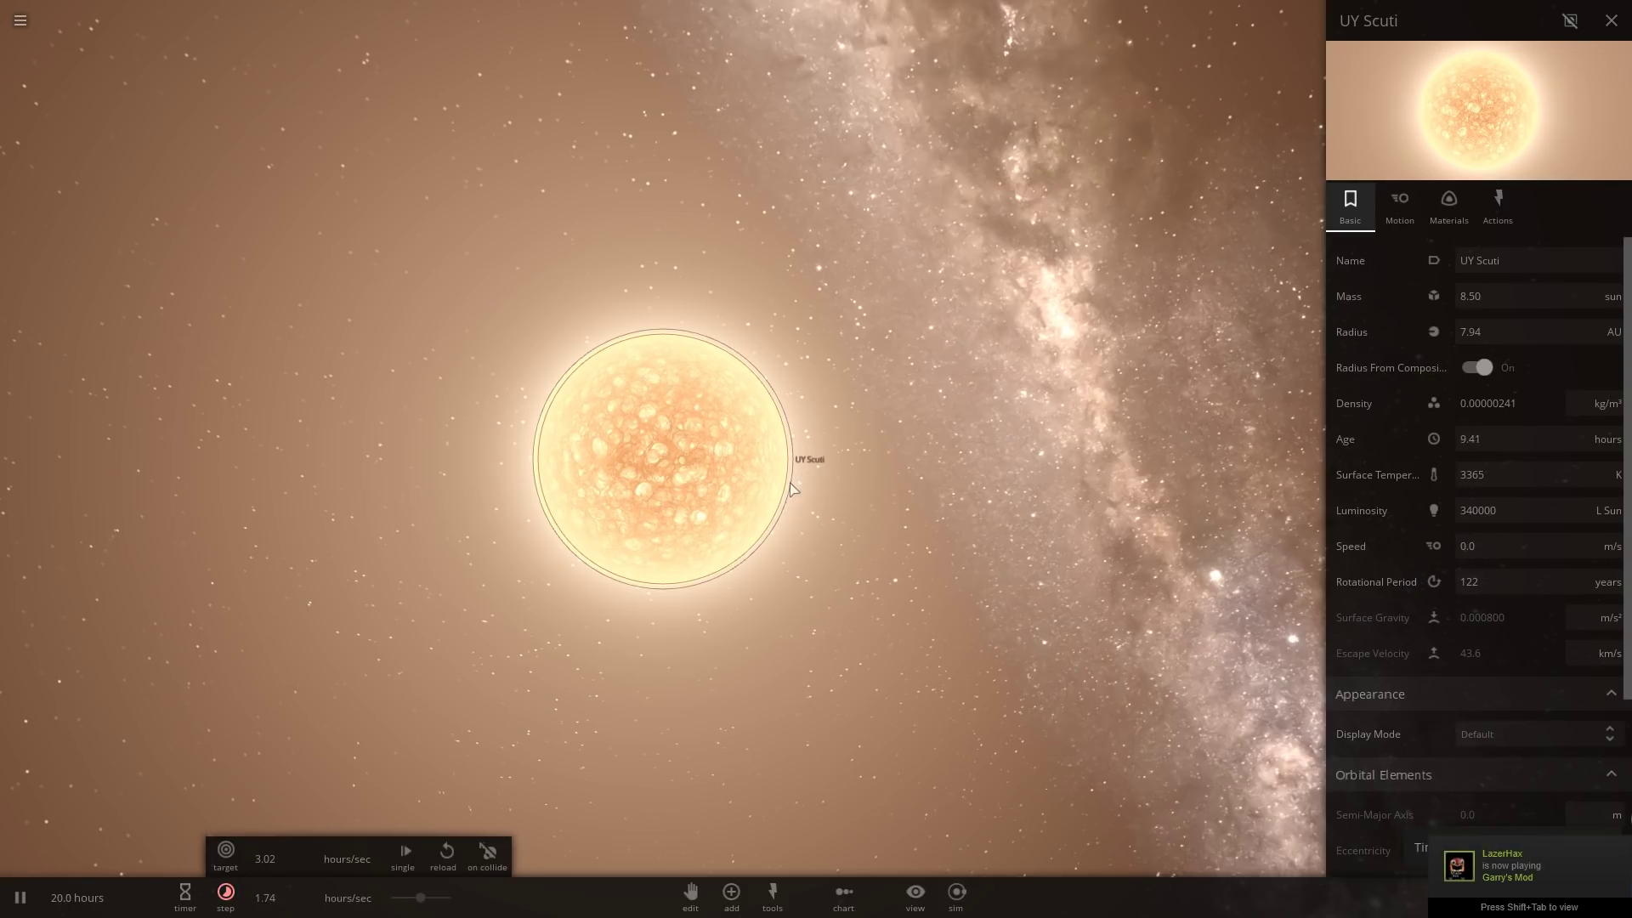
# Raise the simulation speed to about 5 days/sec while viewing UY Scuti with both black holes.
pyautogui.moveTo(788, 481); pyautogui.dragTo(666, 485)
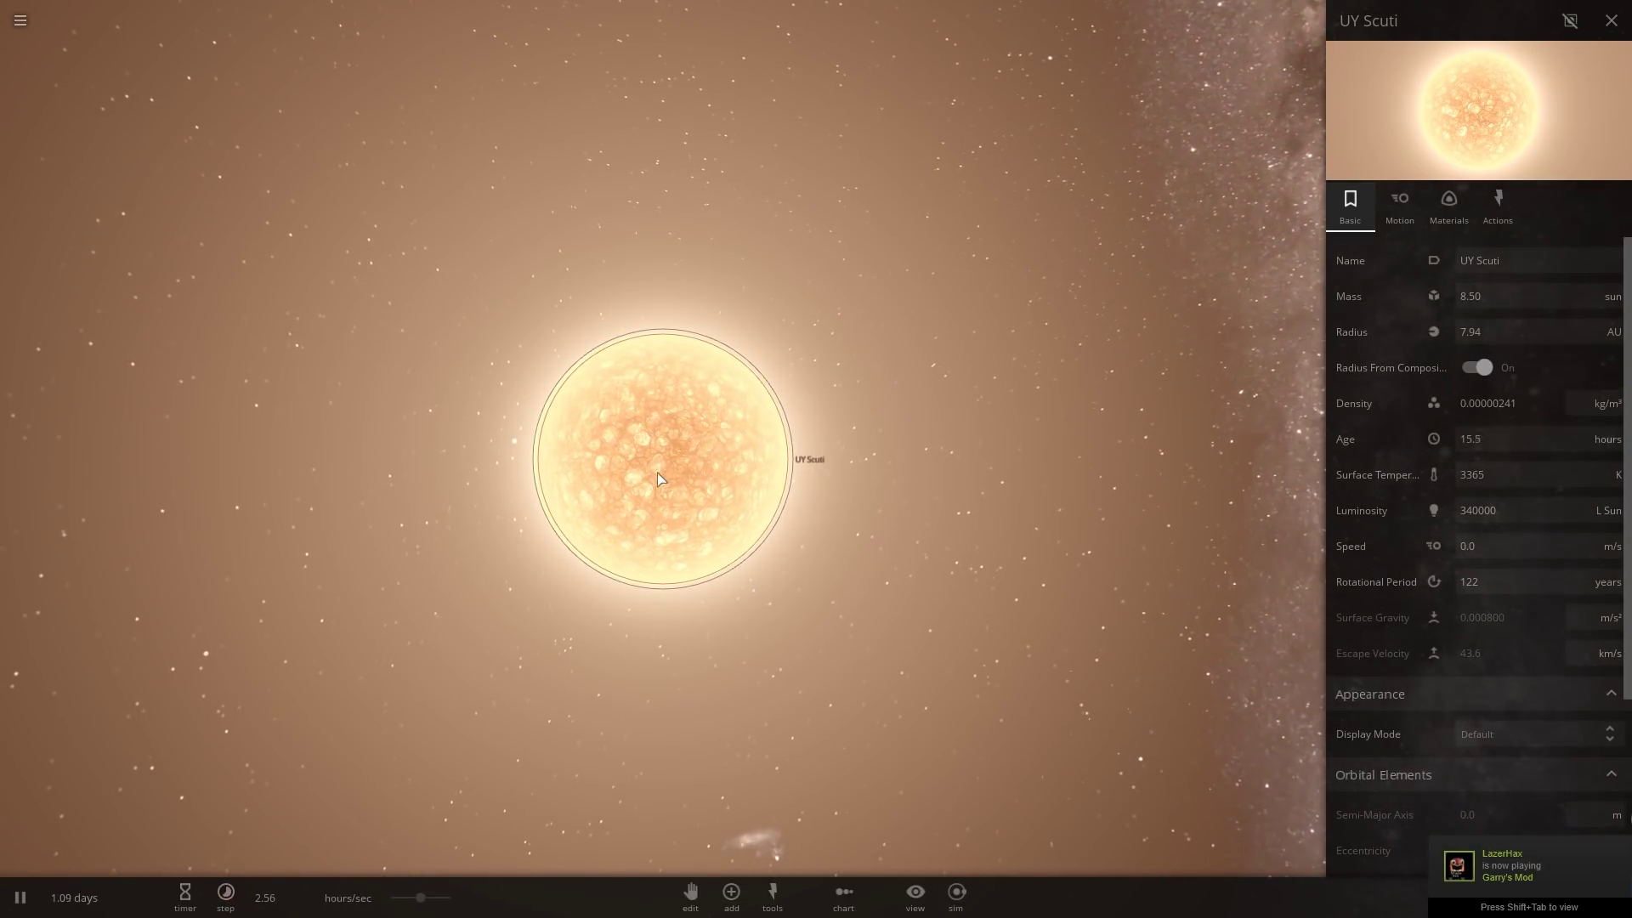
pyautogui.moveTo(865, 480); pyautogui.dragTo(875, 569)
pyautogui.press('KP_Add')
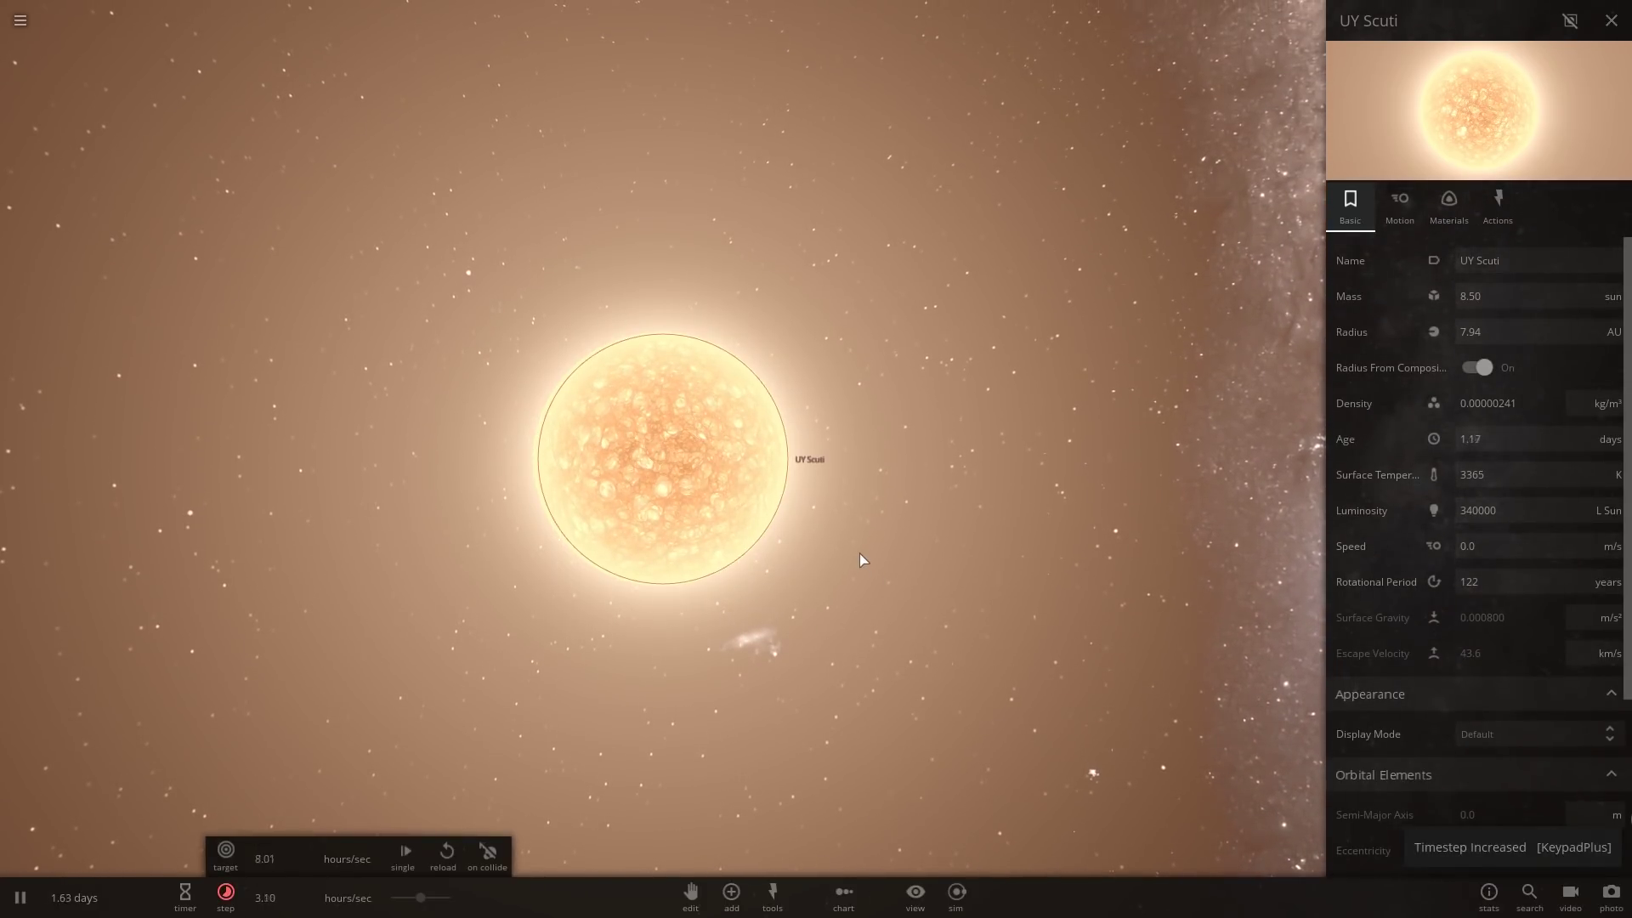
pyautogui.scroll(-5, 859, 554)
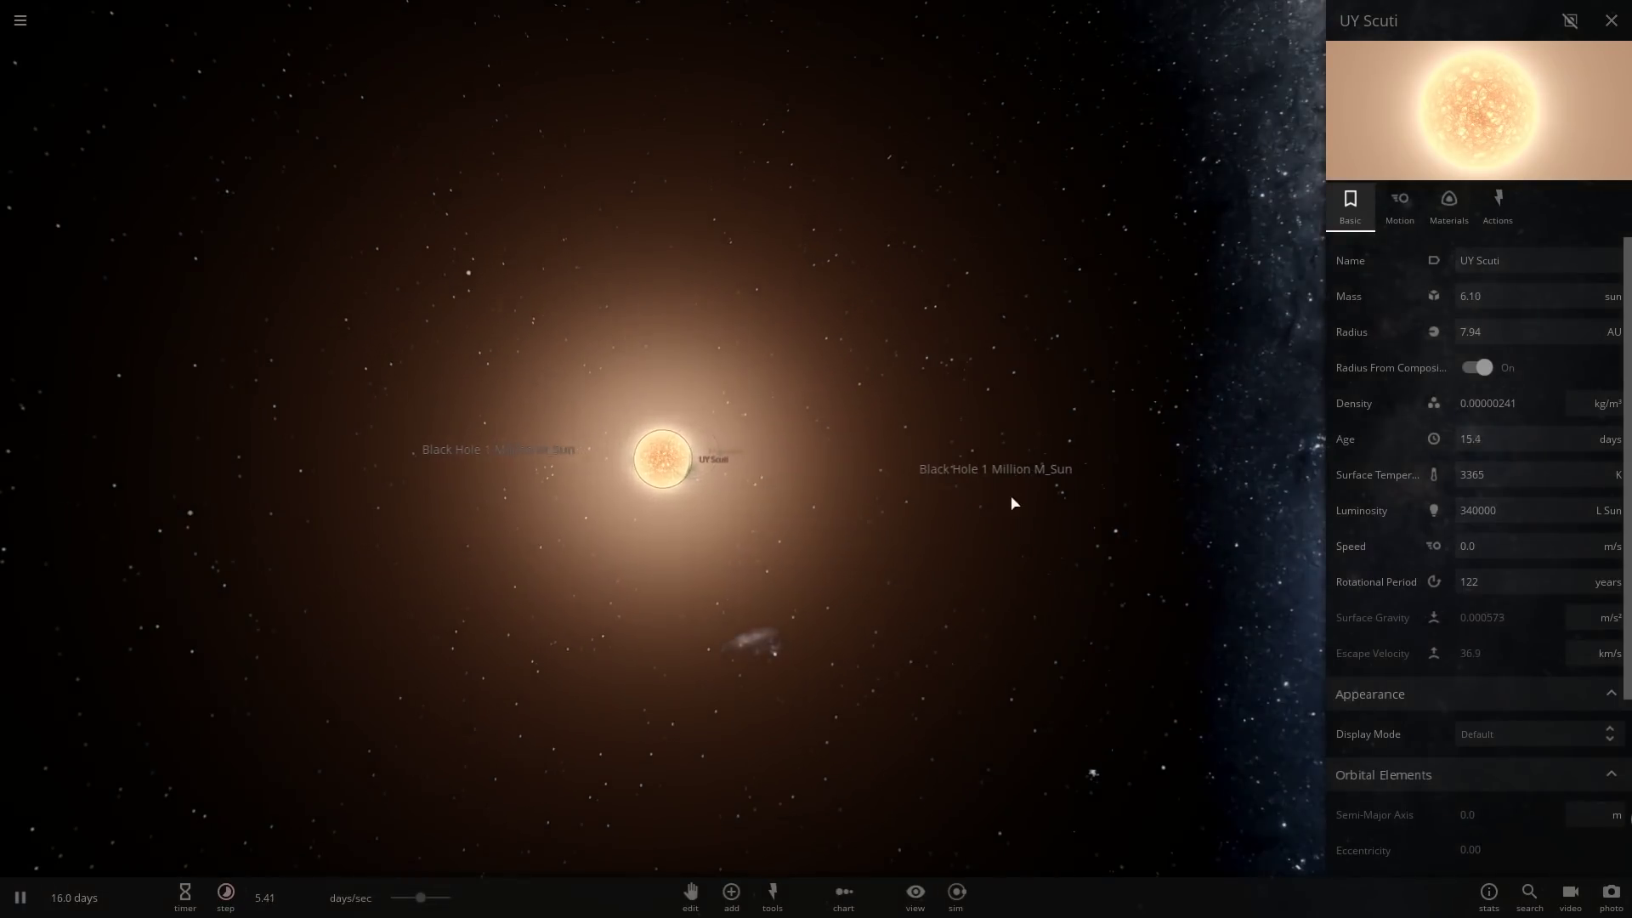
pyautogui.scroll(1, 1012, 501)
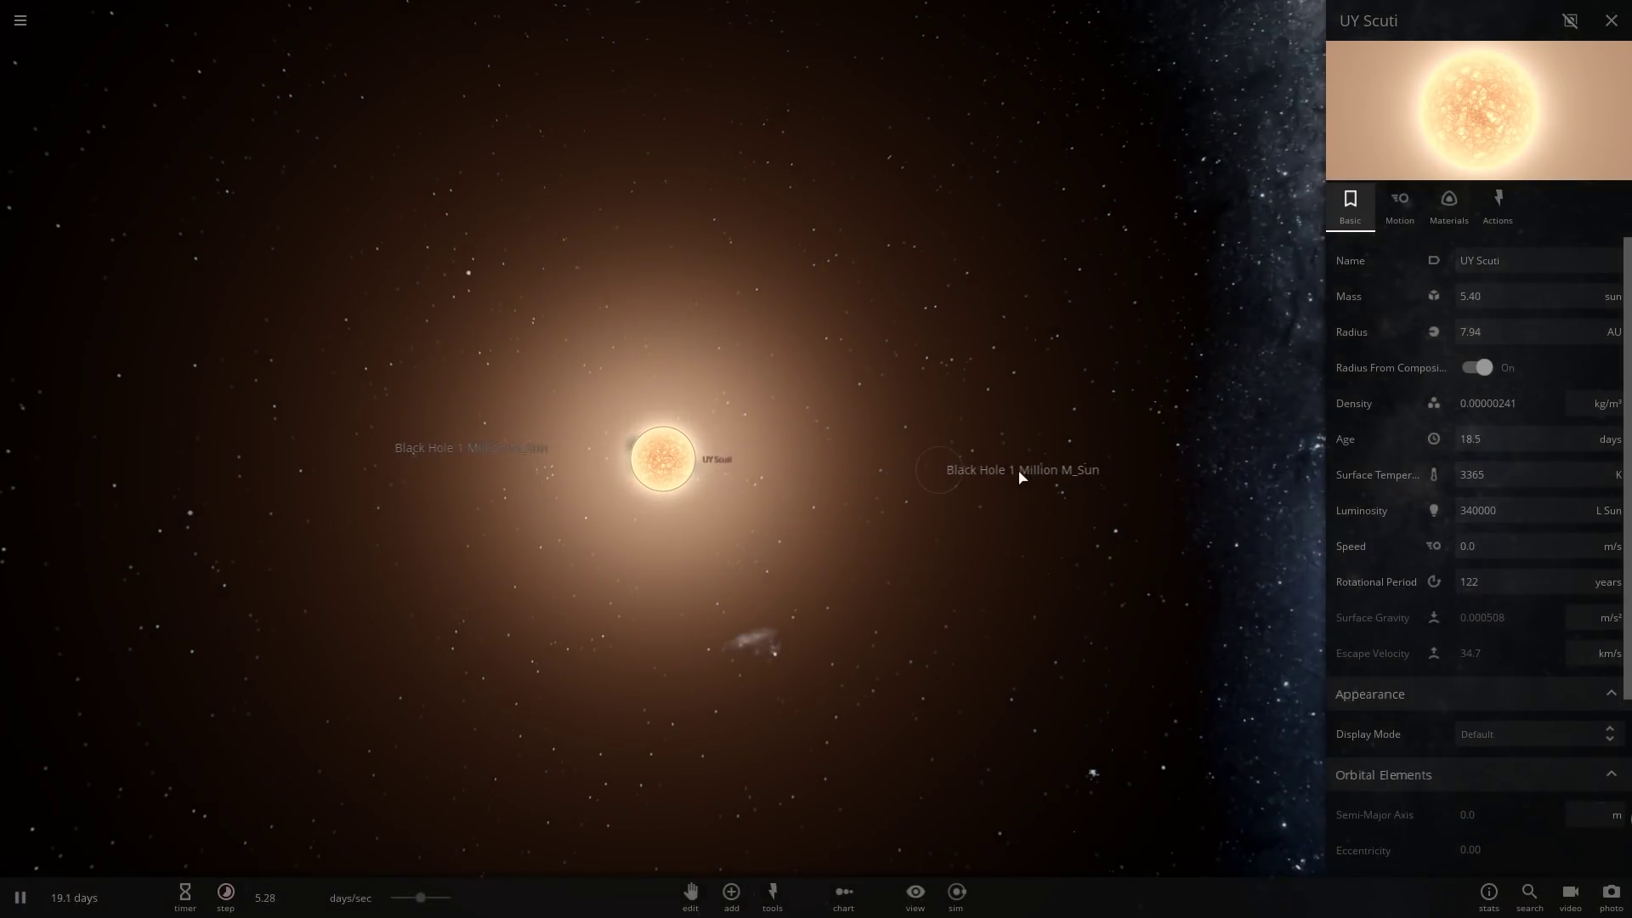
# Open one black hole's properties and slow the simulation to about 3 hours/sec for a closer view of UY Scuti.
pyautogui.click(948, 468)
pyautogui.press('KP_Subtract')
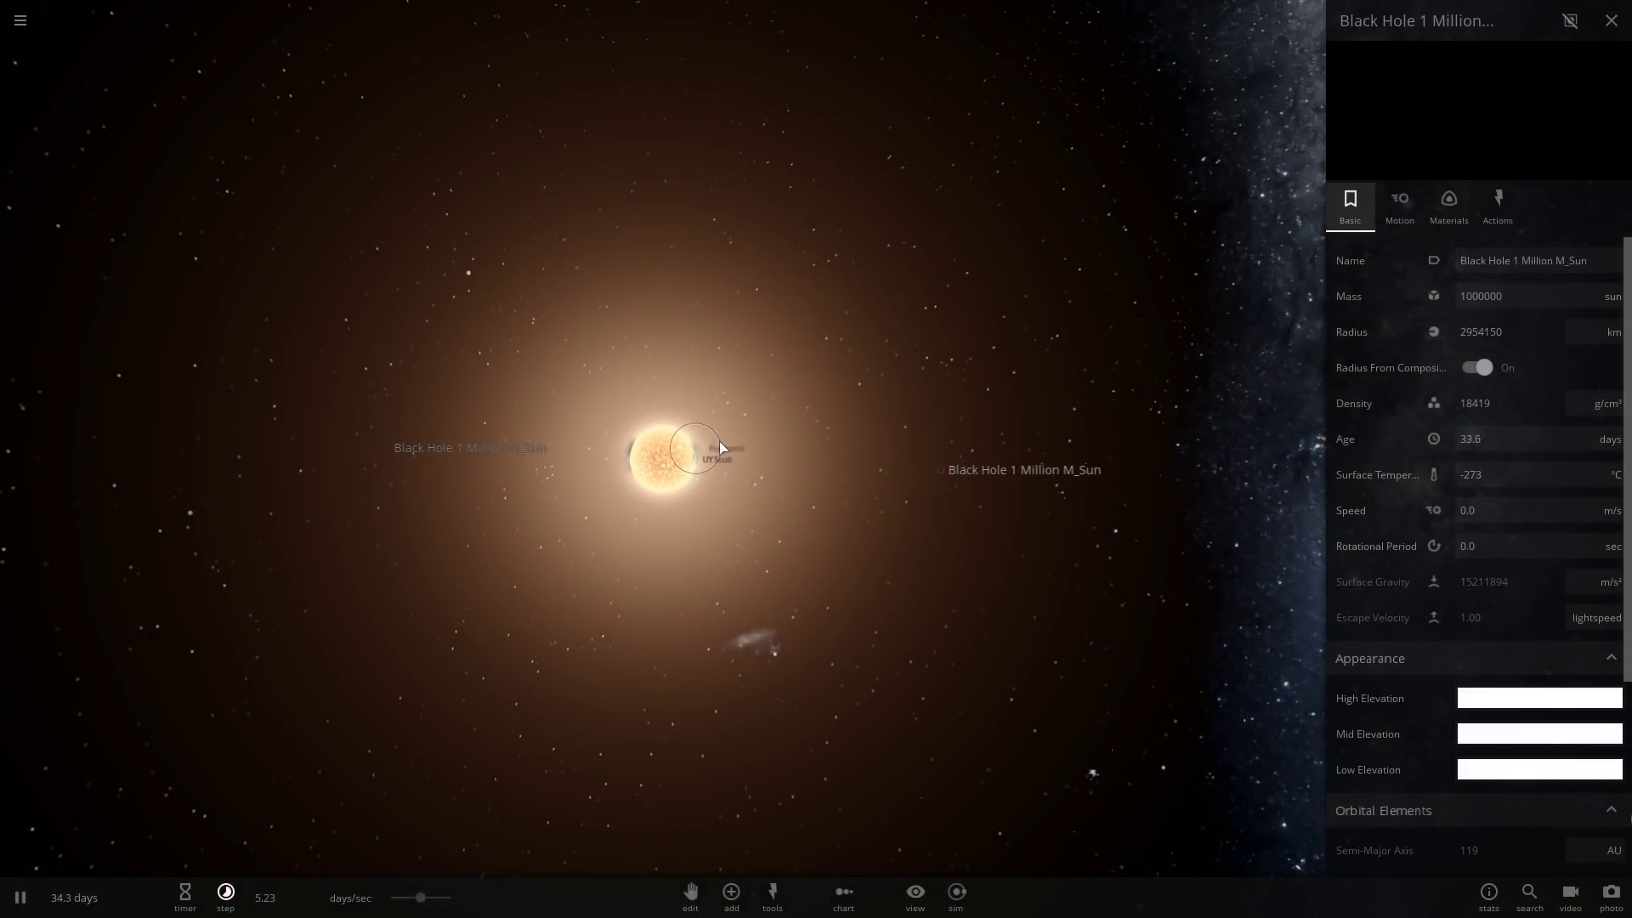
pyautogui.scroll(8, 706, 466)
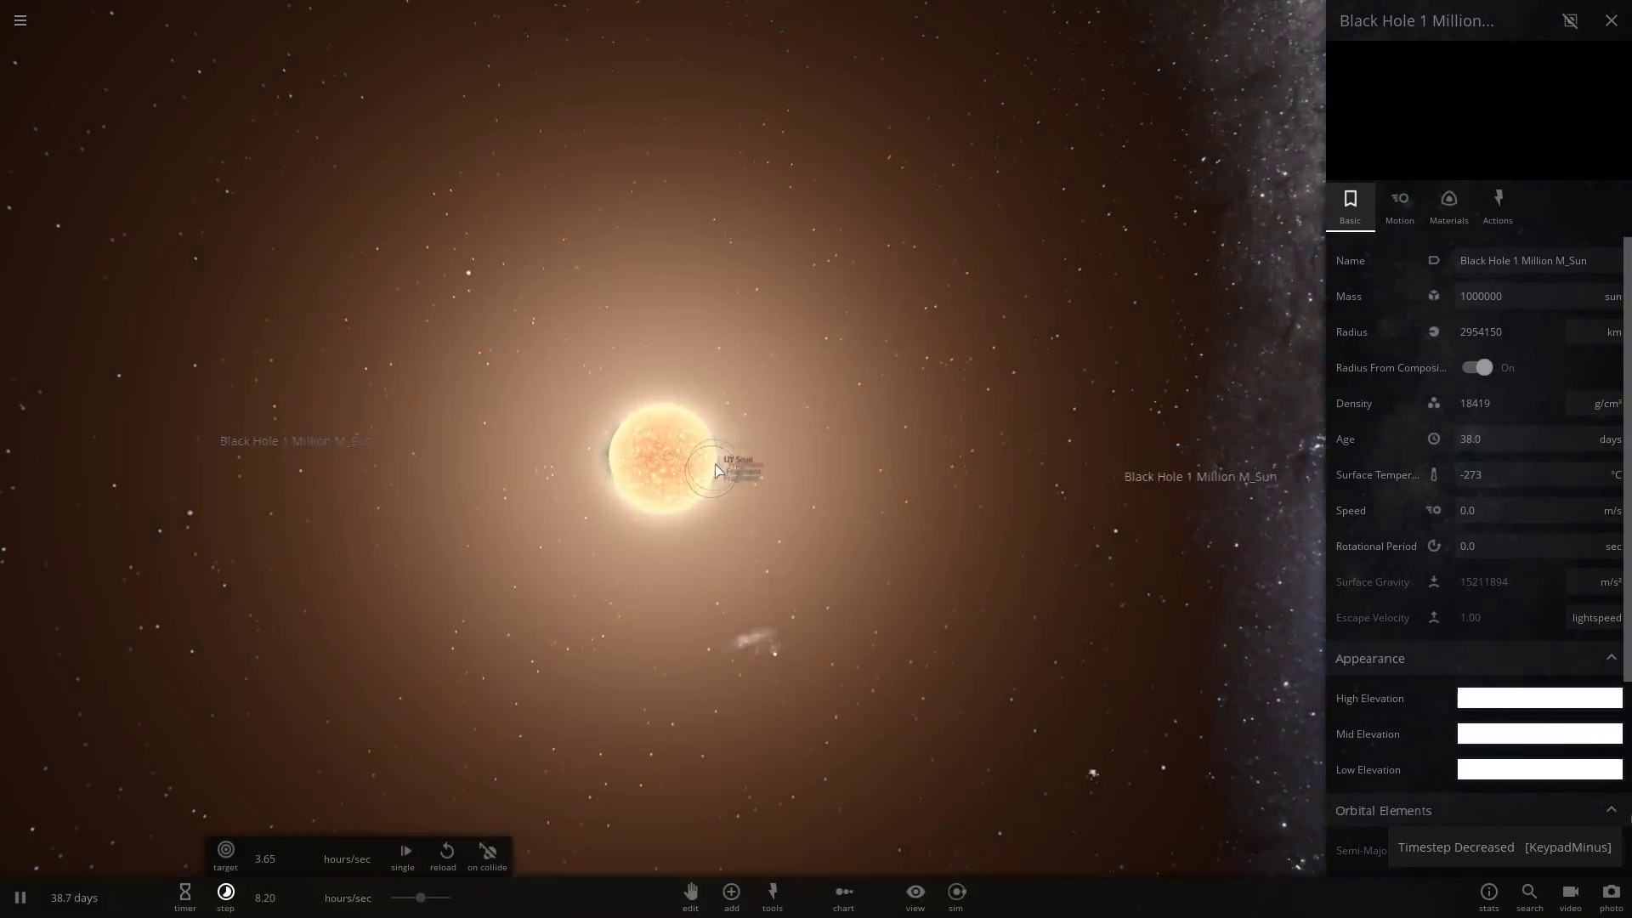
pyautogui.moveTo(746, 471); pyautogui.dragTo(1013, 371)
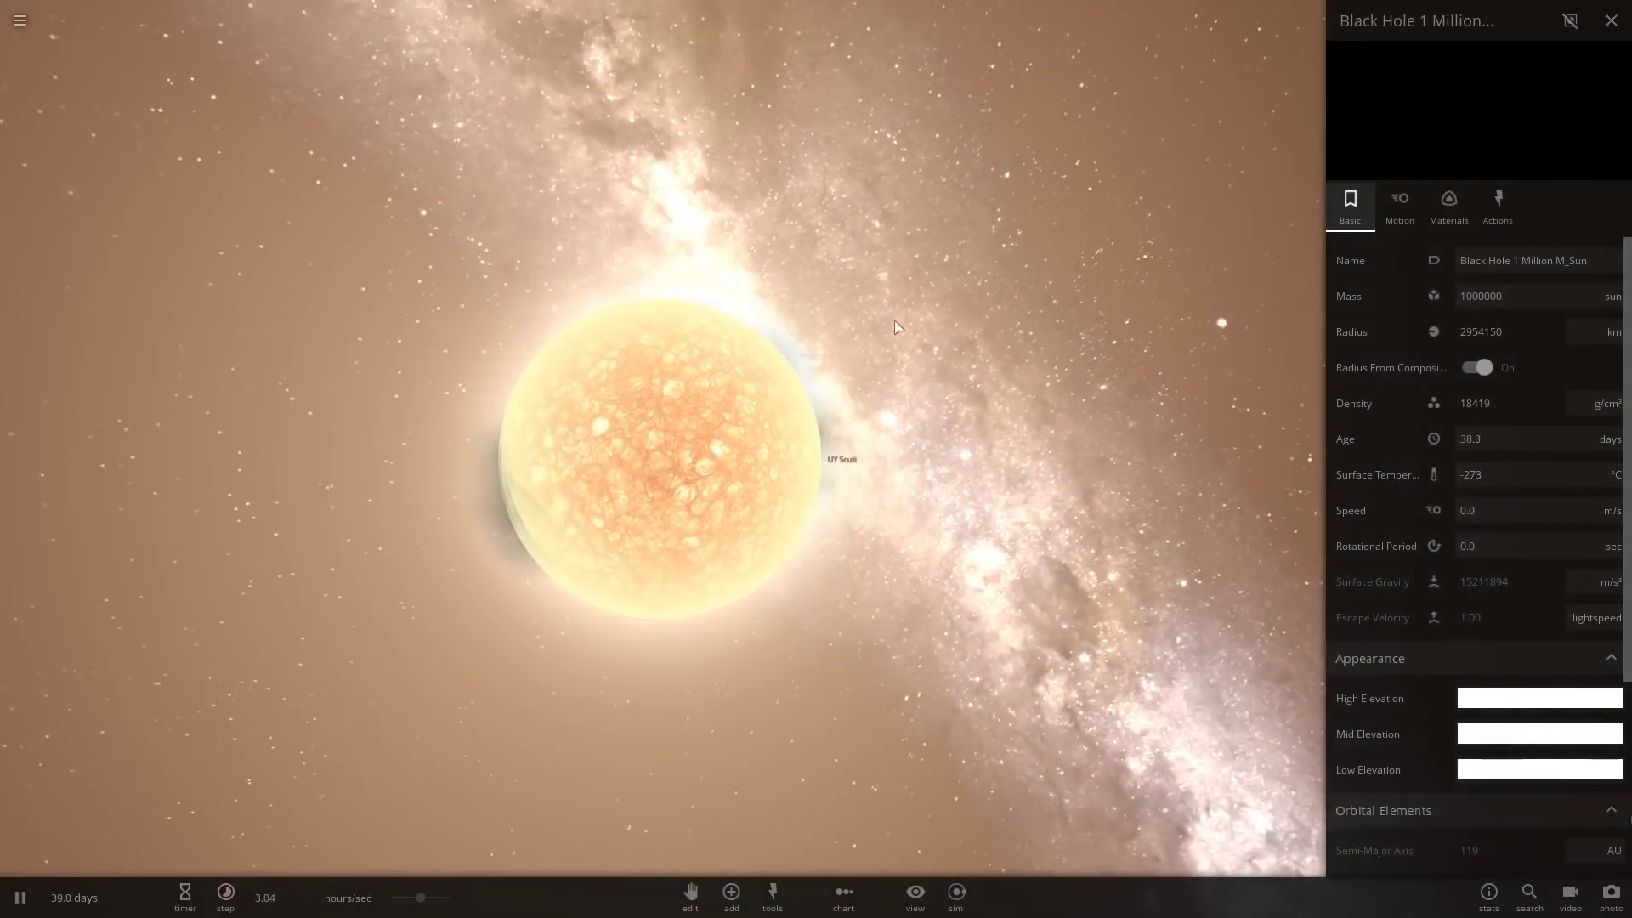
# Inspect the properties of a fragment near UY Scuti's surface and reopen the star's own properties.
pyautogui.click(1012, 370)
pyautogui.click(690, 527)
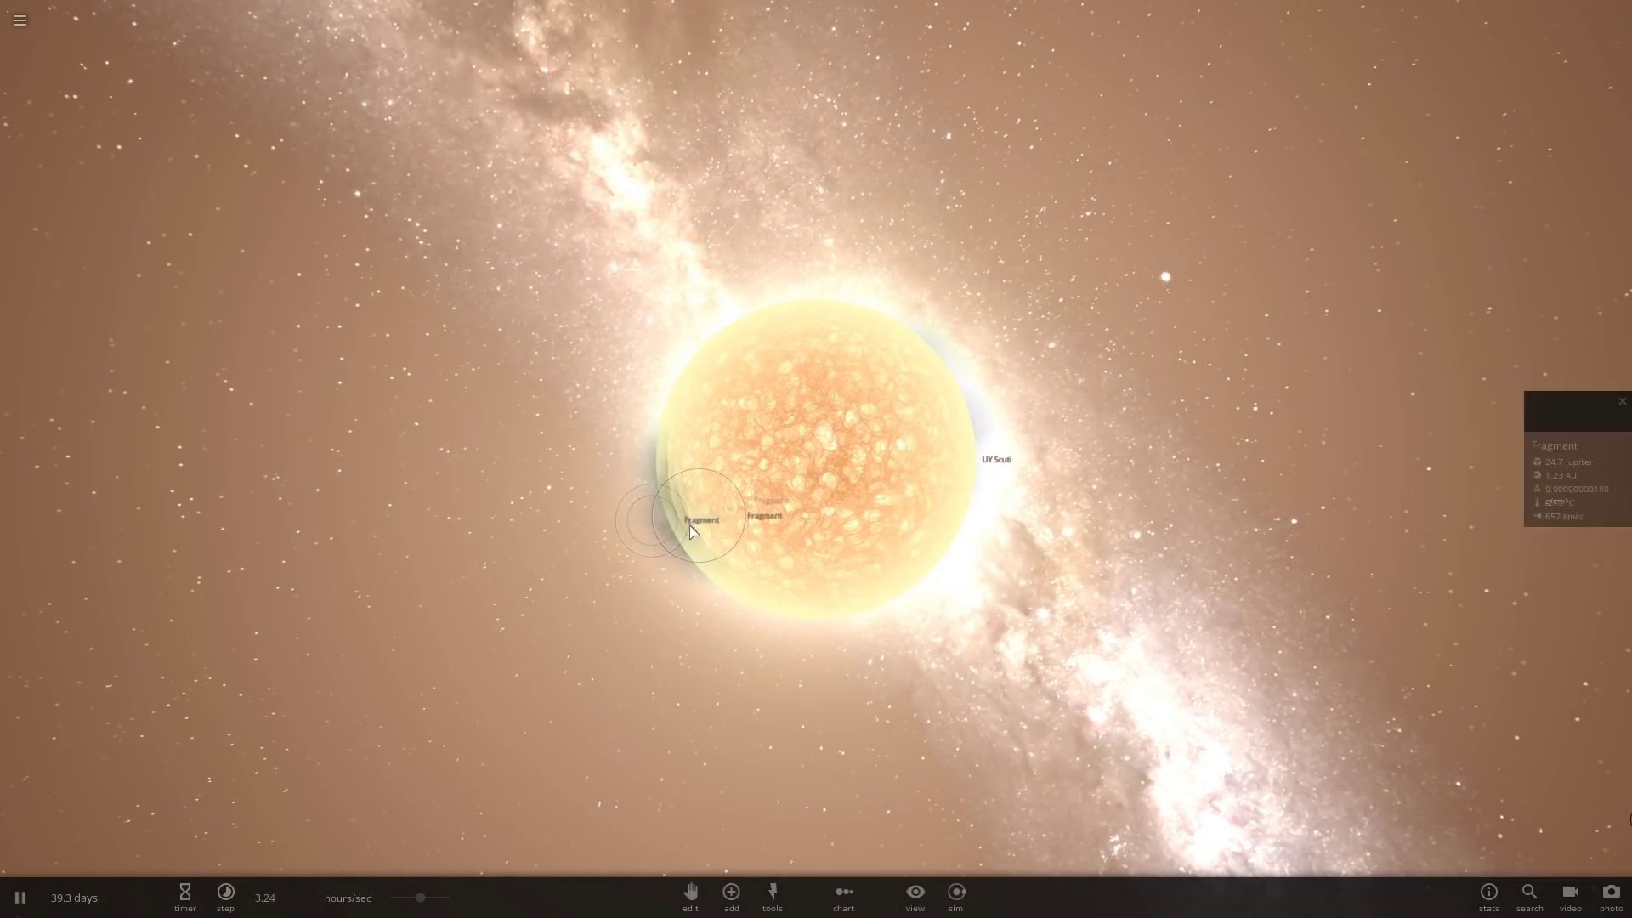
pyautogui.click(1567, 462)
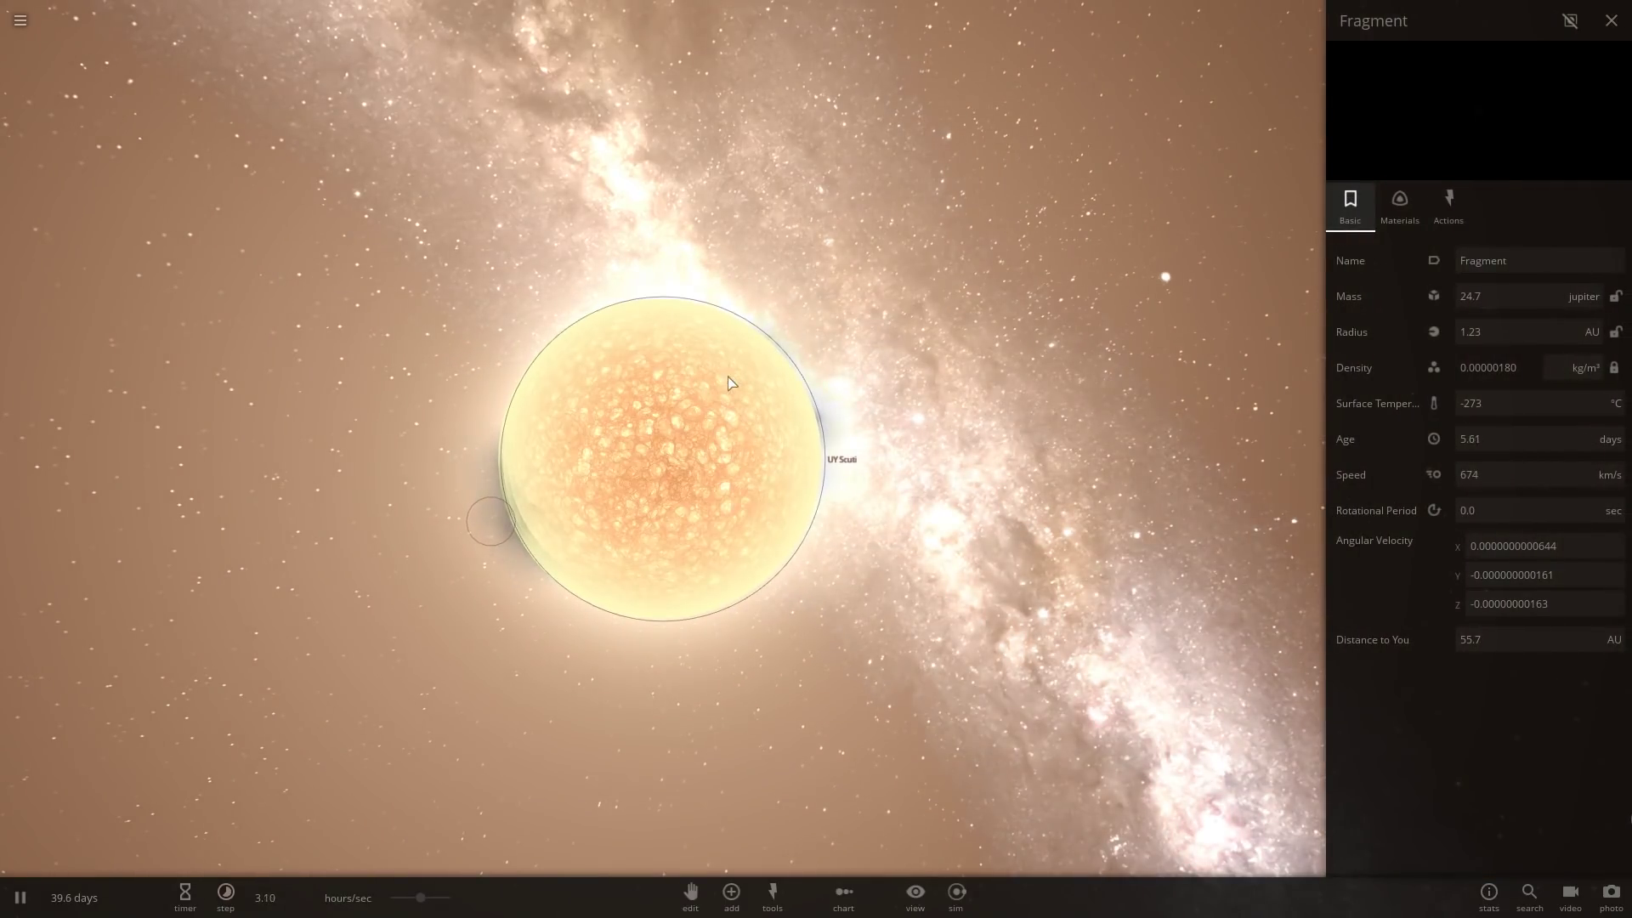
pyautogui.click(745, 387)
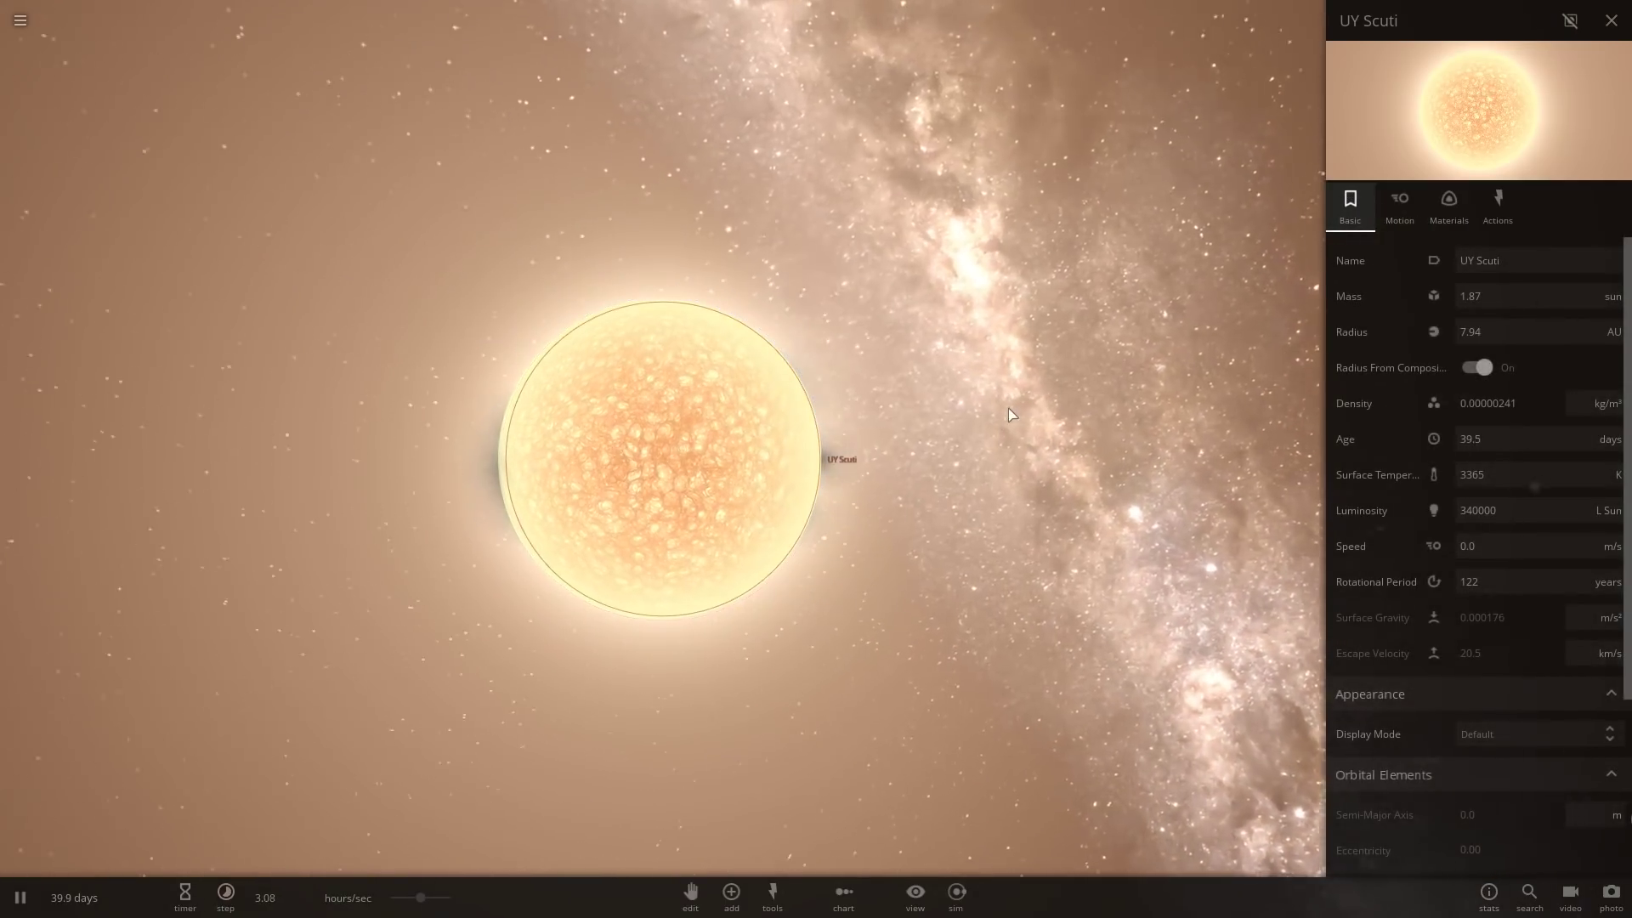
# Raise the simulation speed in stages to about 8 days/sec while following UY Scuti's mass.
pyautogui.press('KP_Add')
pyautogui.press('KP_Add')
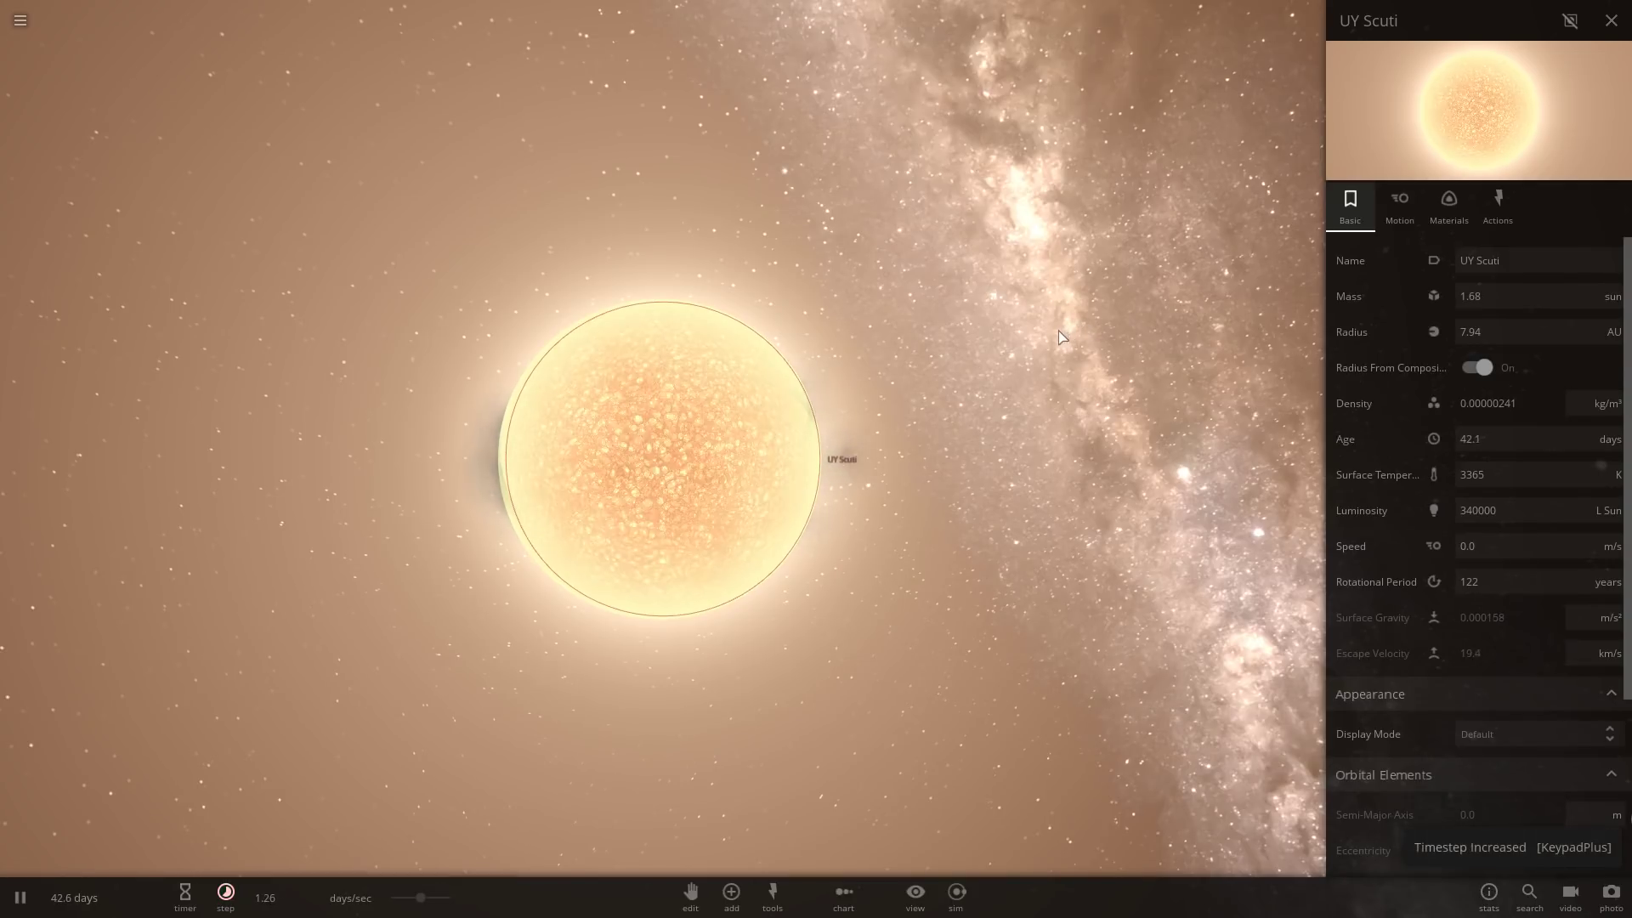
pyautogui.moveTo(879, 293); pyautogui.dragTo(871, 404)
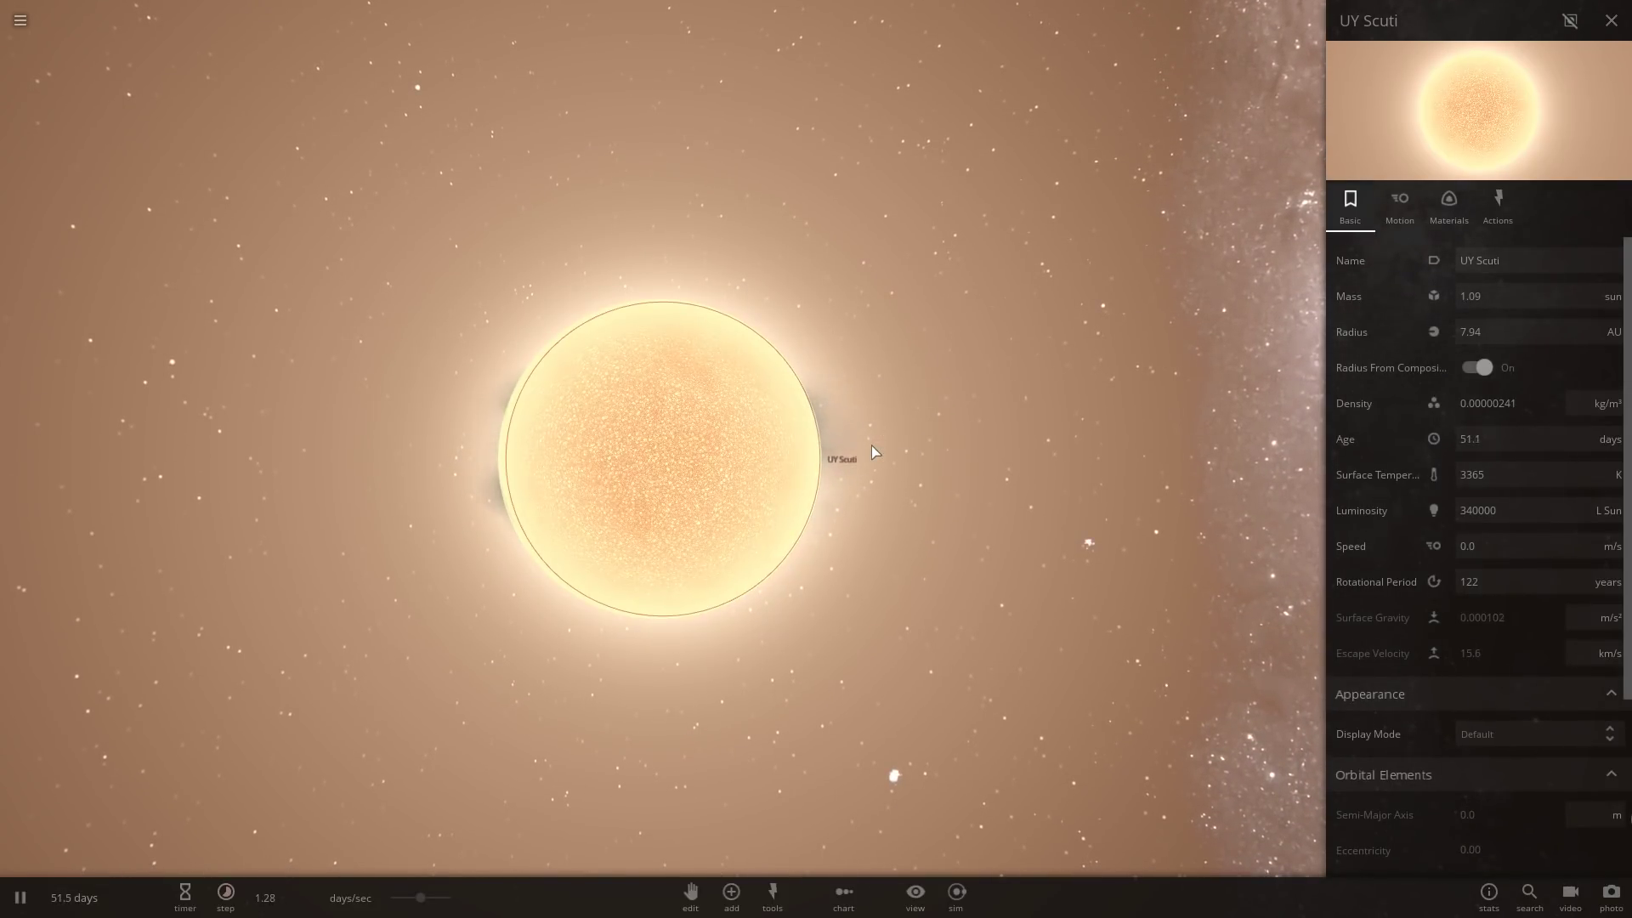
pyautogui.press('KP_Add')
pyautogui.press('KP_Add')
pyautogui.press('KP_Add')
pyautogui.press('KP_Add')
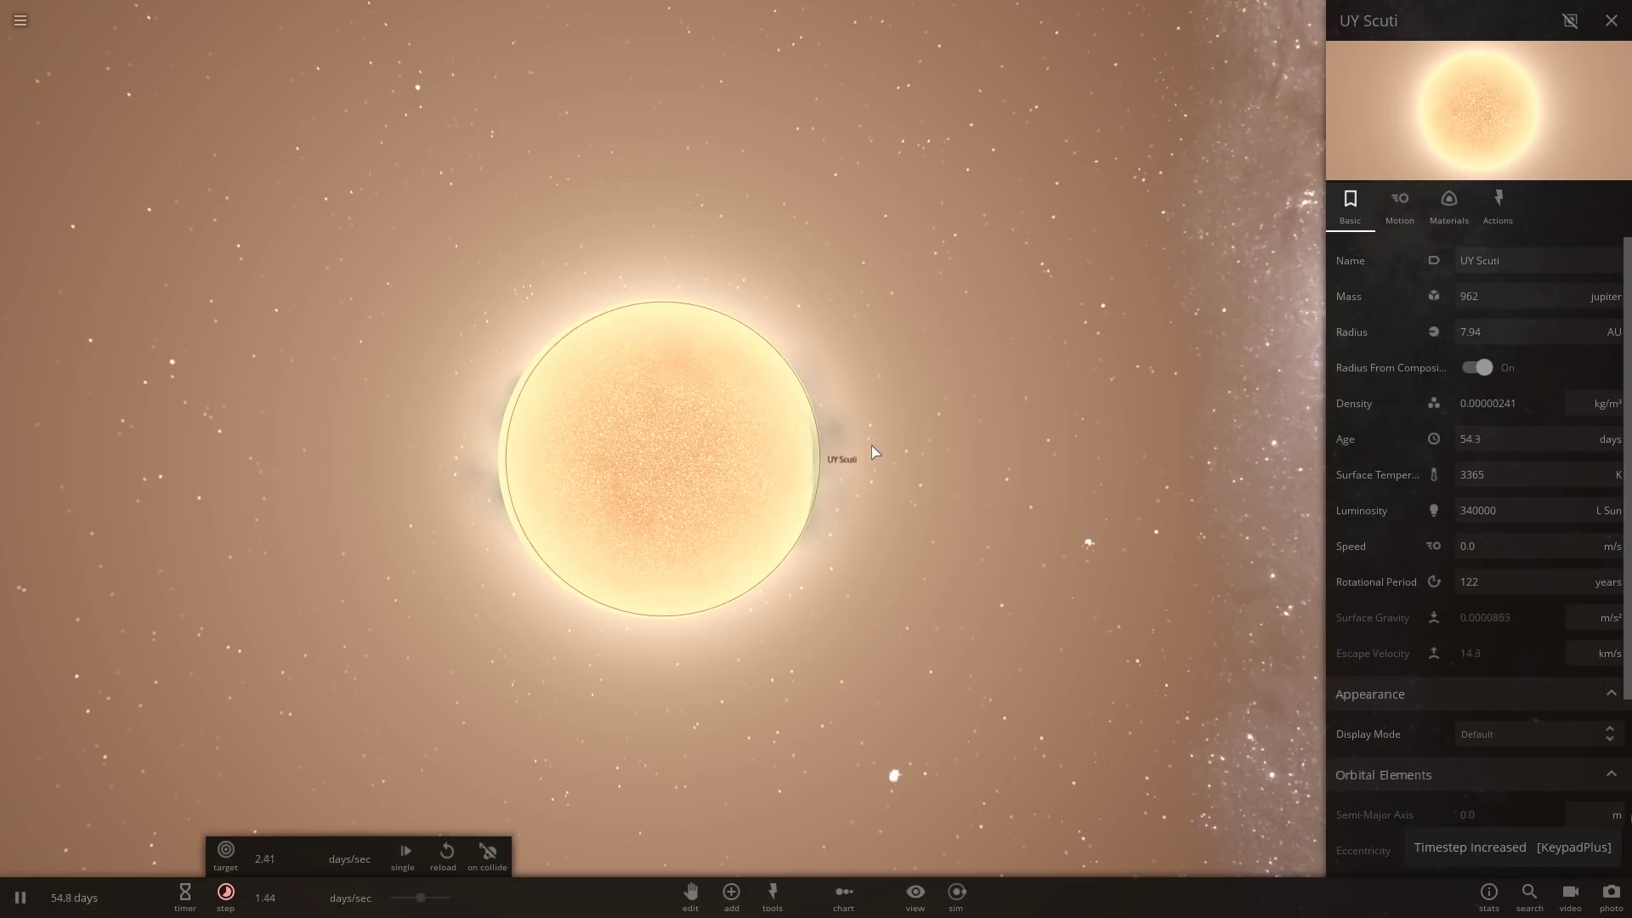
pyautogui.press('KP_Add')
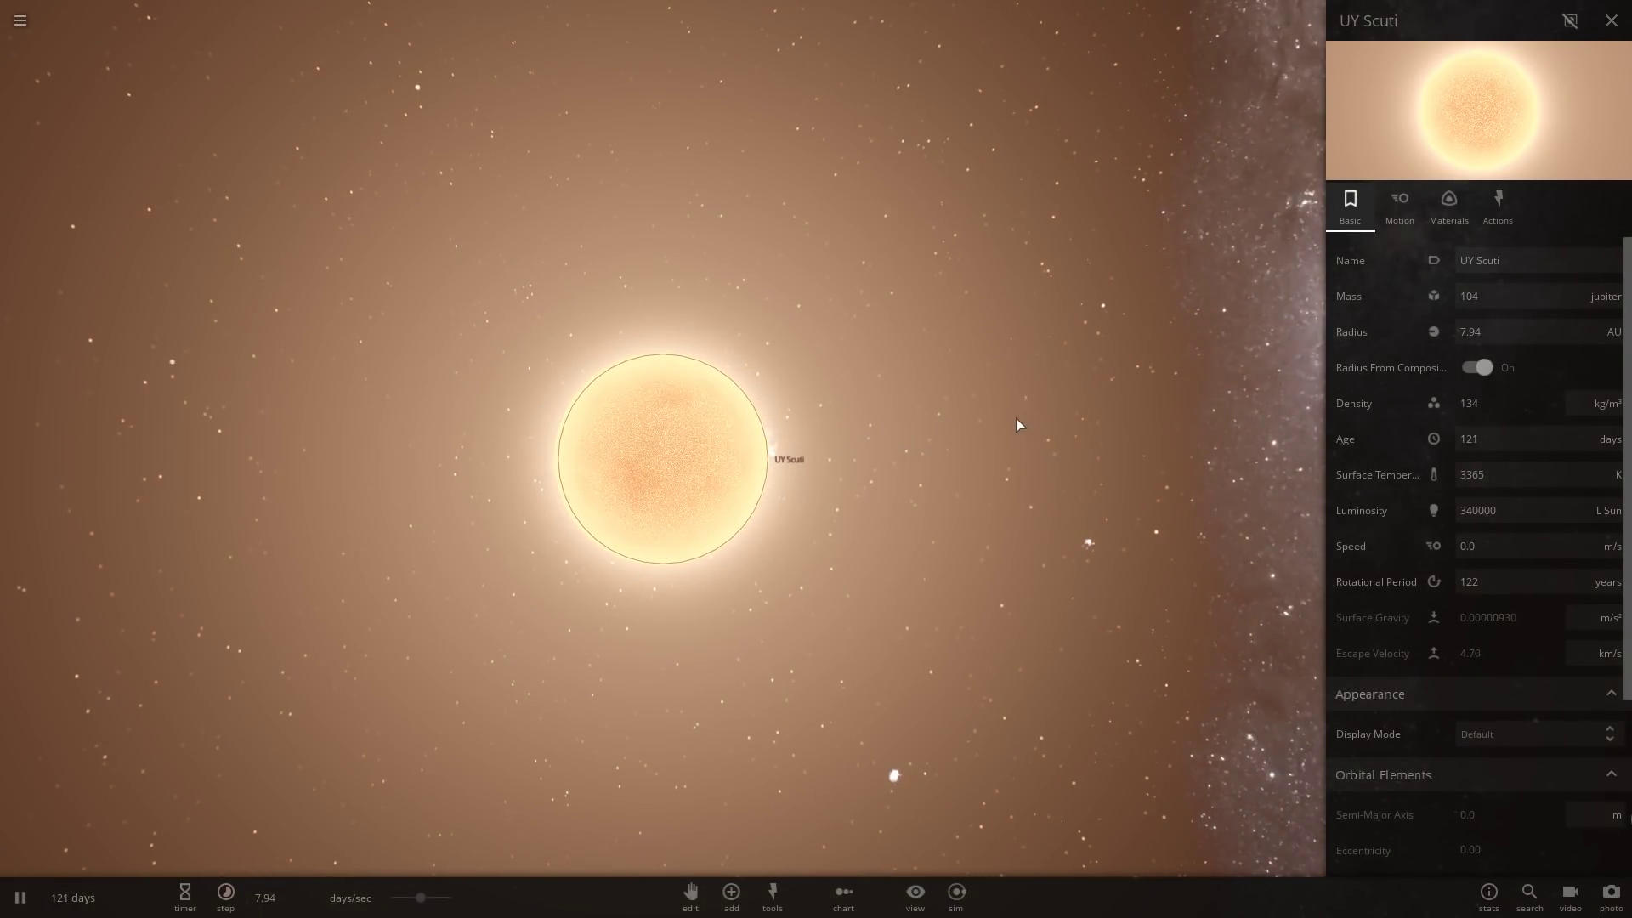
# Check UY Scuti against the black holes and raise the simulation speed in stages to about 1.2 years/sec.
pyautogui.moveTo(1006, 379); pyautogui.dragTo(944, 444)
pyautogui.scroll(-5, 943, 444)
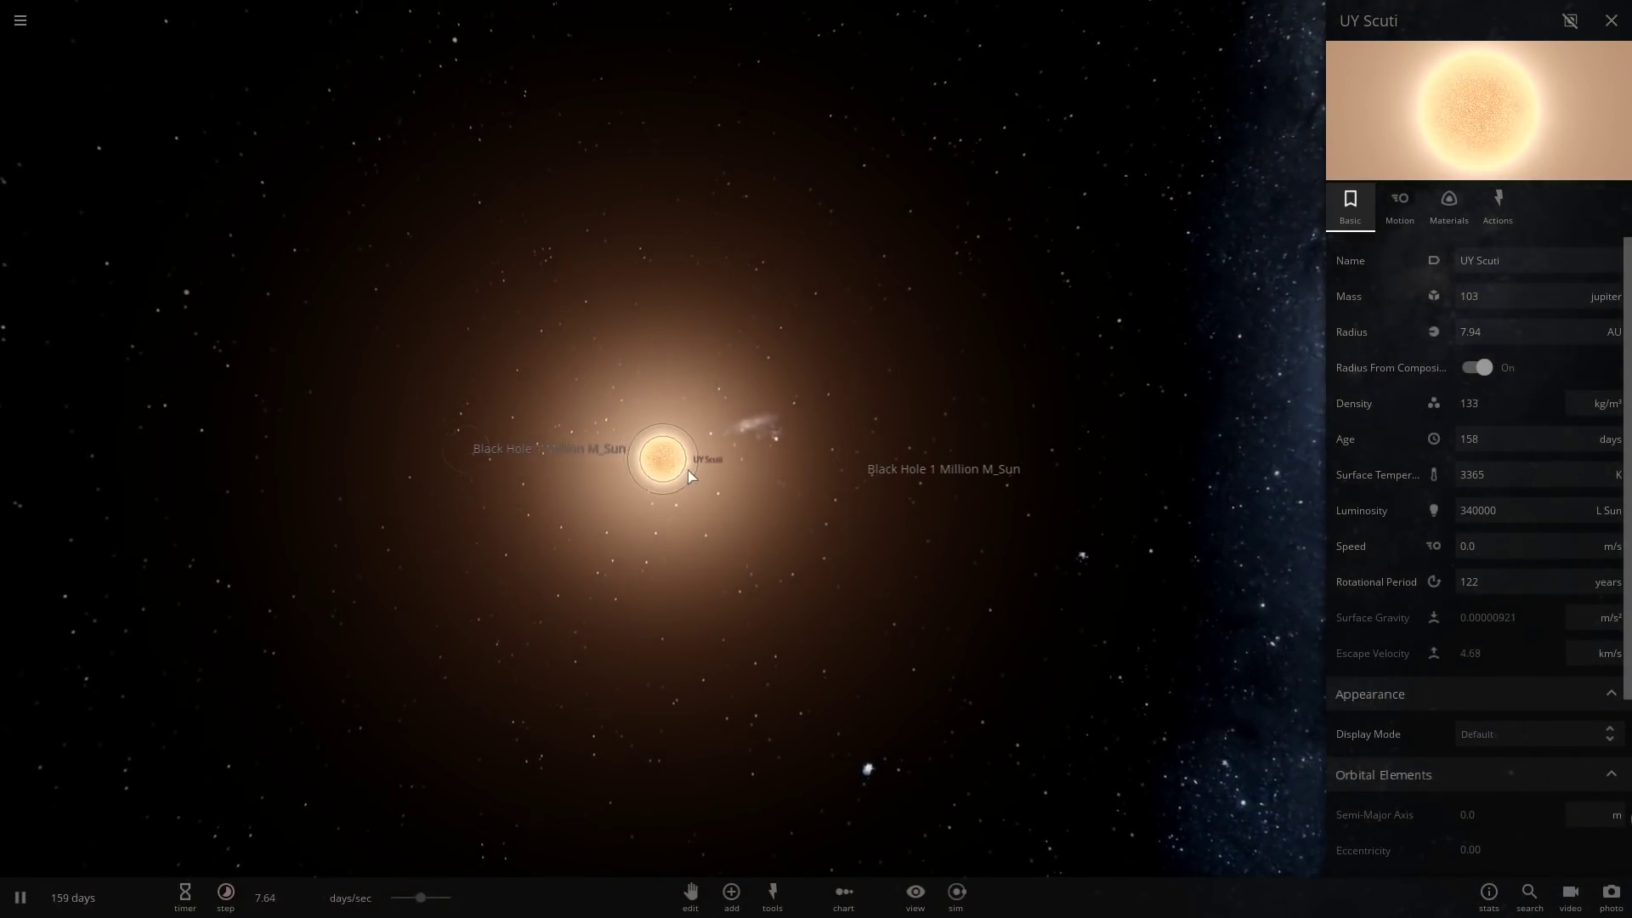
pyautogui.scroll(3, 688, 476)
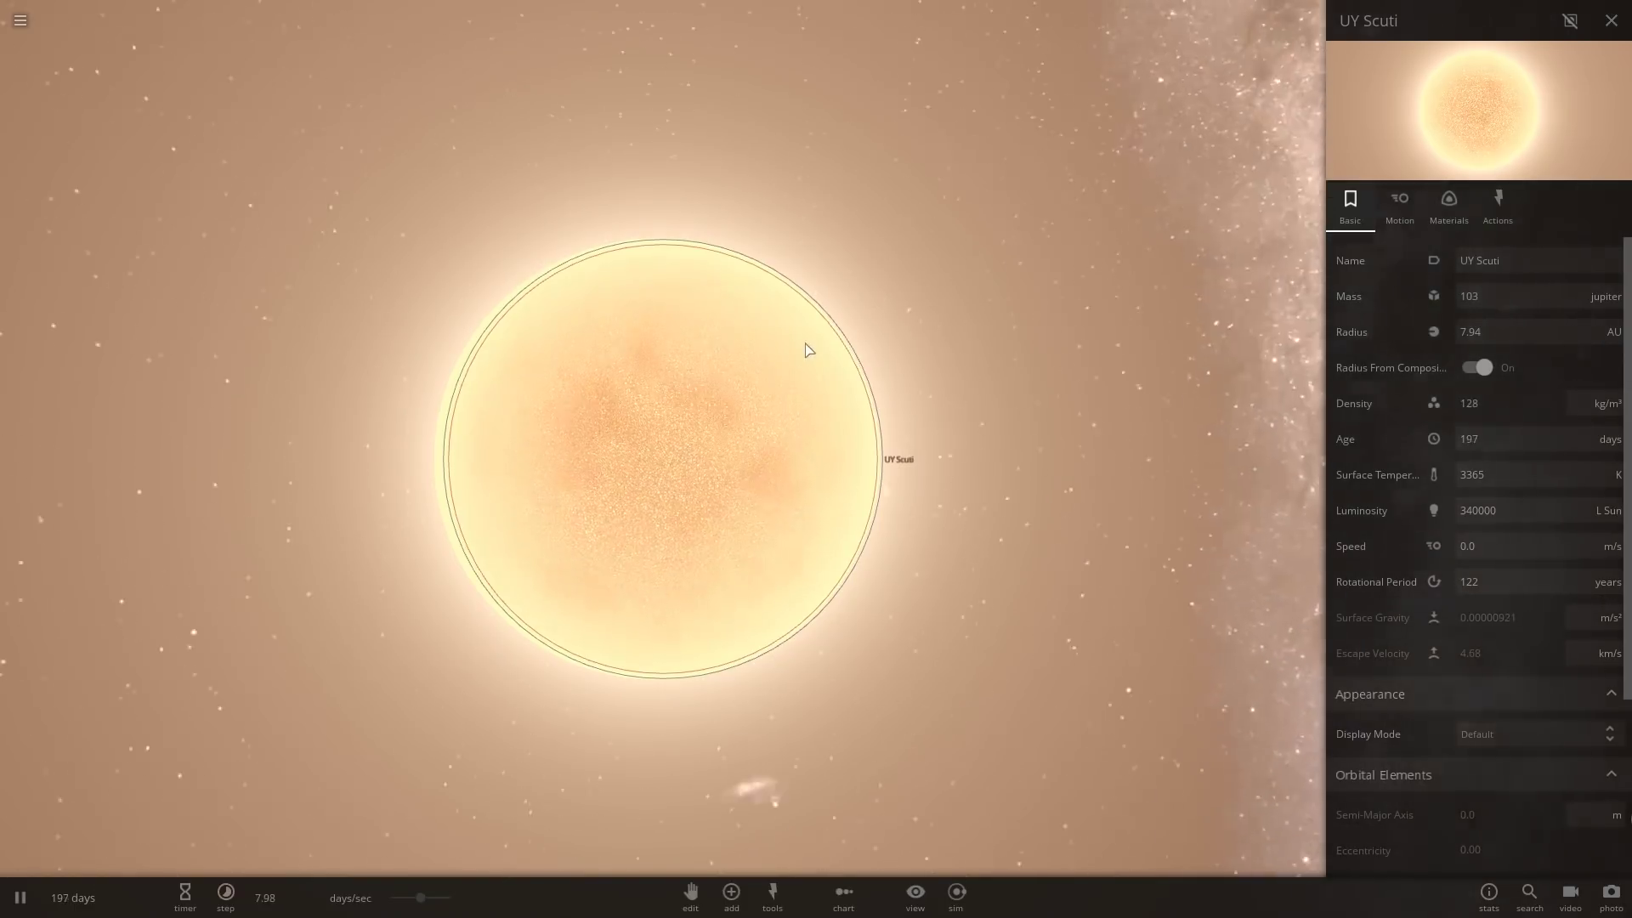
pyautogui.press('KP_Add')
pyautogui.press('KP_Add')
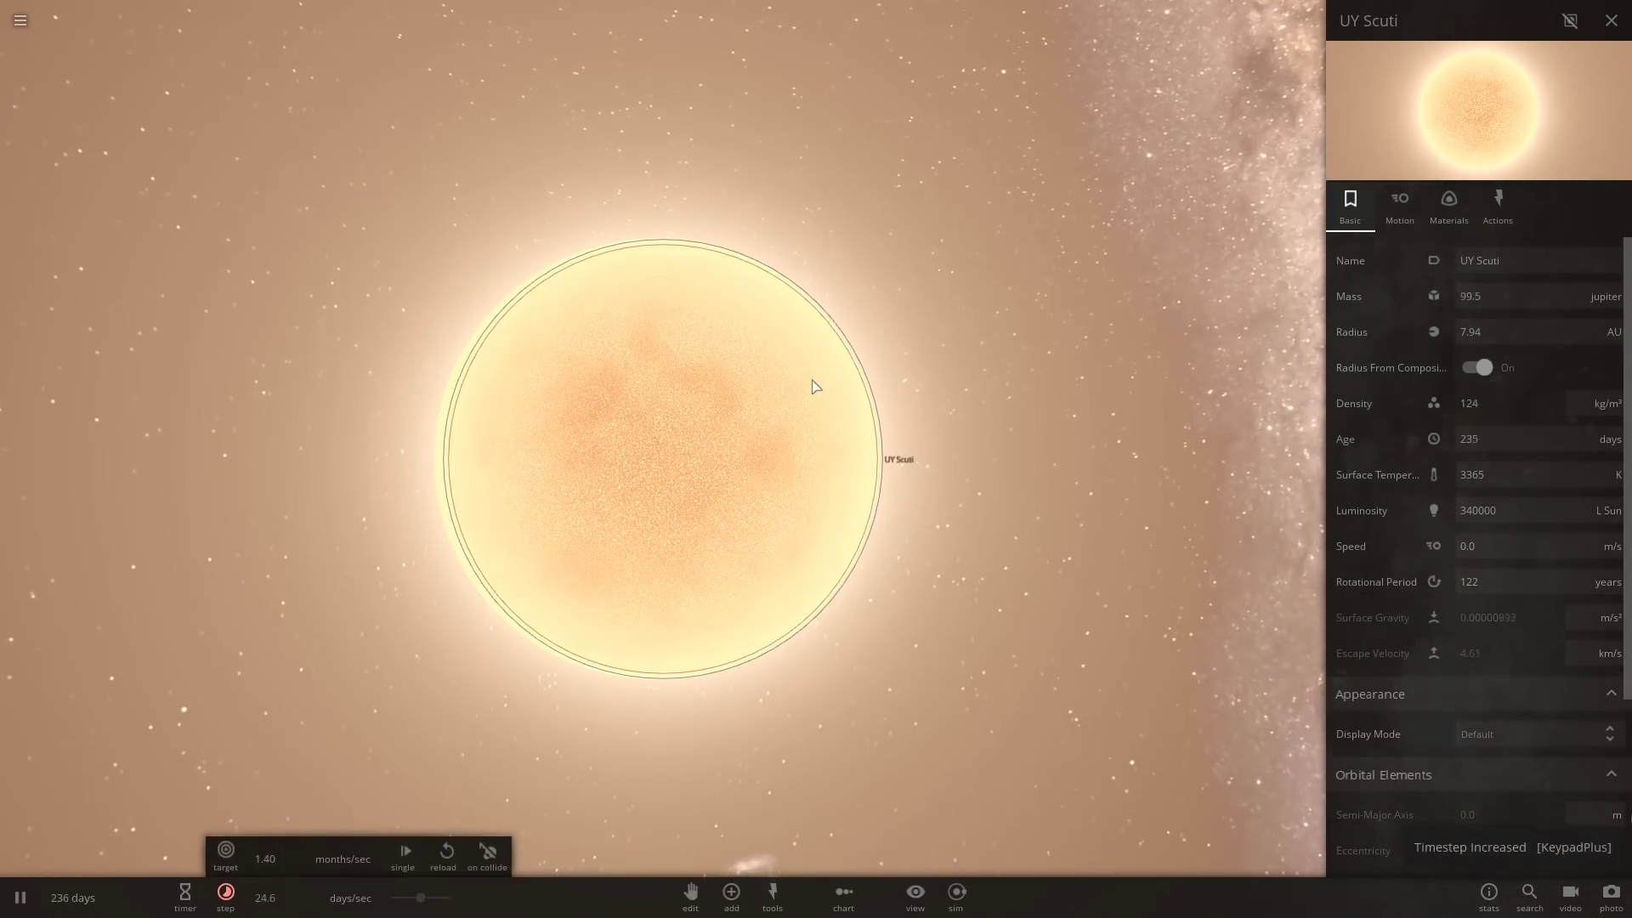
pyautogui.moveTo(811, 380); pyautogui.dragTo(961, 391)
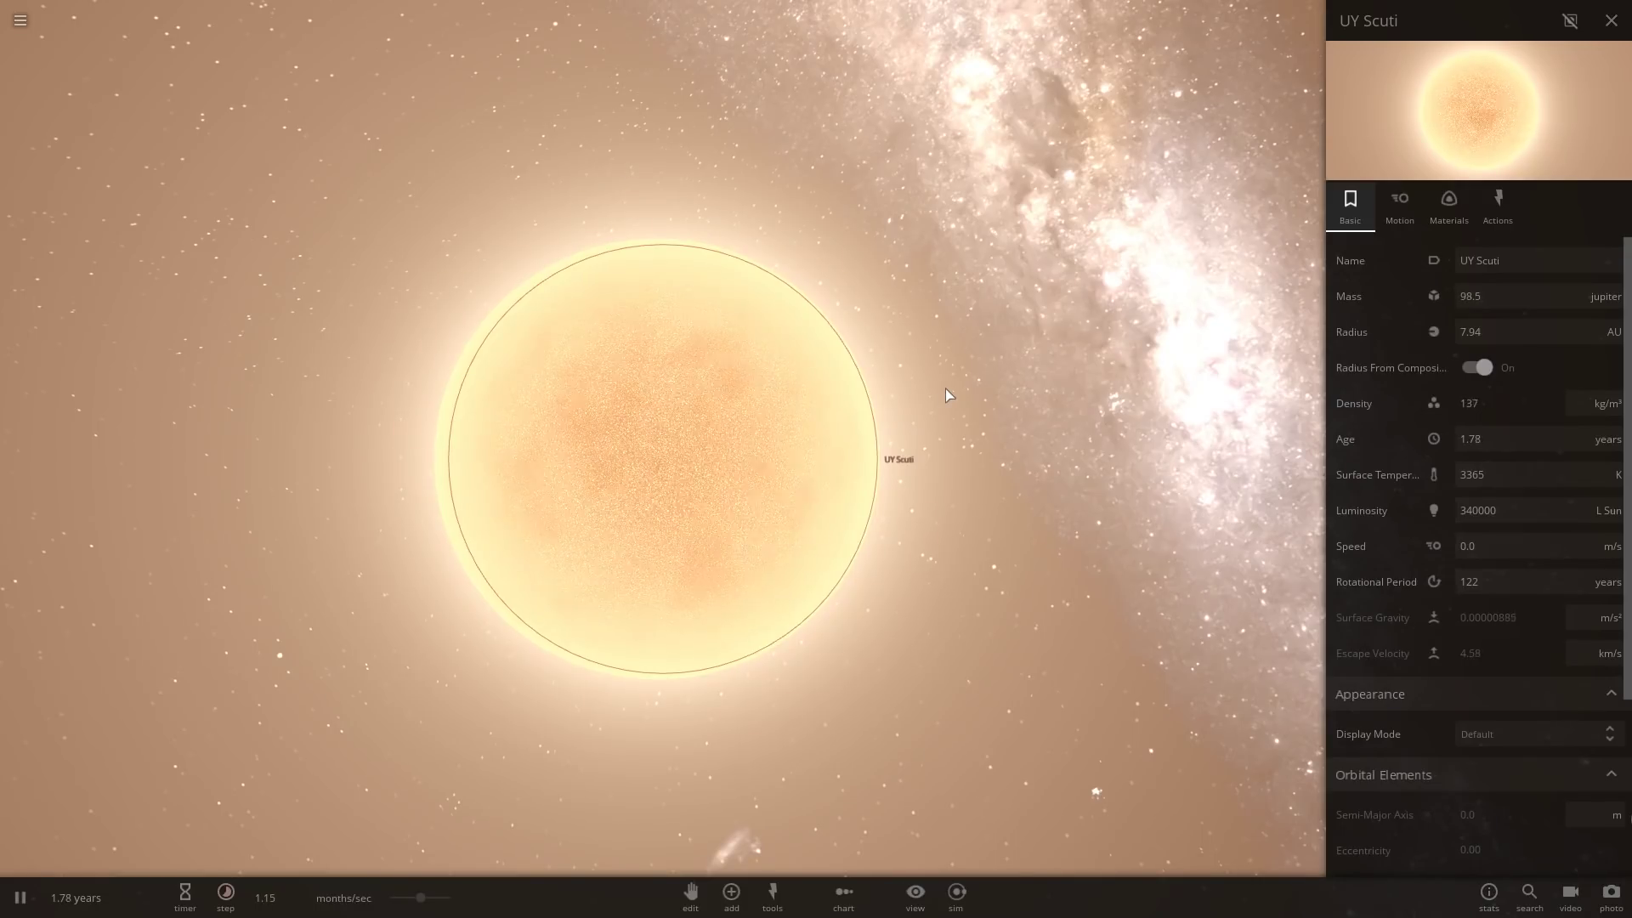
pyautogui.press('KP_Add')
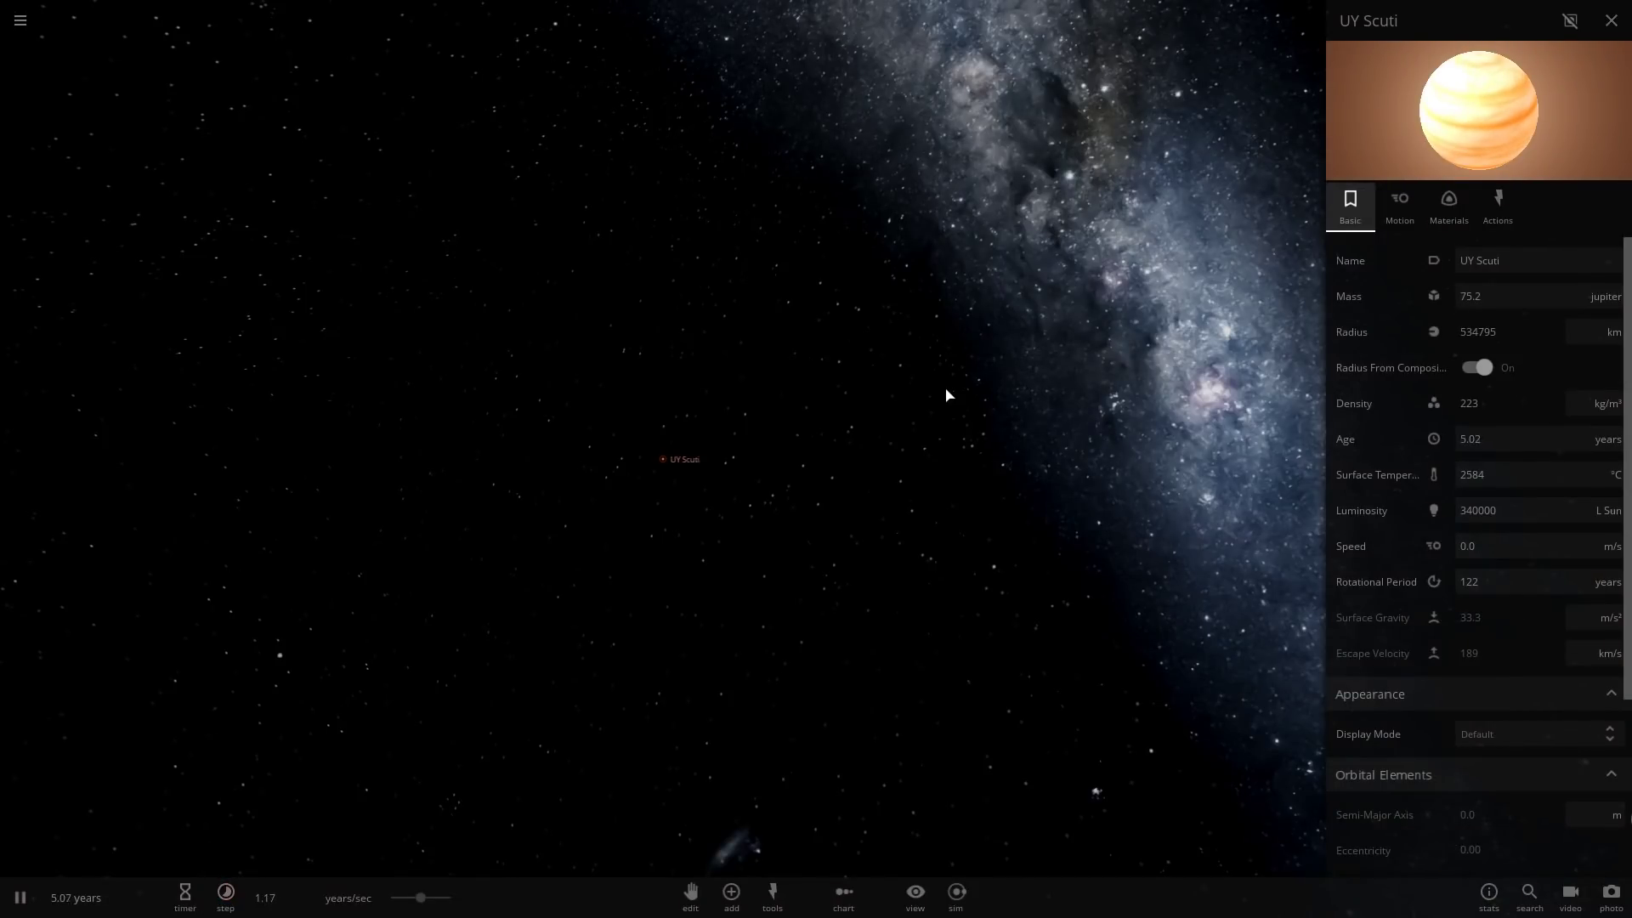
# View UY Scuti's remnant up close and slow the simulation to 0.00001 sec/sec.
pyautogui.scroll(10, 655, 441)
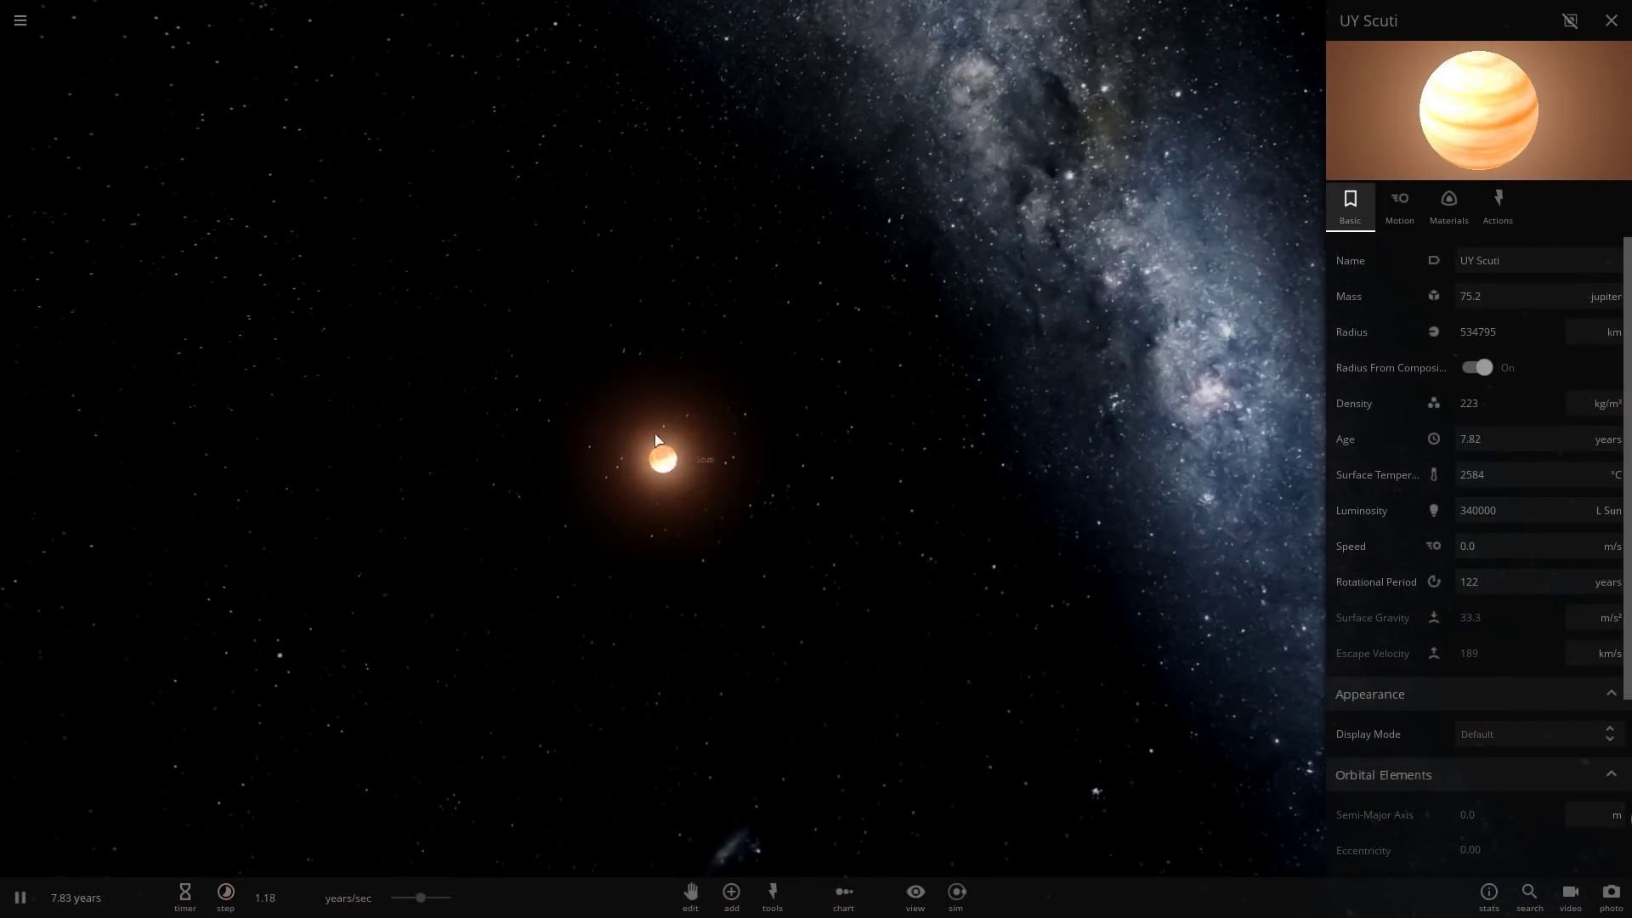
pyautogui.moveTo(655, 441); pyautogui.dragTo(575, 287)
pyautogui.scroll(-3, 575, 288)
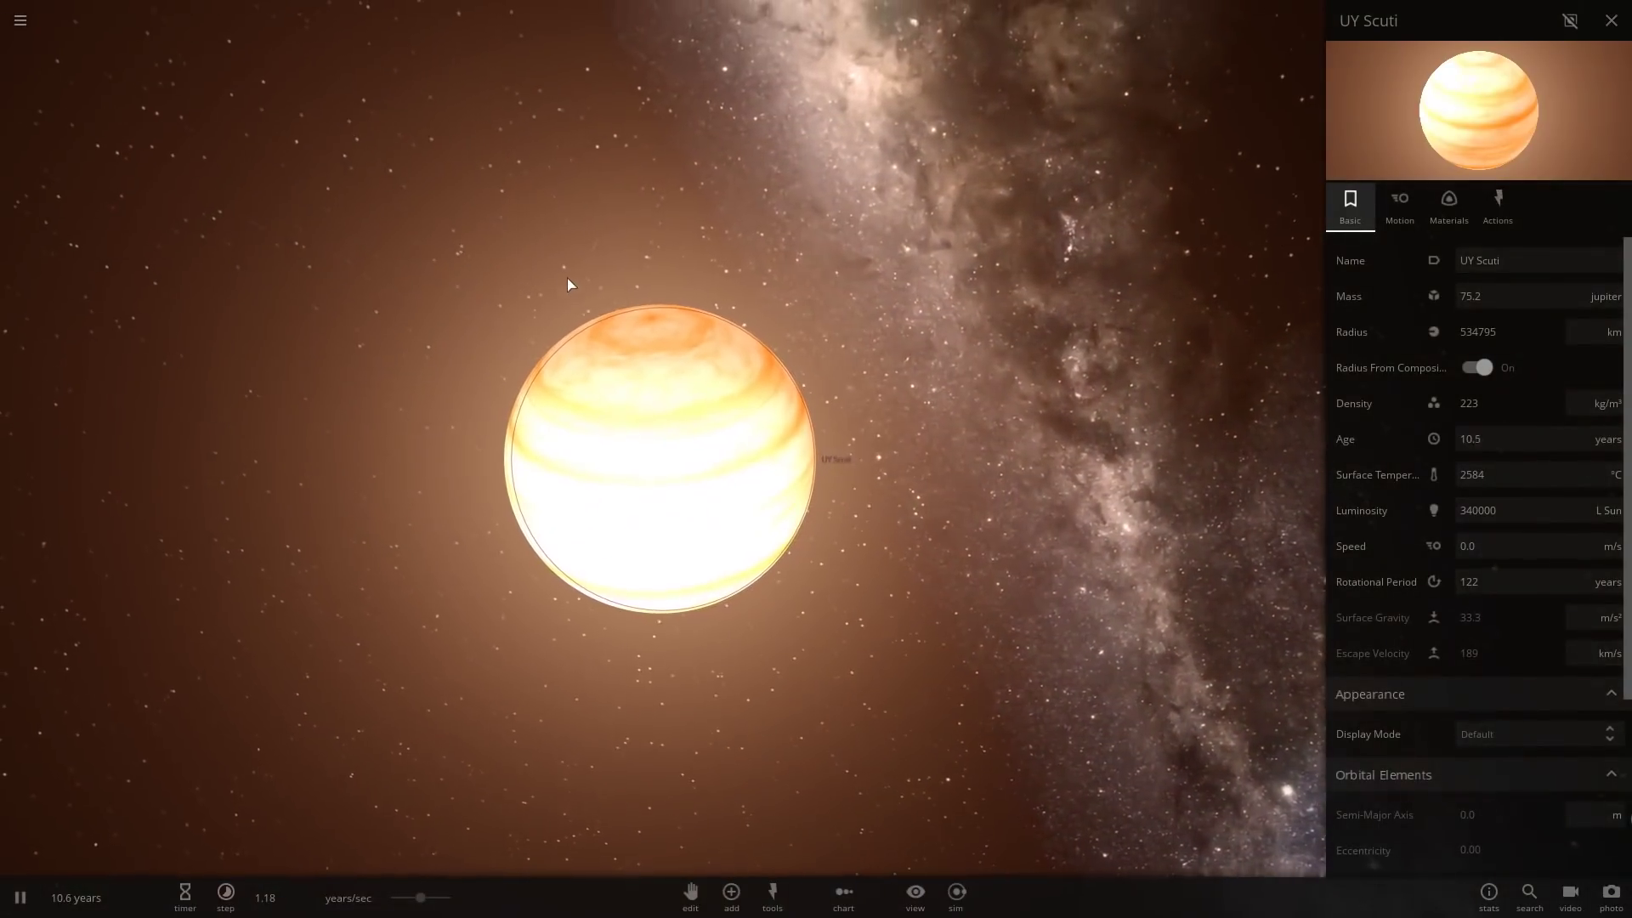
pyautogui.press('KP_Add')
pyautogui.press('KP_Subtract')
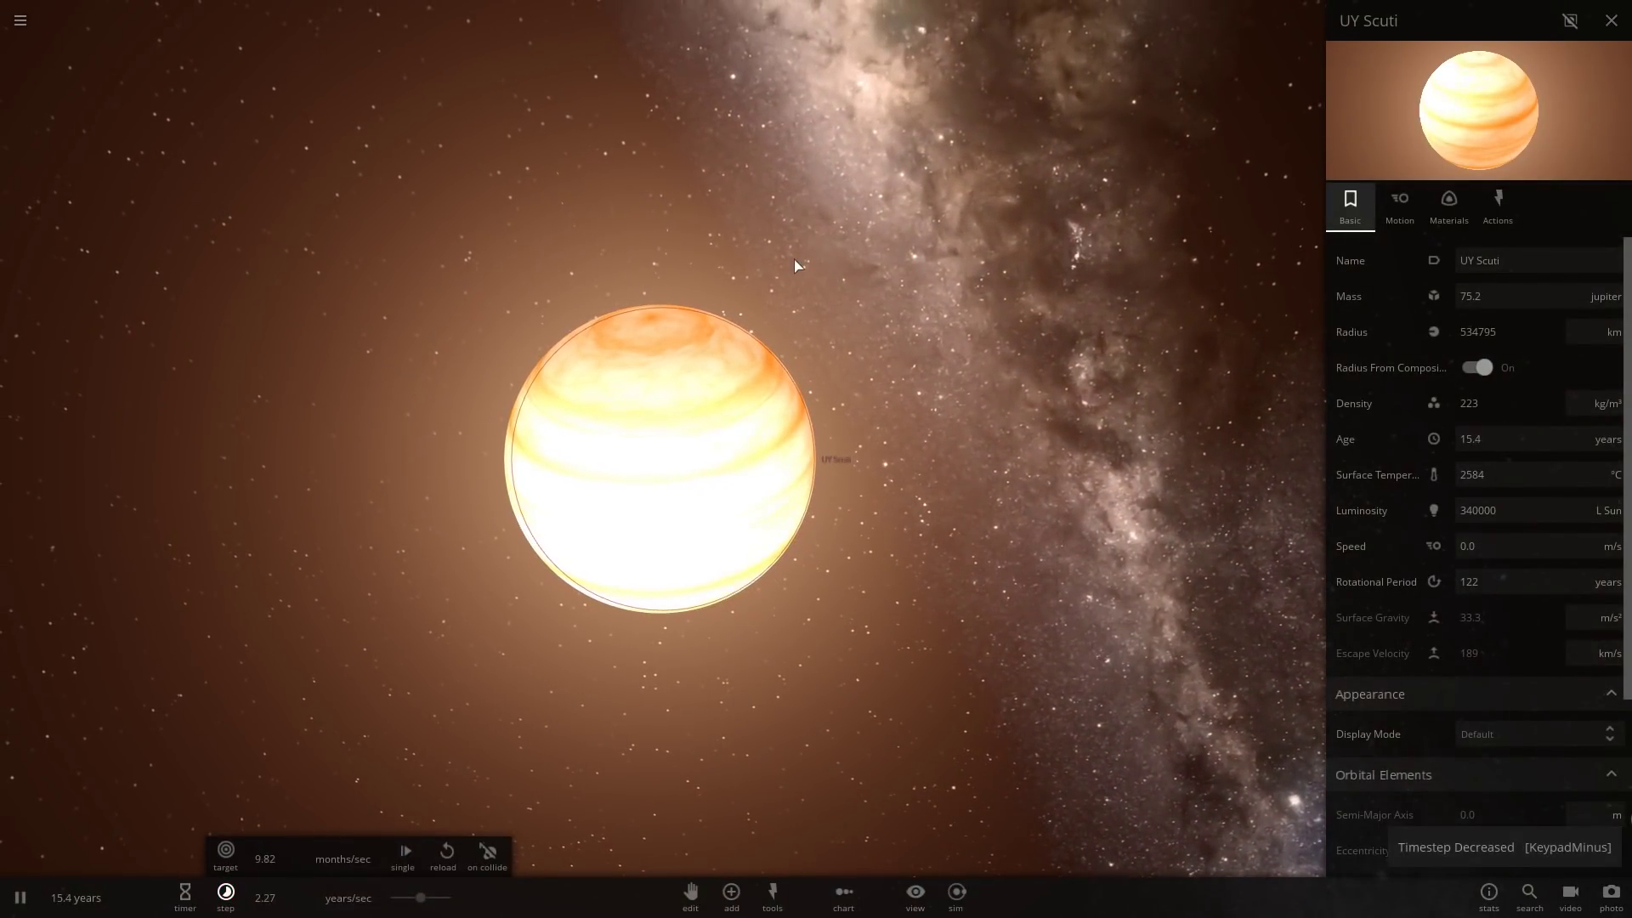
pyautogui.press('KP_Subtract')
pyautogui.press('KP_Subtract')
pyautogui.press('KP_Subtract')
pyautogui.press('KP_Subtract')
pyautogui.press('KP_Subtract')
pyautogui.press('KP_Subtract')
pyautogui.press('KP_Subtract')
pyautogui.press('KP_Subtract')
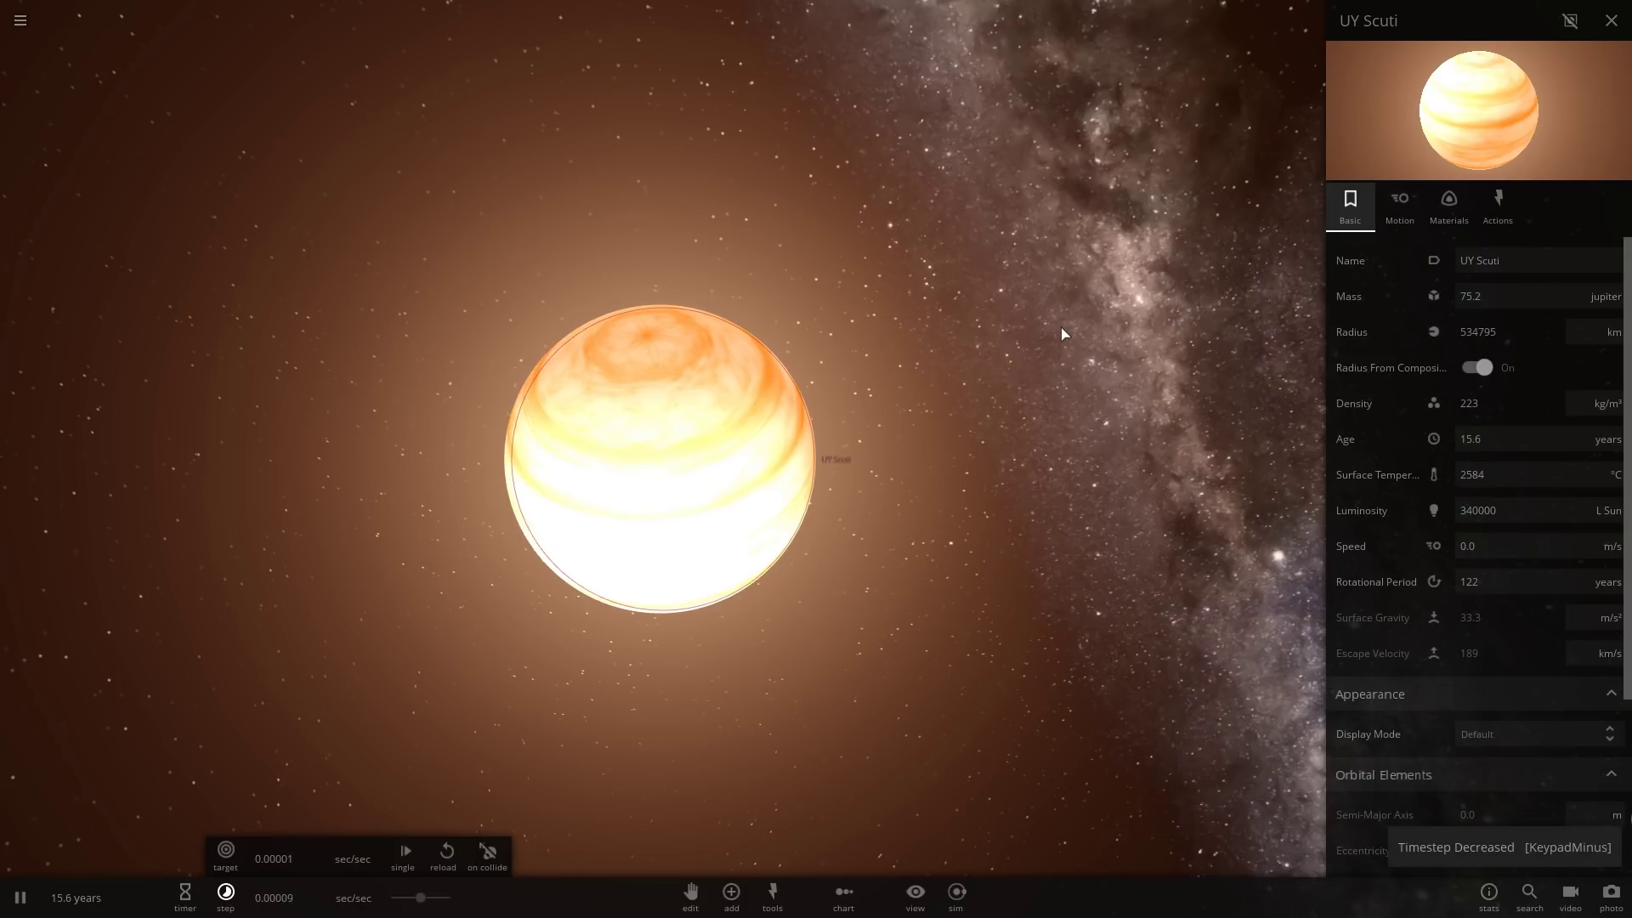
# Close UY Scuti's properties, raise the simulation speed to about 800 ms/sec and keep the simulation running.
pyautogui.click(1062, 334)
pyautogui.press('KP_Add')
pyautogui.press('KP_Add')
pyautogui.press('KP_Add')
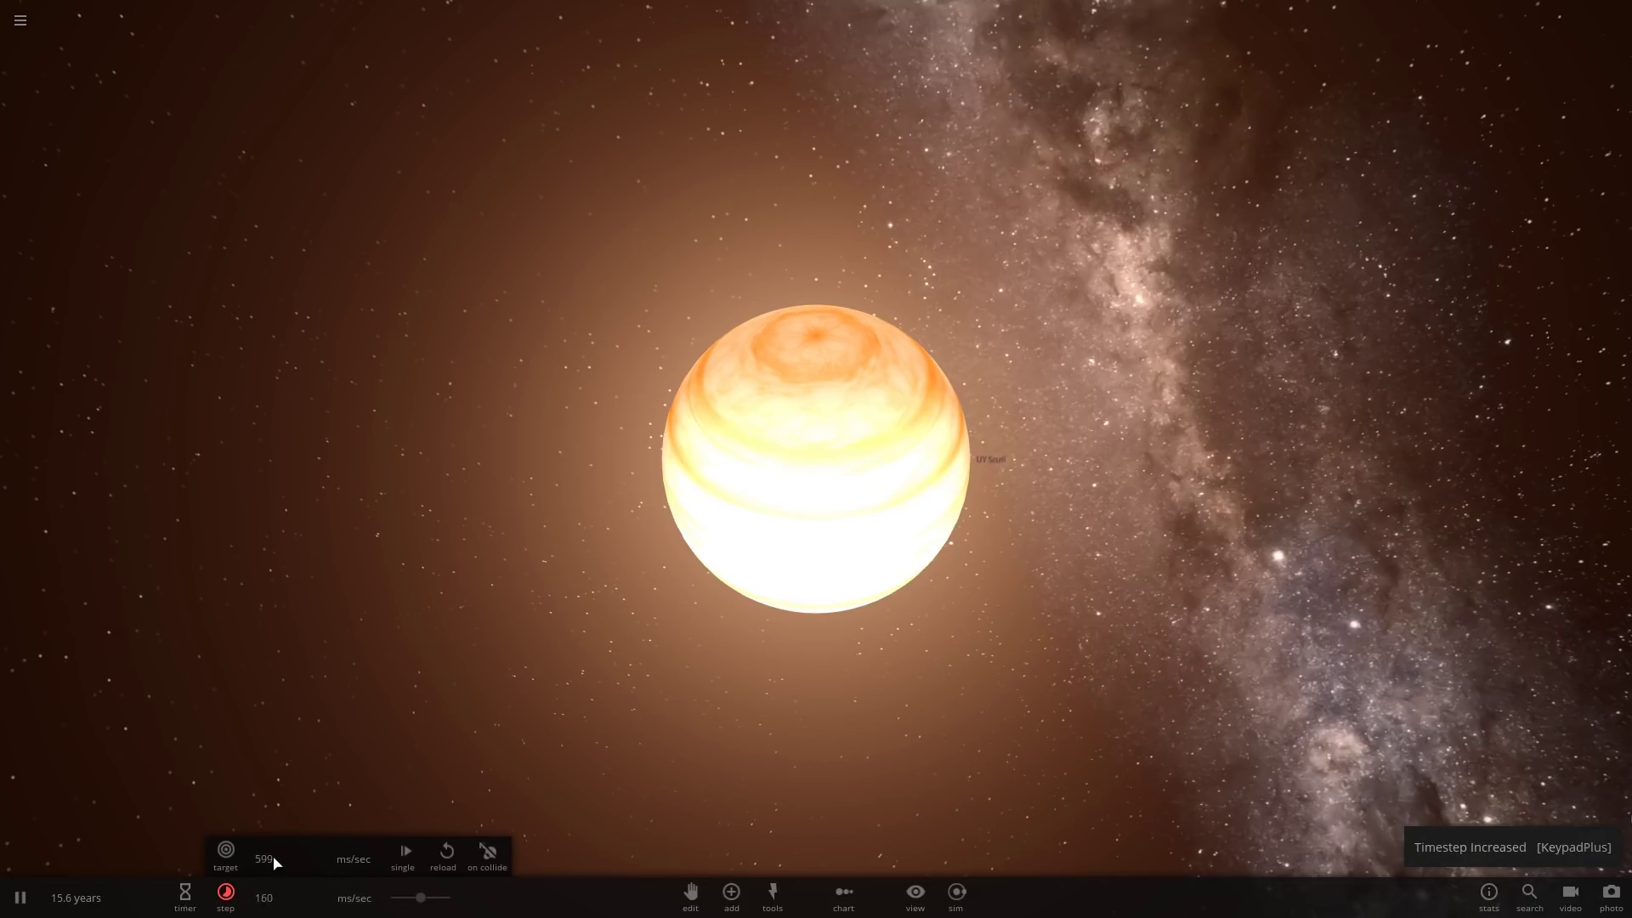
pyautogui.press('space')
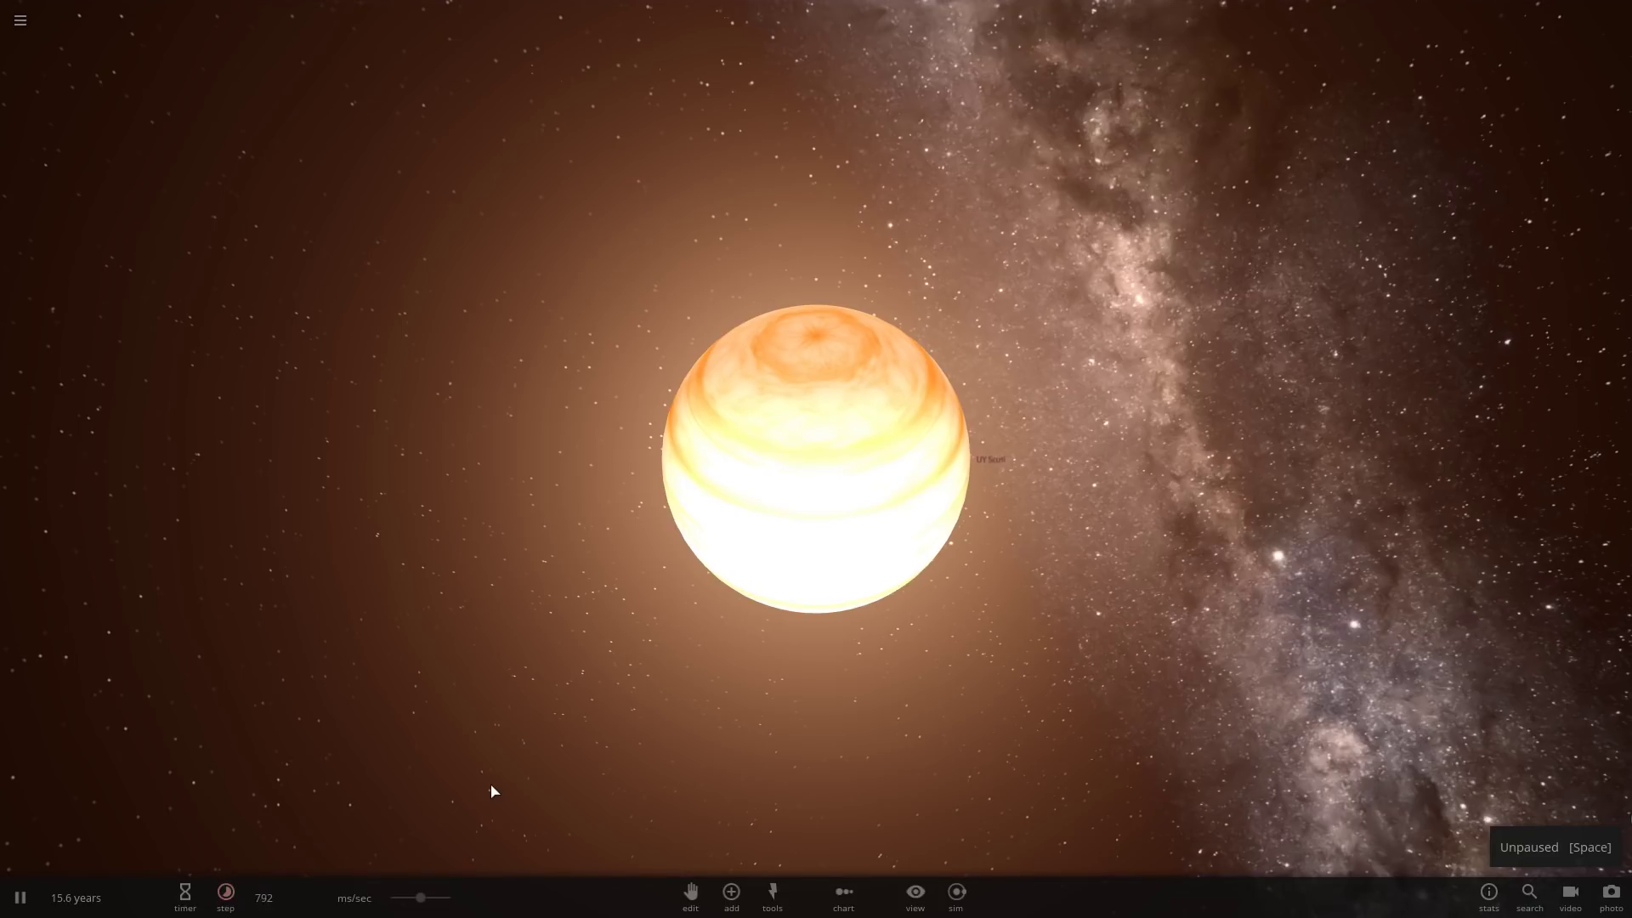
# Raise the simulation speed to about 4 sec/sec and delete UY Scuti's remnant from between the two black holes.
pyautogui.press('KP_Add')
pyautogui.scroll(-15, 816, 456)
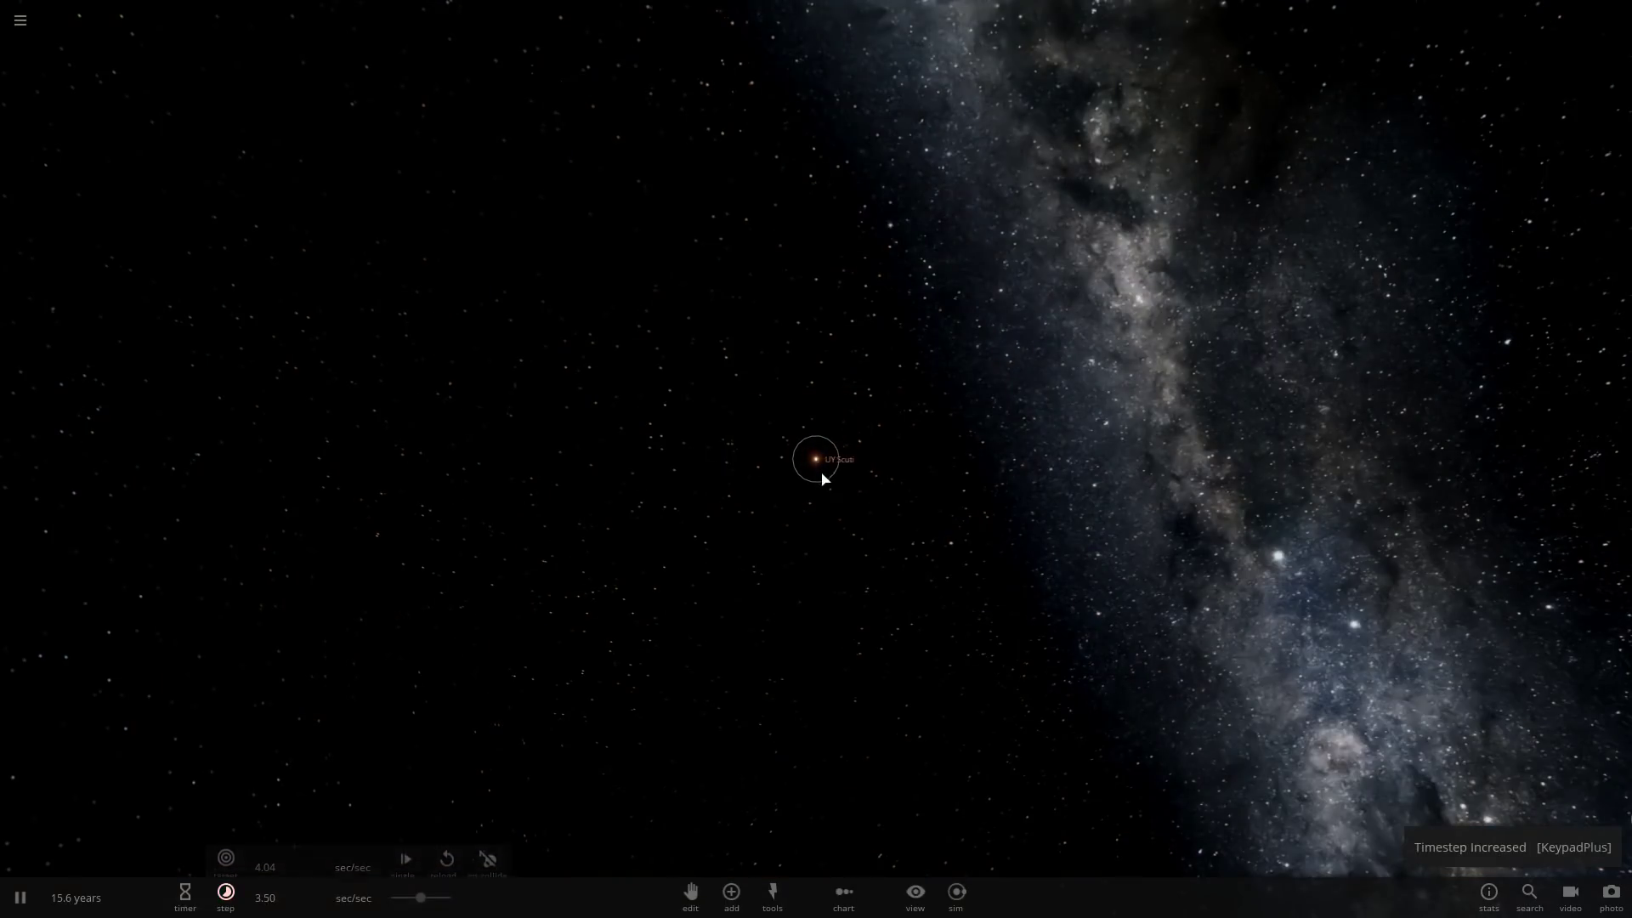
pyautogui.click(827, 454)
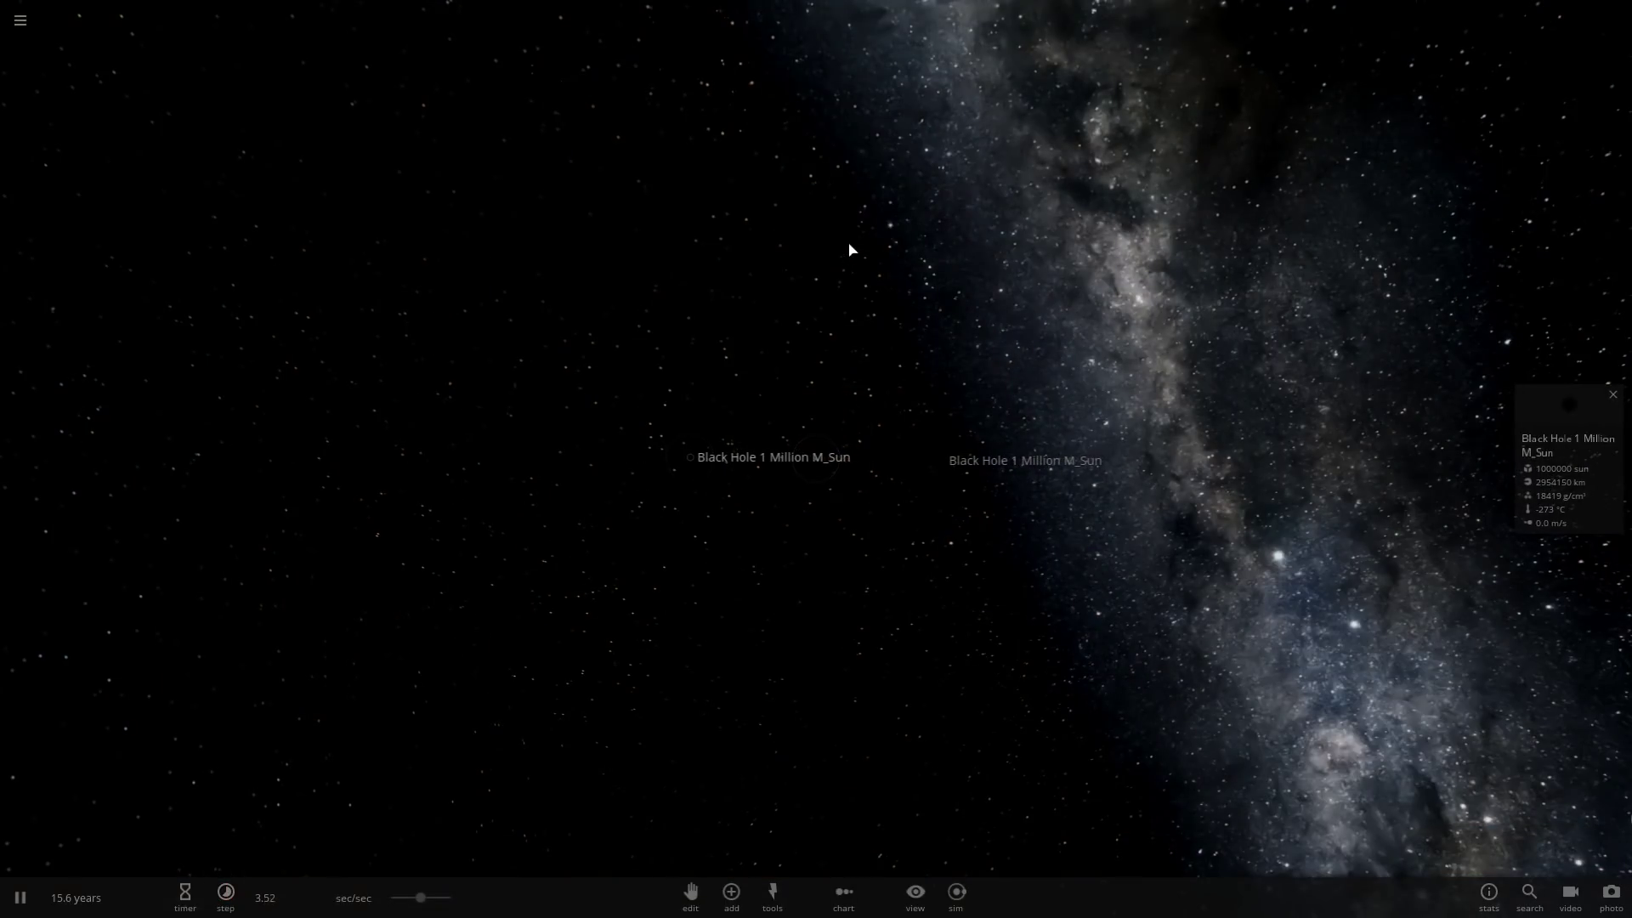
pyautogui.moveTo(849, 245); pyautogui.dragTo(889, 467)
pyautogui.scroll(3, 990, 462)
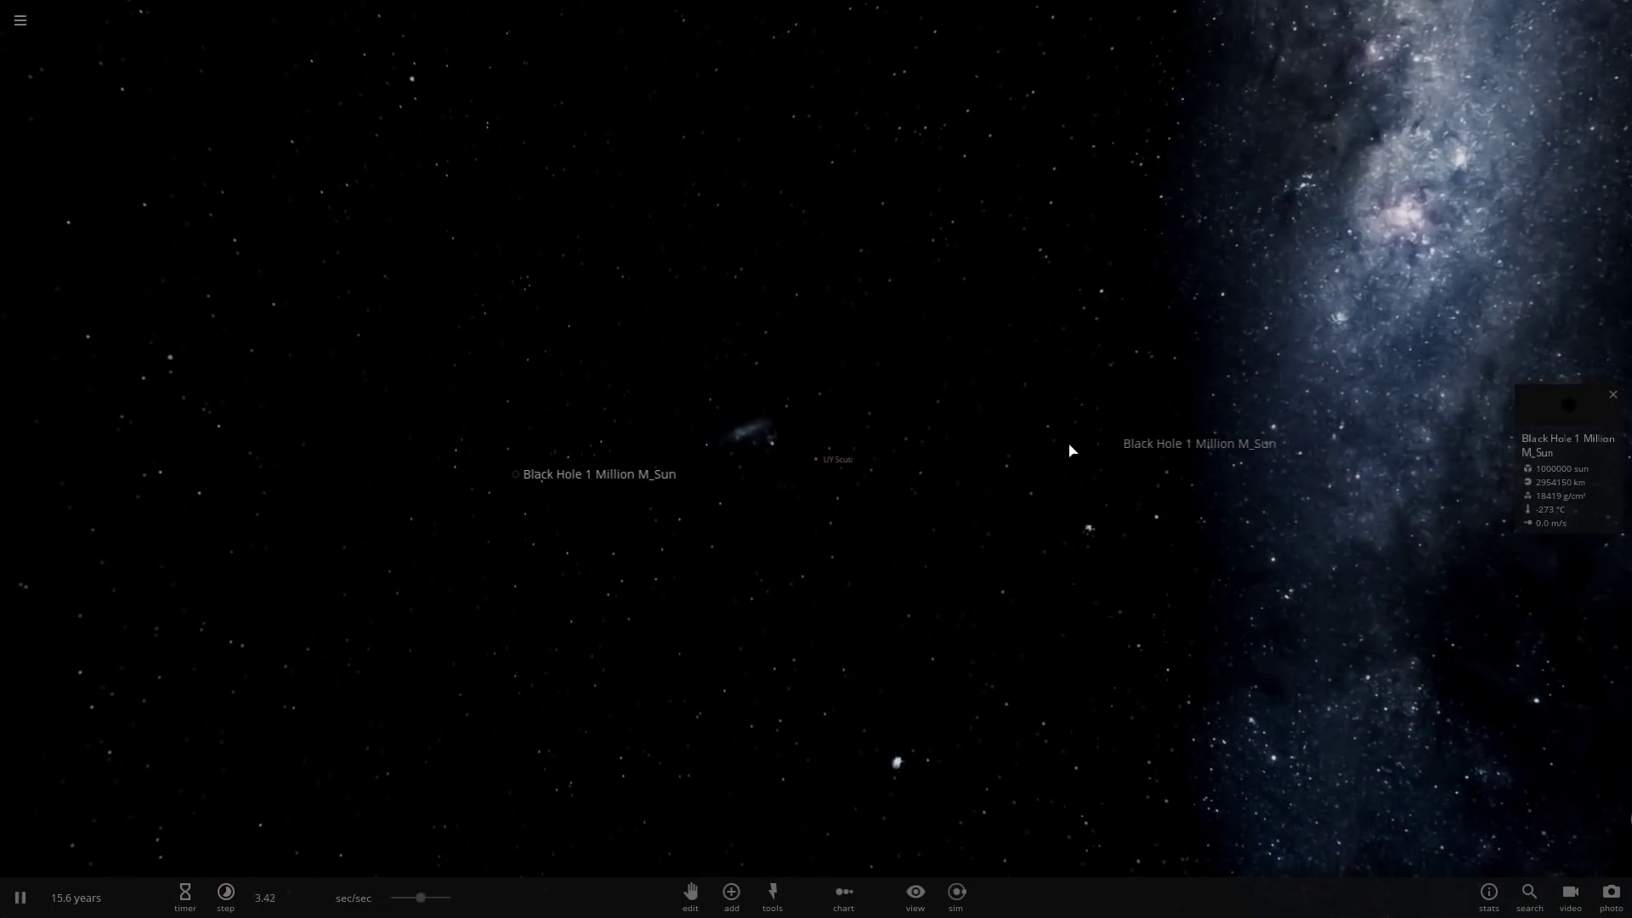
pyautogui.press('Delete')
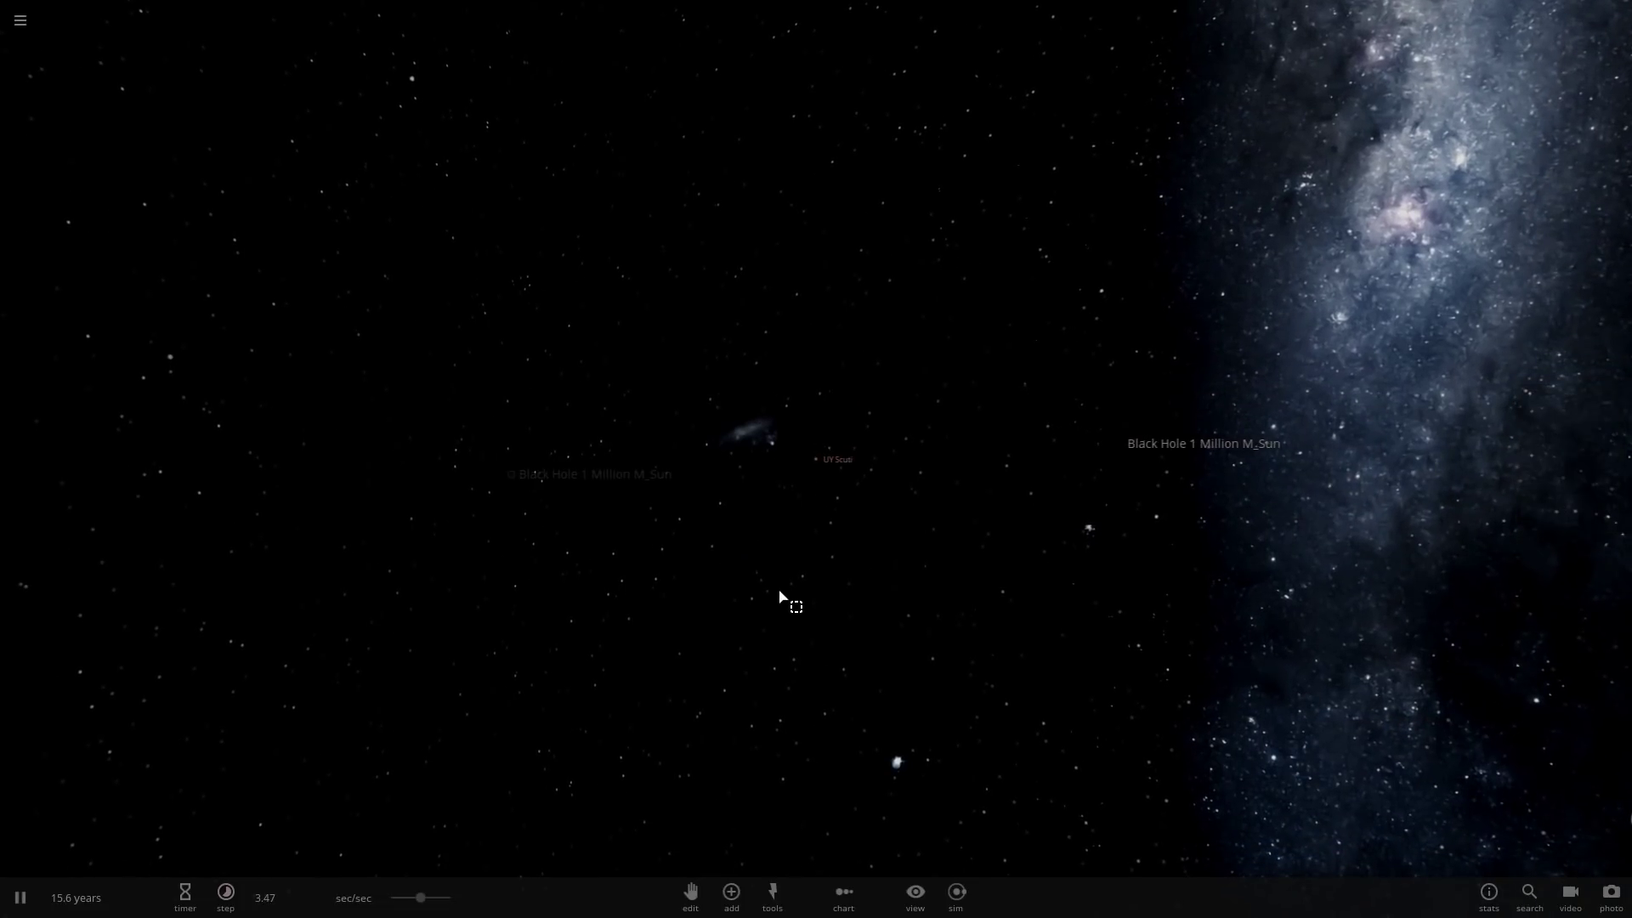
pyautogui.click(820, 467)
pyautogui.click(856, 580)
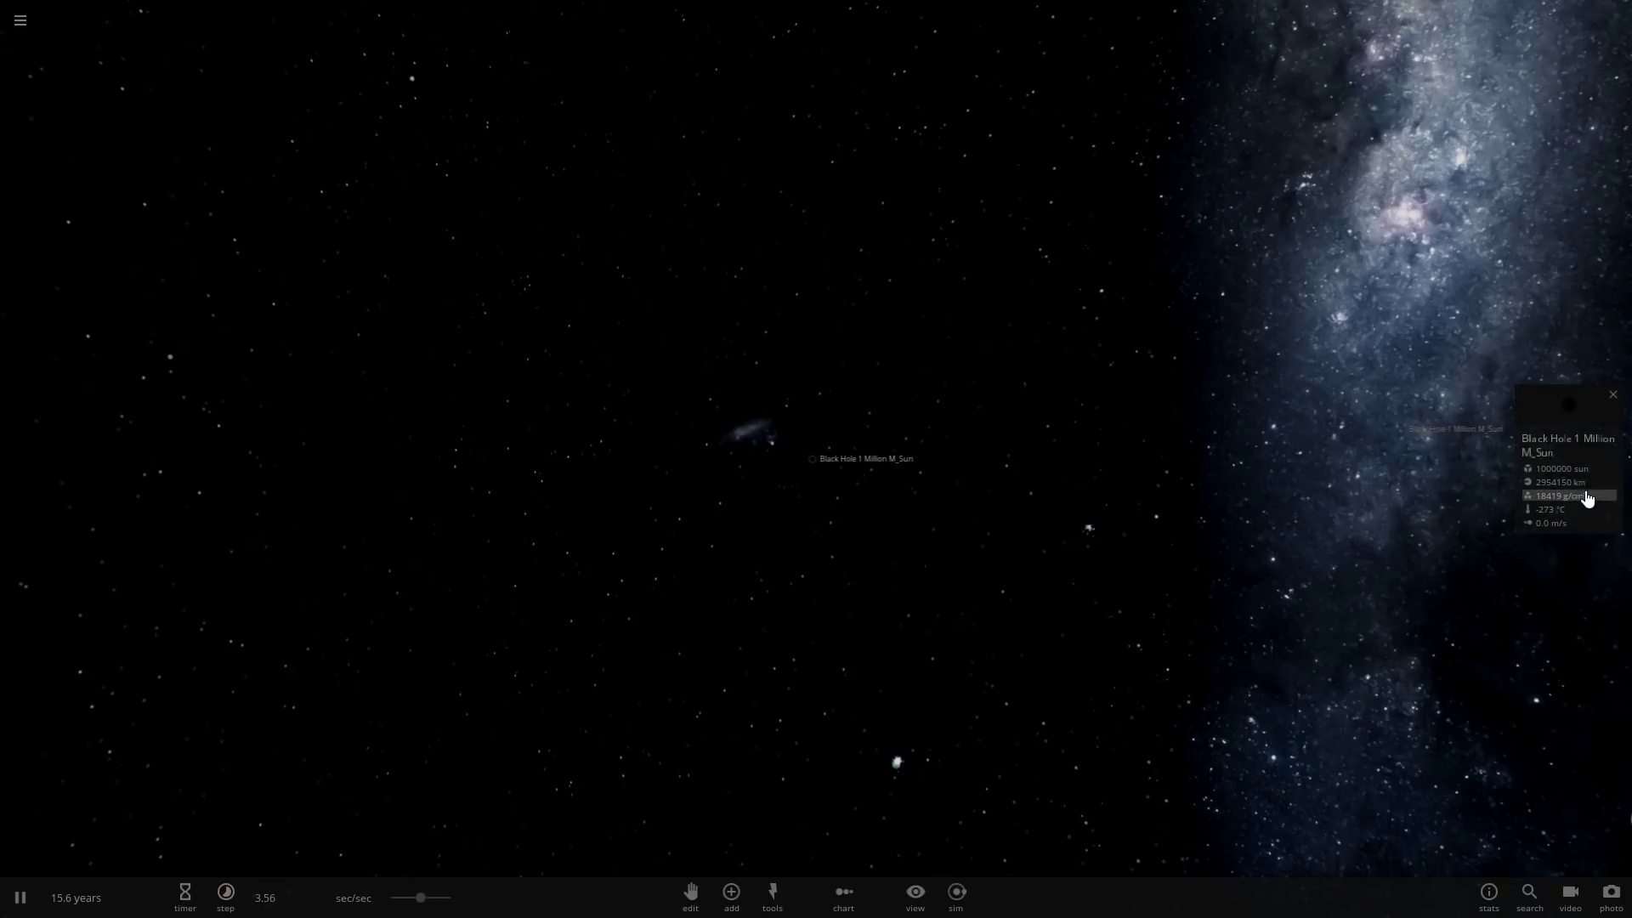
# Set the mass of both black holes to 100000000 solar masses and close their properties.
pyautogui.click(1588, 495)
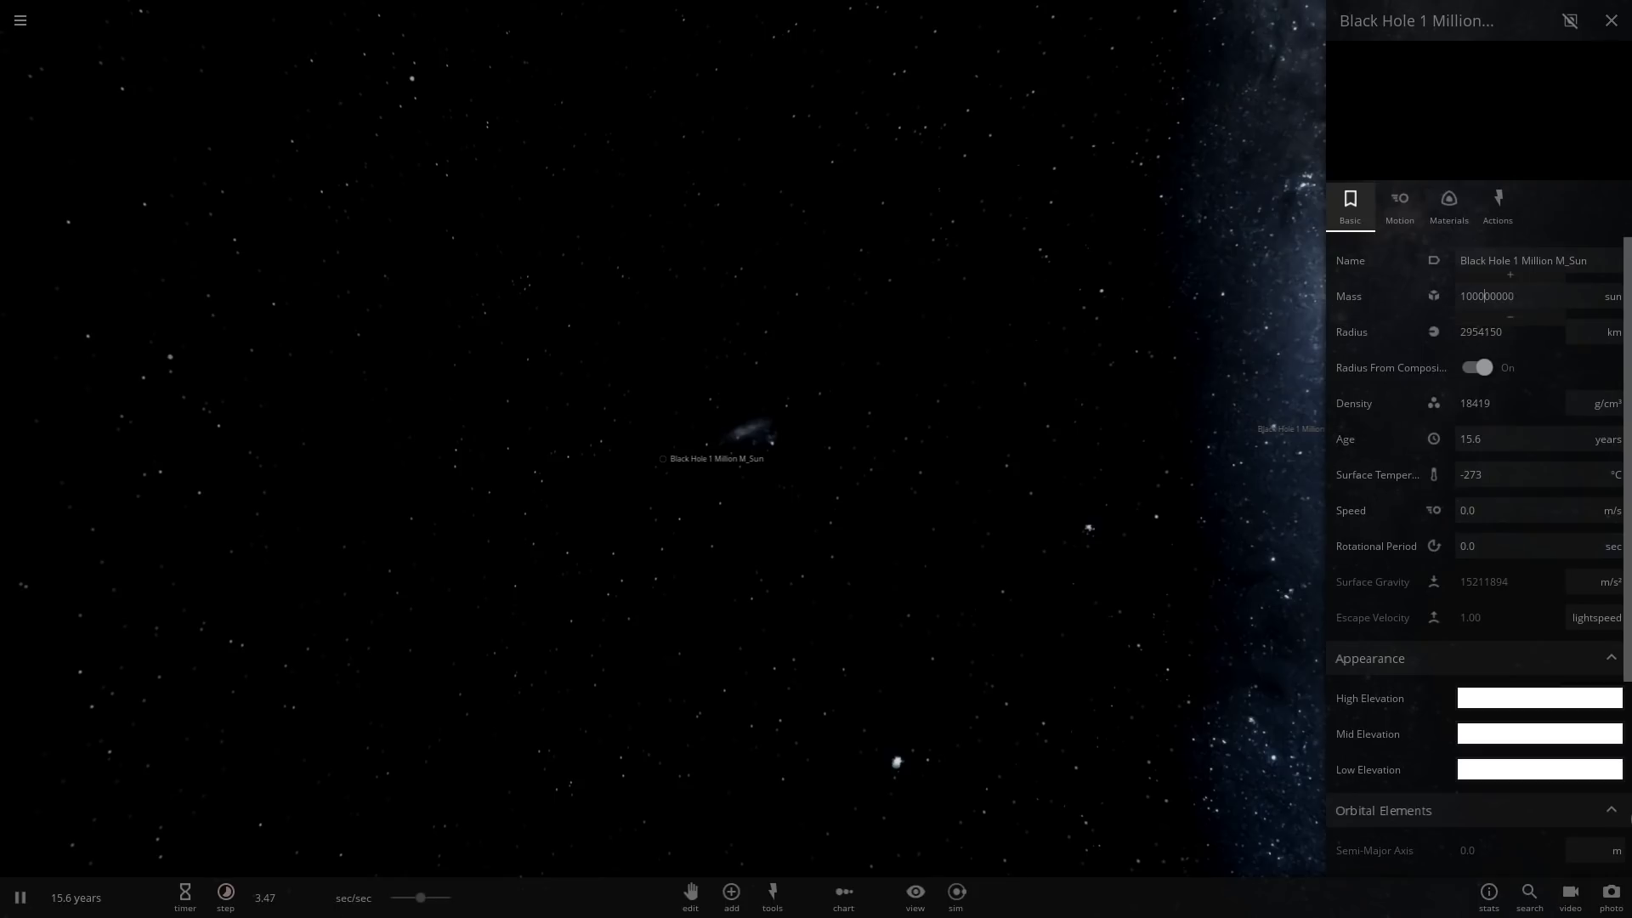
pyautogui.press('Return')
pyautogui.click(1250, 431)
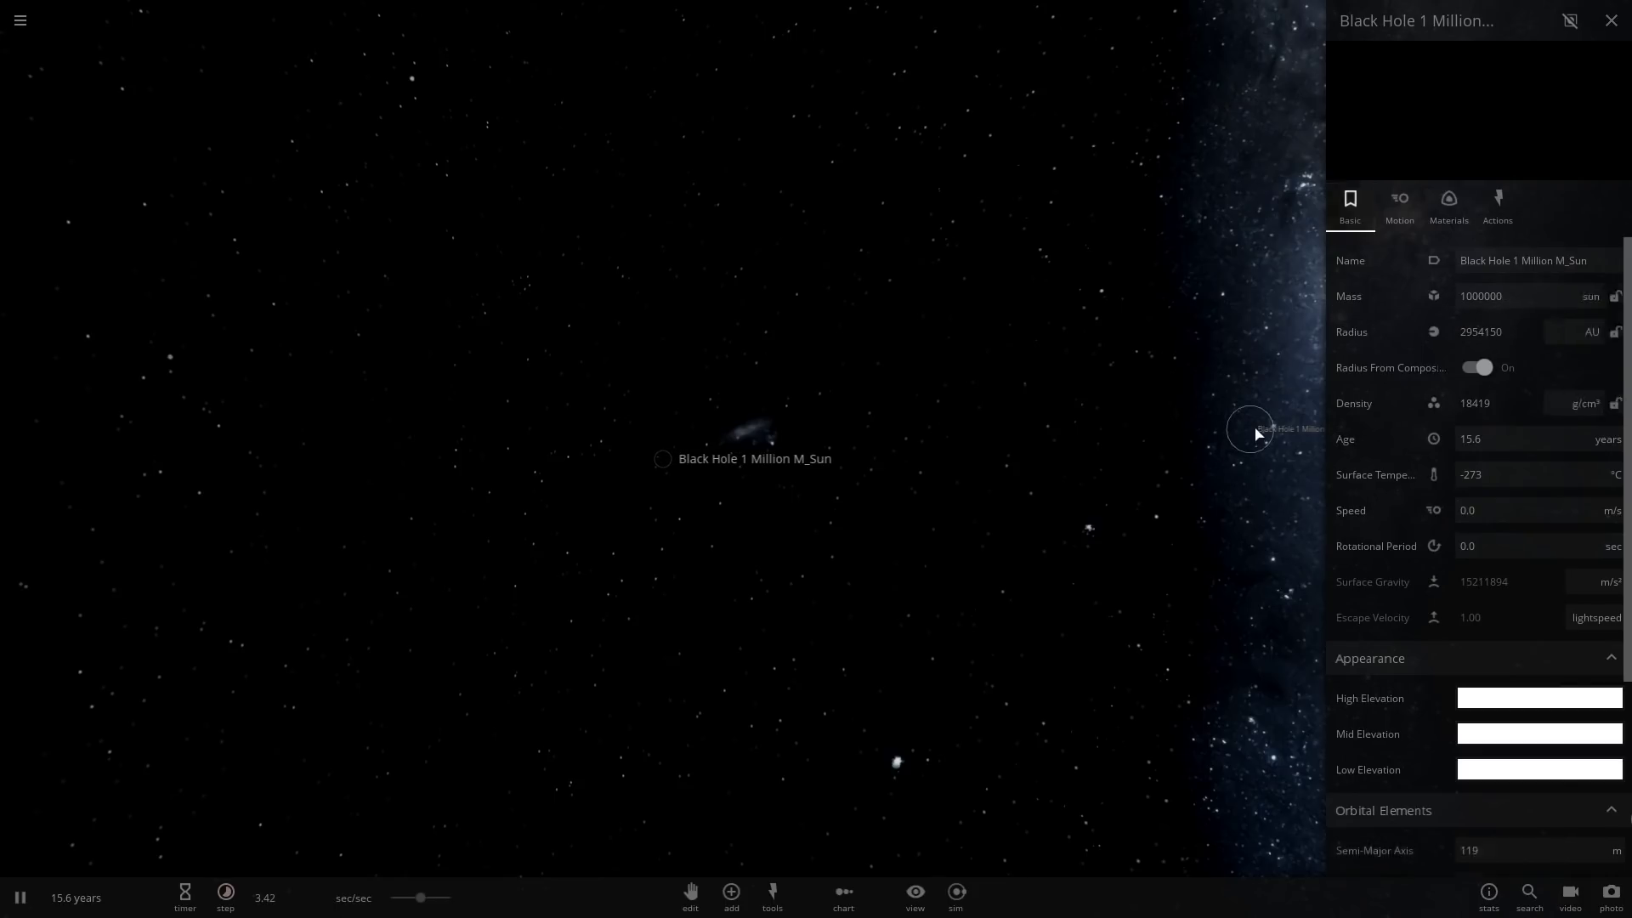
pyautogui.click(1494, 295)
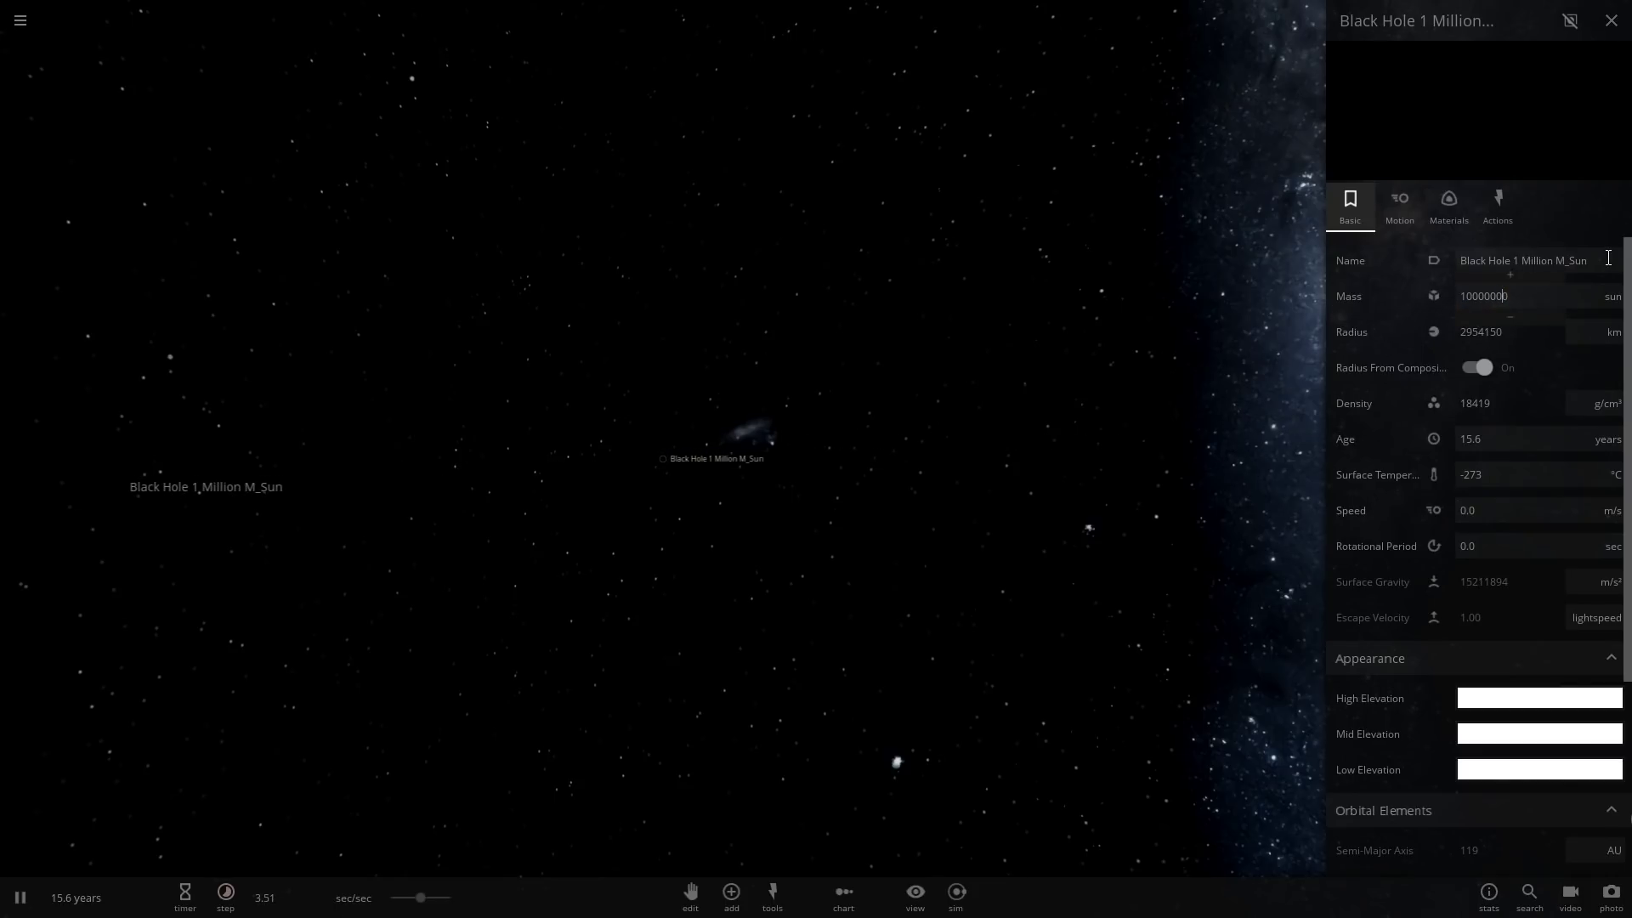
pyautogui.press('Return')
pyautogui.press('Escape')
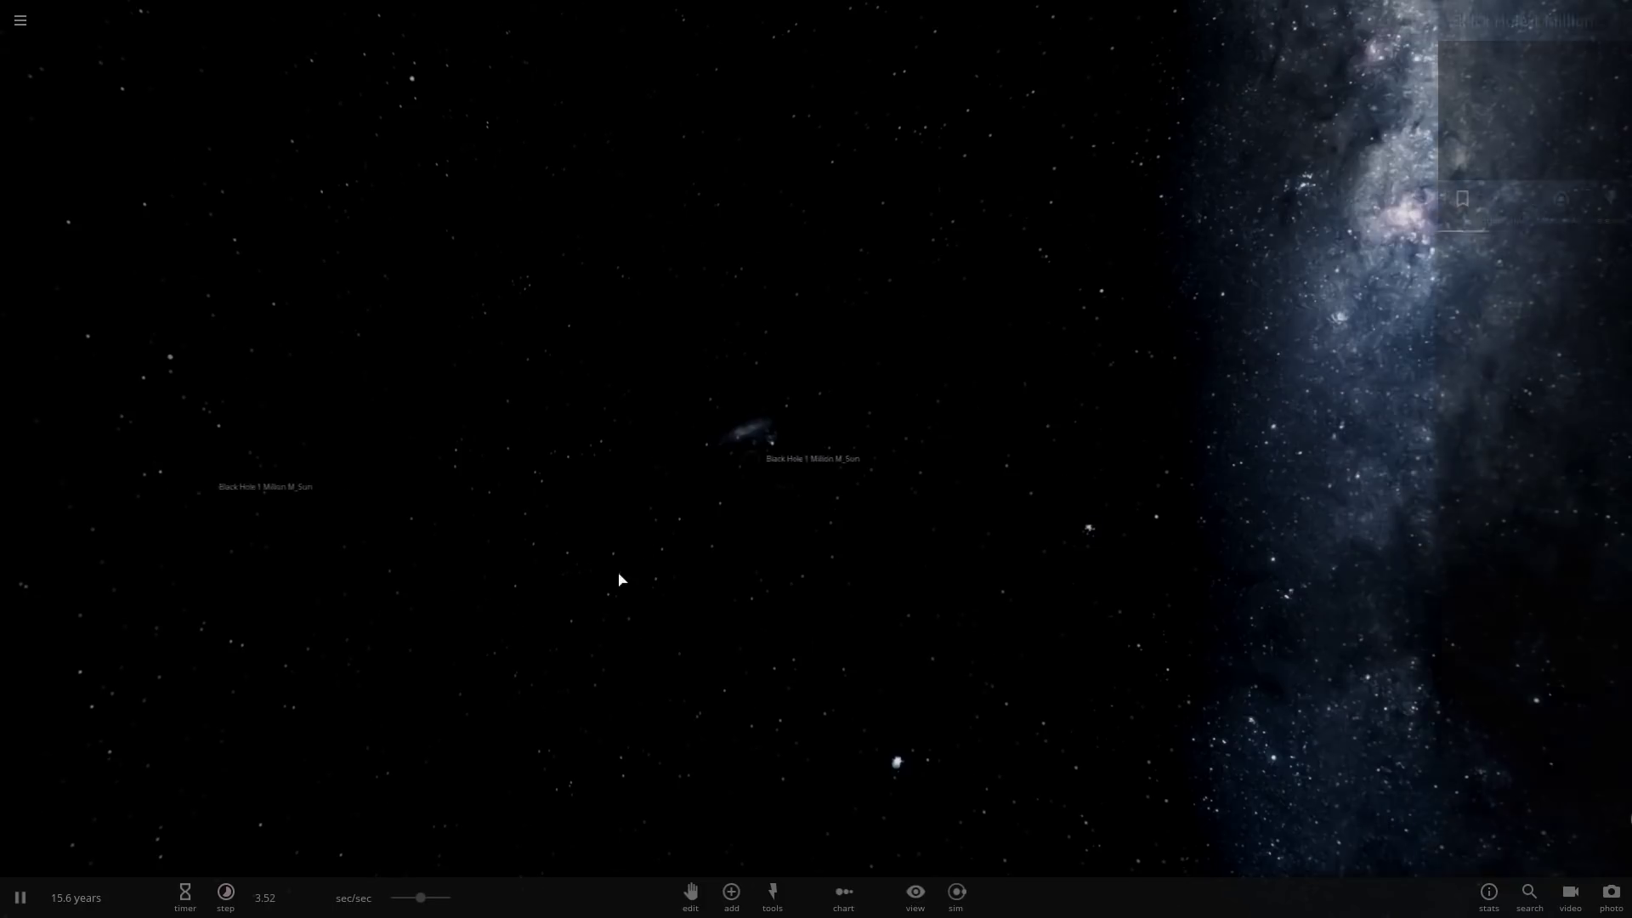
# Pause the simulation and bring up UY Scuti and VY Canis Majoris among the stars available to add as still objects.
pyautogui.click(731, 892)
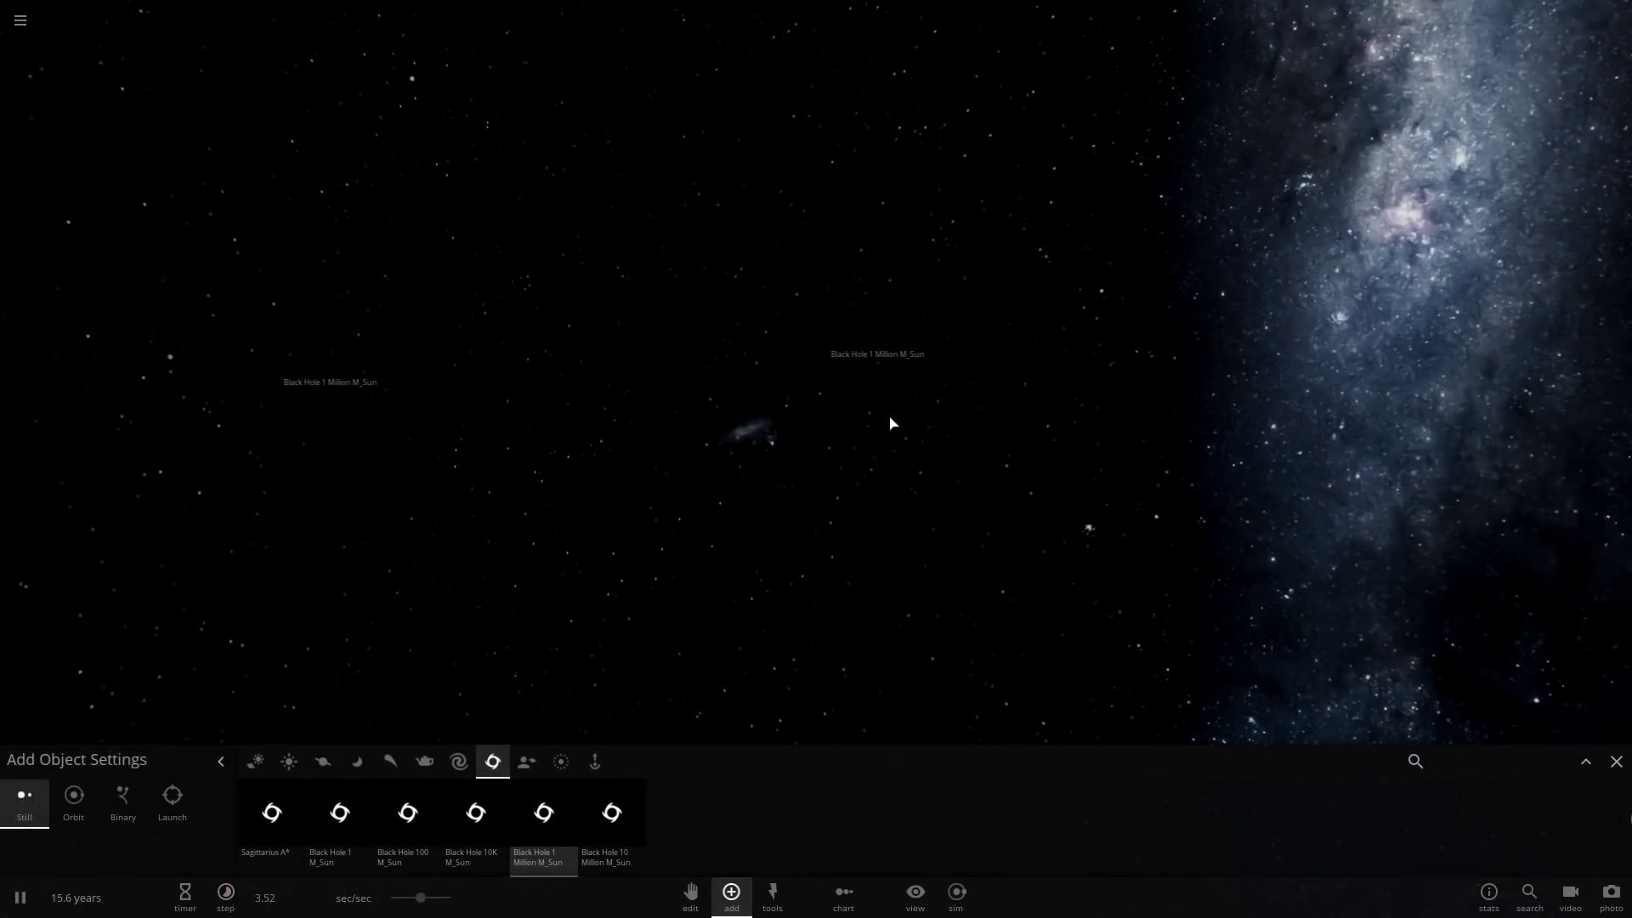
pyautogui.press('space')
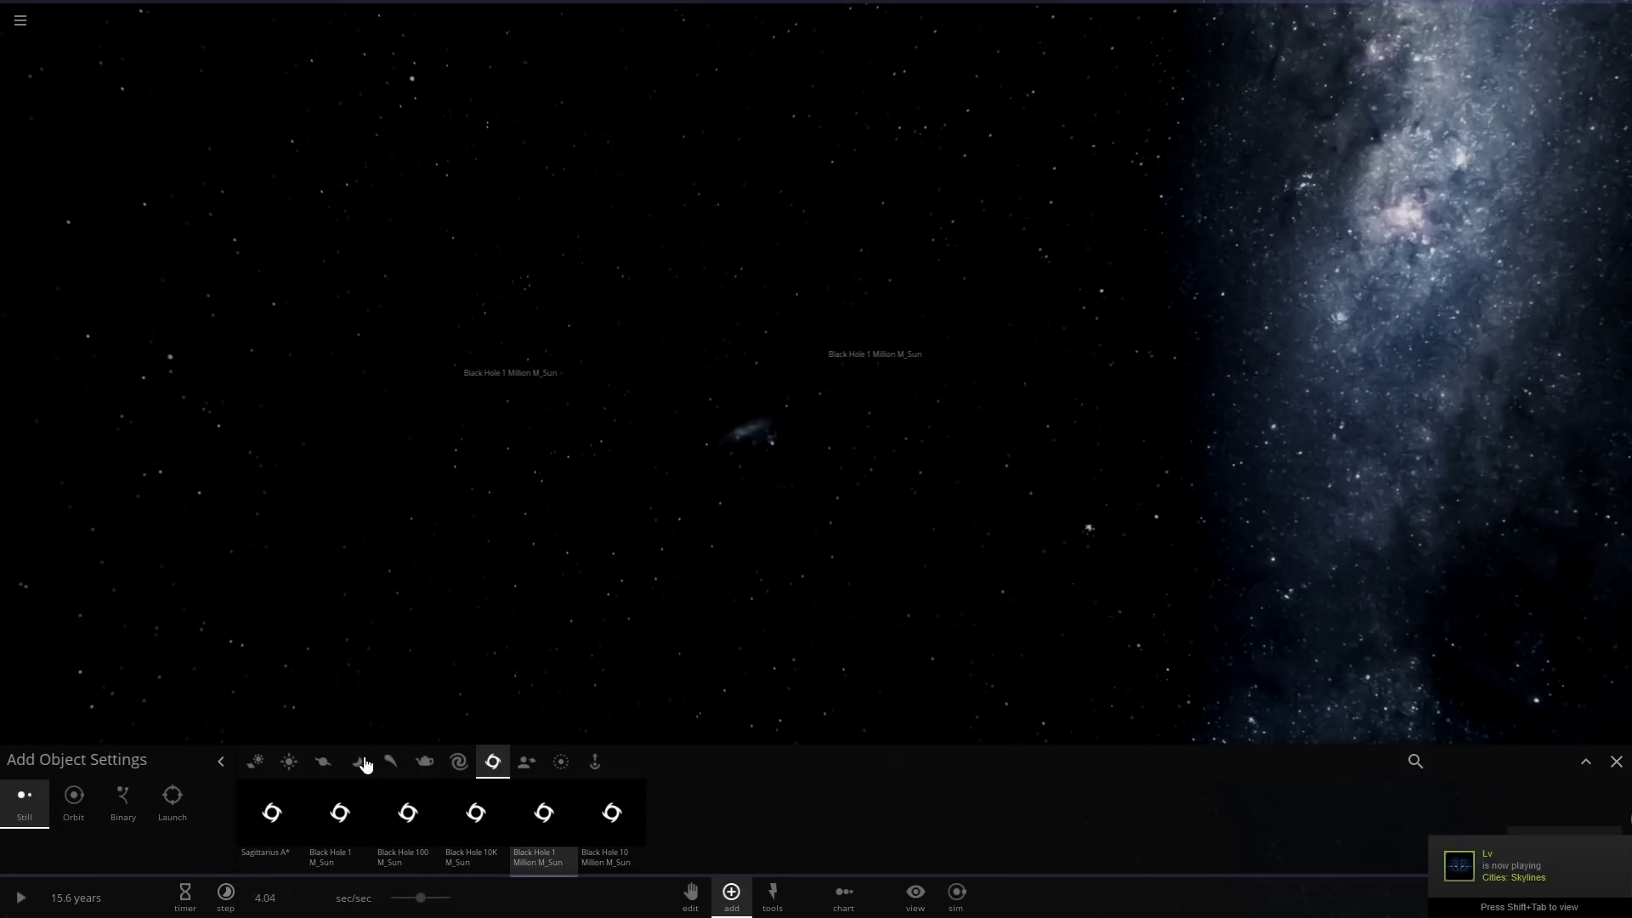
pyautogui.click(289, 760)
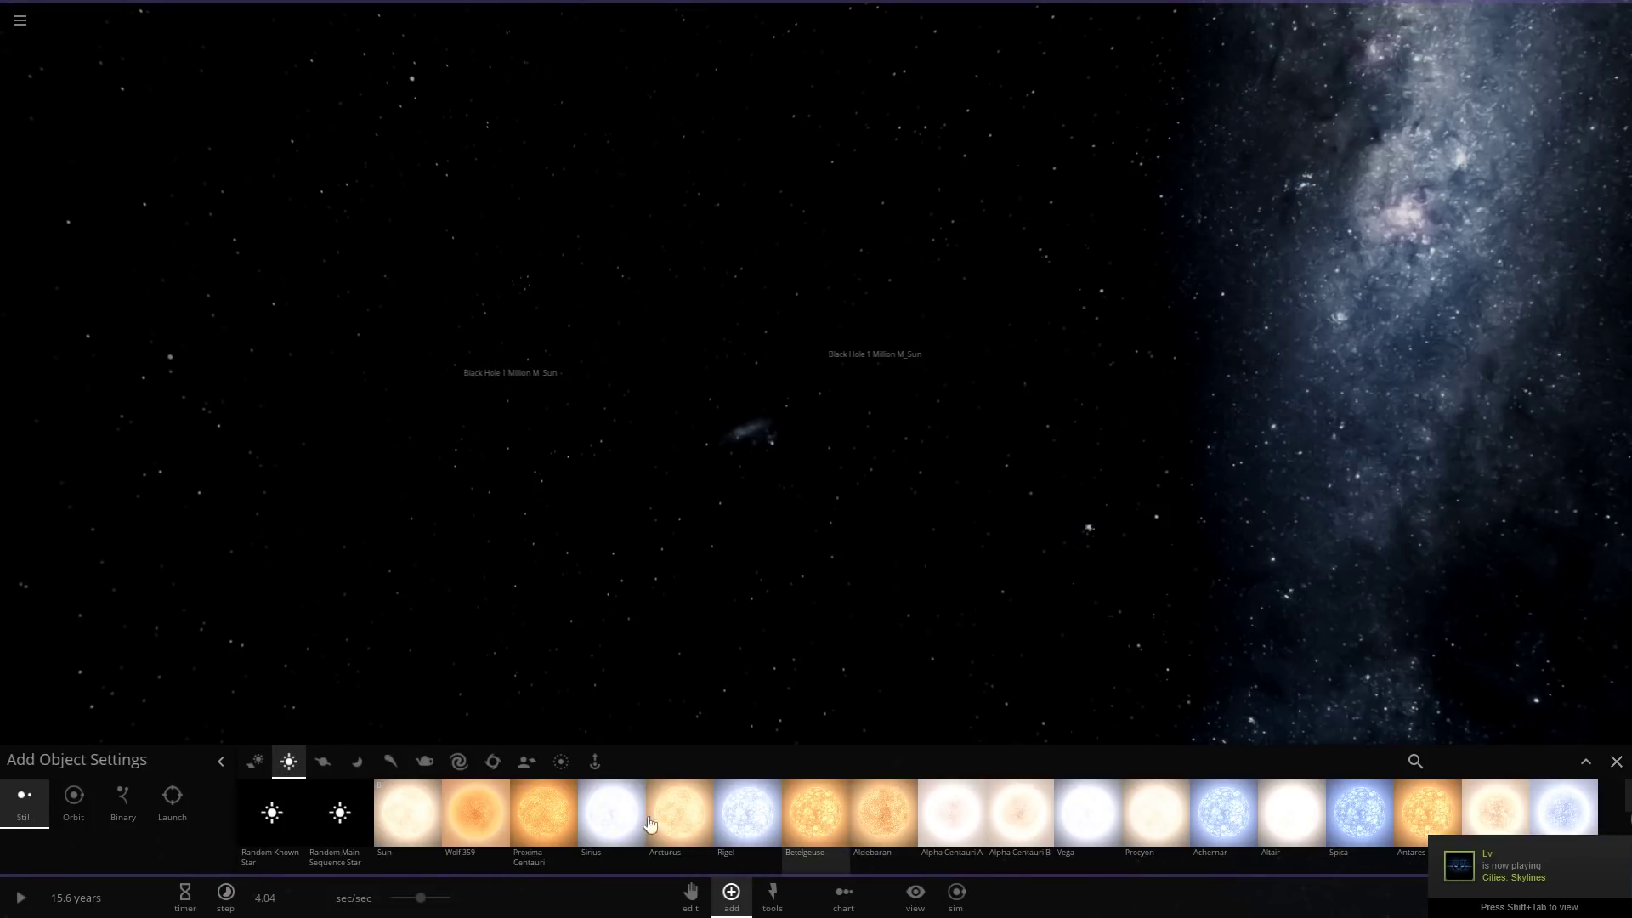
pyautogui.scroll(-10, 1027, 826)
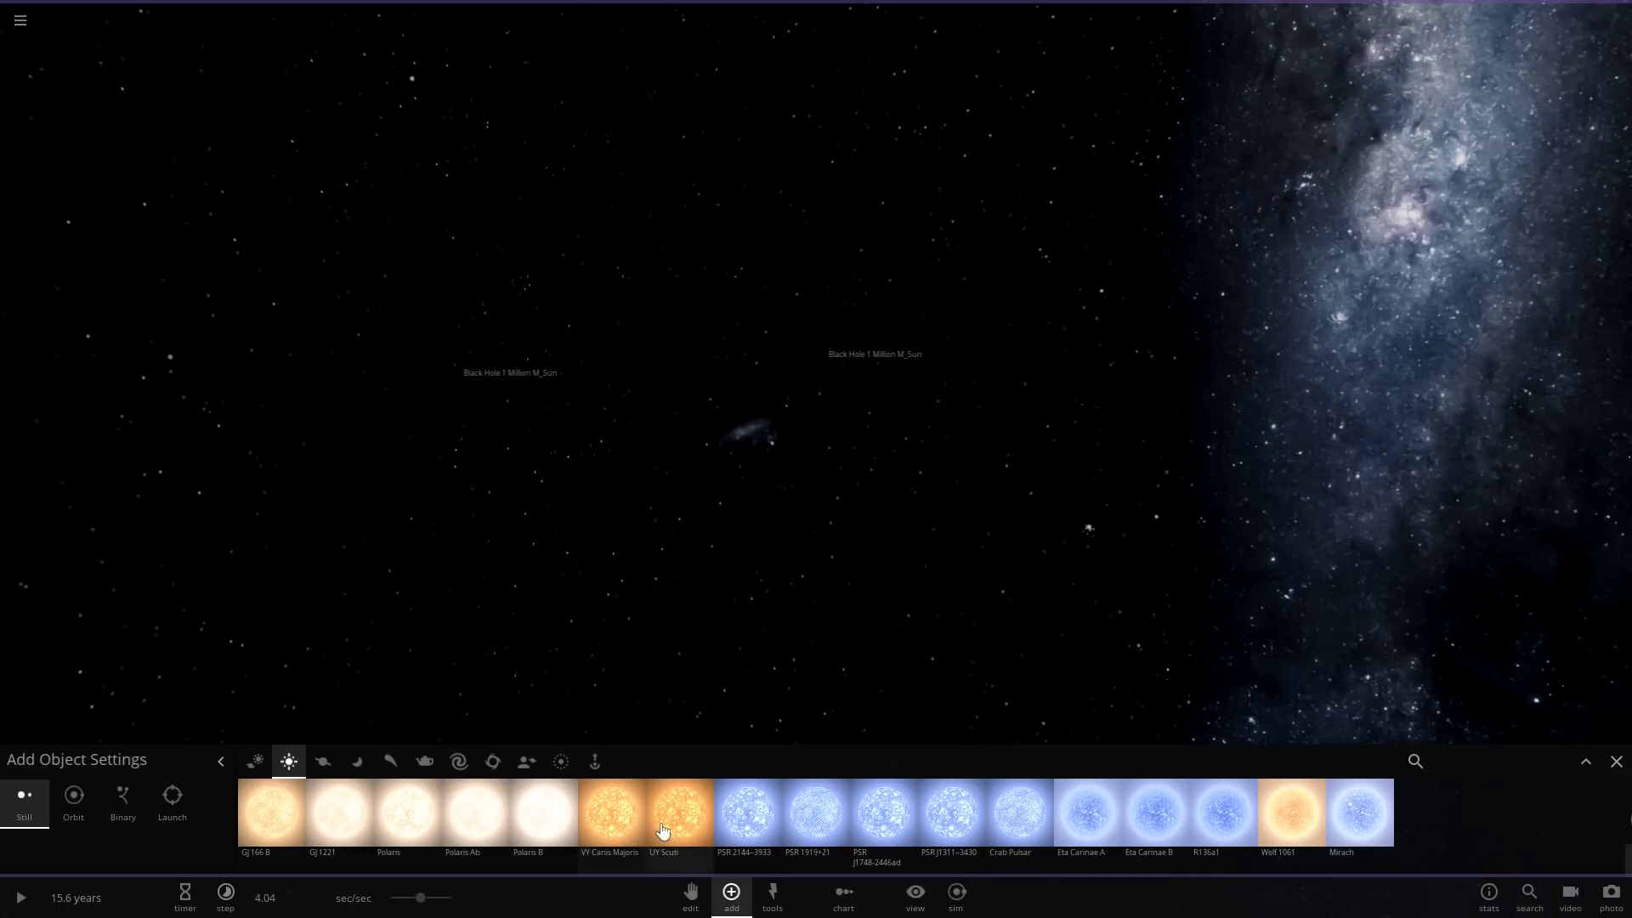
# Compare the available stars and place VY Canis Majoris as a still object between the two black holes.
pyautogui.moveTo(699, 833)
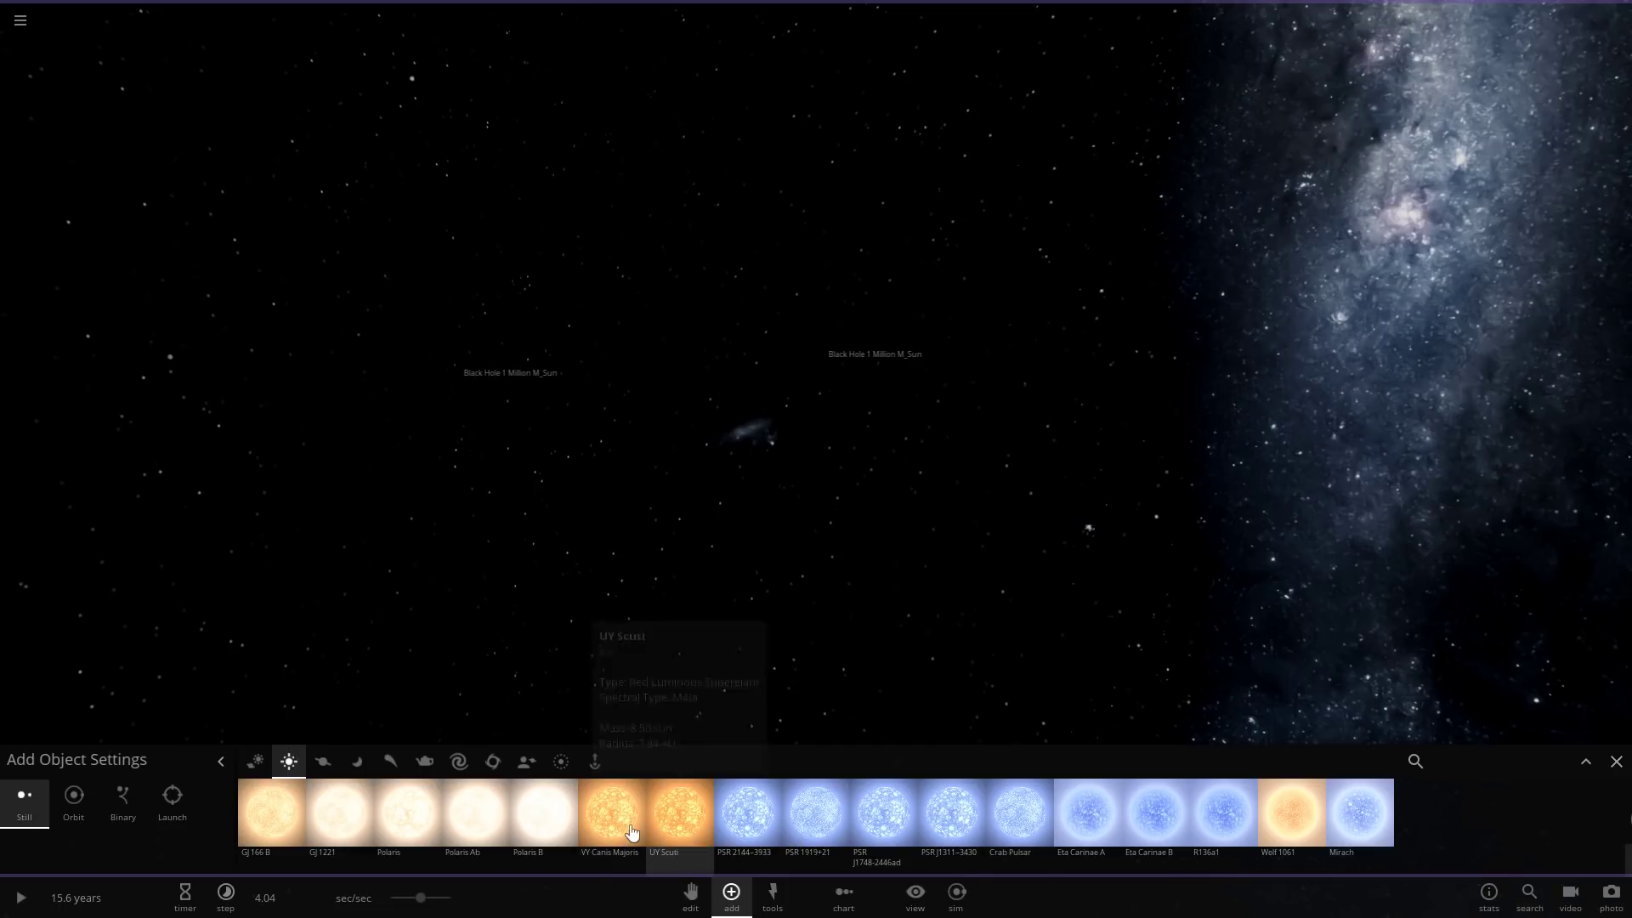
pyautogui.moveTo(631, 833)
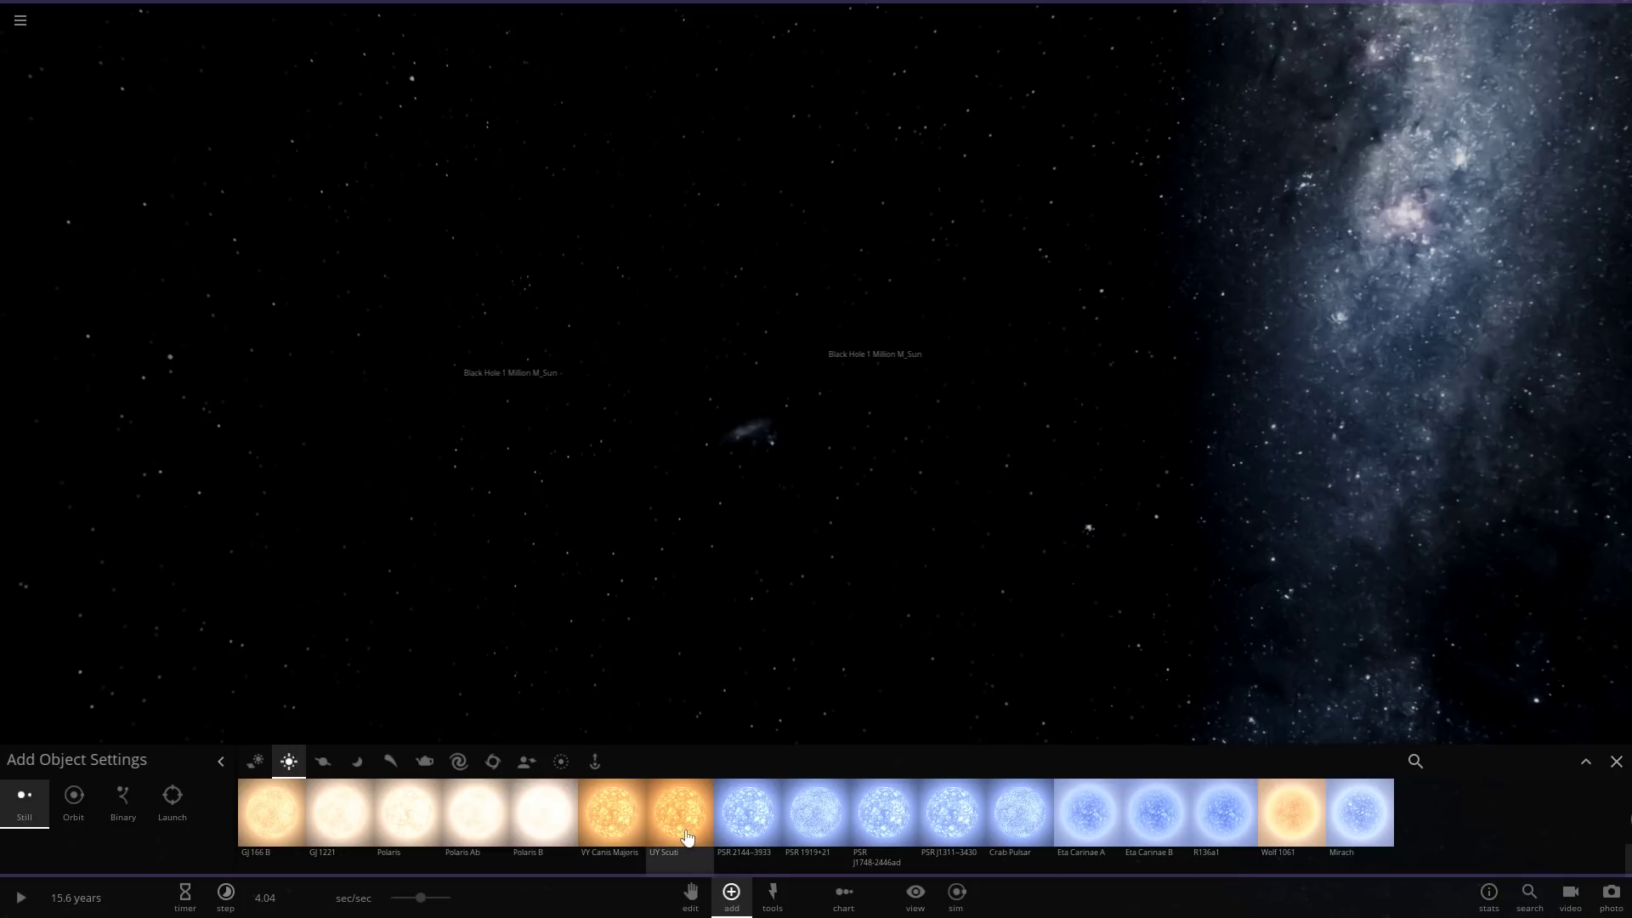
pyautogui.scroll(4, 735, 841)
pyautogui.scroll(-5, 733, 842)
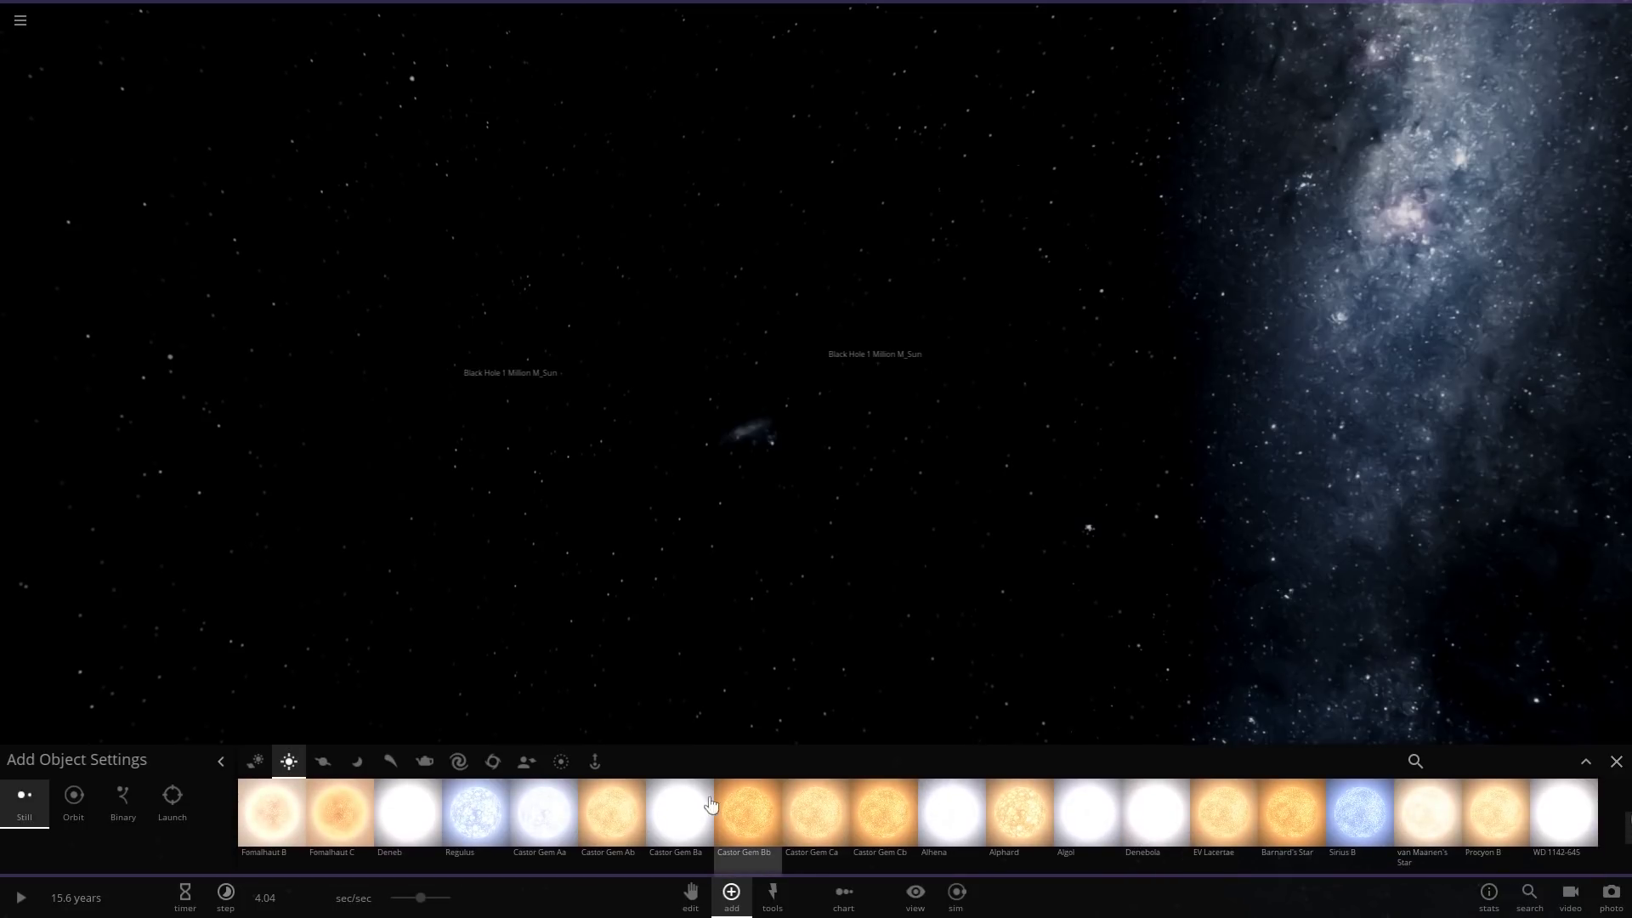
pyautogui.moveTo(746, 824)
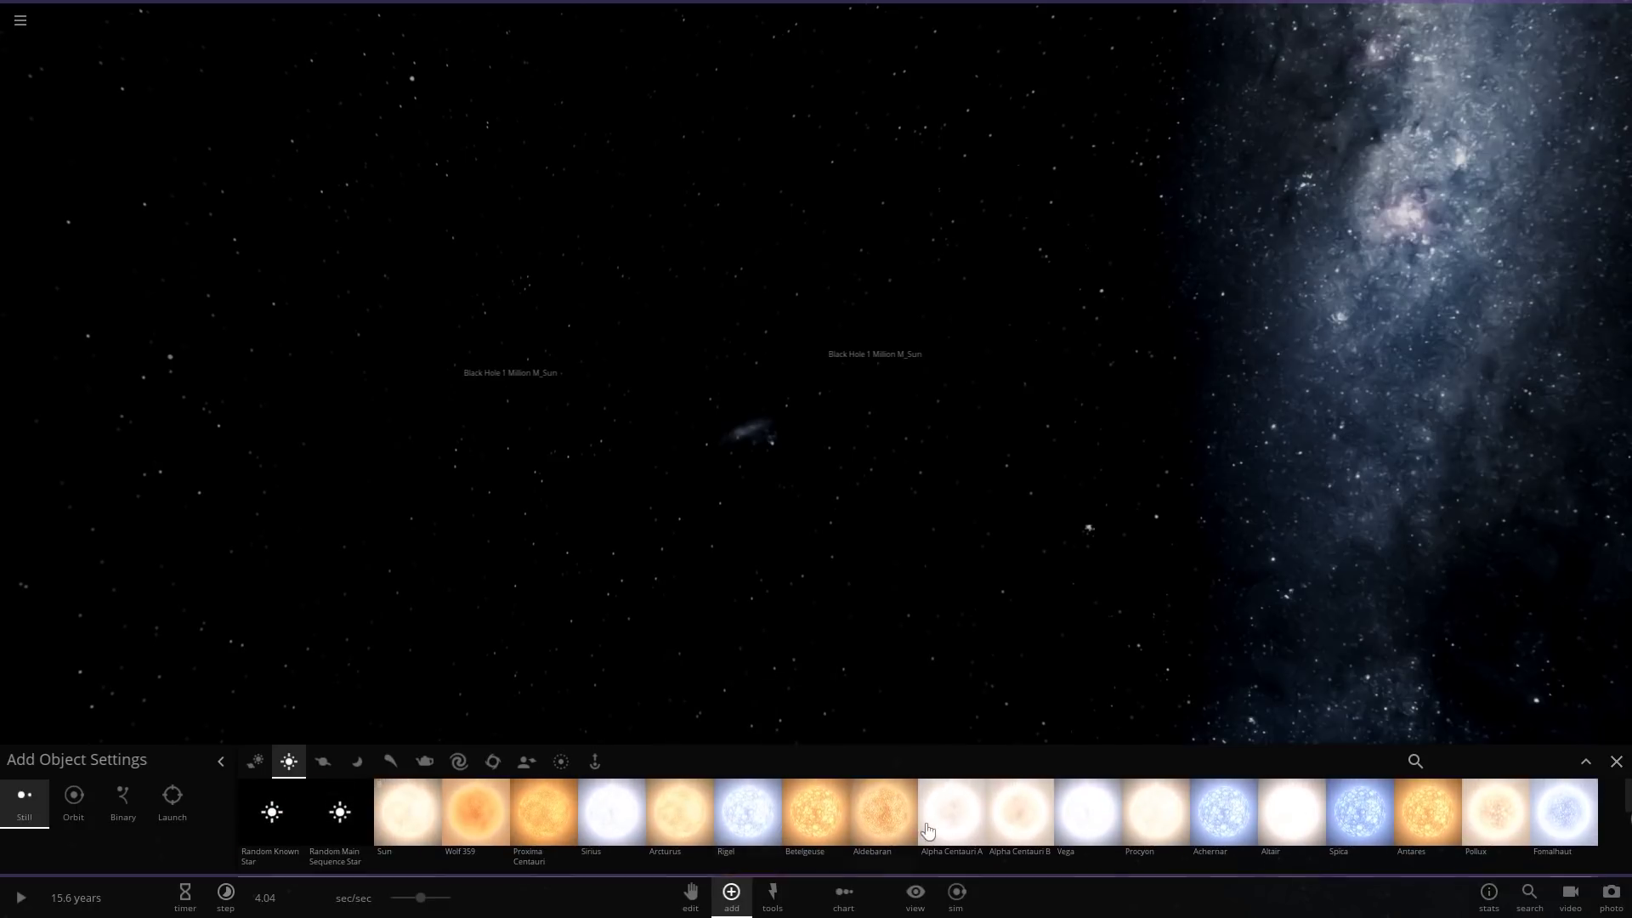
pyautogui.moveTo(566, 815)
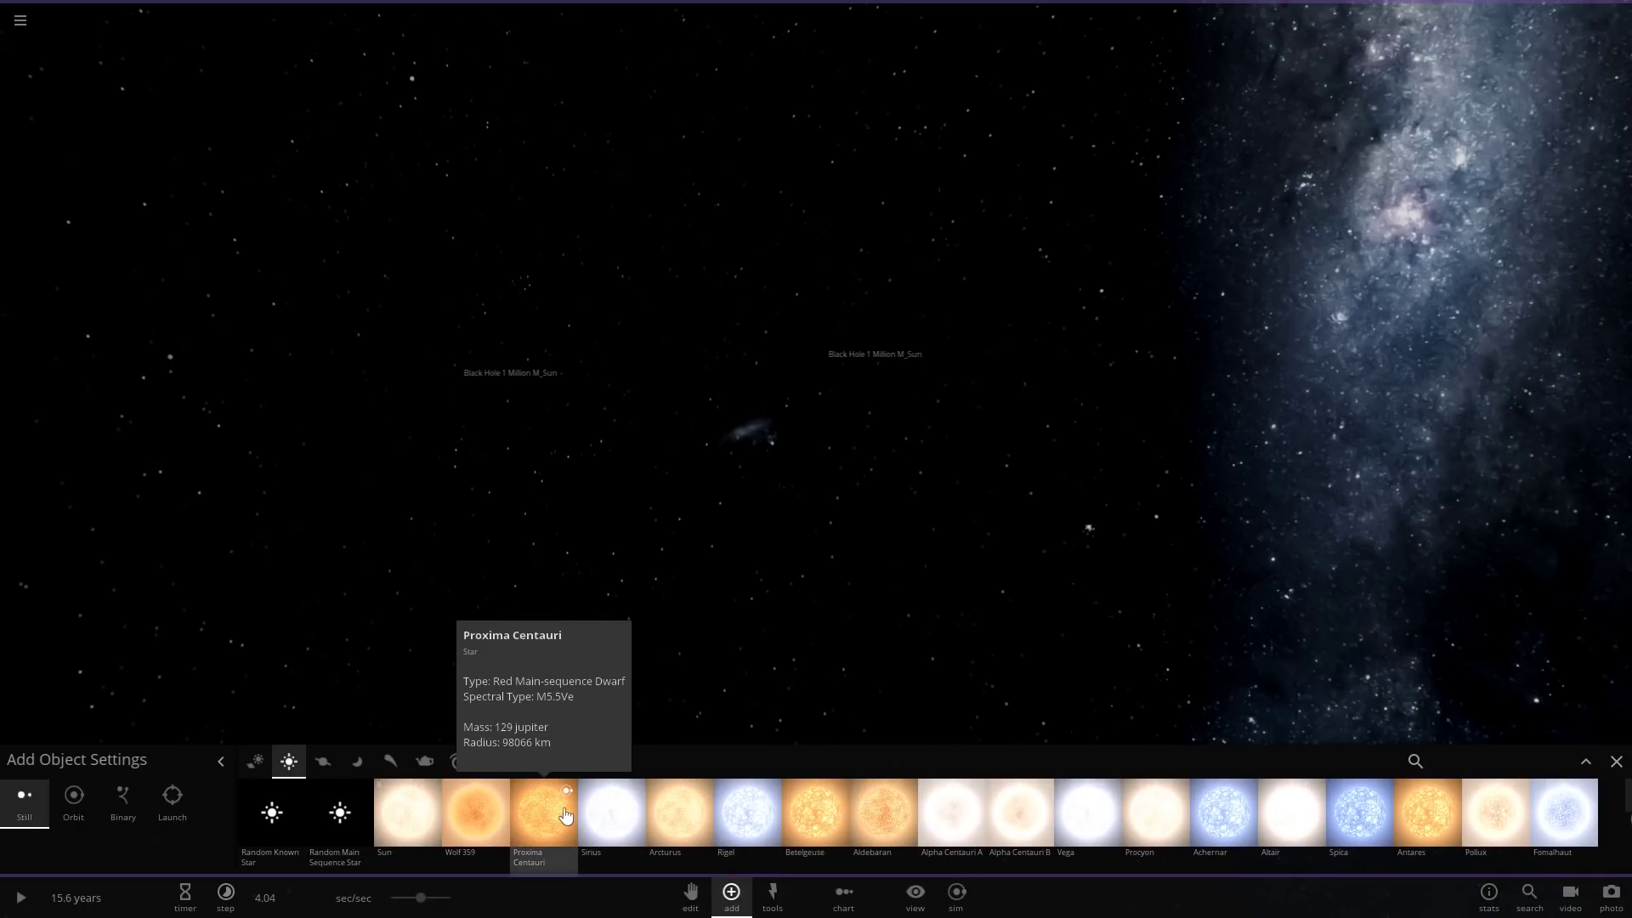
pyautogui.scroll(-2, 544, 803)
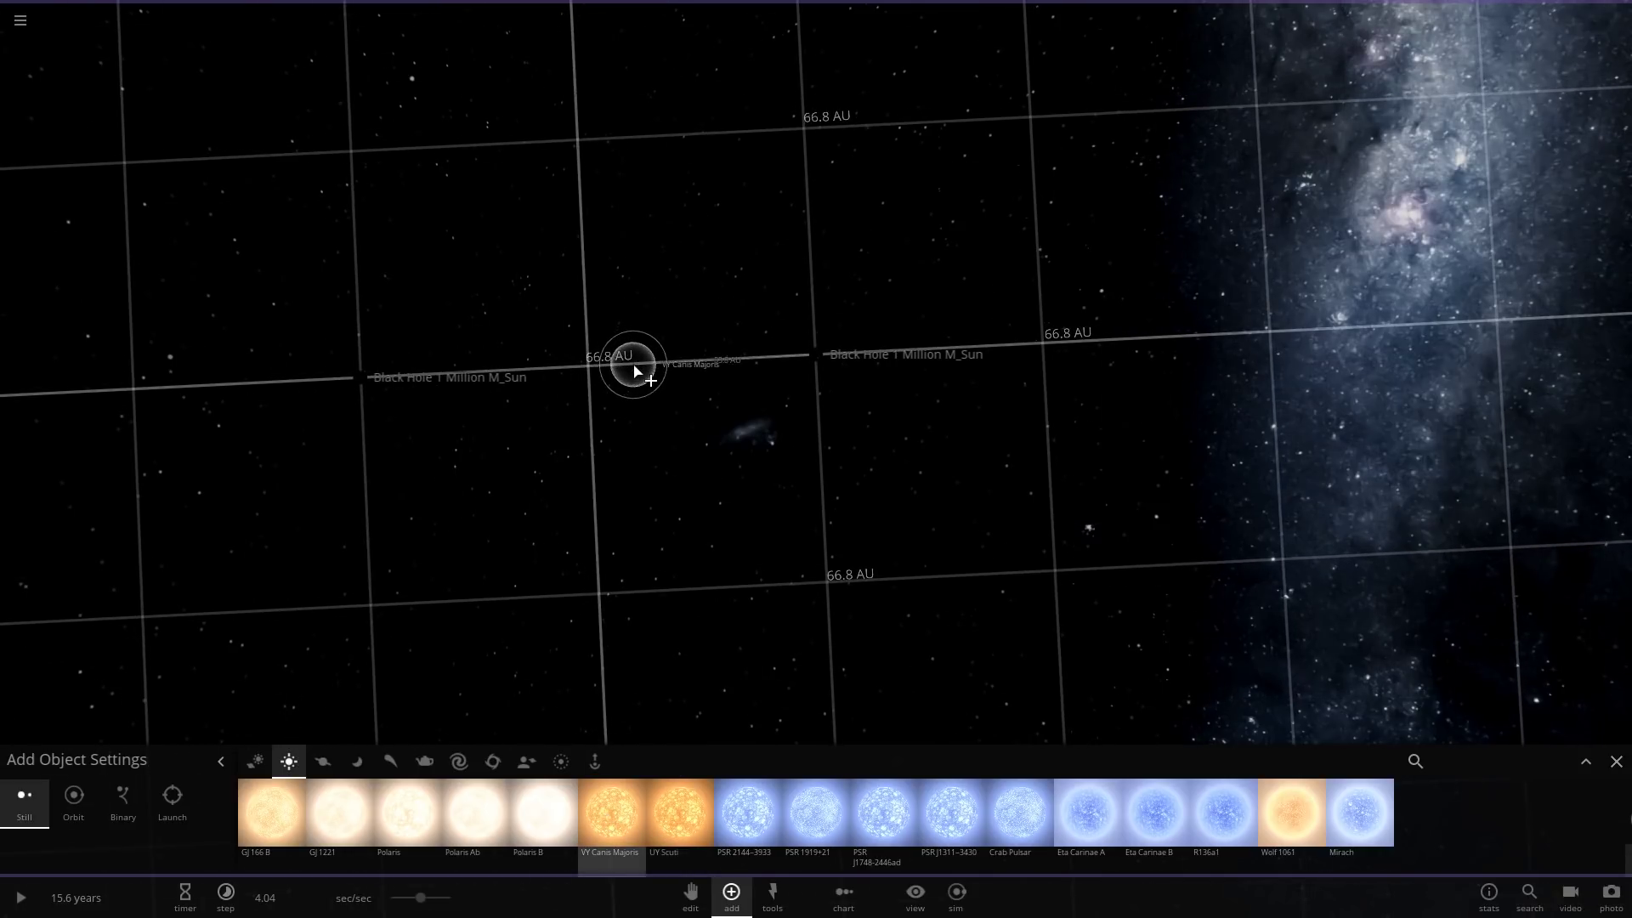
pyautogui.click(634, 366)
pyautogui.press('Escape')
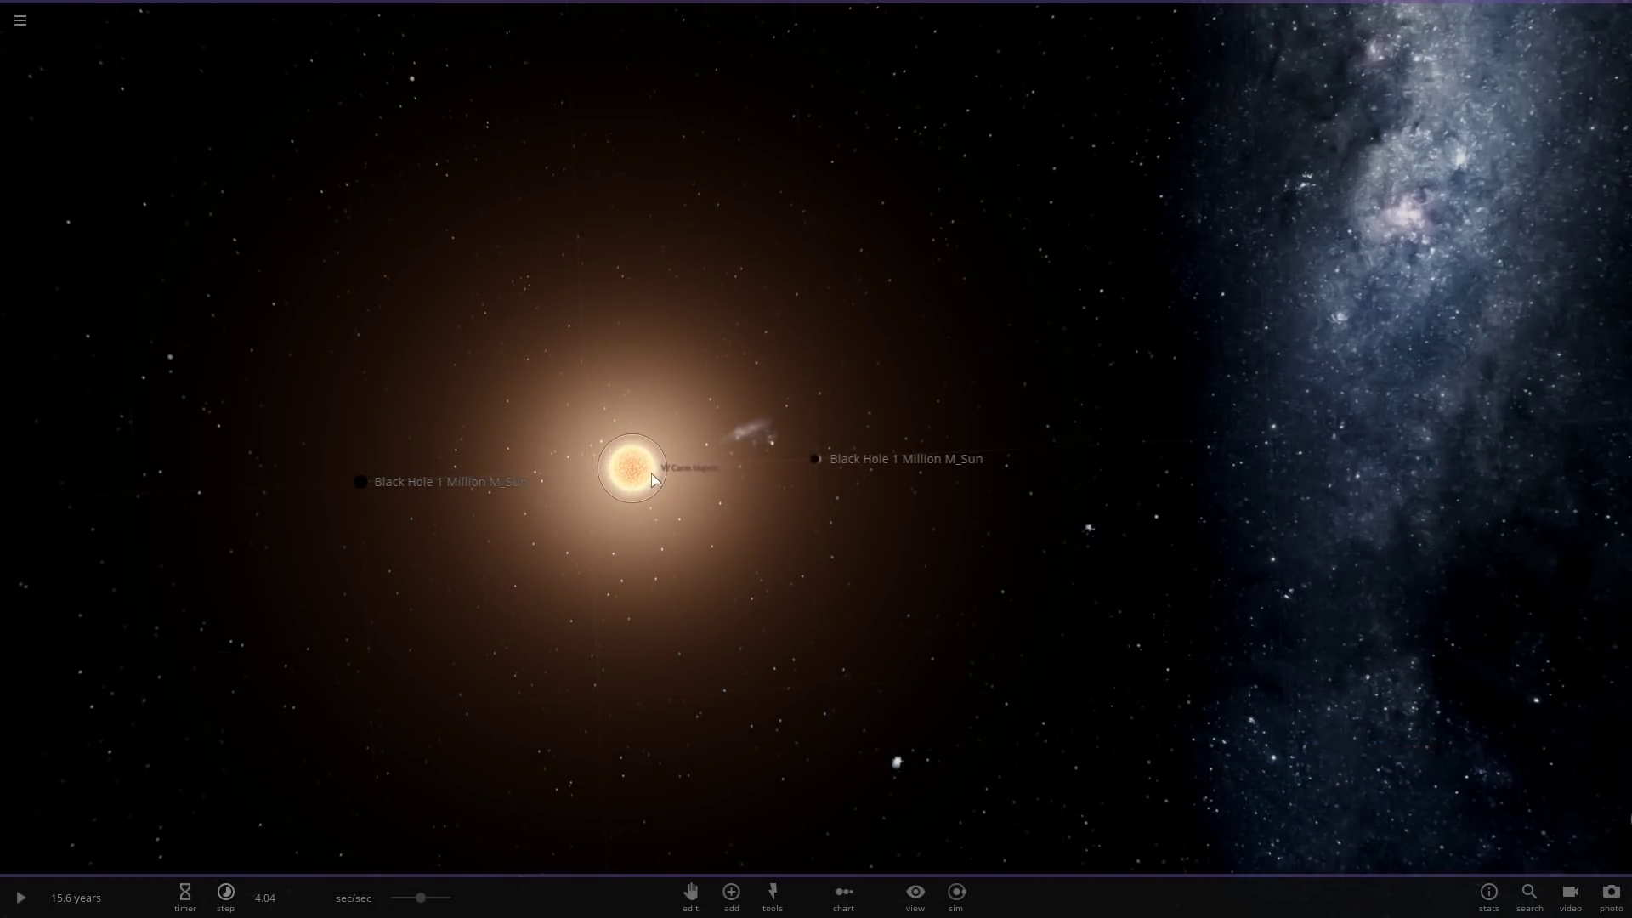
# Open VY Canis Majoris's motion properties and set its X and Z position to 0 m.
pyautogui.click(654, 480)
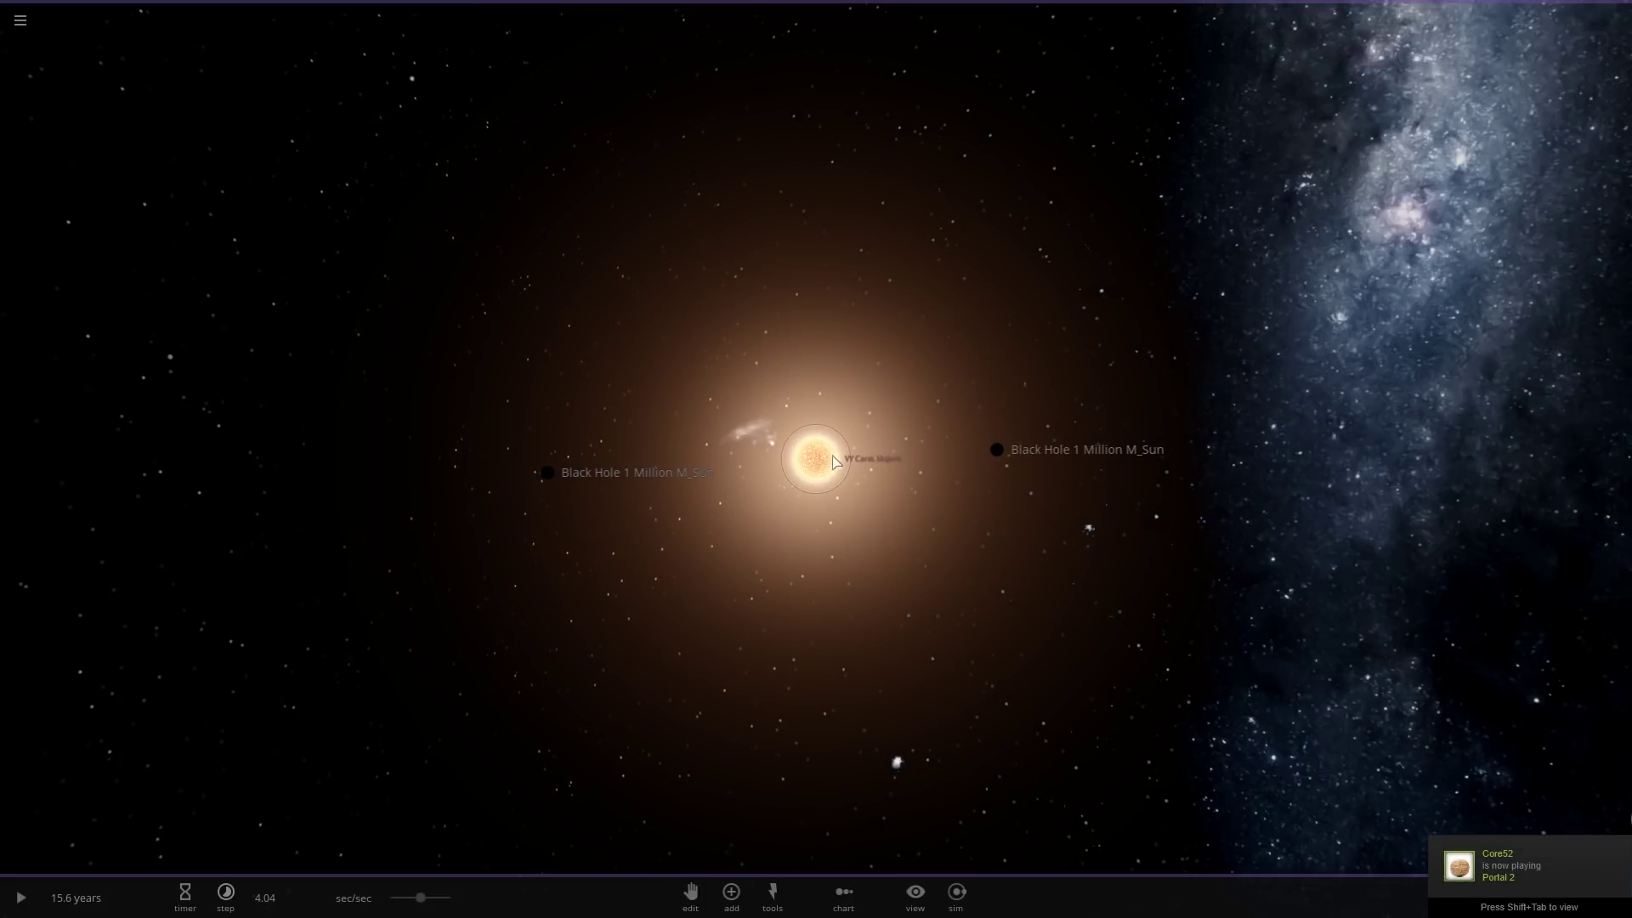
pyautogui.click(1591, 448)
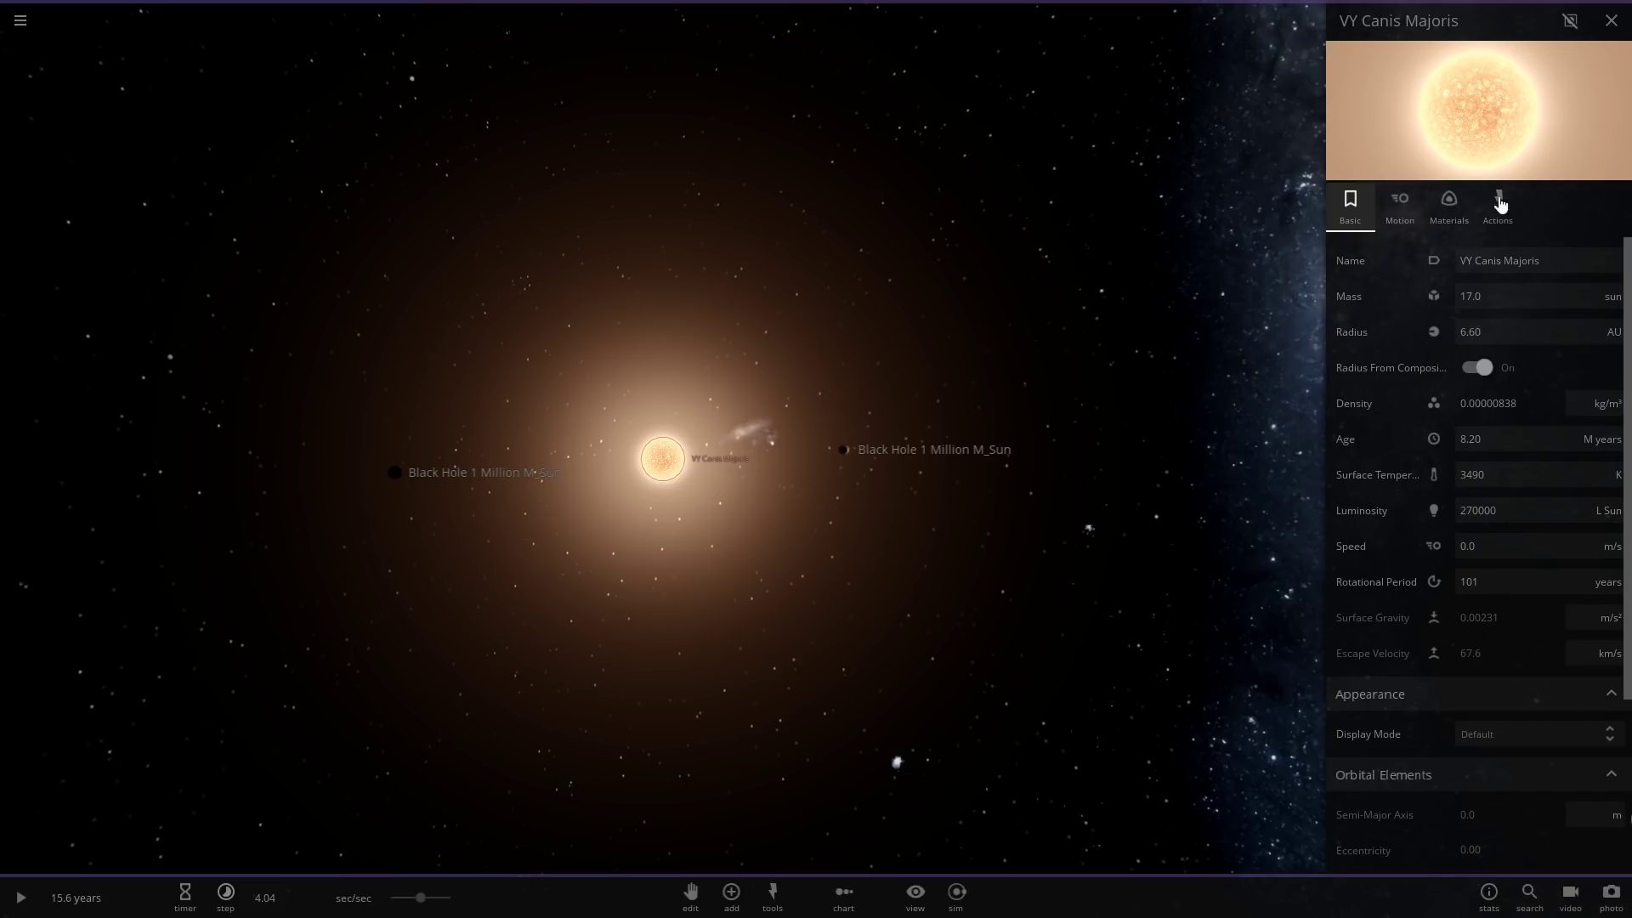
pyautogui.click(1399, 208)
pyautogui.scroll(-5, 1508, 451)
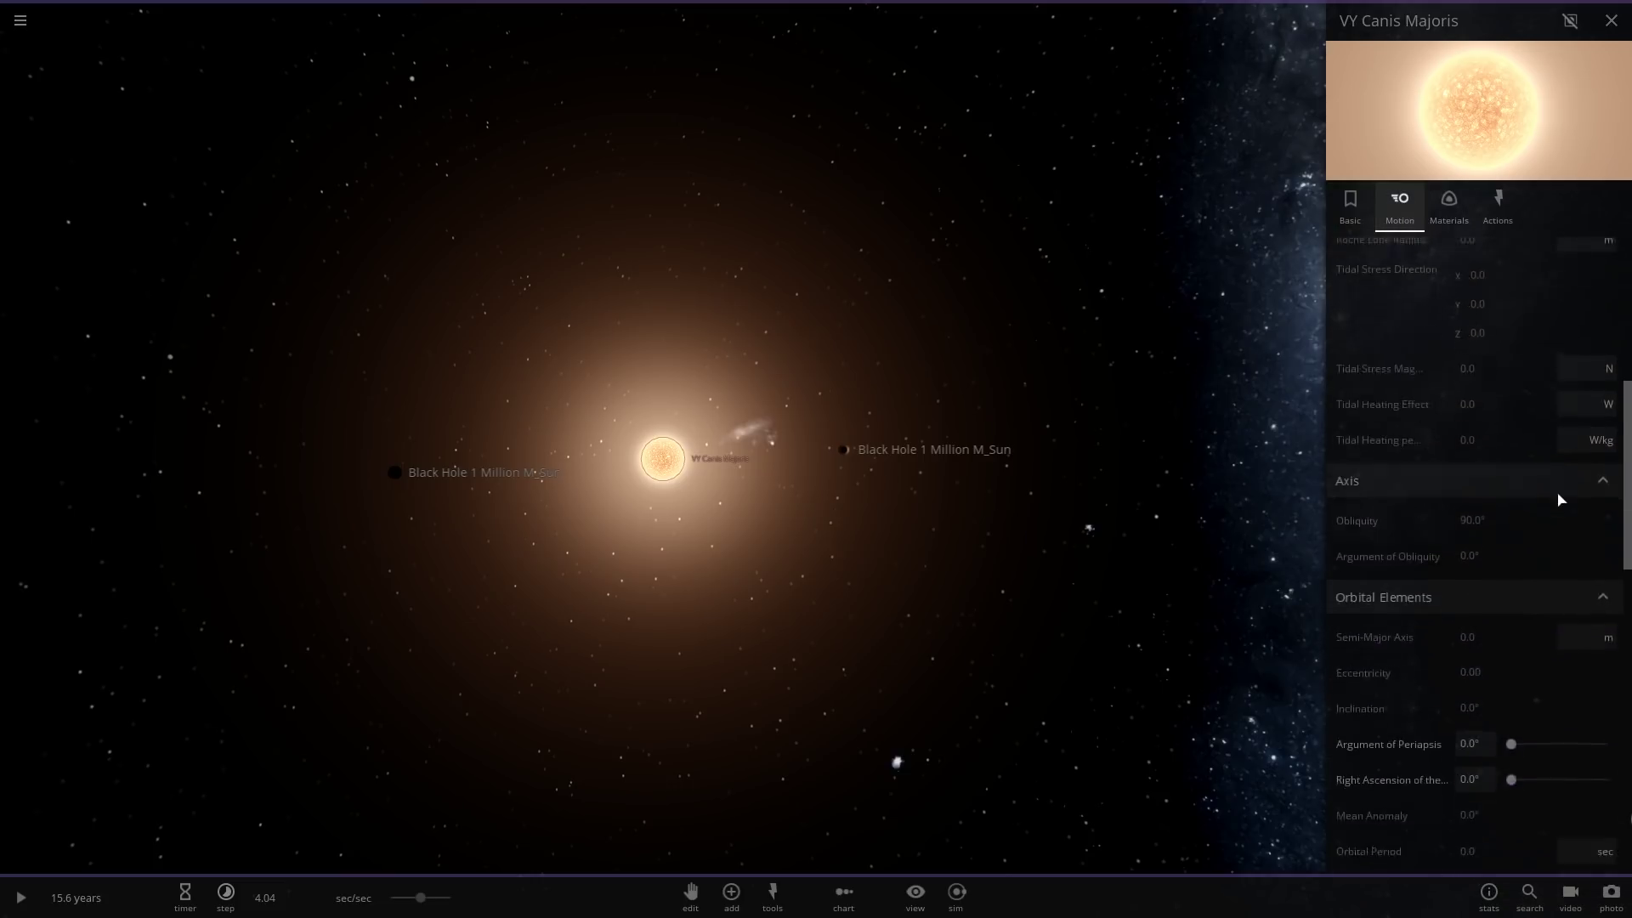
pyautogui.scroll(-6, 1559, 500)
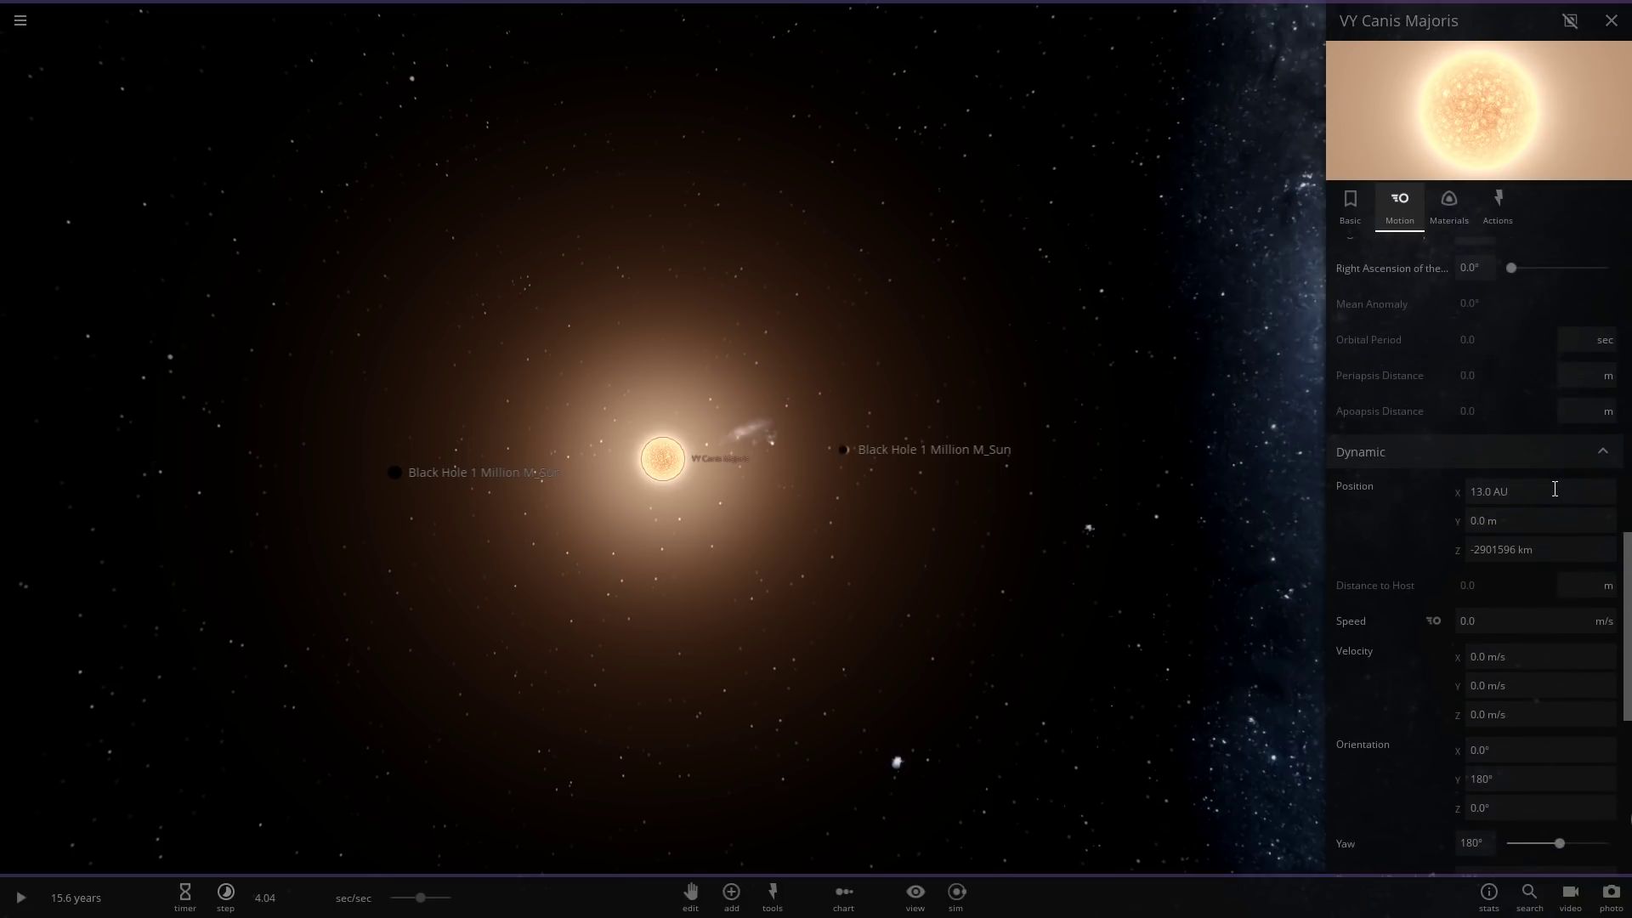
pyautogui.write('0')
pyautogui.press('Return')
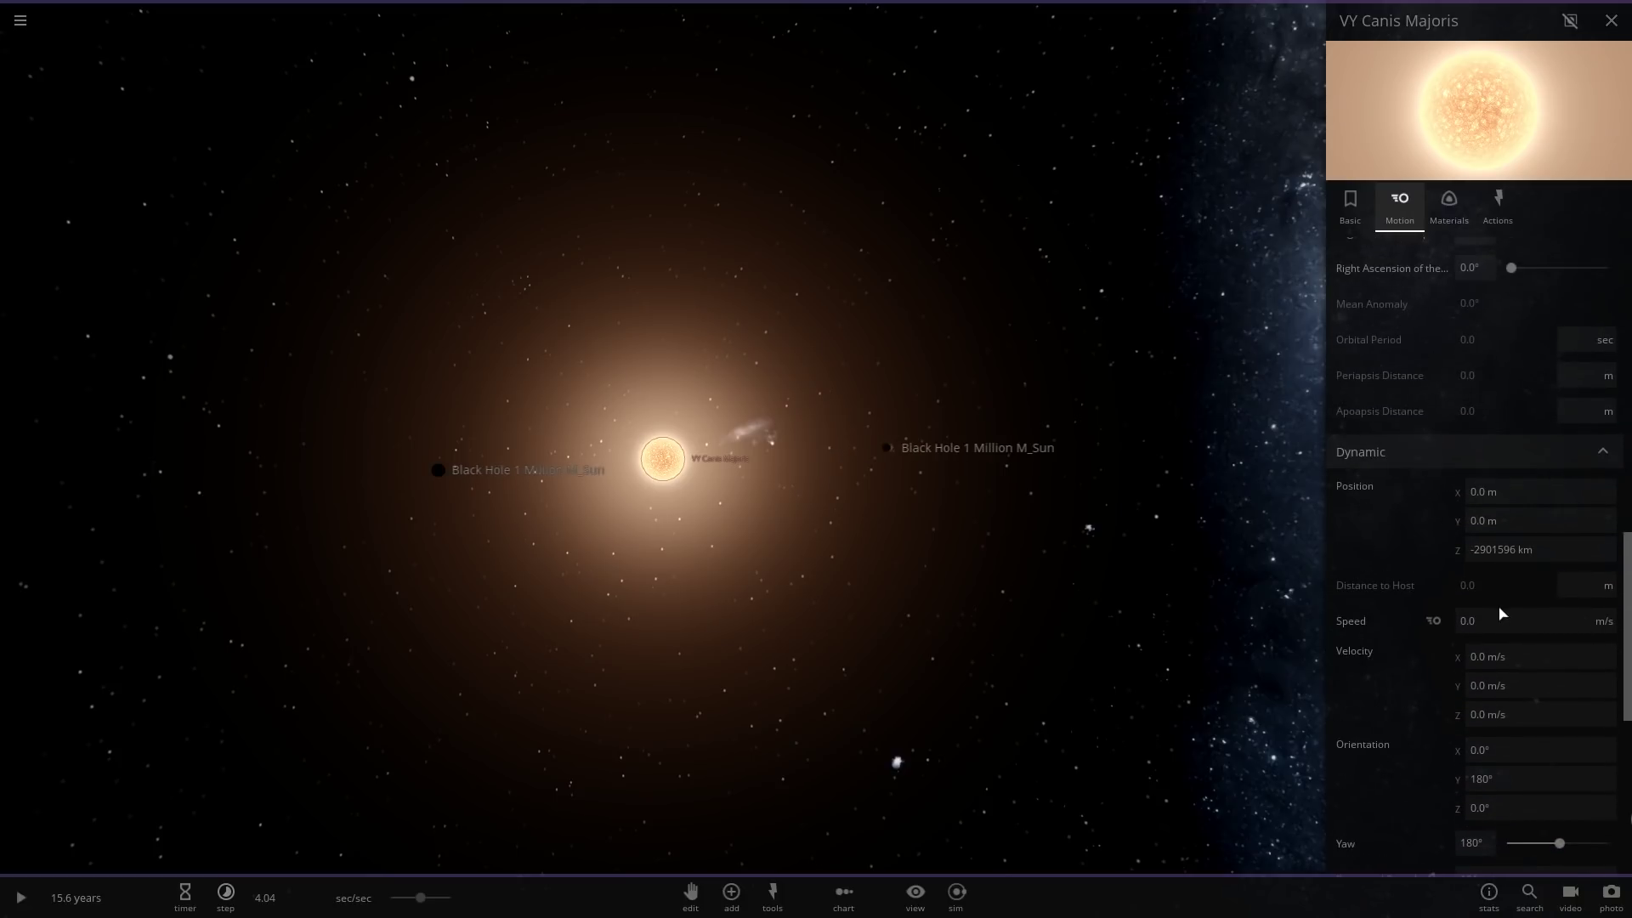
# Turn on the position lock for VY Canis Majoris and close its properties.
pyautogui.scroll(10, 1507, 550)
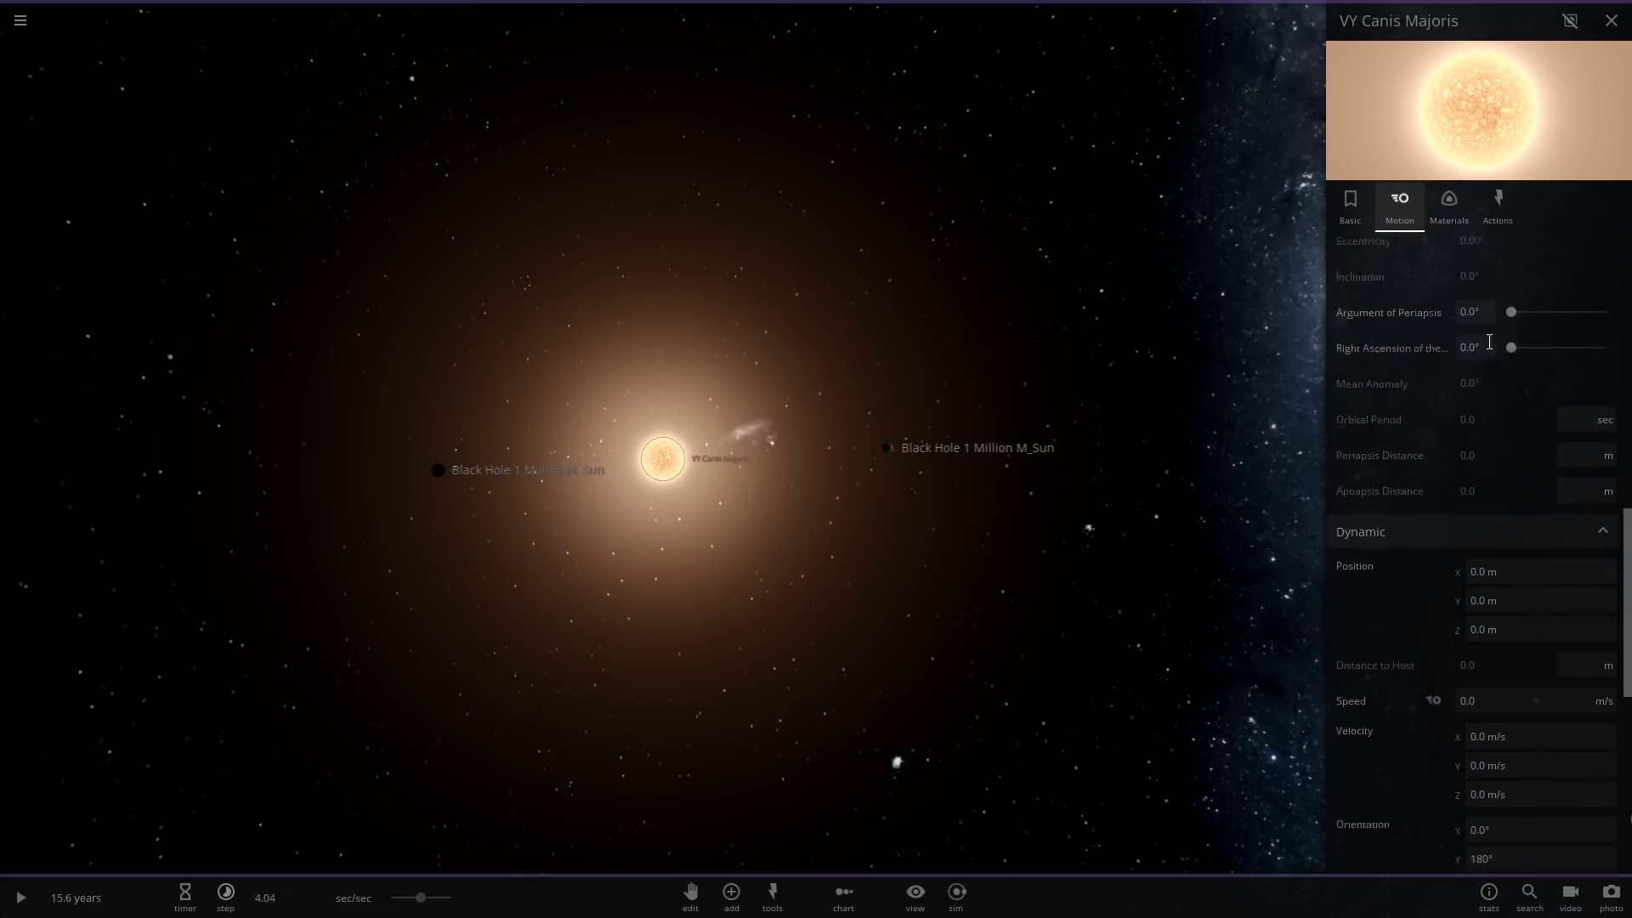
pyautogui.scroll(2, 1458, 558)
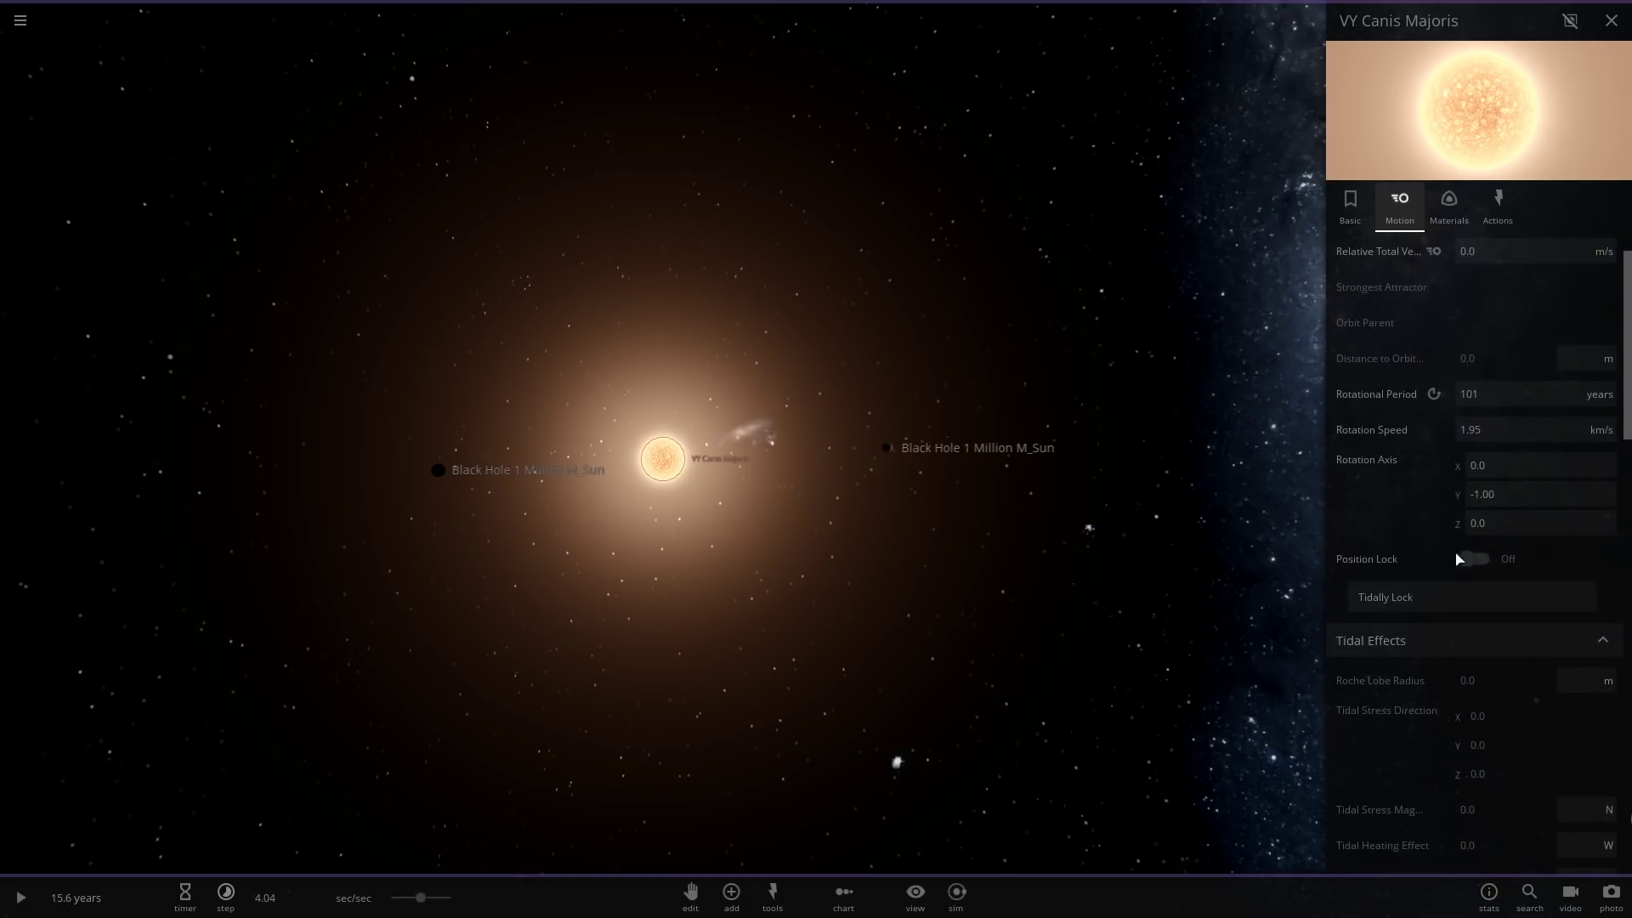
pyautogui.click(746, 119)
# Check VY Canis Majoris between the black holes, slow the simulation to about 94 ms/sec and resume it.
pyautogui.scroll(8, 728, 447)
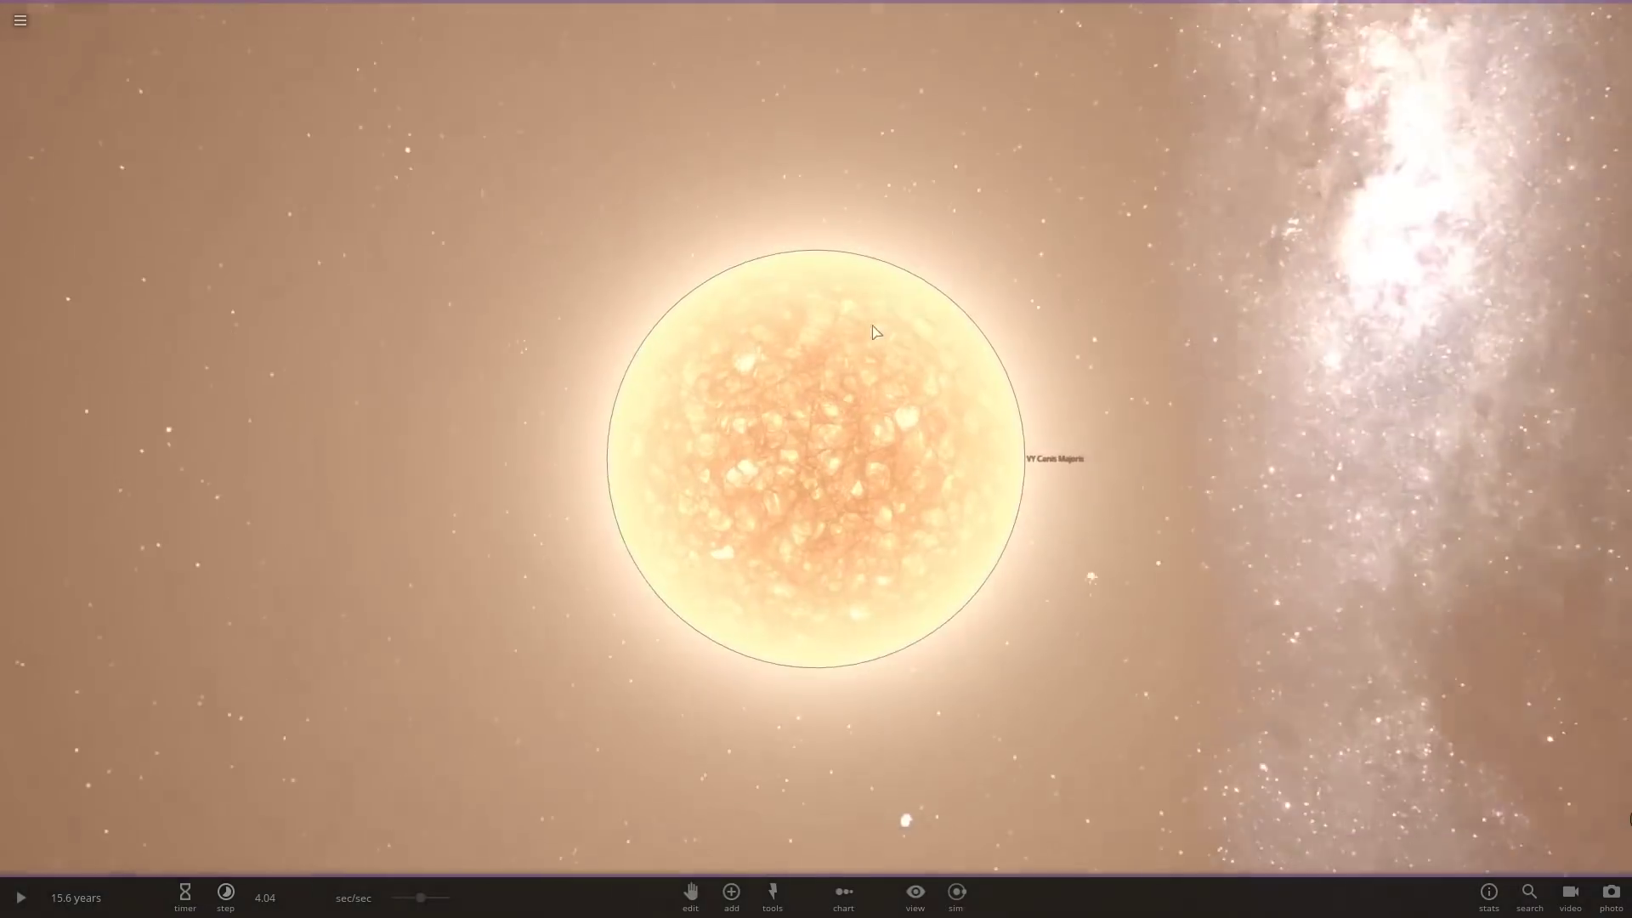
pyautogui.scroll(-8, 874, 331)
pyautogui.moveTo(874, 331); pyautogui.dragTo(831, 311)
pyautogui.scroll(3, 830, 311)
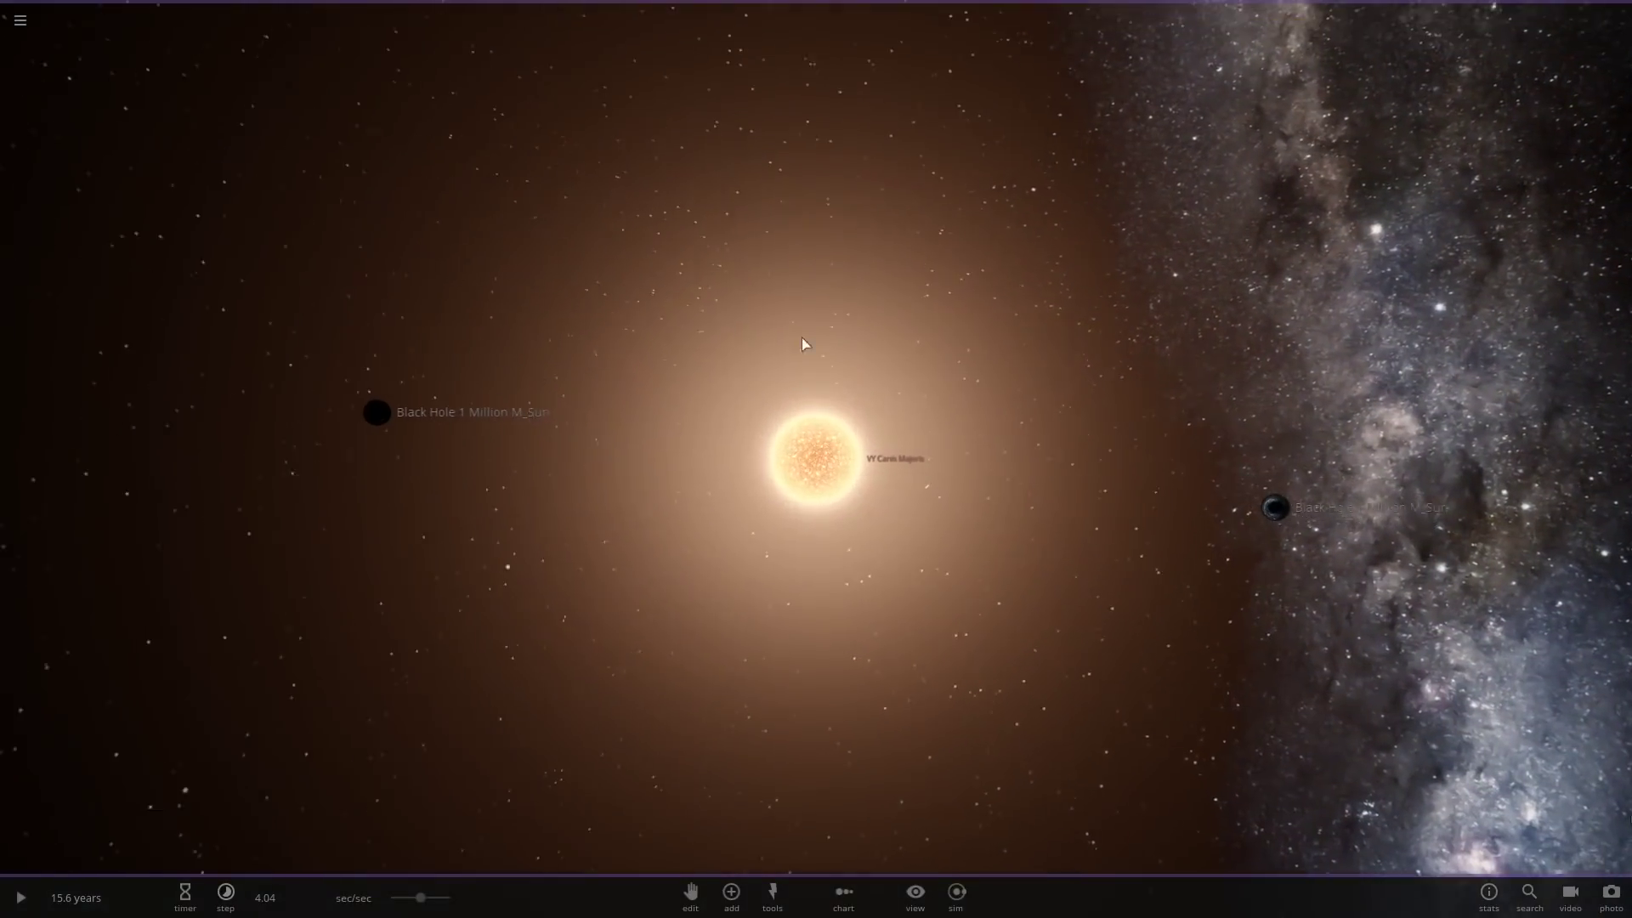
pyautogui.press('KP_Subtract')
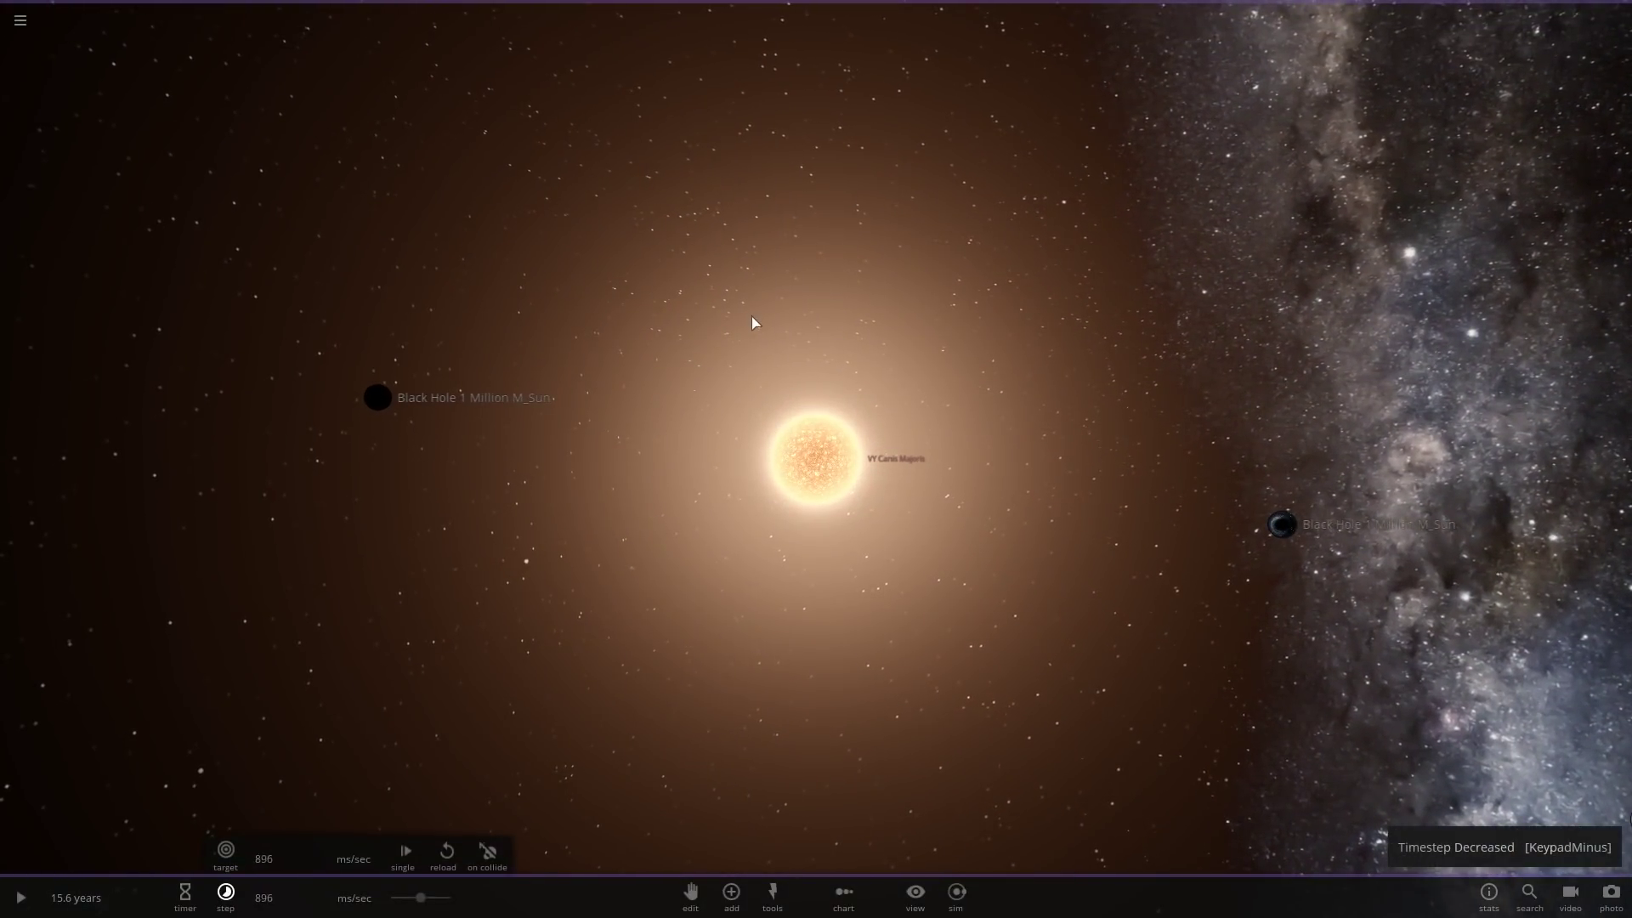
pyautogui.press('space')
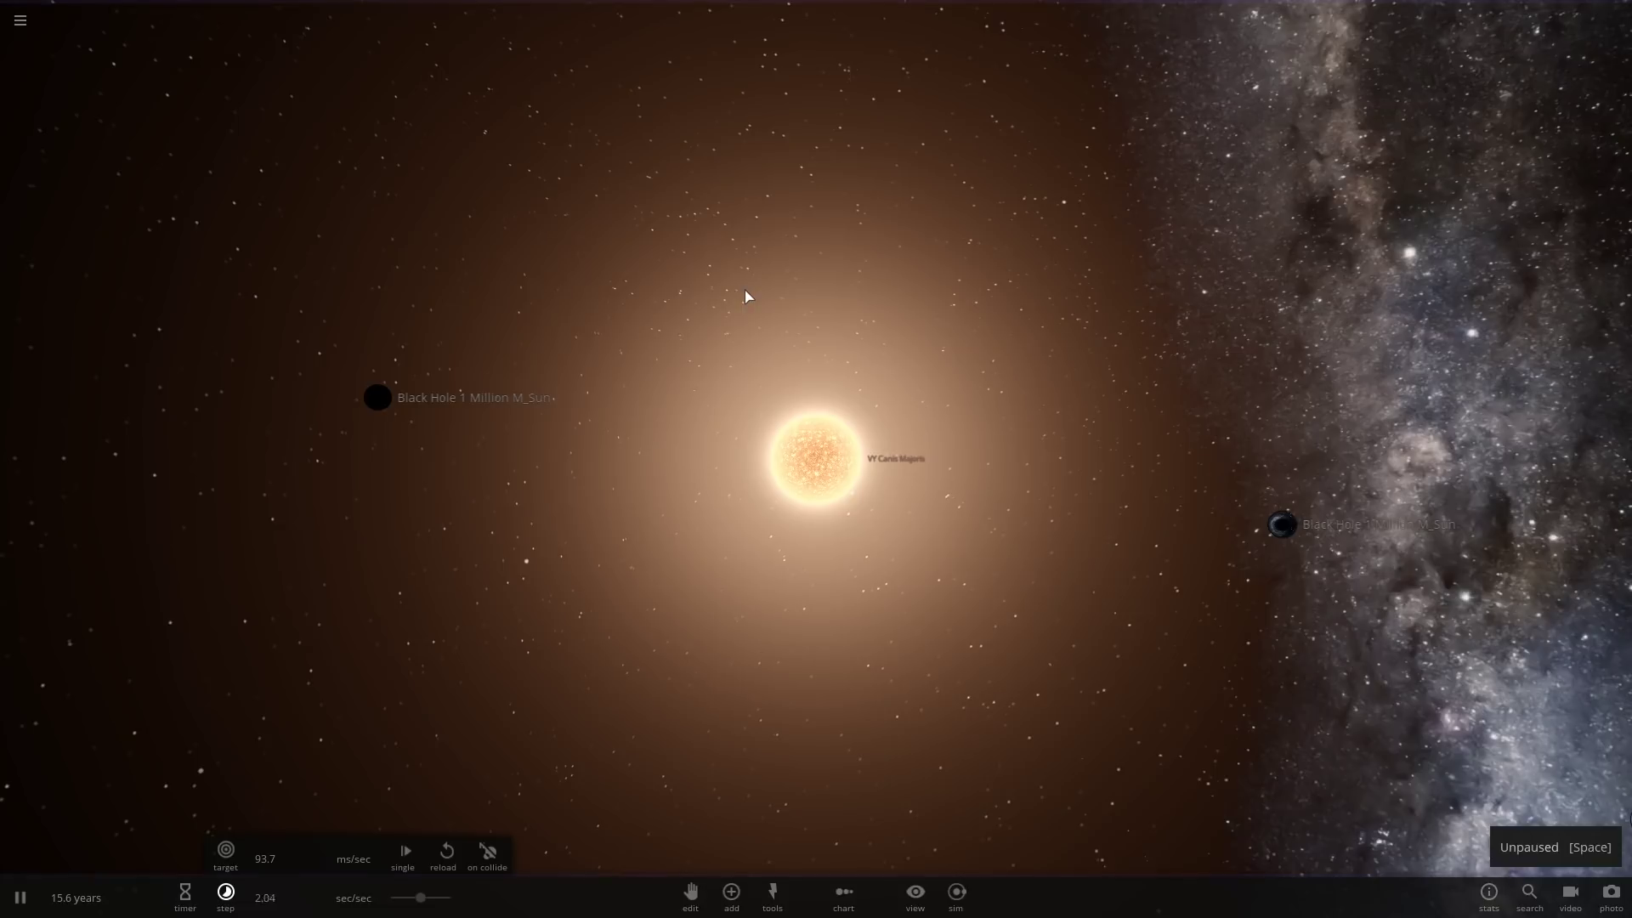
# Open VY Canis Majoris's basic properties and raise the simulation speed in stages to about 4 mins/sec.
pyautogui.moveTo(748, 298); pyautogui.dragTo(834, 472)
pyautogui.click(834, 473)
pyautogui.click(1466, 473)
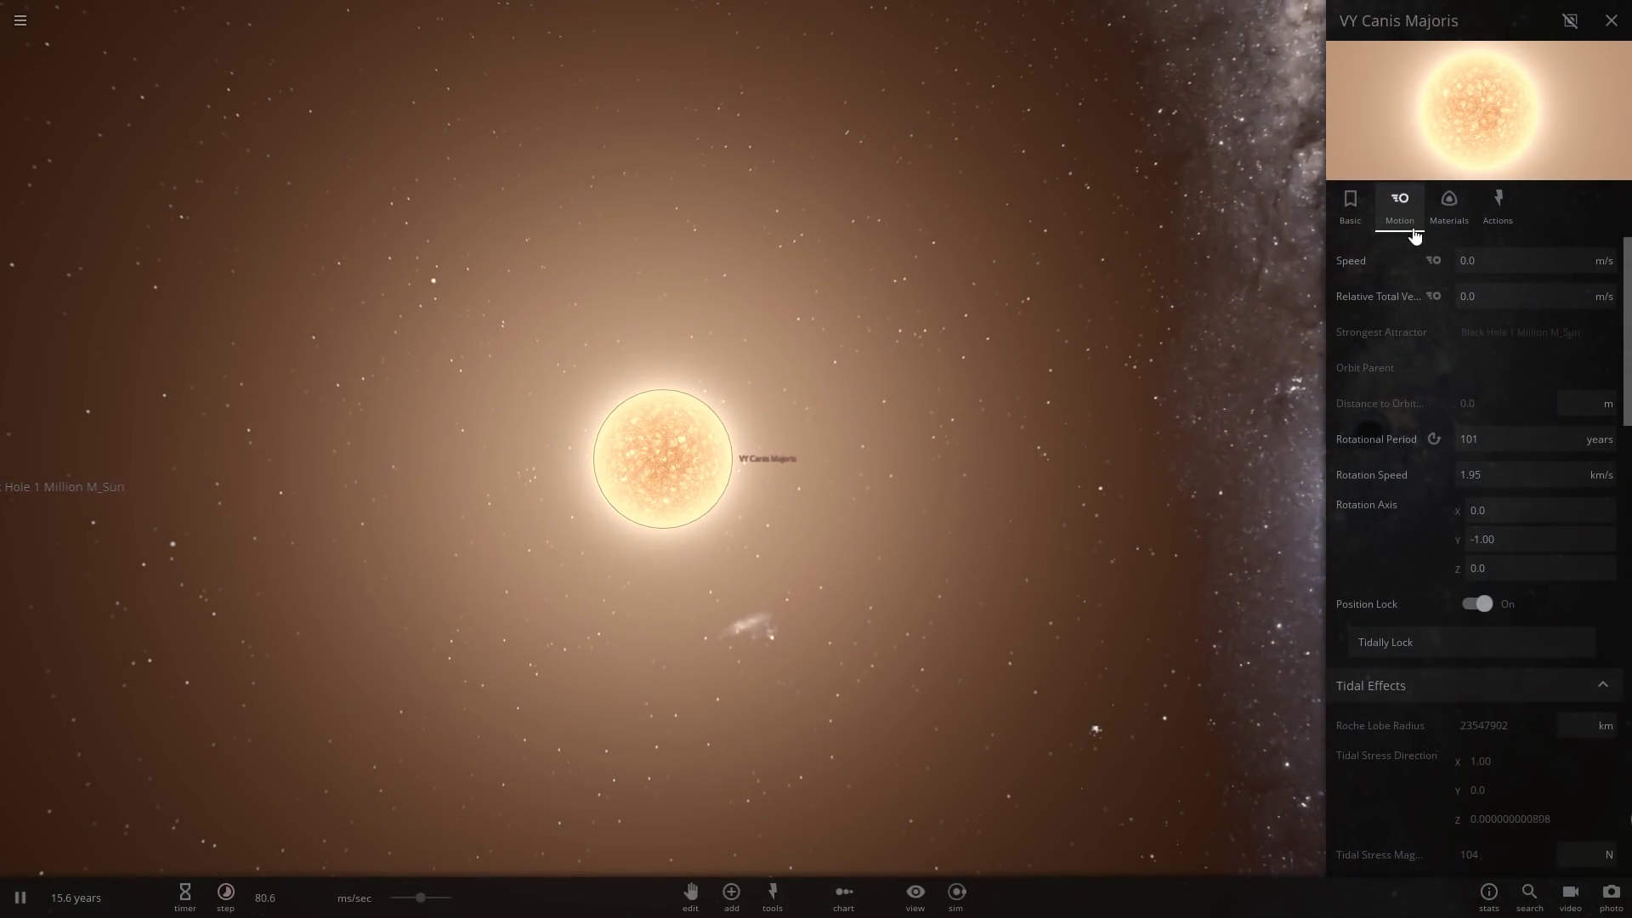
pyautogui.click(1356, 220)
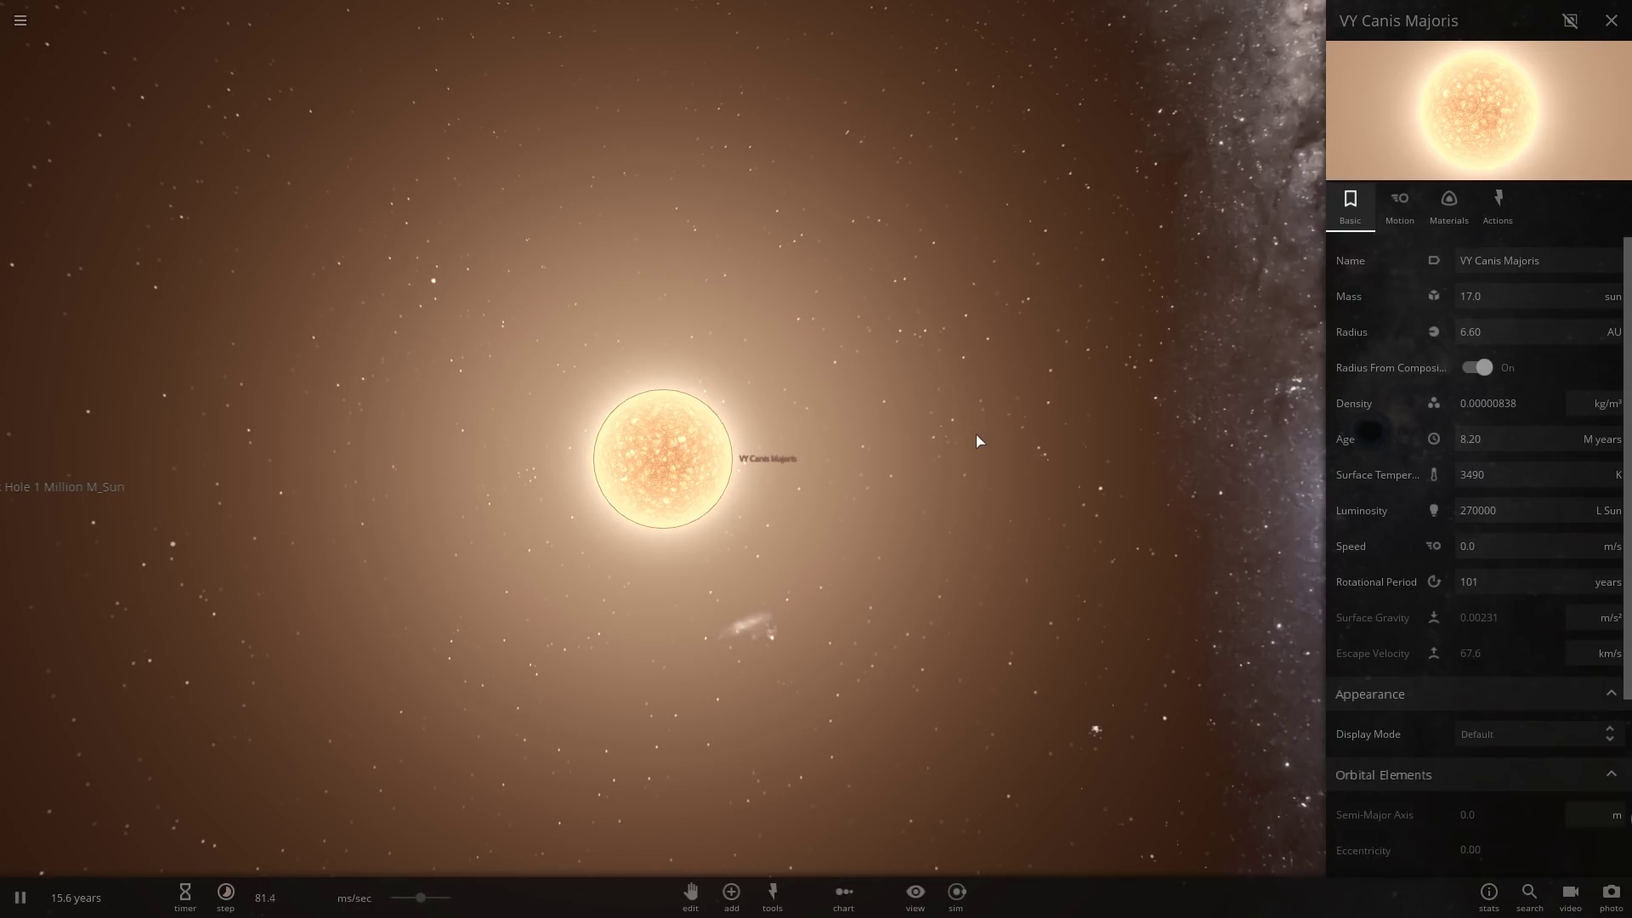
pyautogui.press('KP_Add')
pyautogui.press('KP_Add')
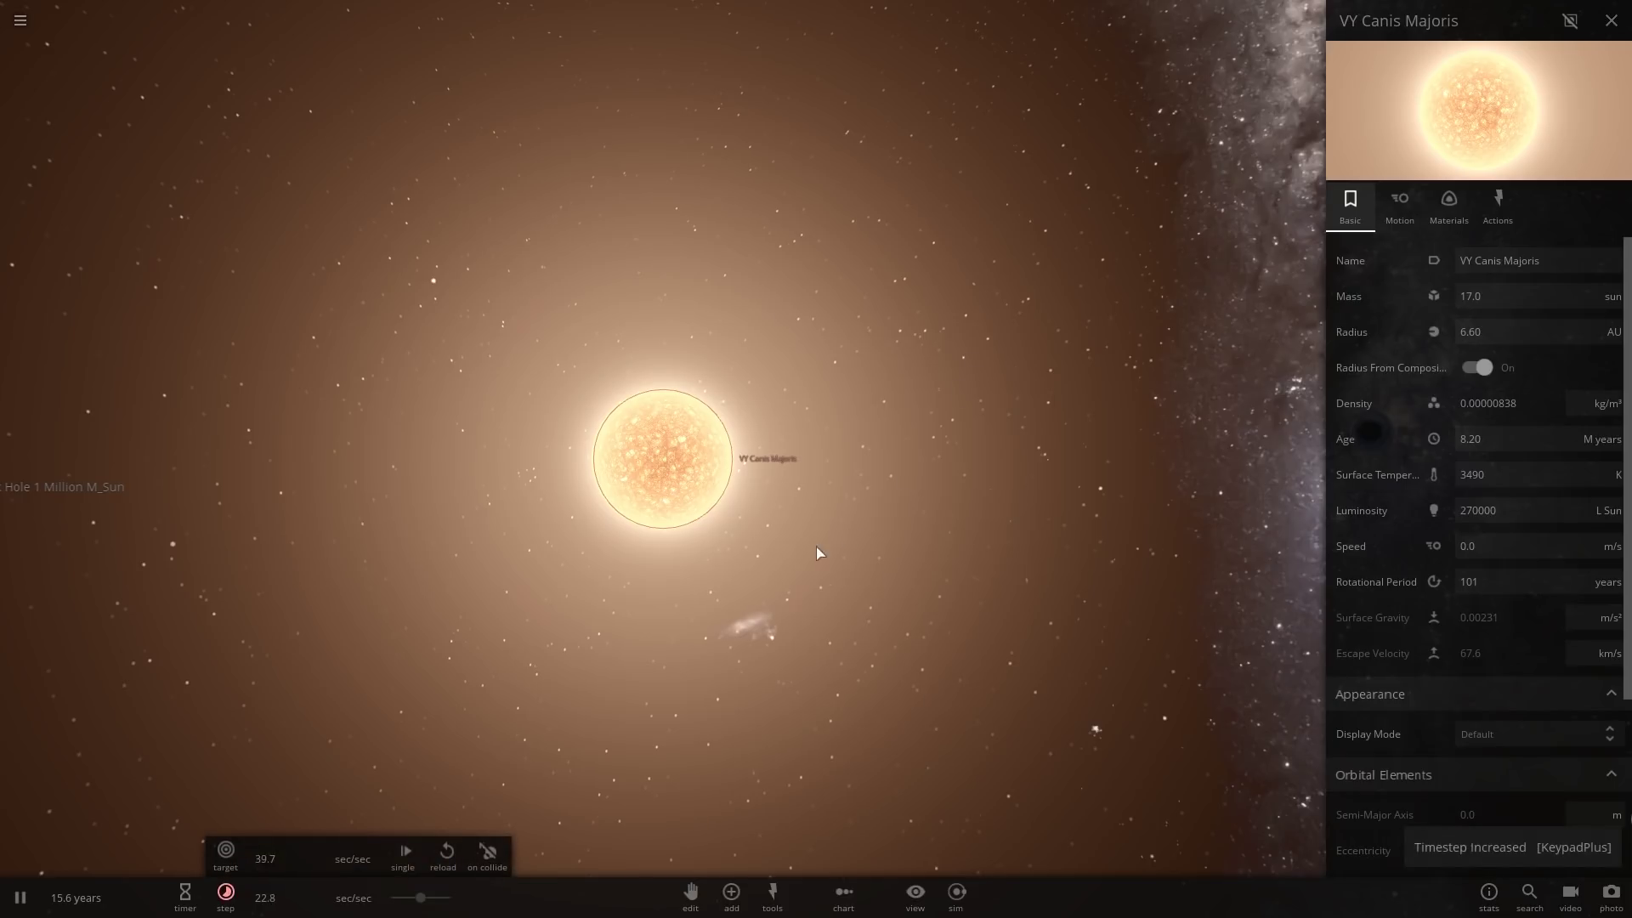
pyautogui.scroll(-5, 809, 535)
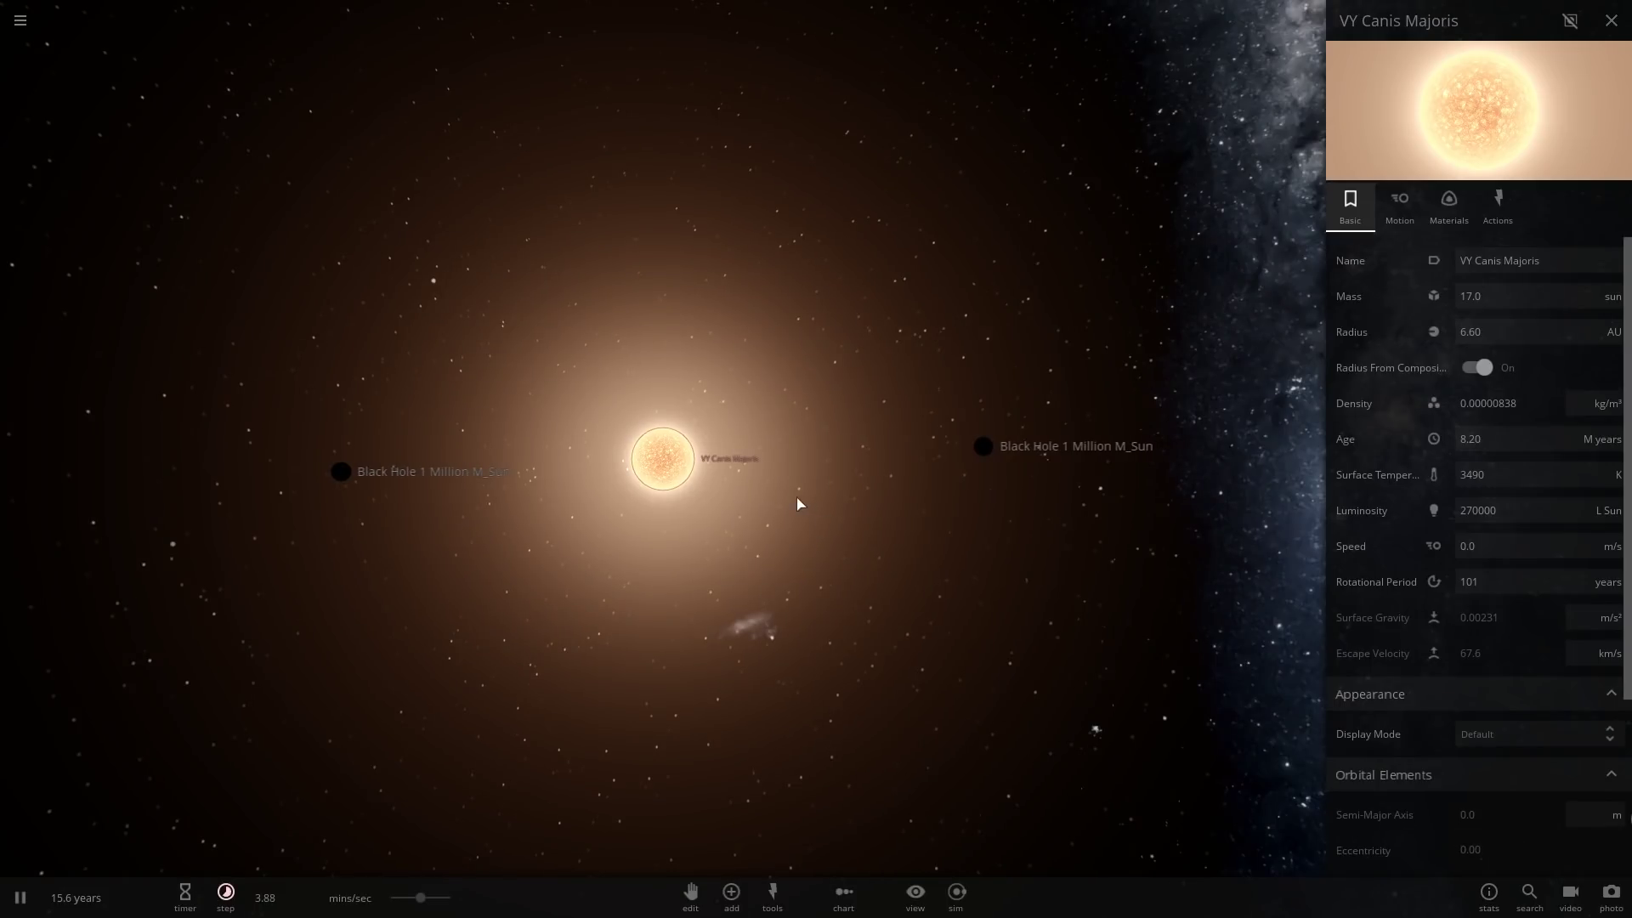
# Raise the simulation speed in stages to about 5.8 hours/sec while viewing VY Canis Majoris up close, and reduce it to about 48 mins/sec.
pyautogui.press('KP_Add')
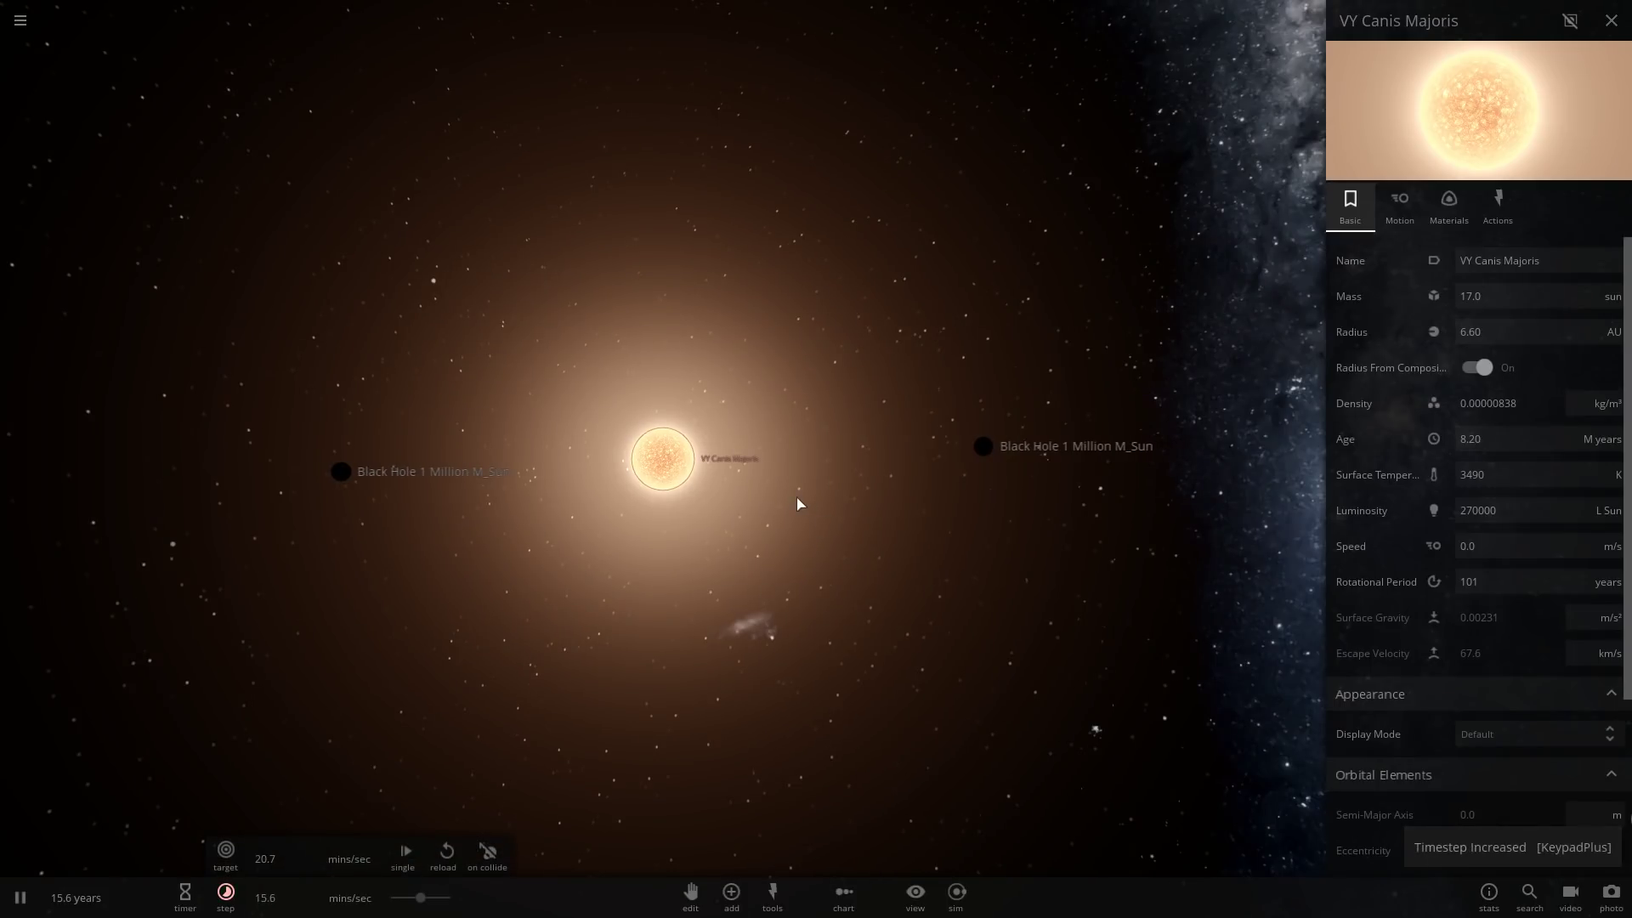
pyautogui.scroll(5, 797, 504)
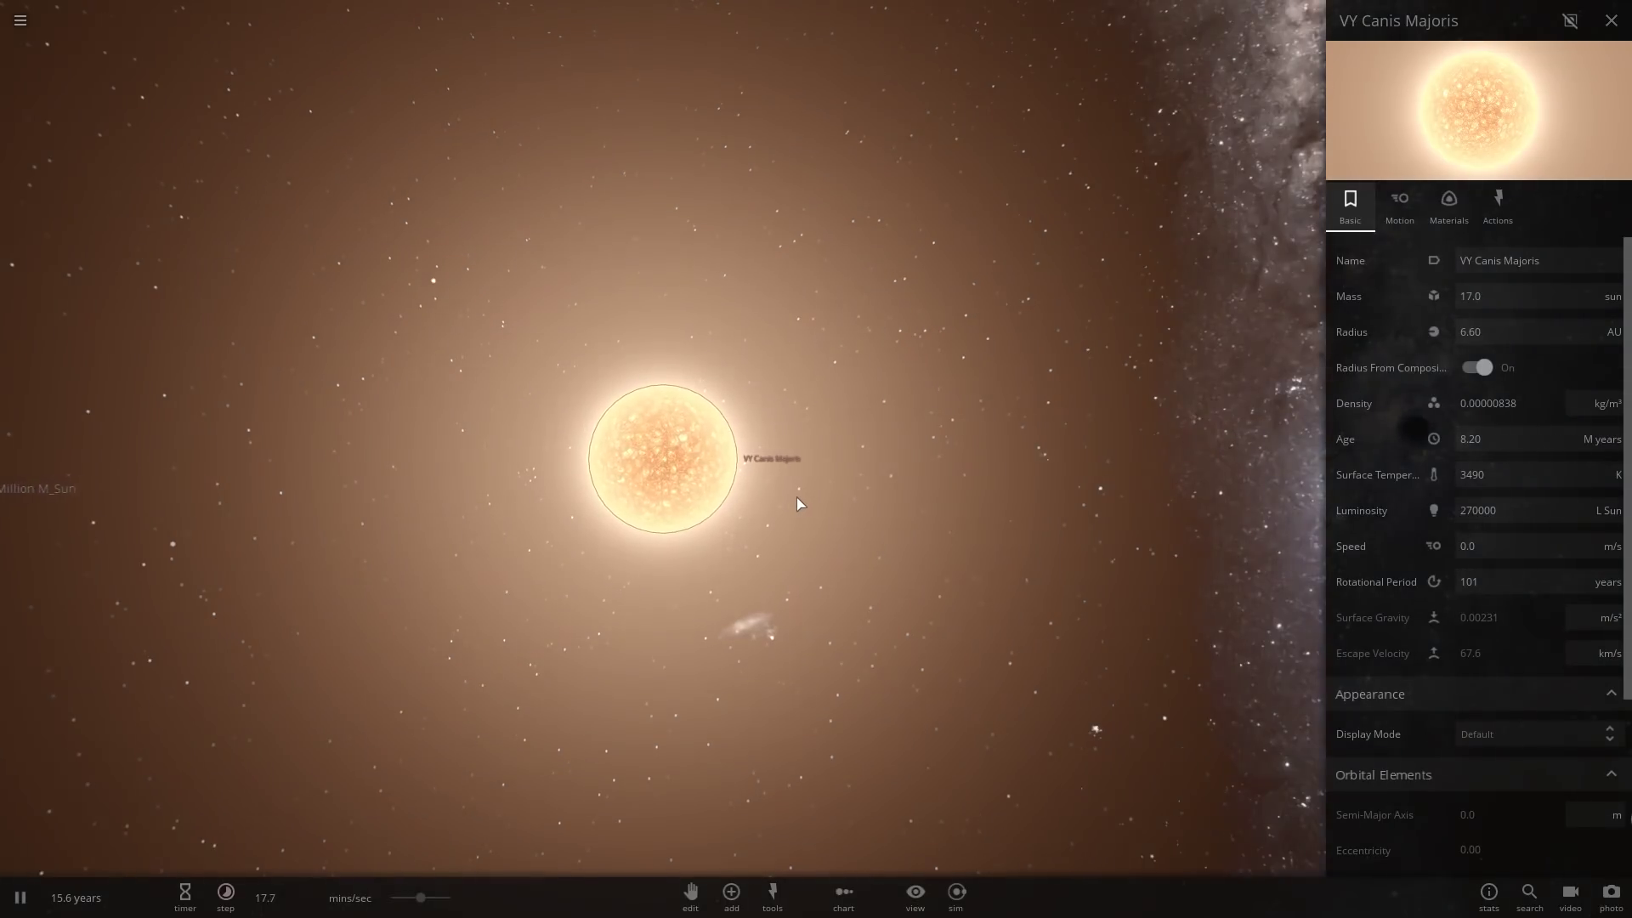
pyautogui.press('KP_Add')
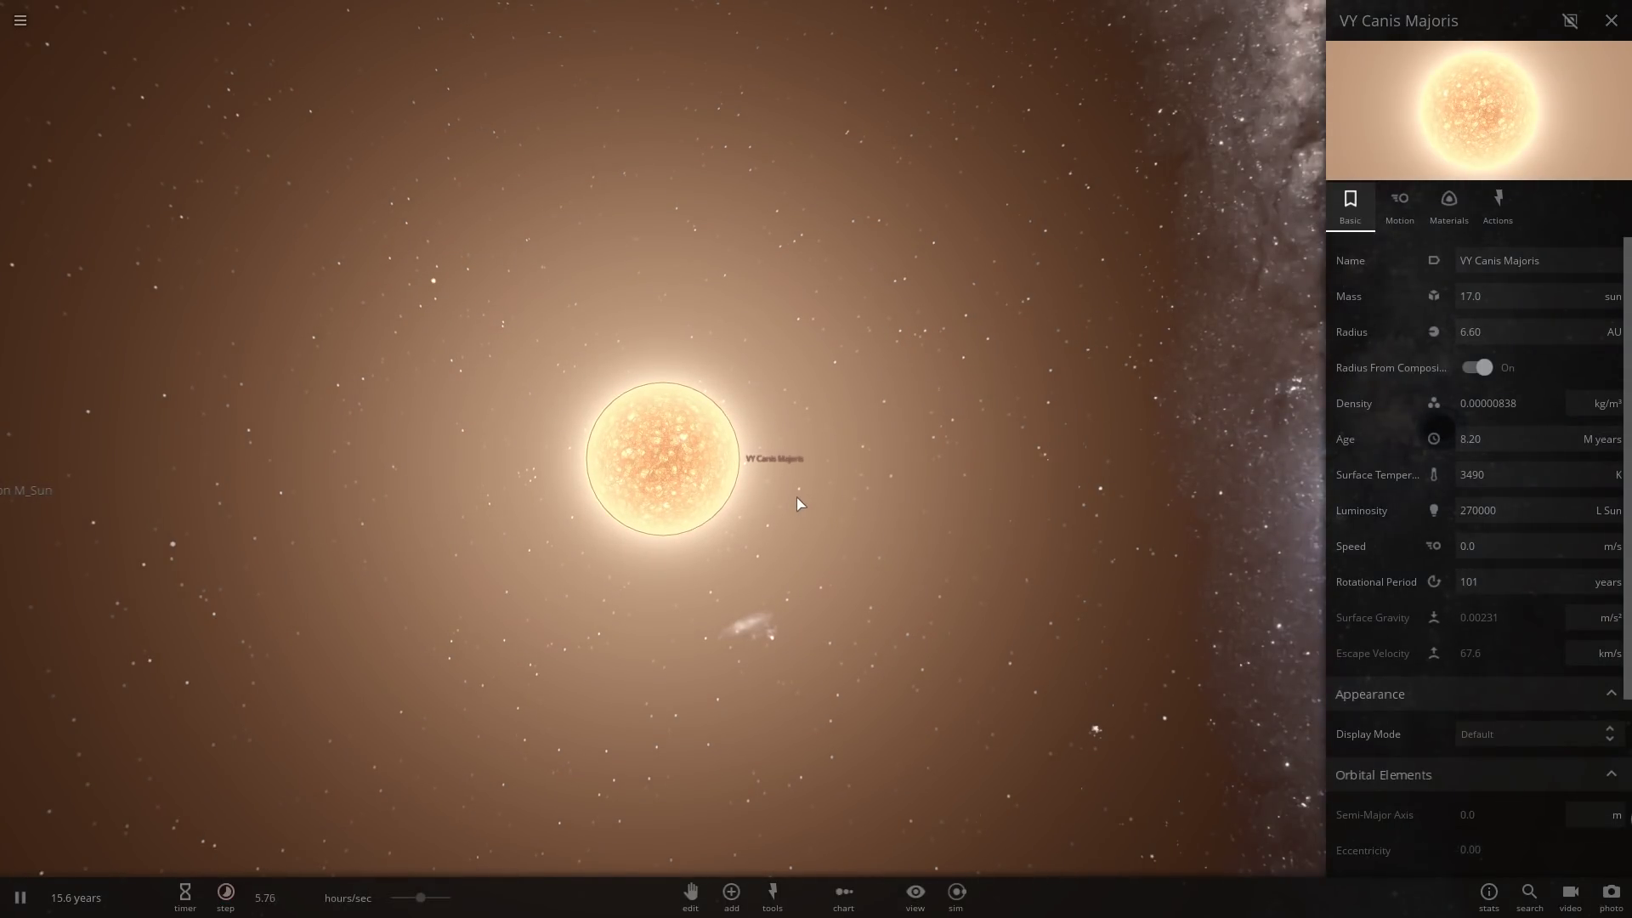
pyautogui.press('KP_Subtract')
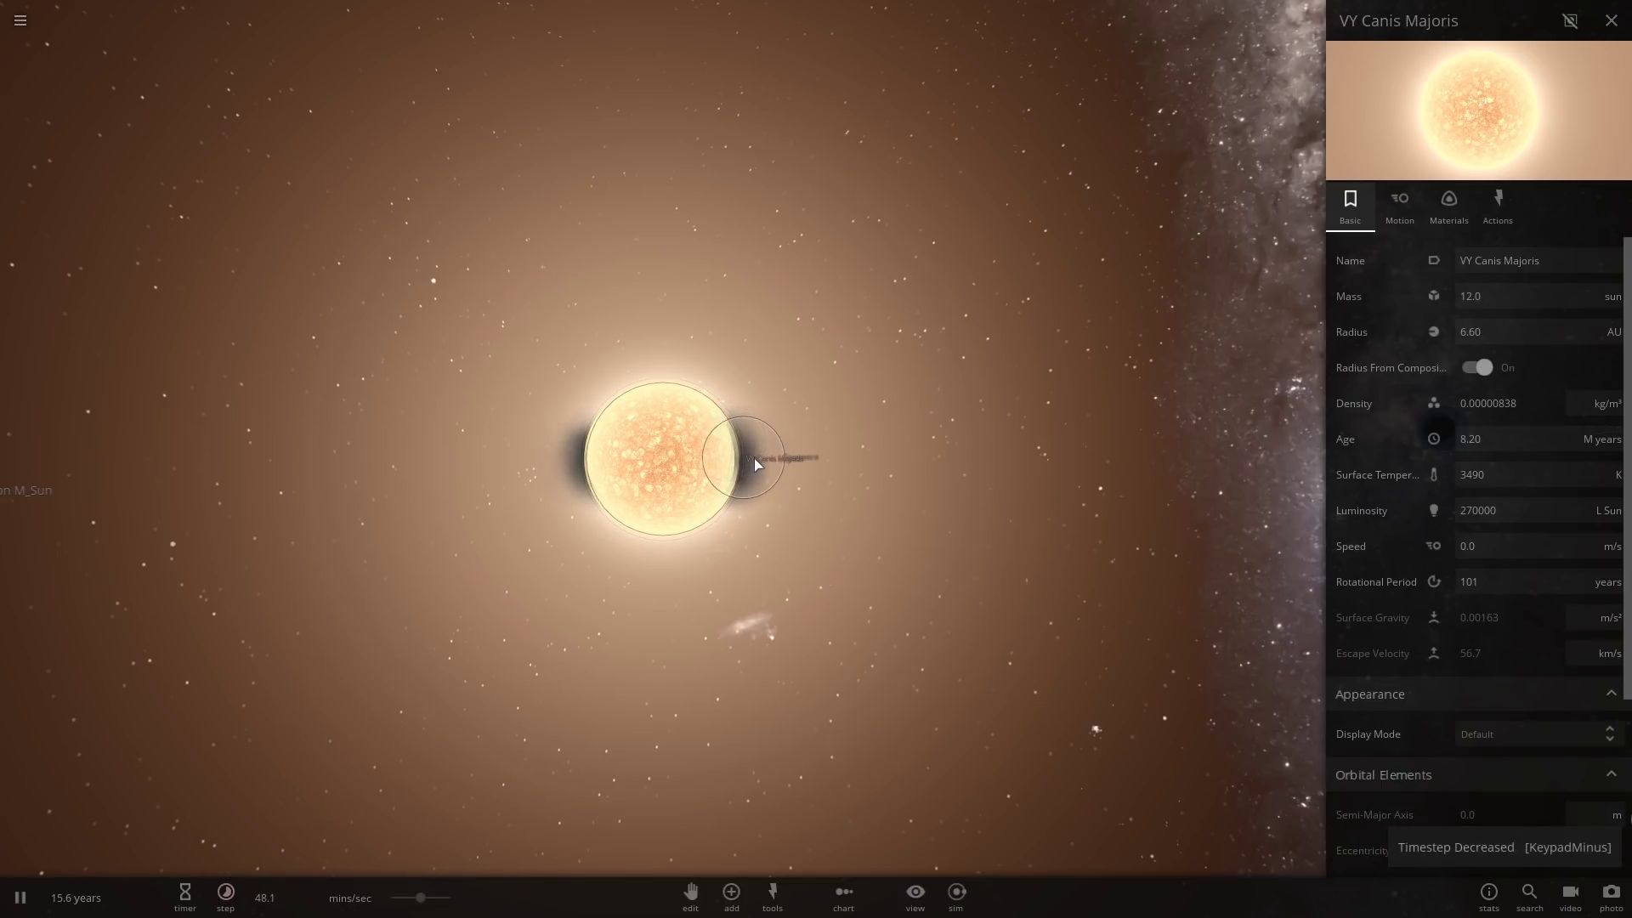
# Raise the simulation speed to about 4.4 hours/sec and view the material leaving VY Canis Majoris from several angles.
pyautogui.moveTo(781, 449); pyautogui.dragTo(1108, 428)
pyautogui.scroll(2, 1165, 447)
pyautogui.press('KP_Add')
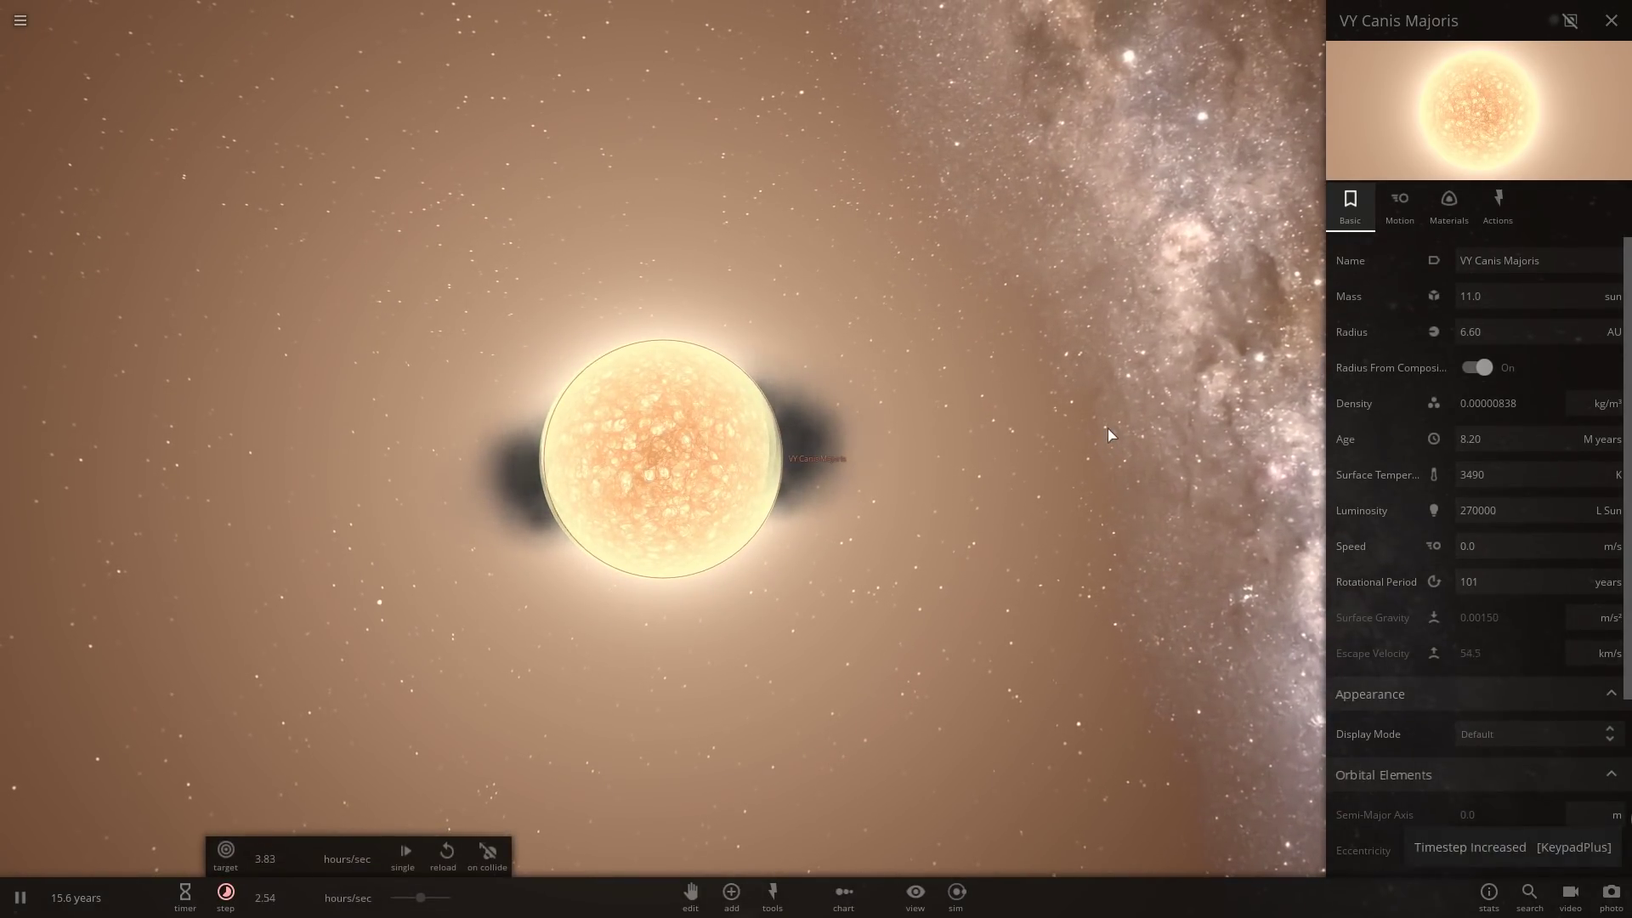
pyautogui.press('KP_Add')
pyautogui.moveTo(1104, 425); pyautogui.dragTo(1020, 438)
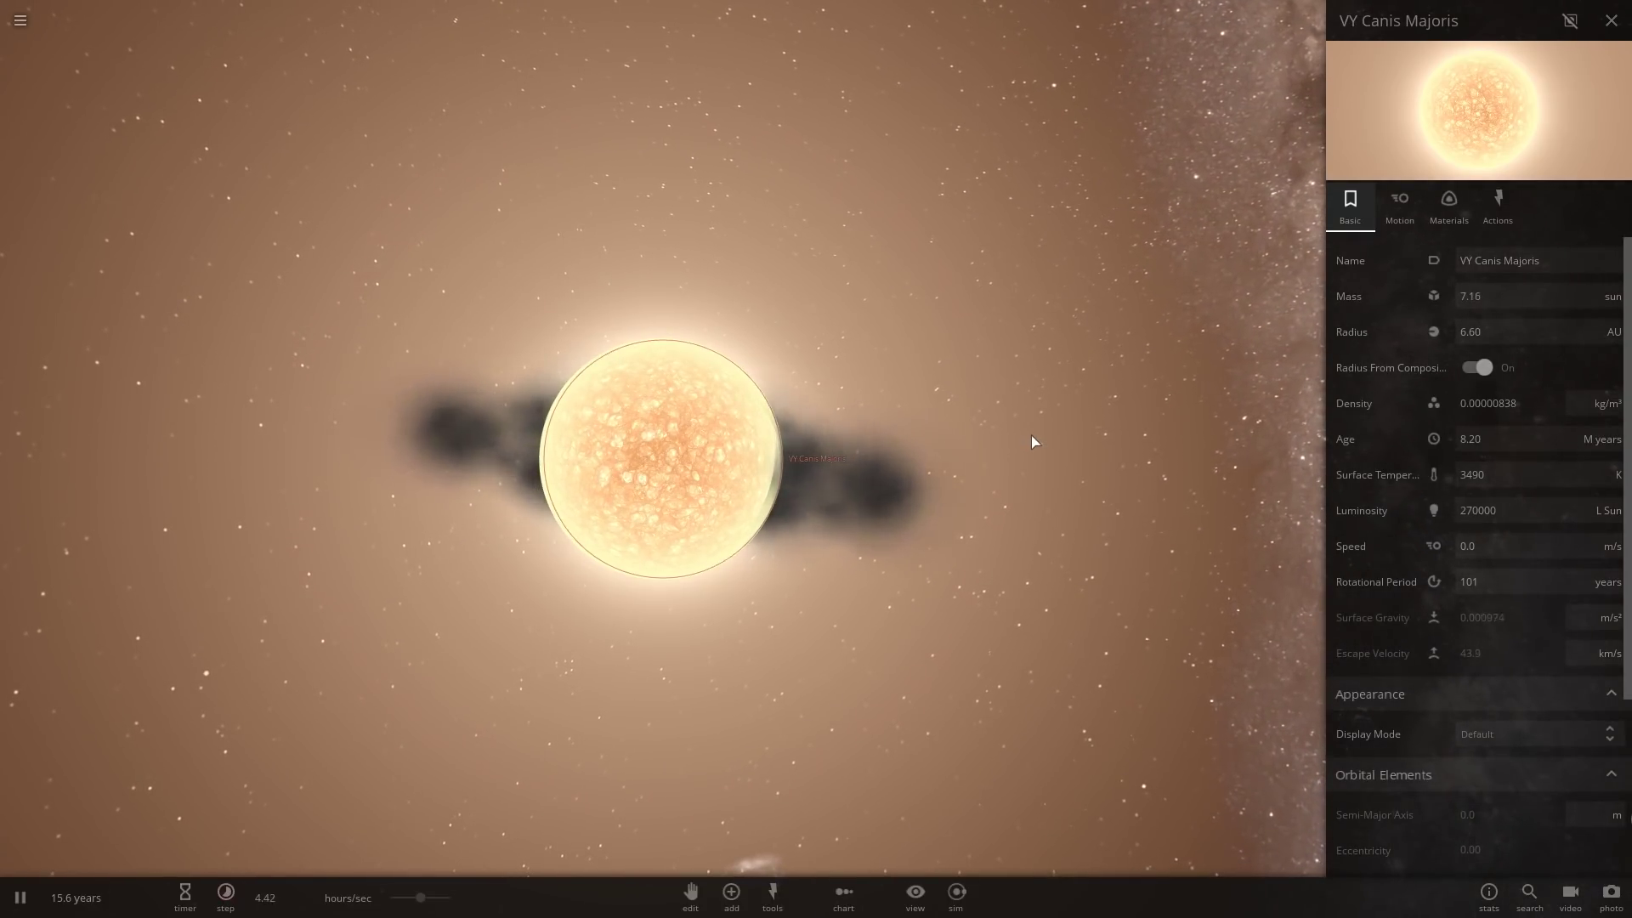
pyautogui.moveTo(1032, 436); pyautogui.dragTo(1054, 501)
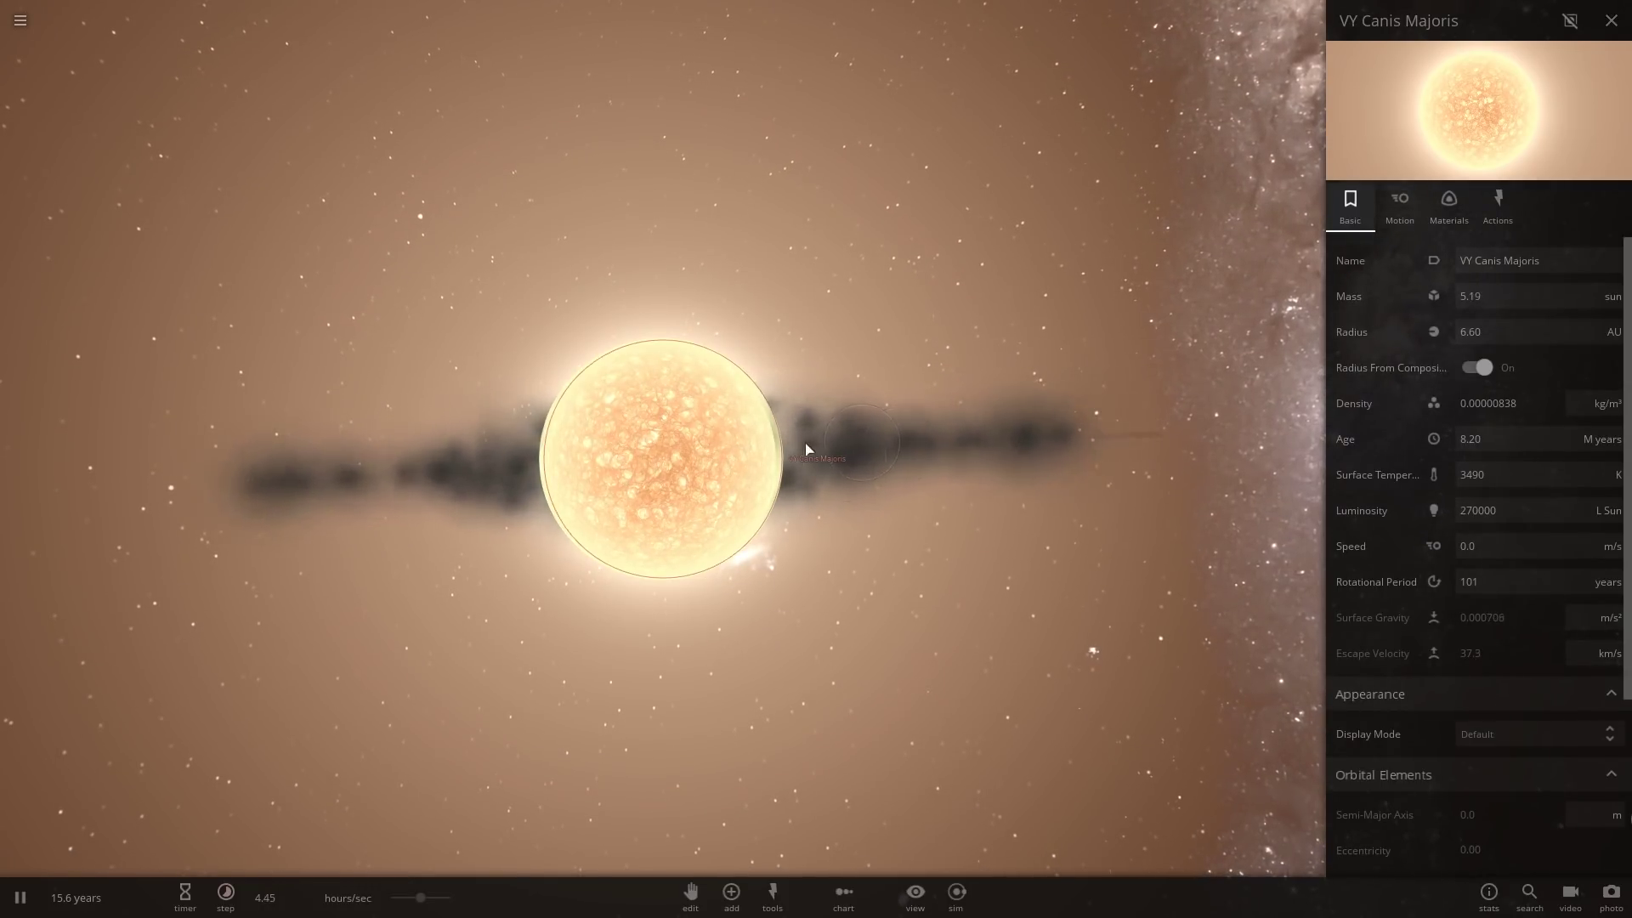
# Slow the simulation to about 54 mins/sec and examine one of the black holes up close with its properties open.
pyautogui.scroll(-6, 1120, 452)
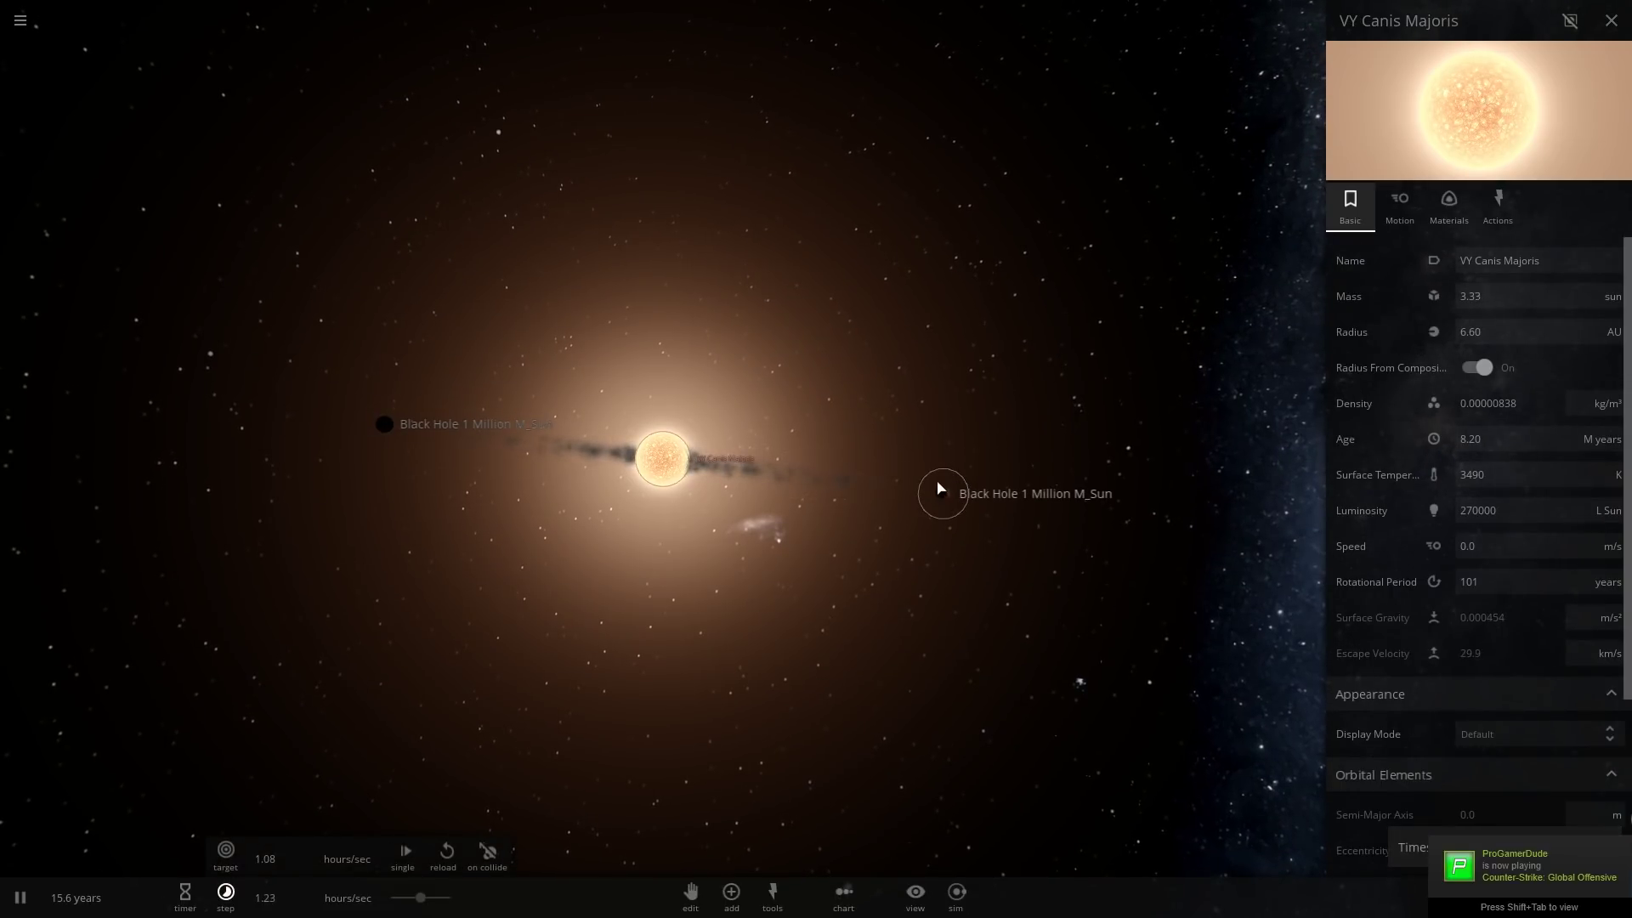
pyautogui.doubleClick(940, 488)
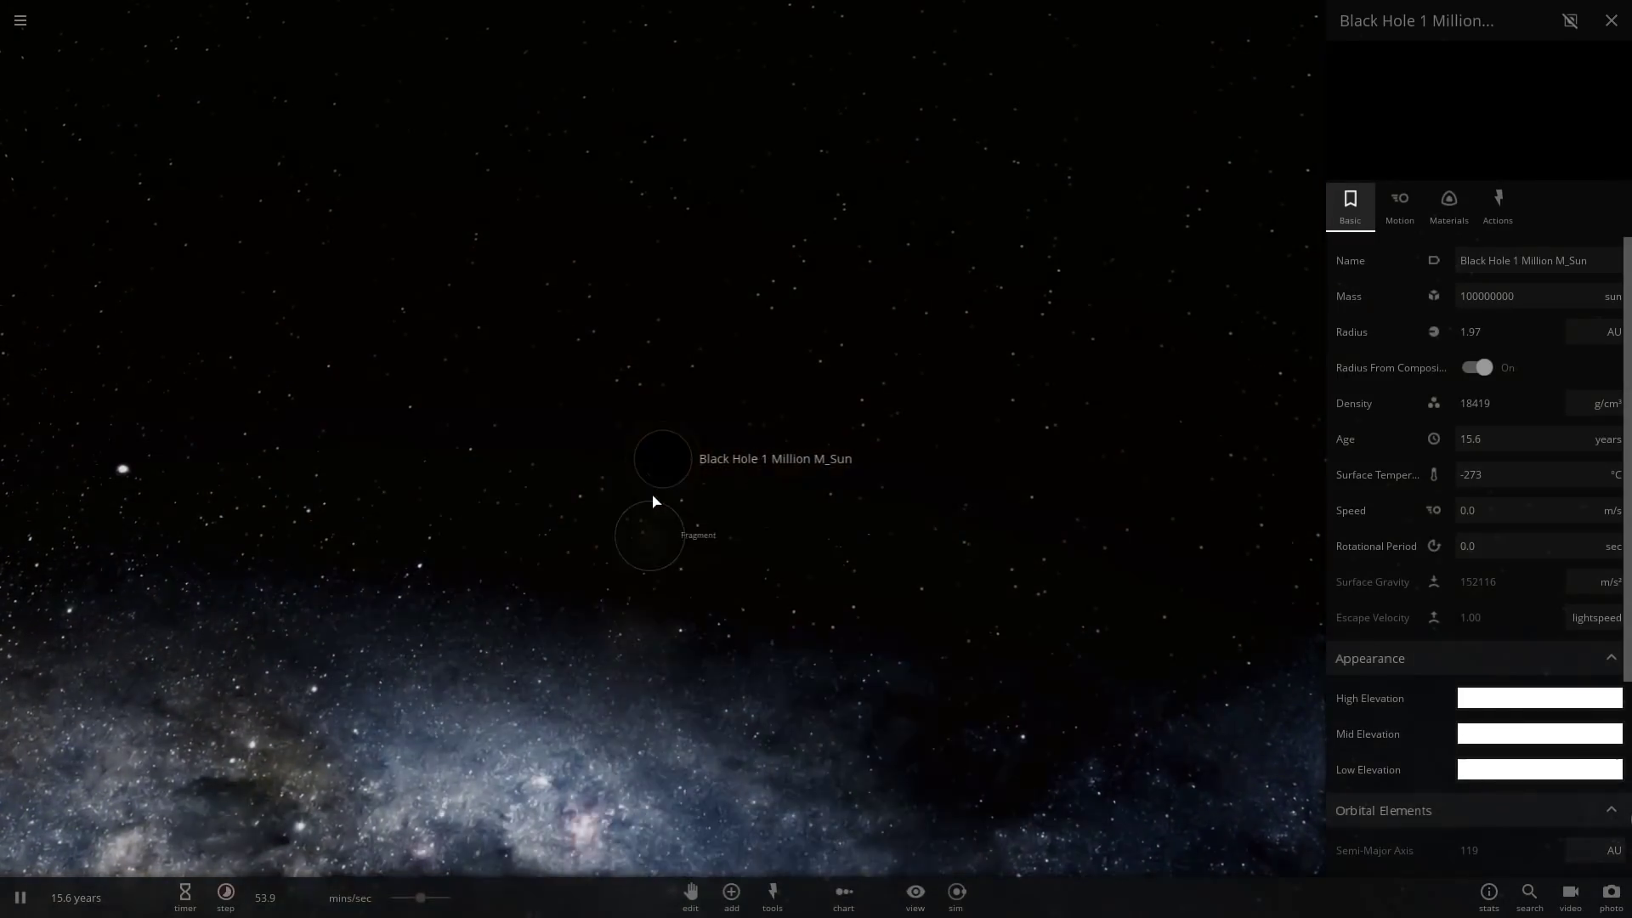
pyautogui.scroll(3, 654, 502)
pyautogui.scroll(4, 762, 505)
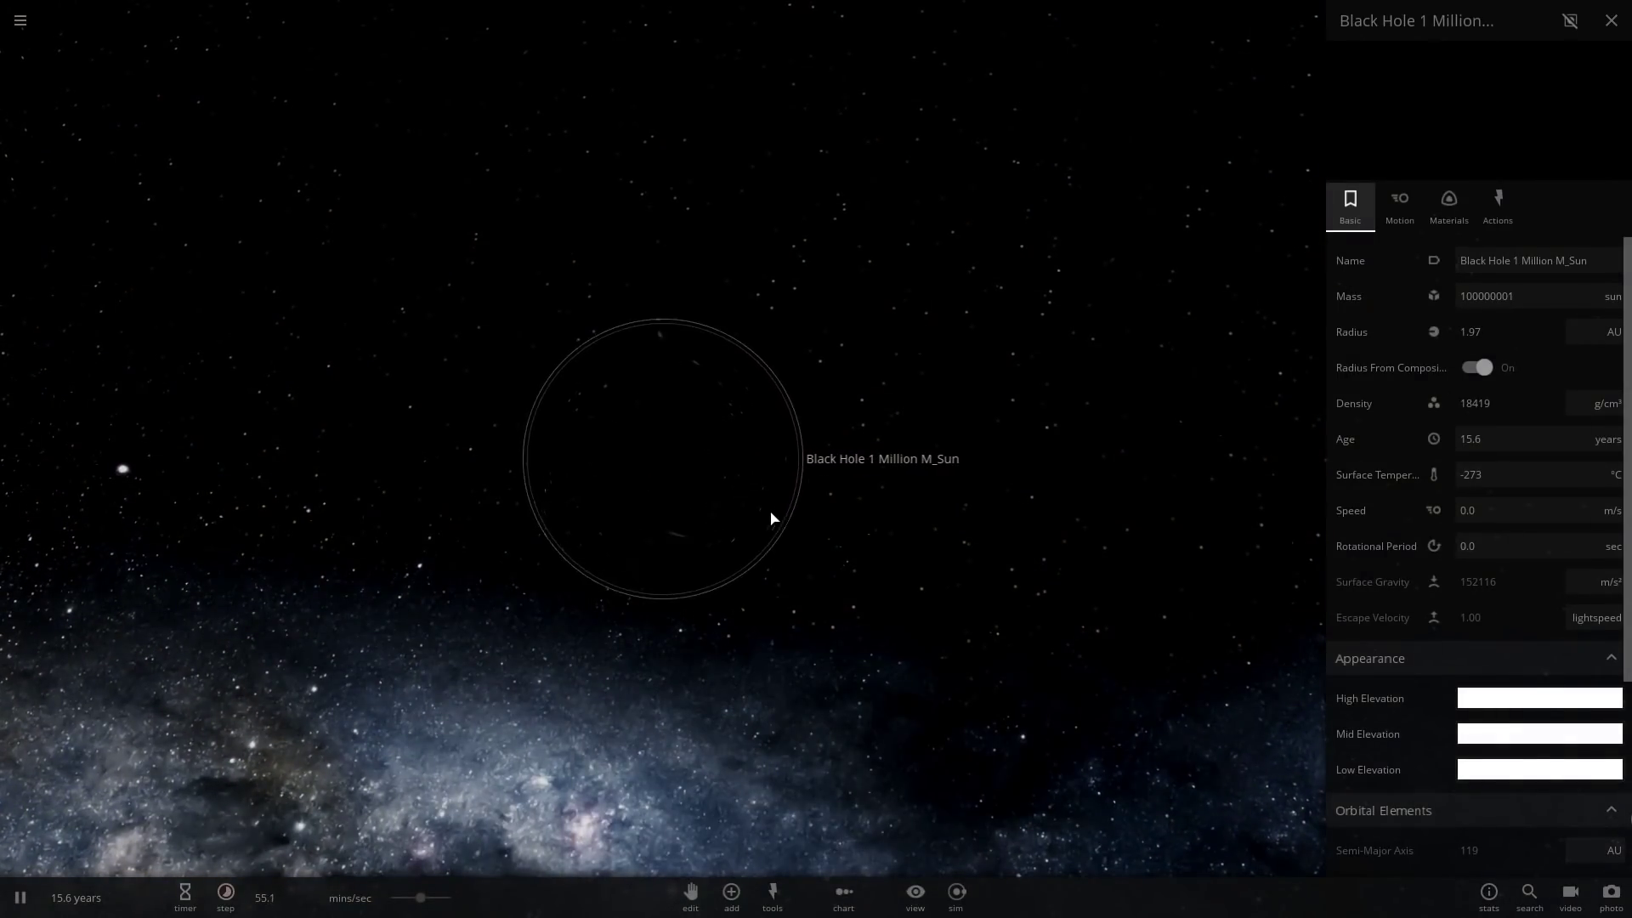
pyautogui.scroll(-8, 579, 542)
pyautogui.moveTo(771, 519); pyautogui.dragTo(503, 553)
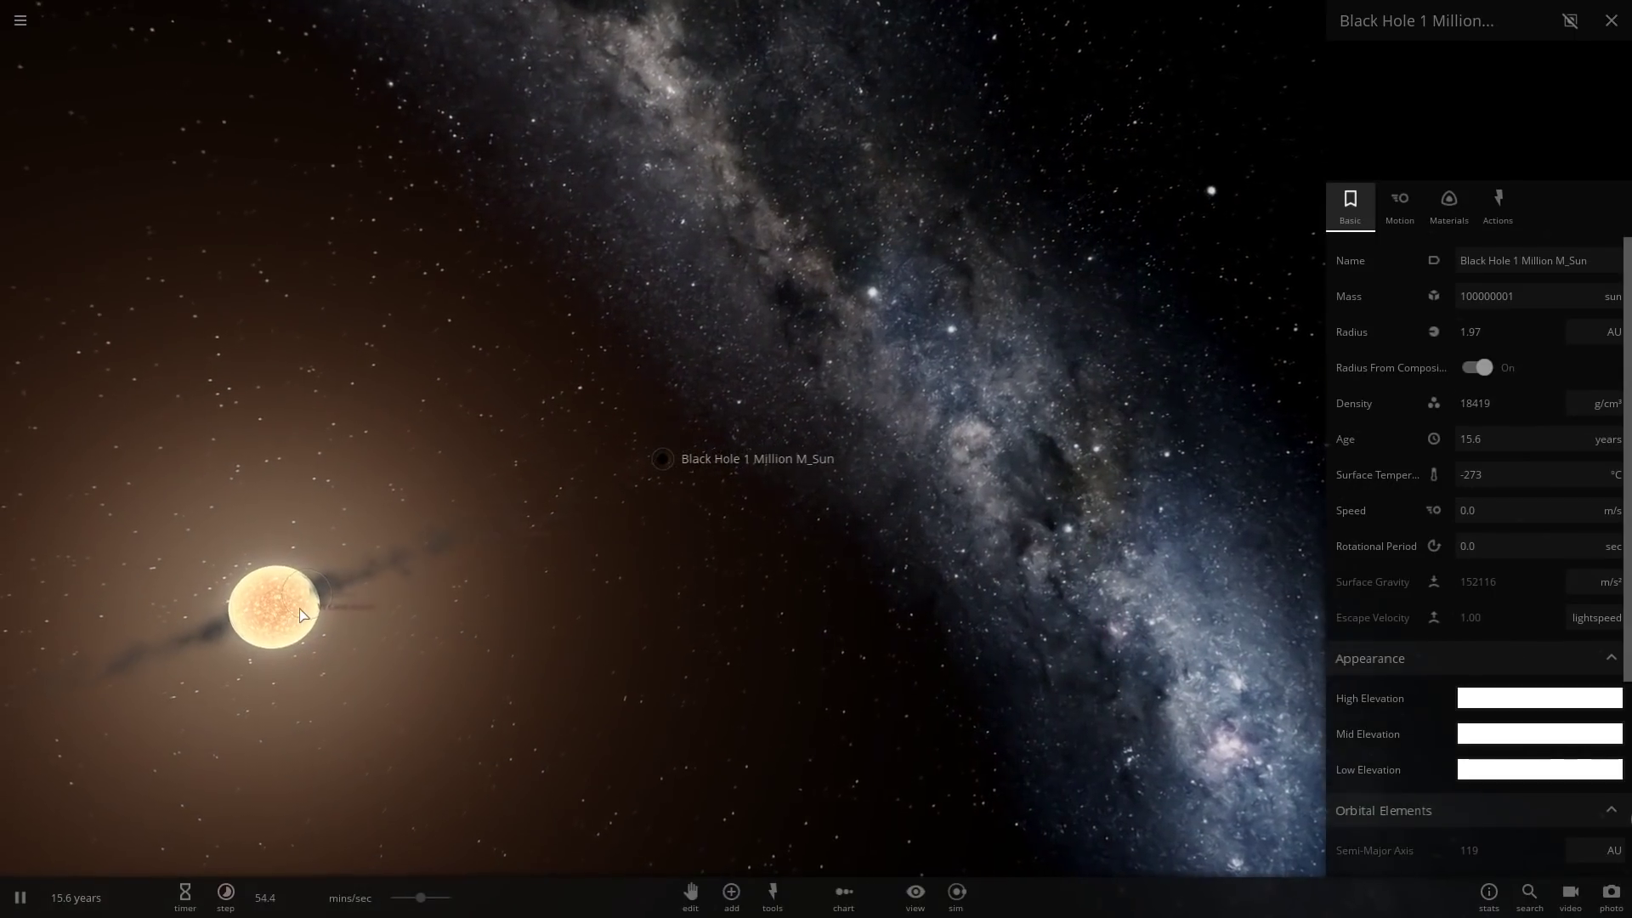
# Refocus on VY Canis Majoris, close its properties and raise the simulation speed to about 21 hours/sec.
pyautogui.doubleClick(302, 614)
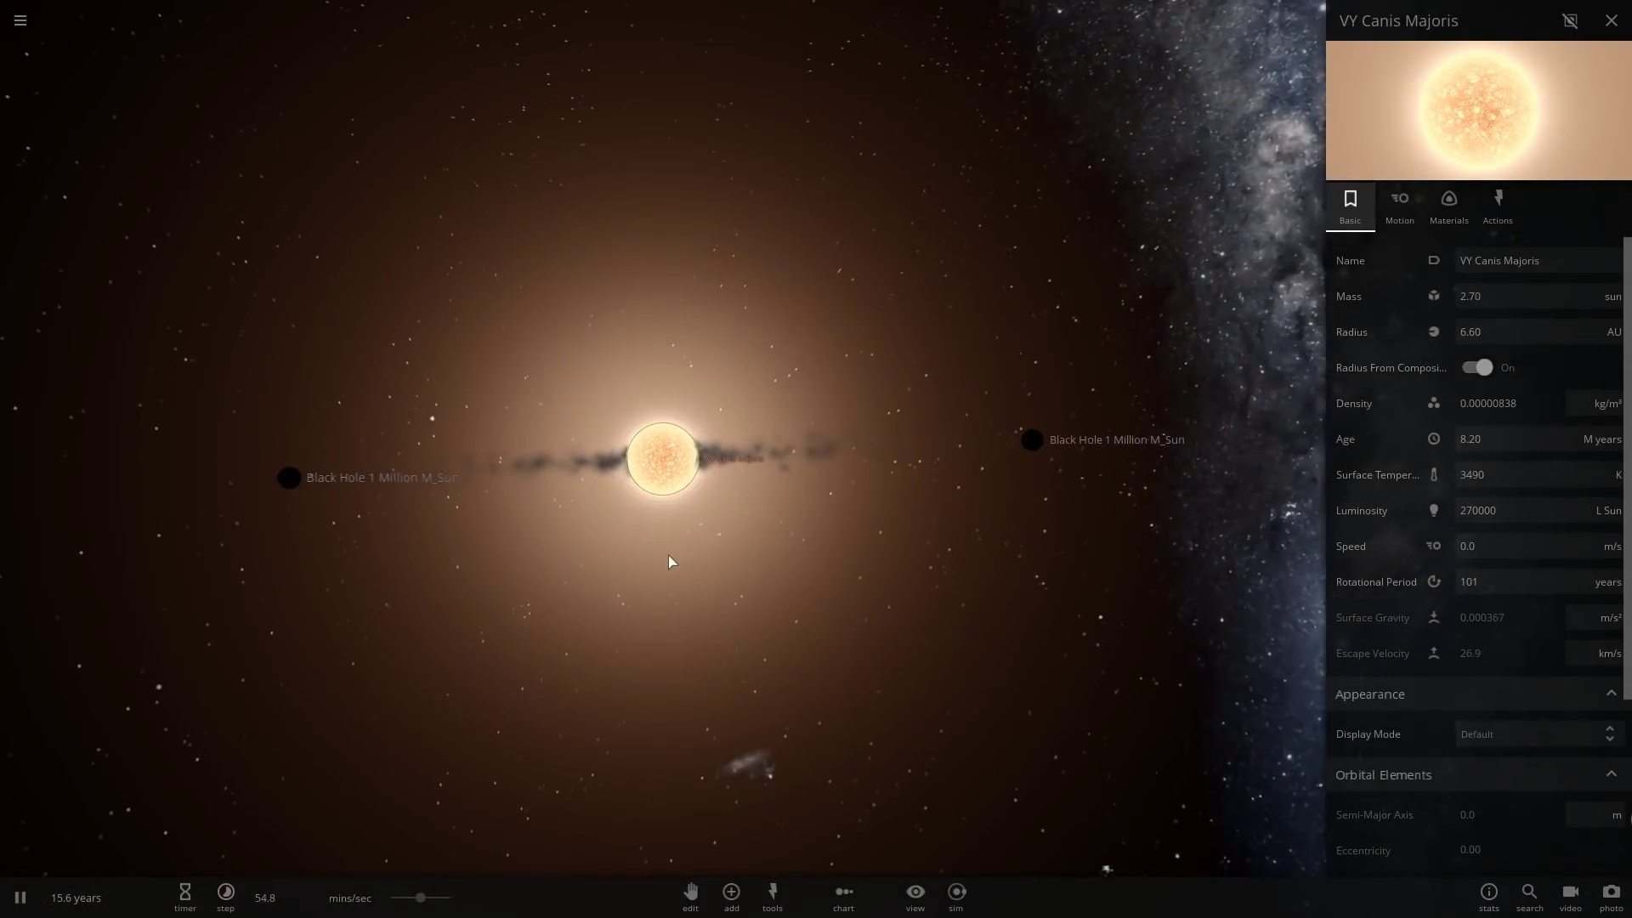
pyautogui.scroll(3, 741, 552)
pyautogui.click(748, 544)
pyautogui.press('KP_Add')
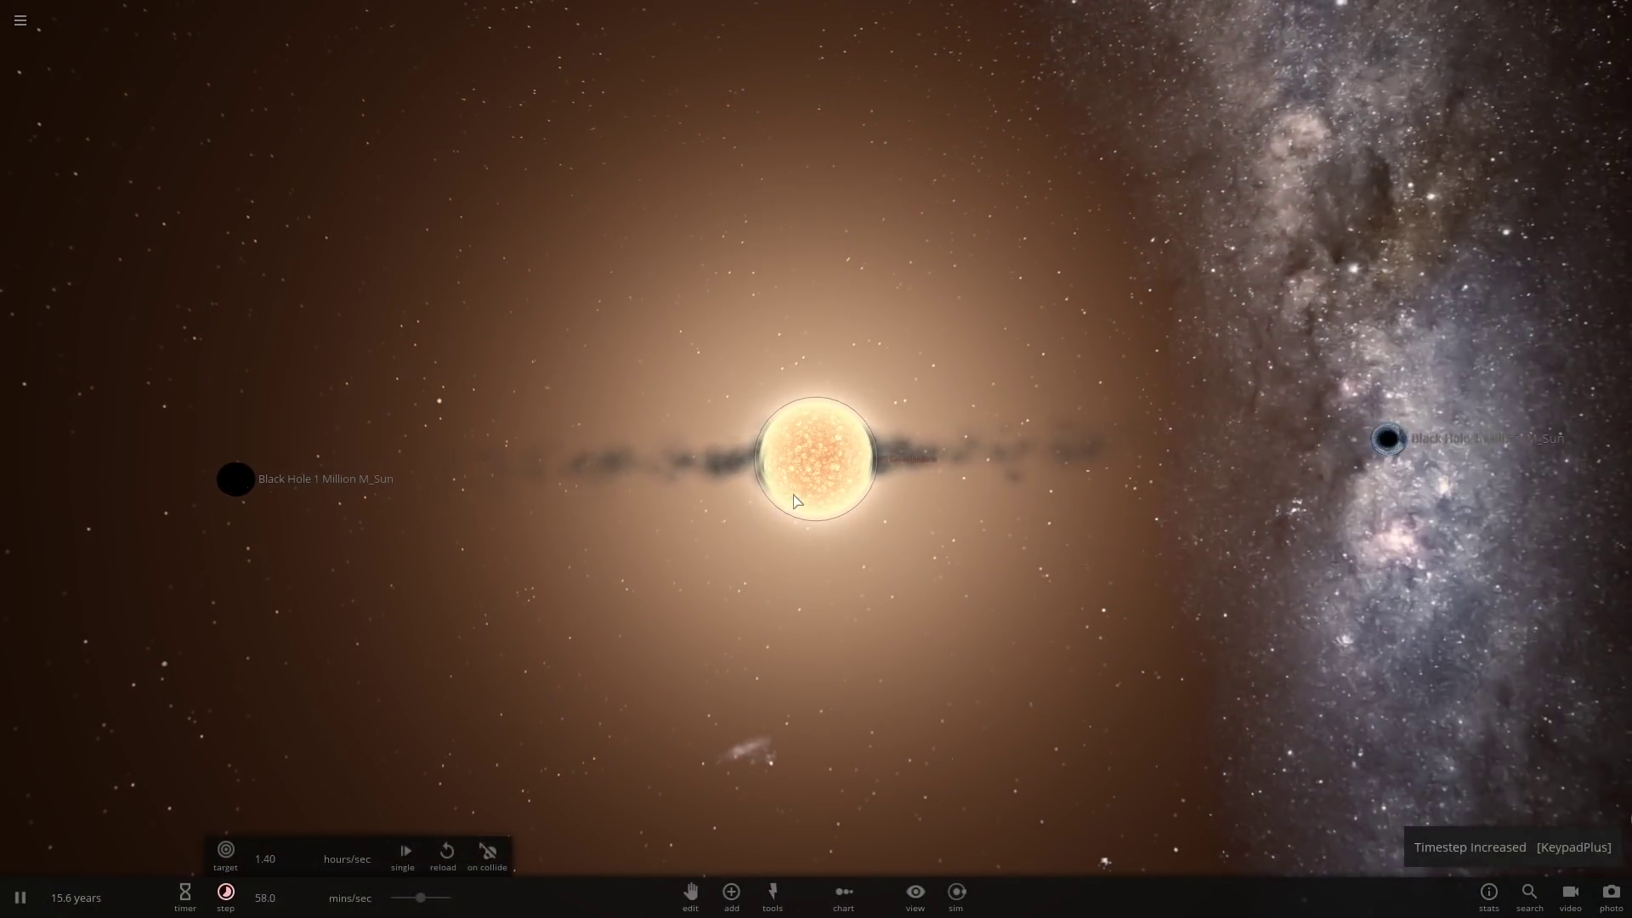
pyautogui.press('KP_Add')
pyautogui.press('KP_Add')
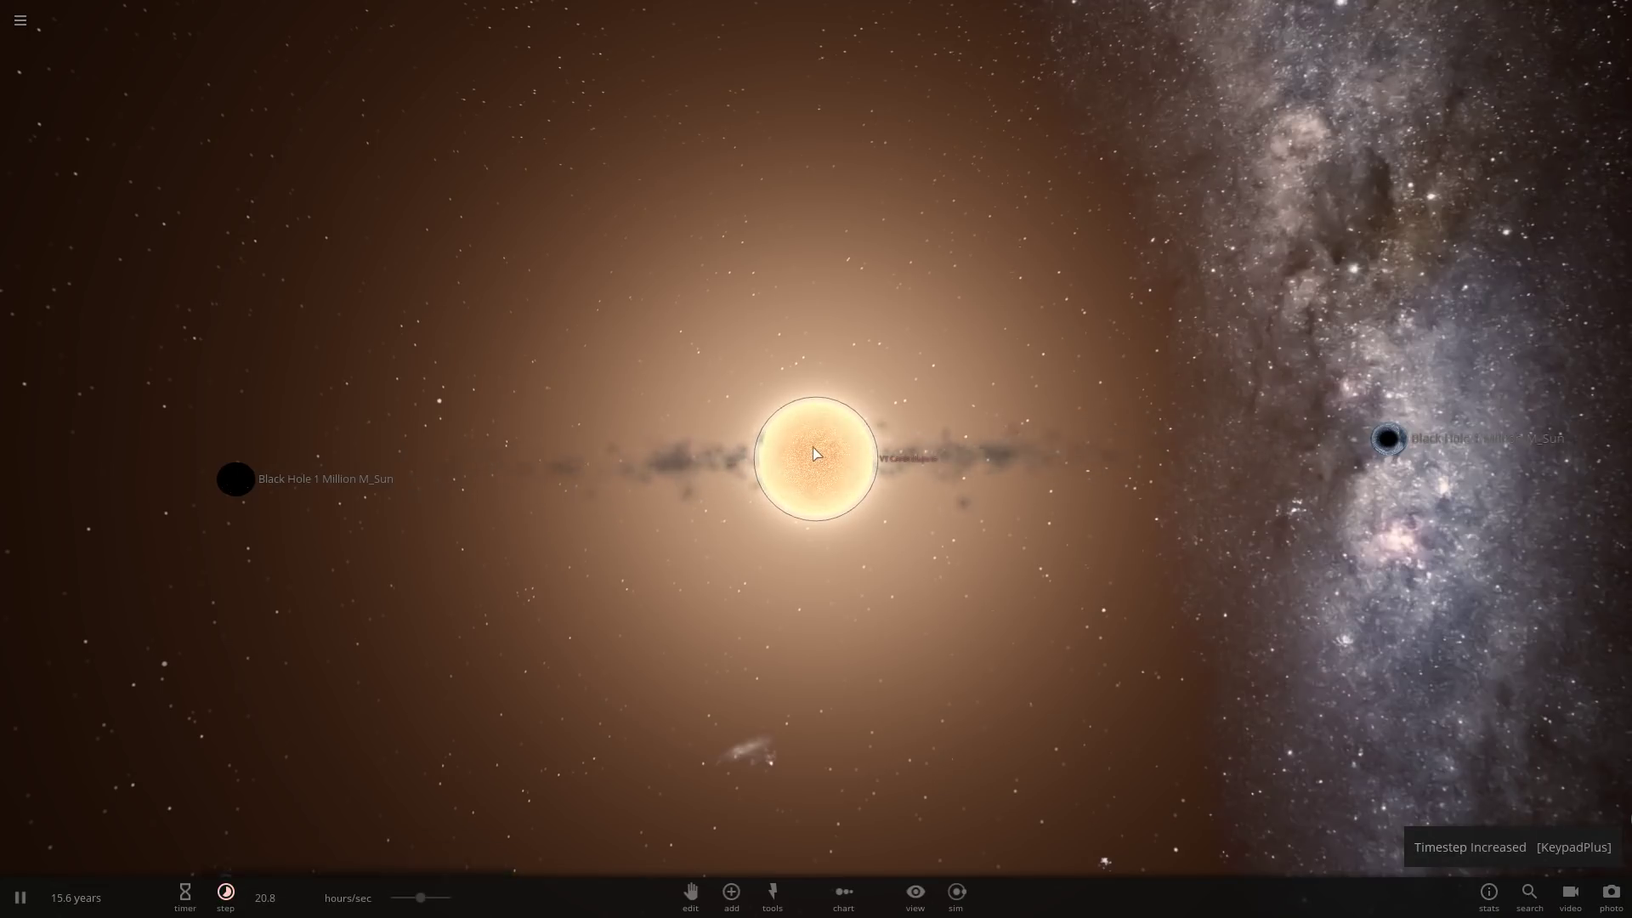
# Open VY Canis Majoris's properties and examine the star and its debris between the black holes from several angles and distances.
pyautogui.click(823, 449)
pyautogui.click(1561, 440)
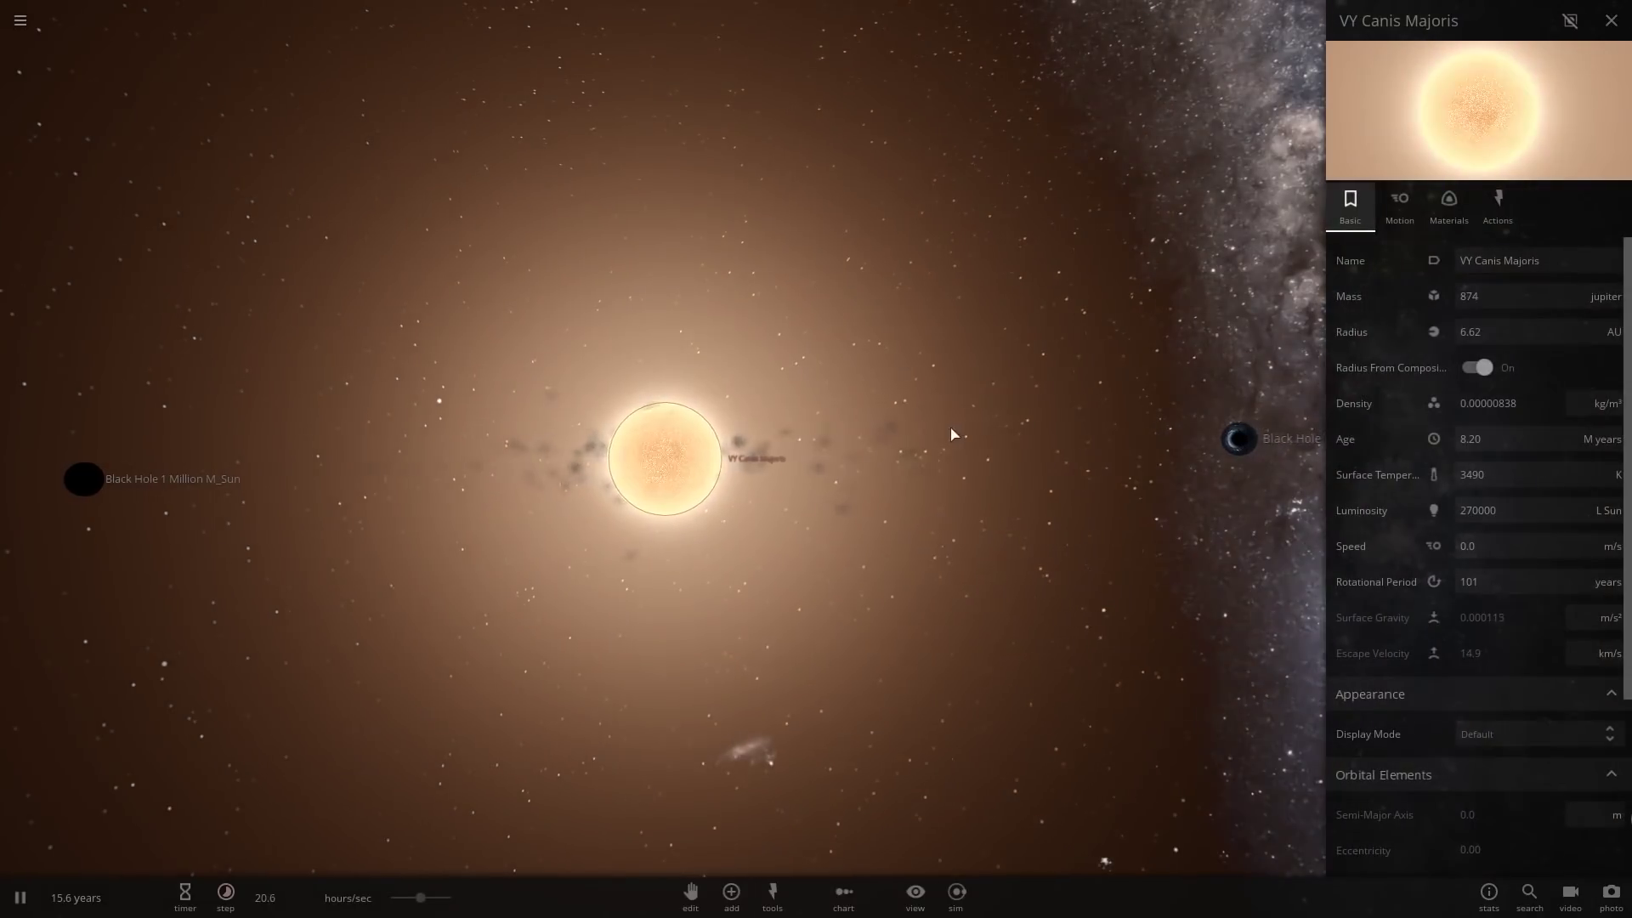
pyautogui.scroll(-3, 938, 441)
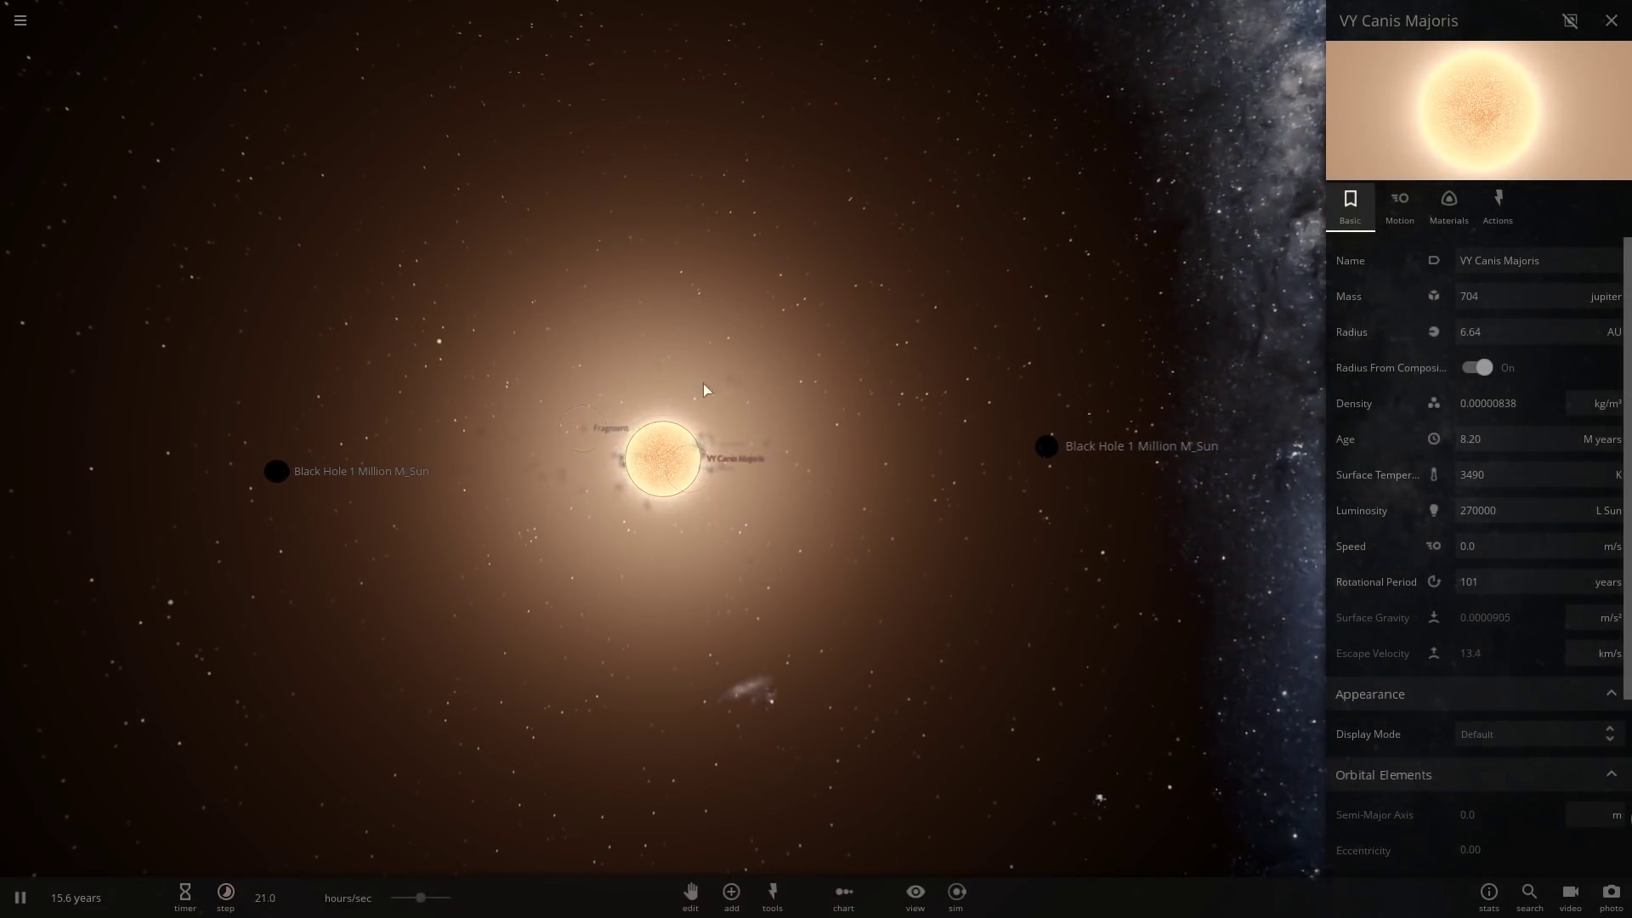
pyautogui.scroll(-2, 722, 406)
pyautogui.scroll(5, 1053, 443)
pyautogui.scroll(-2, 1058, 444)
pyautogui.moveTo(1058, 445); pyautogui.dragTo(768, 159)
pyautogui.moveTo(1038, 384); pyautogui.dragTo(1014, 315)
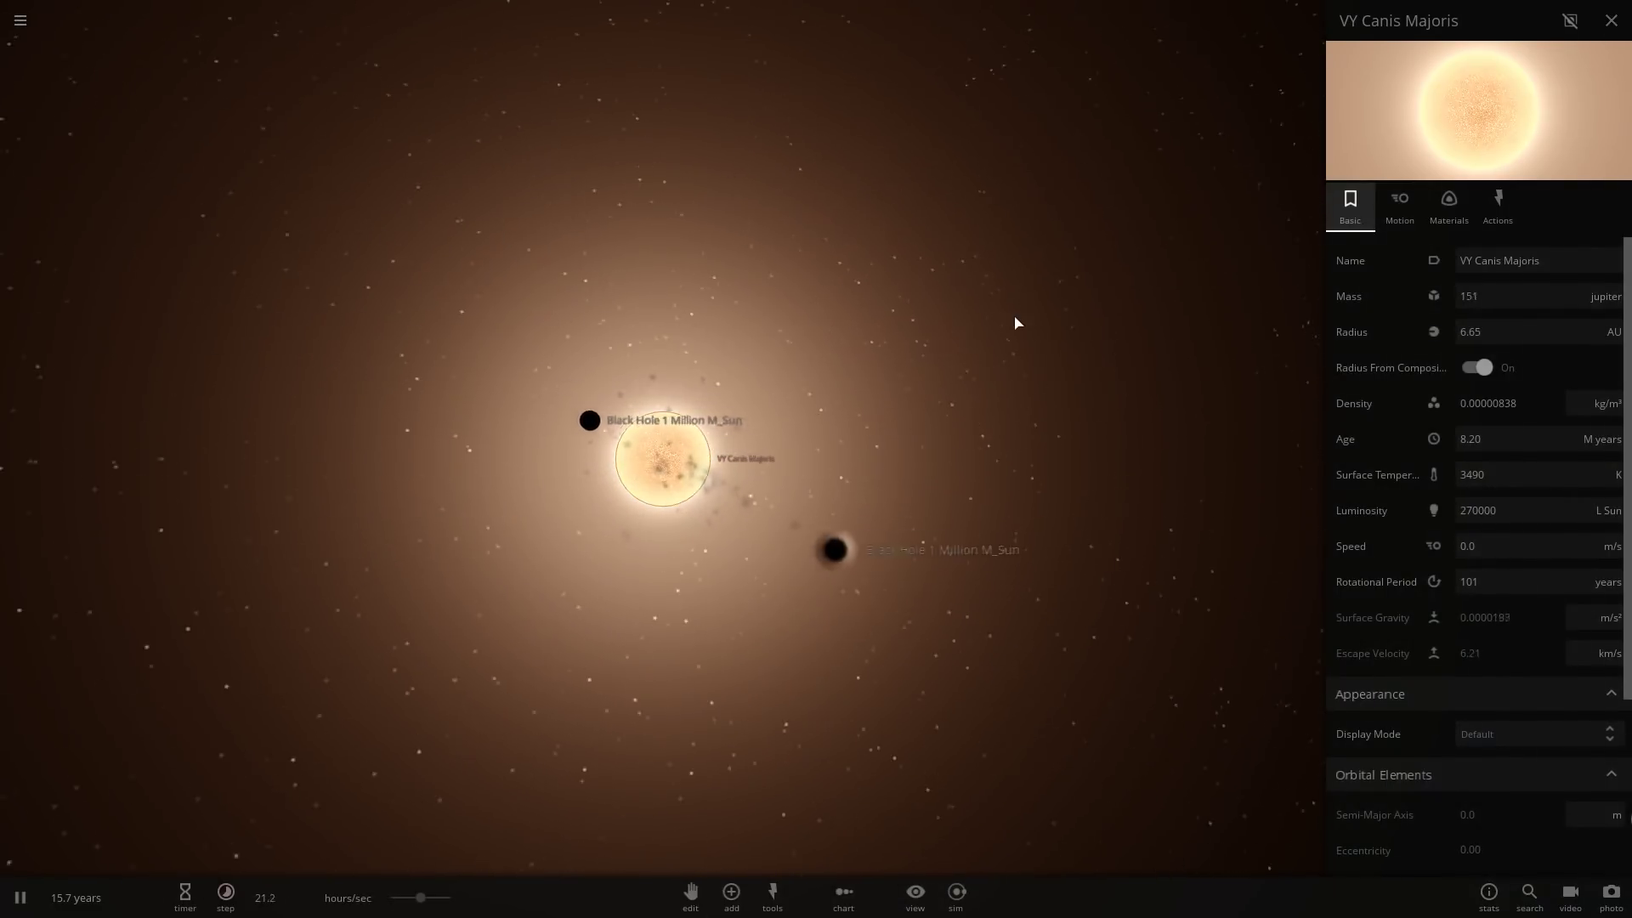
pyautogui.scroll(3, 1002, 383)
pyautogui.scroll(-3, 1002, 383)
pyautogui.moveTo(1002, 382); pyautogui.dragTo(1206, 536)
pyautogui.scroll(2, 1013, 380)
pyautogui.moveTo(634, 346); pyautogui.dragTo(971, 464)
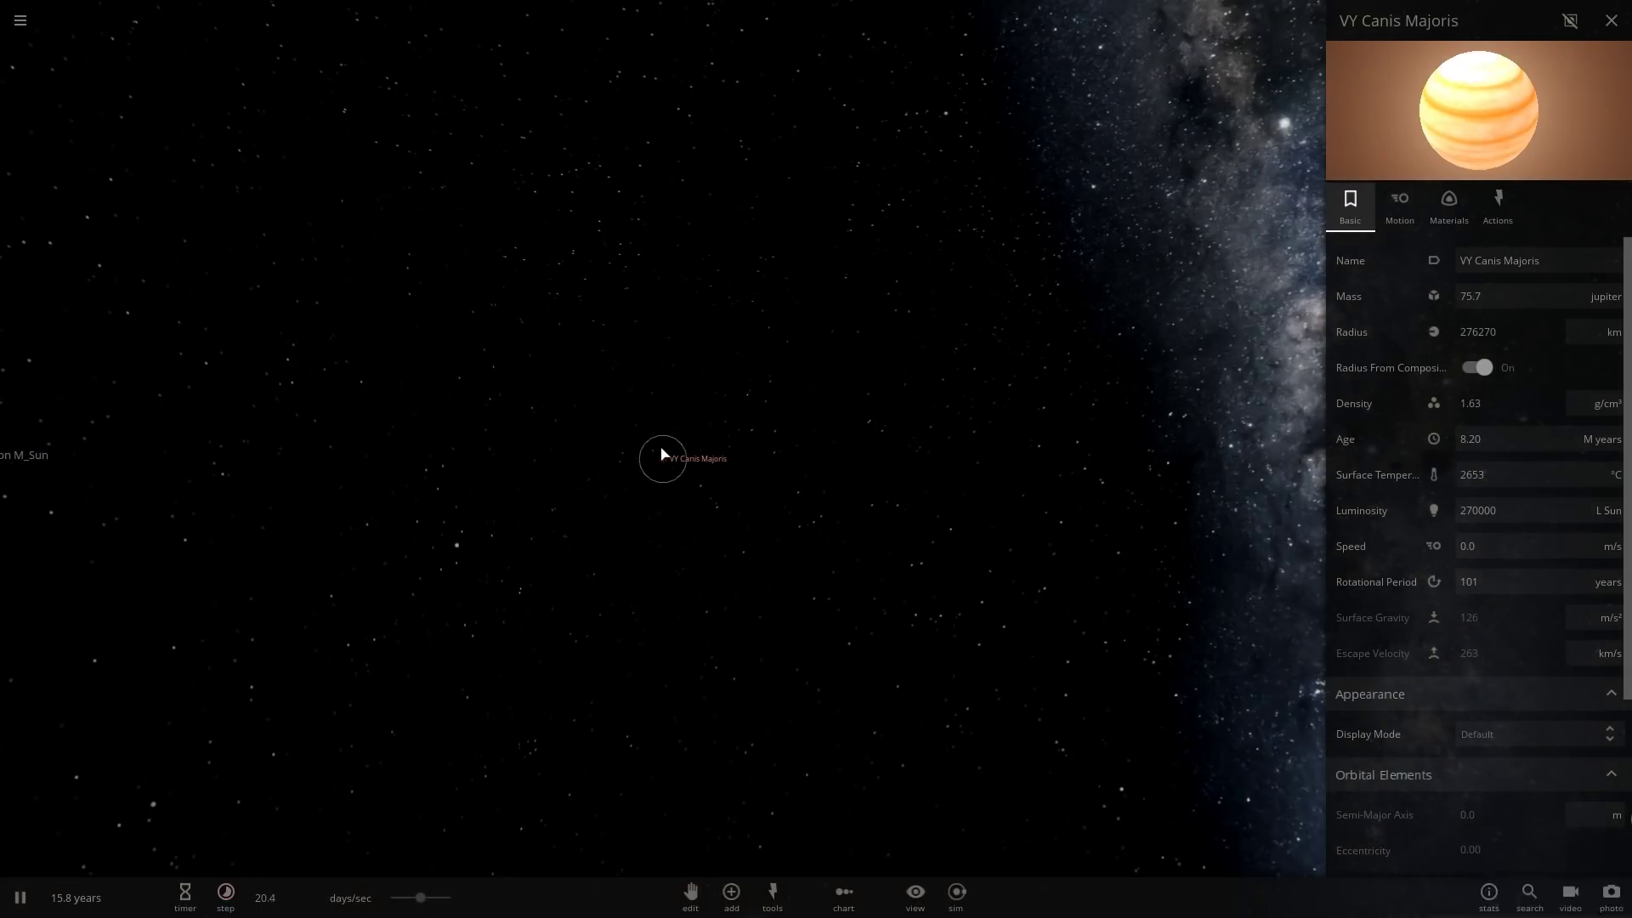
# Slow the simulation to about 1.8 hours/sec and delete the stripped VY Canis Majoris.
pyautogui.press('KP_Subtract')
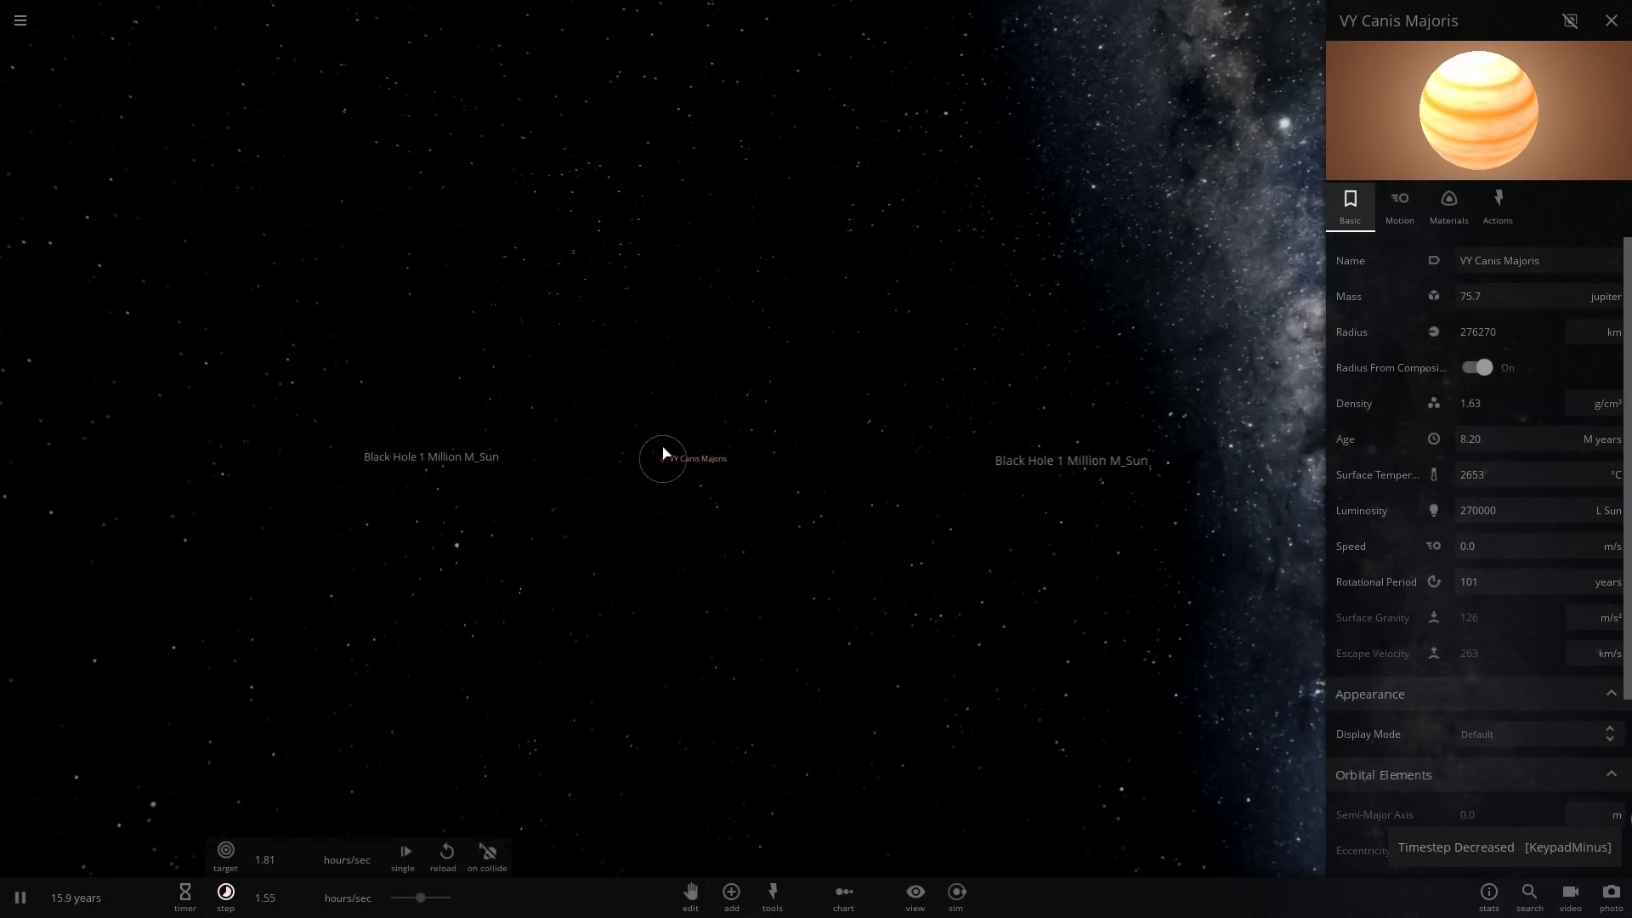
pyautogui.press('Delete')
# Pause the simulation and add three still VY Canis Majoris stars in a row between the two black holes.
pyautogui.click(730, 894)
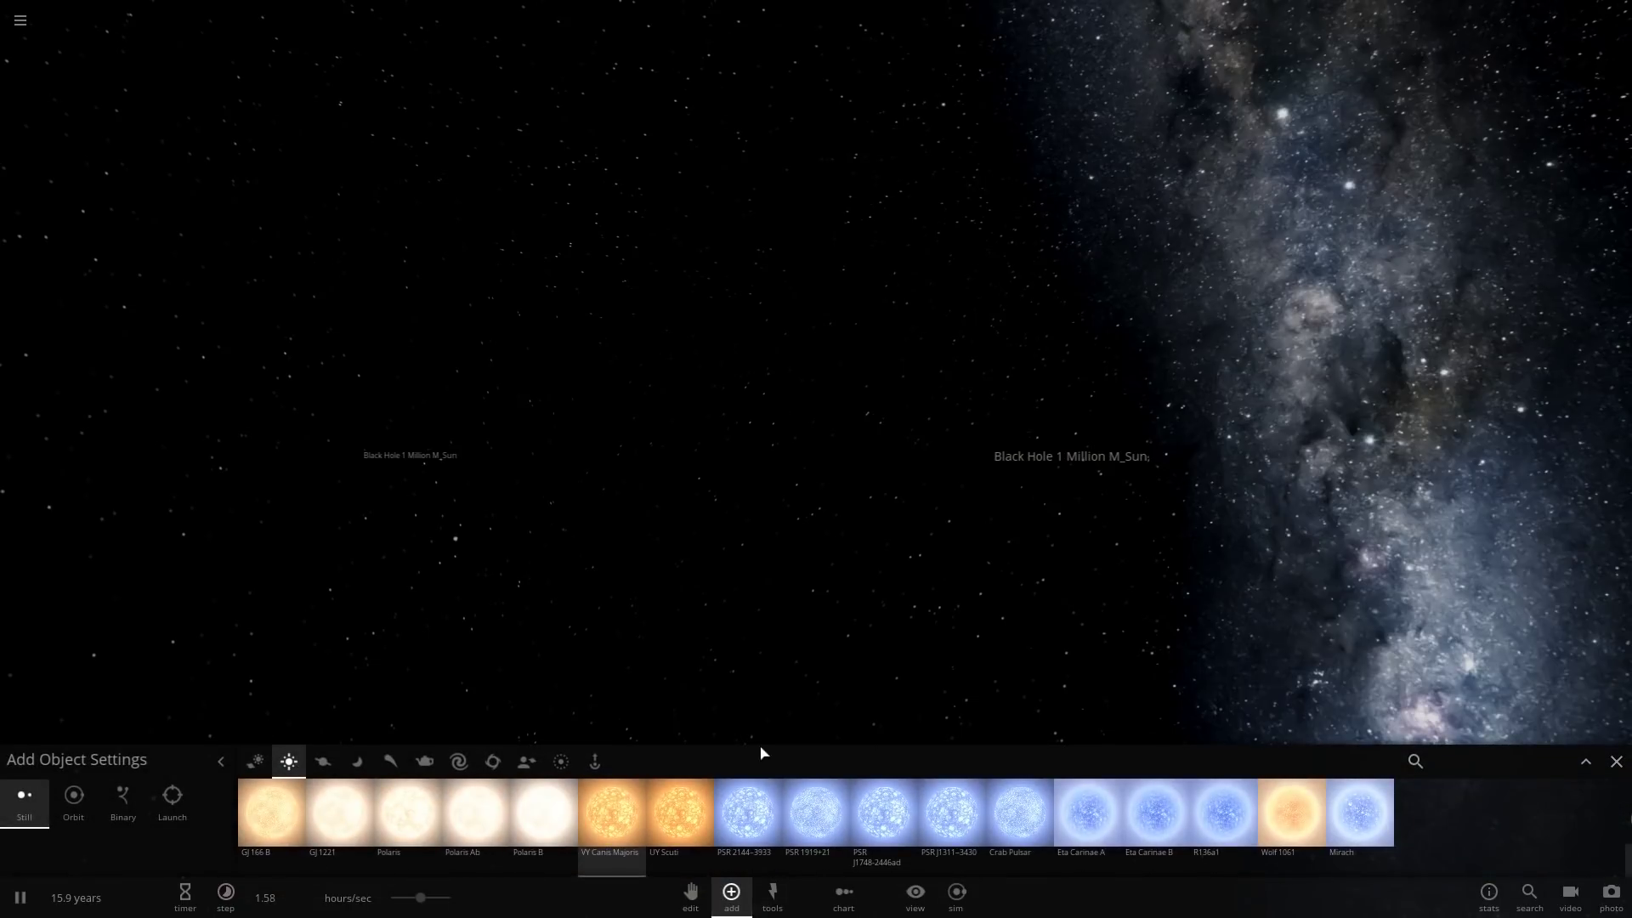
pyautogui.press('space')
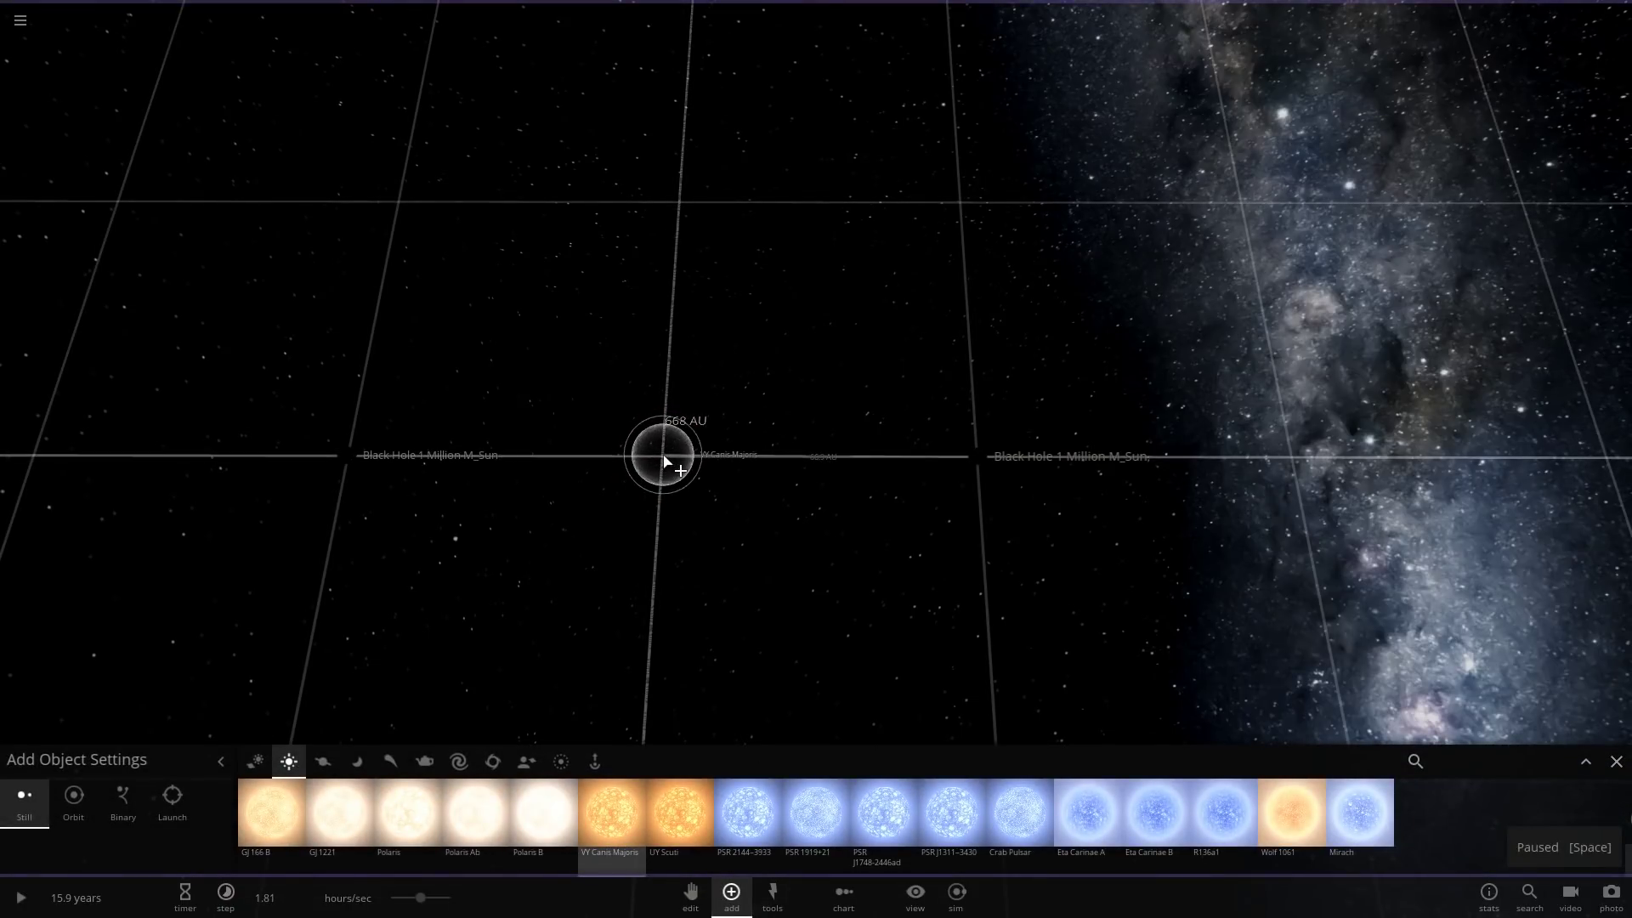
pyautogui.click(684, 458)
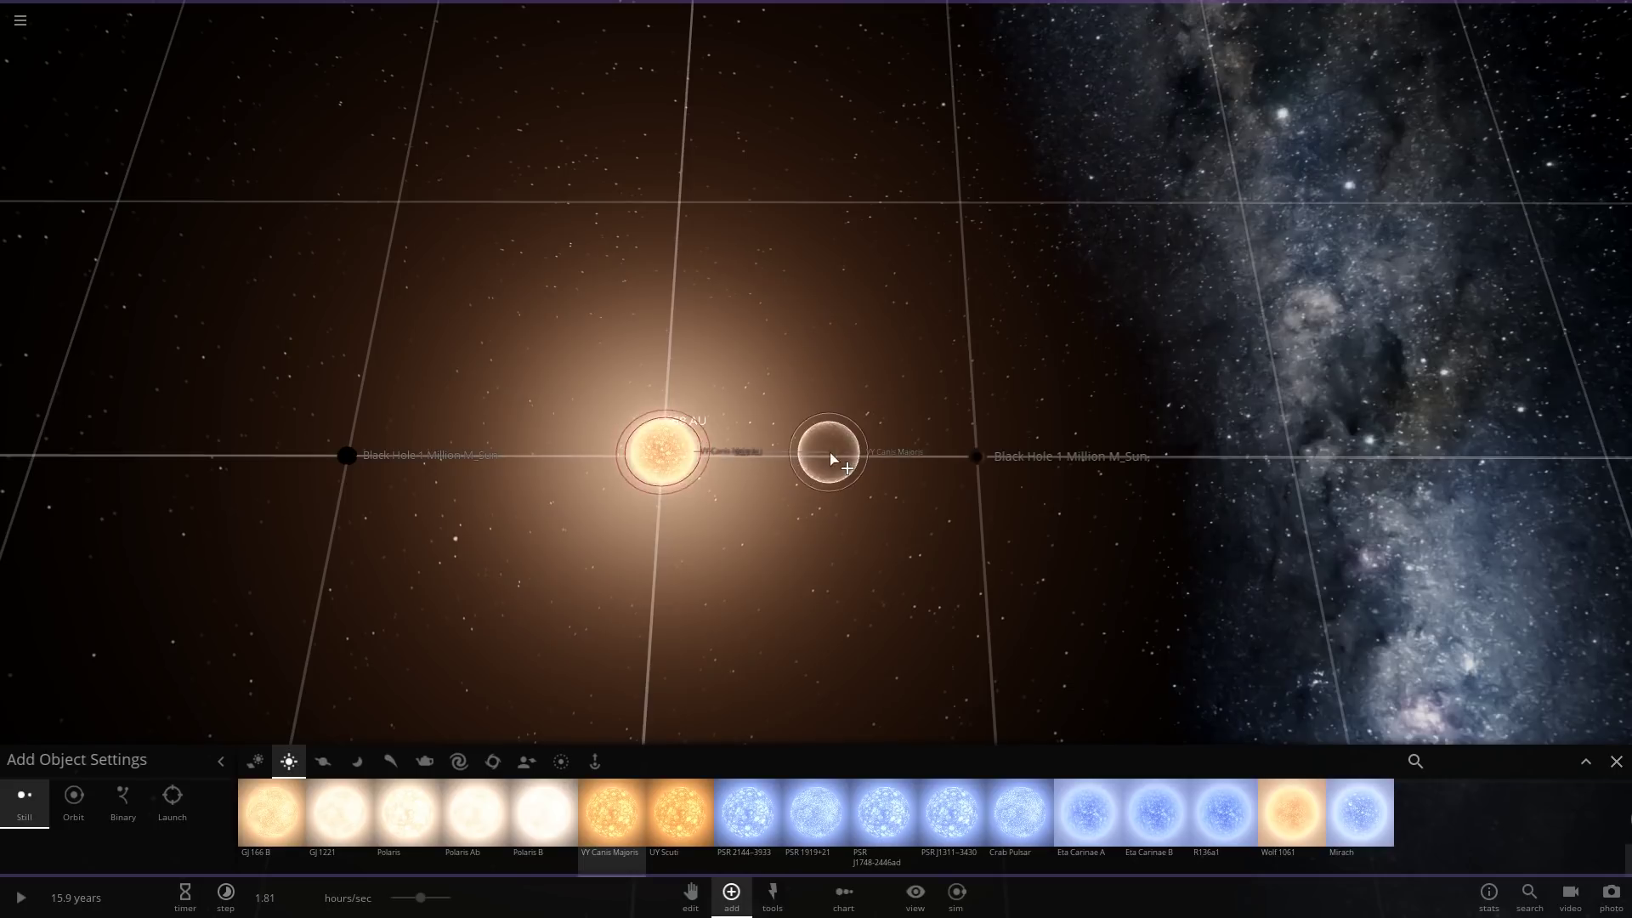
pyautogui.click(748, 463)
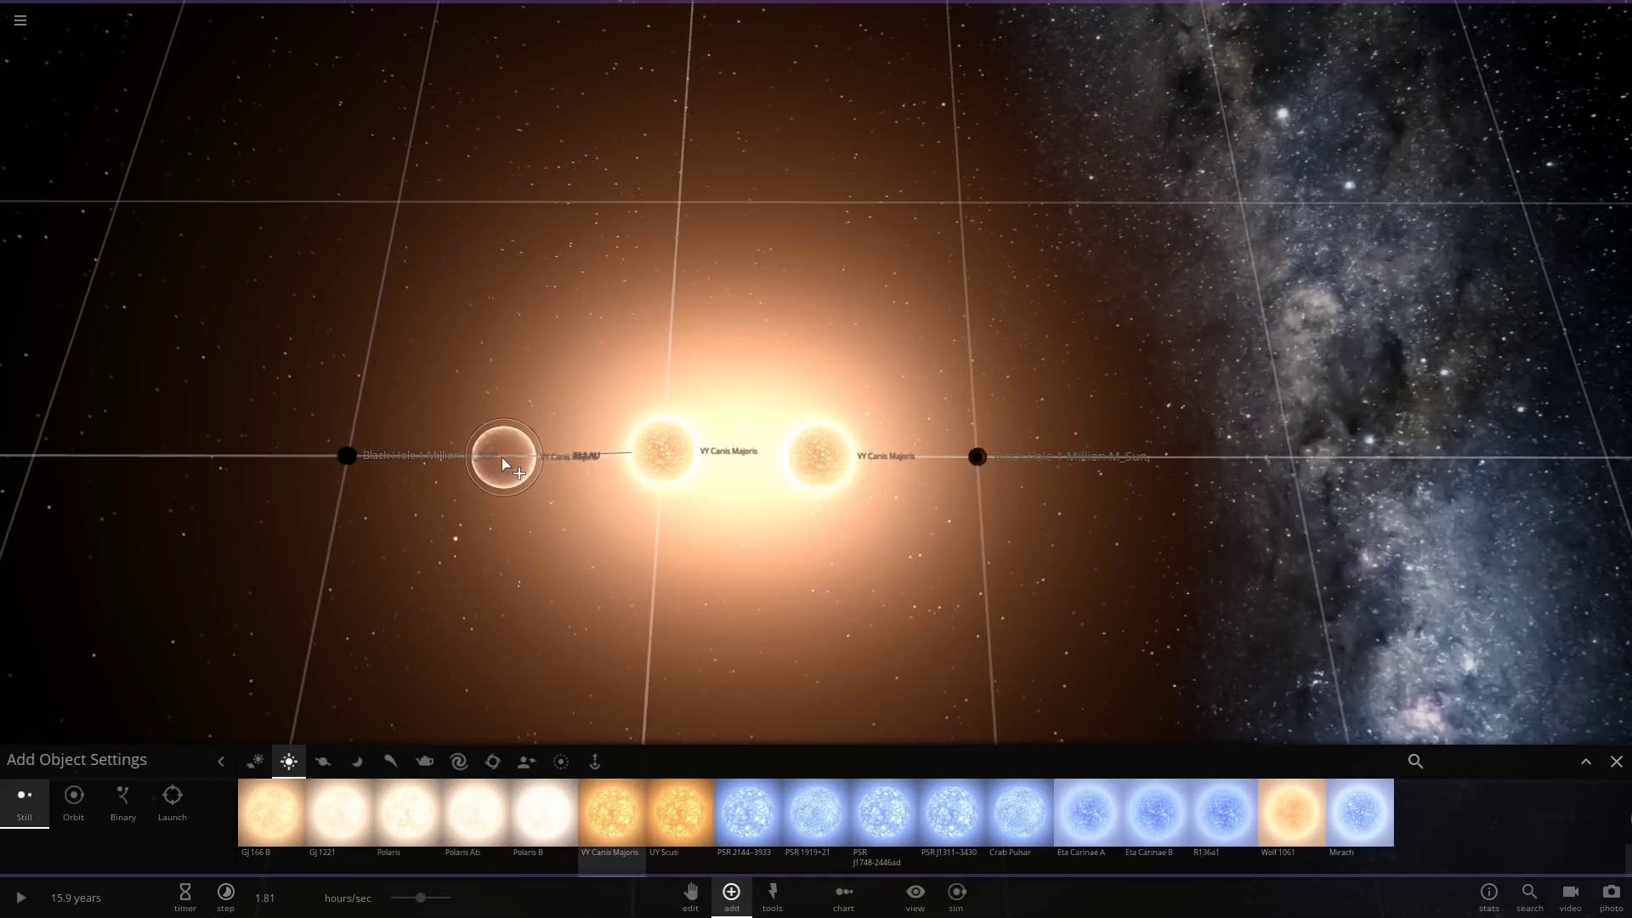
pyautogui.click(493, 455)
pyautogui.press('Escape')
# Open the middle VY Canis Majoris's motion properties and set its X and Z position to 0 m.
pyautogui.click(663, 451)
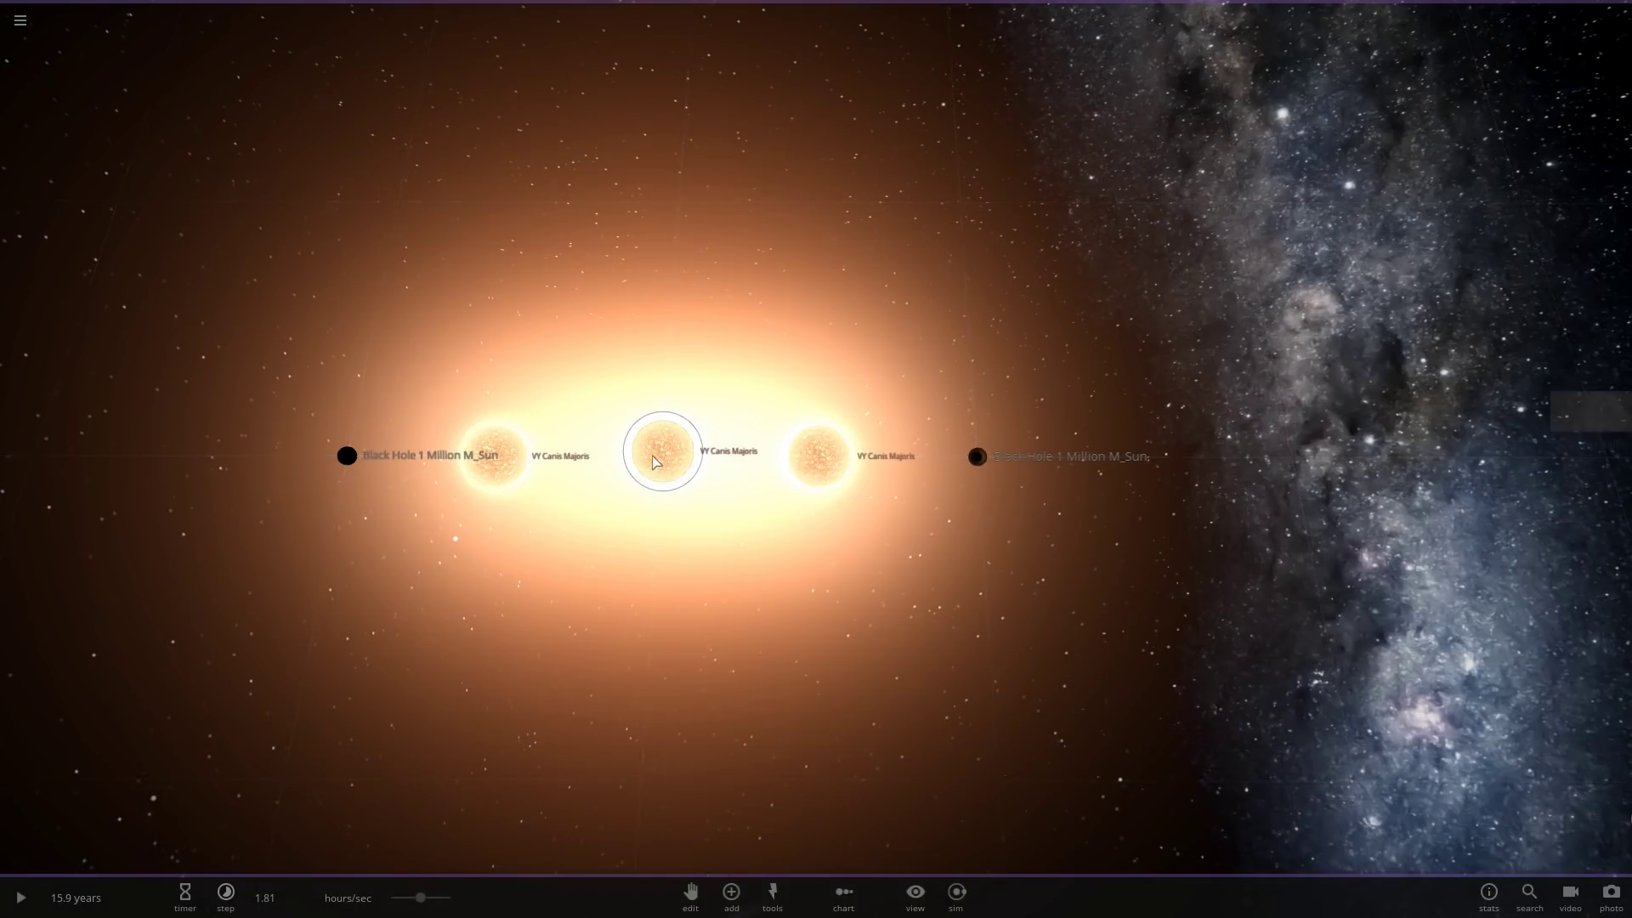
pyautogui.click(1557, 469)
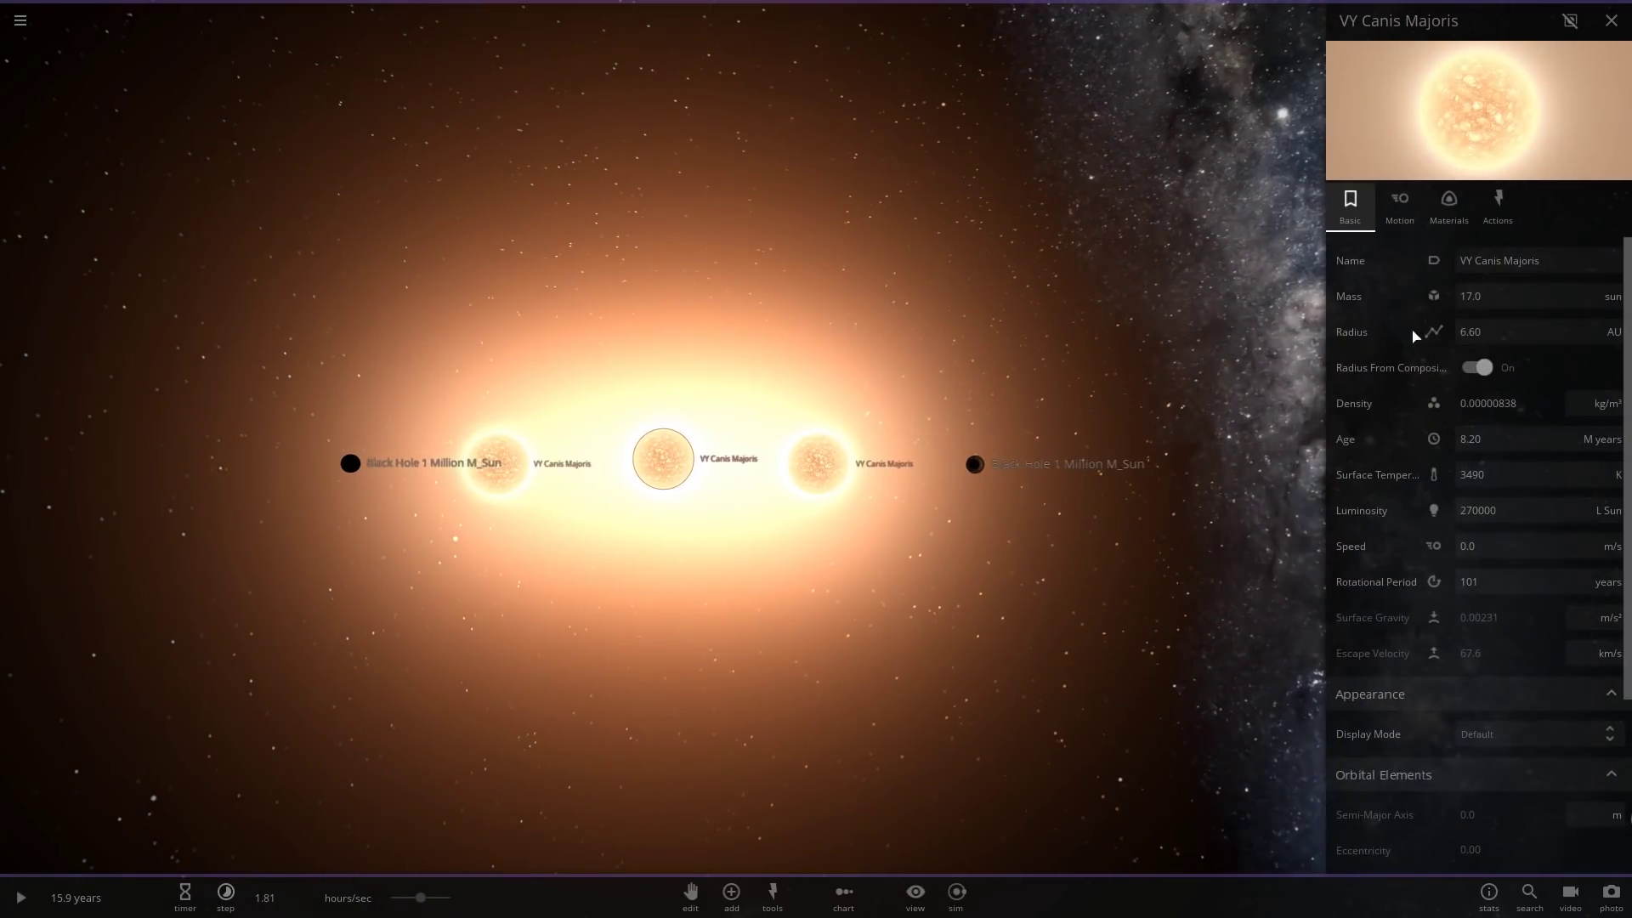
pyautogui.click(1401, 211)
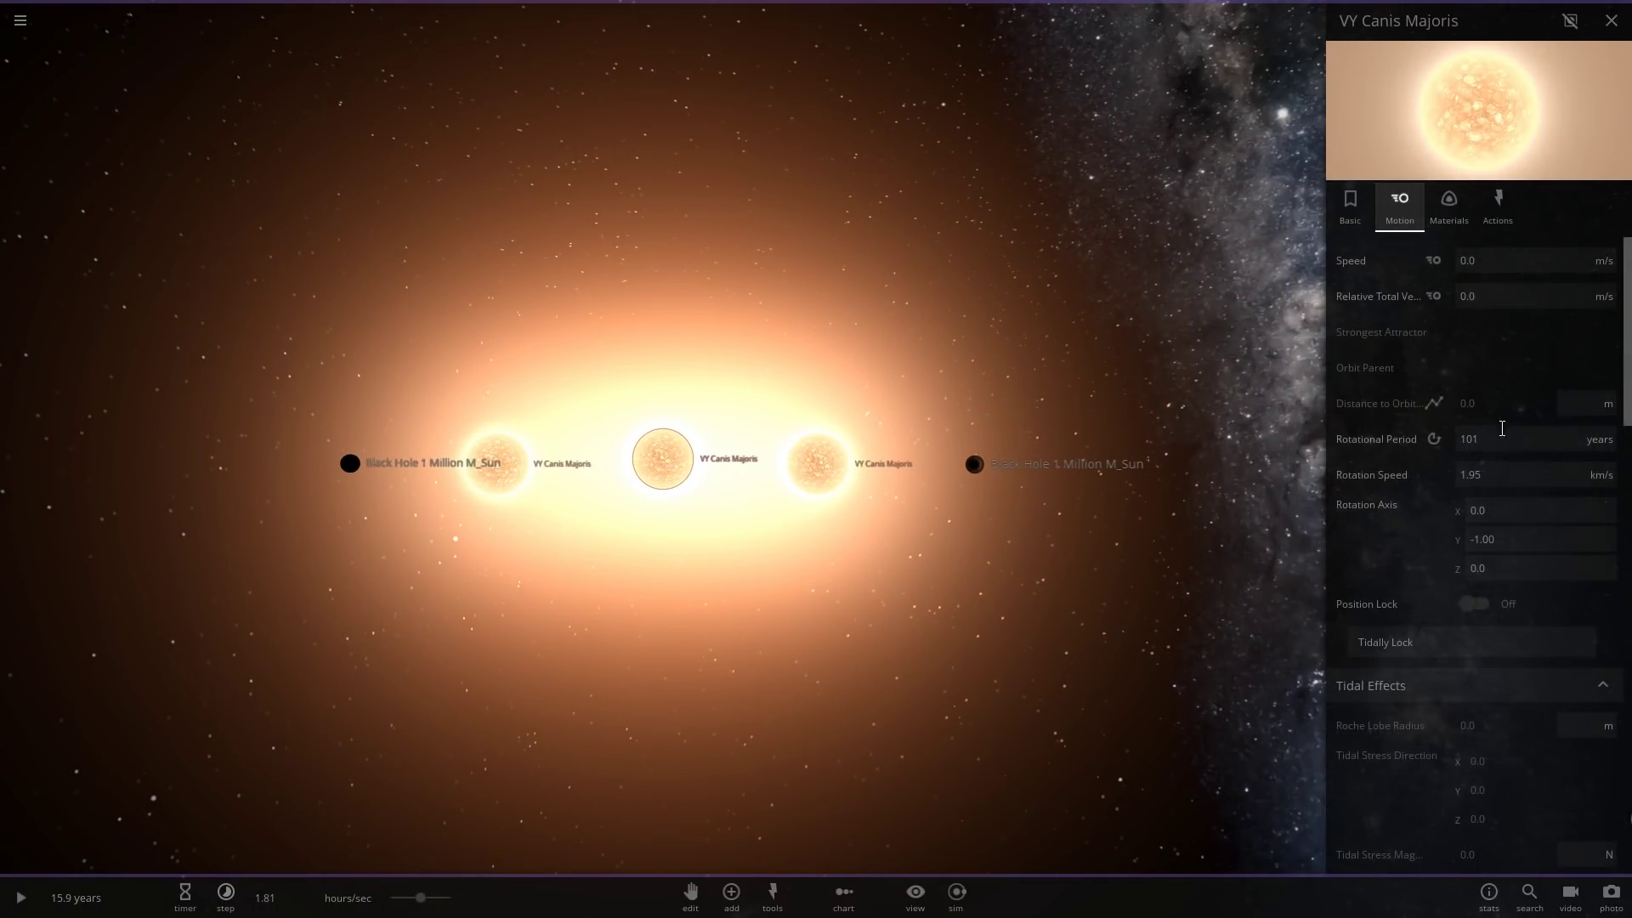
pyautogui.scroll(-7, 1500, 595)
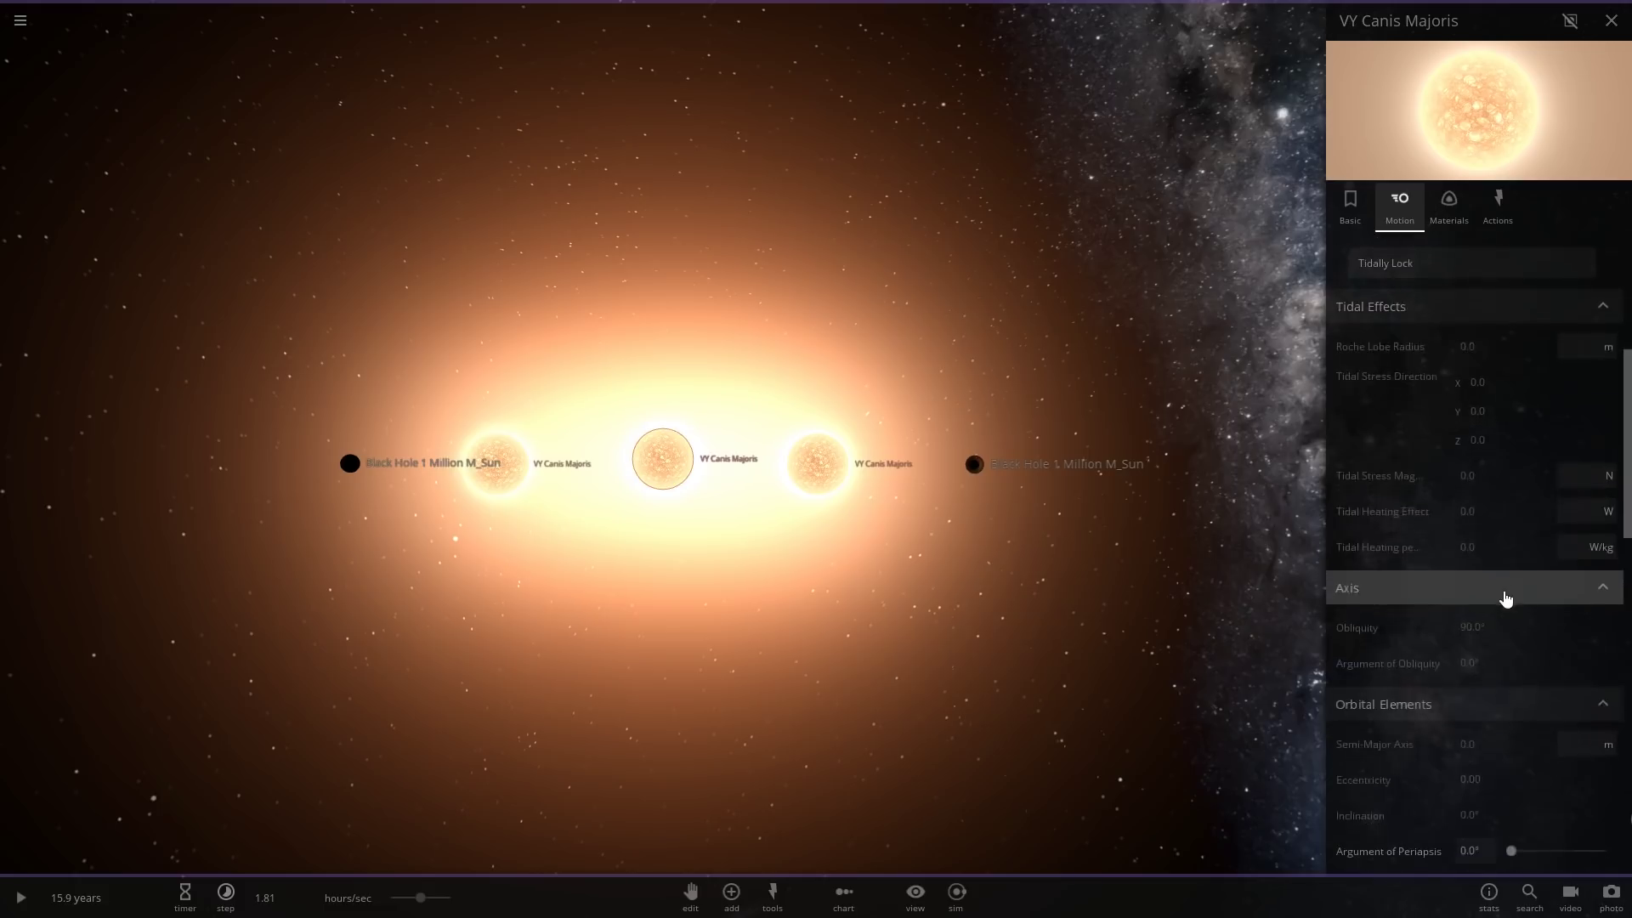
pyautogui.scroll(-3, 1483, 650)
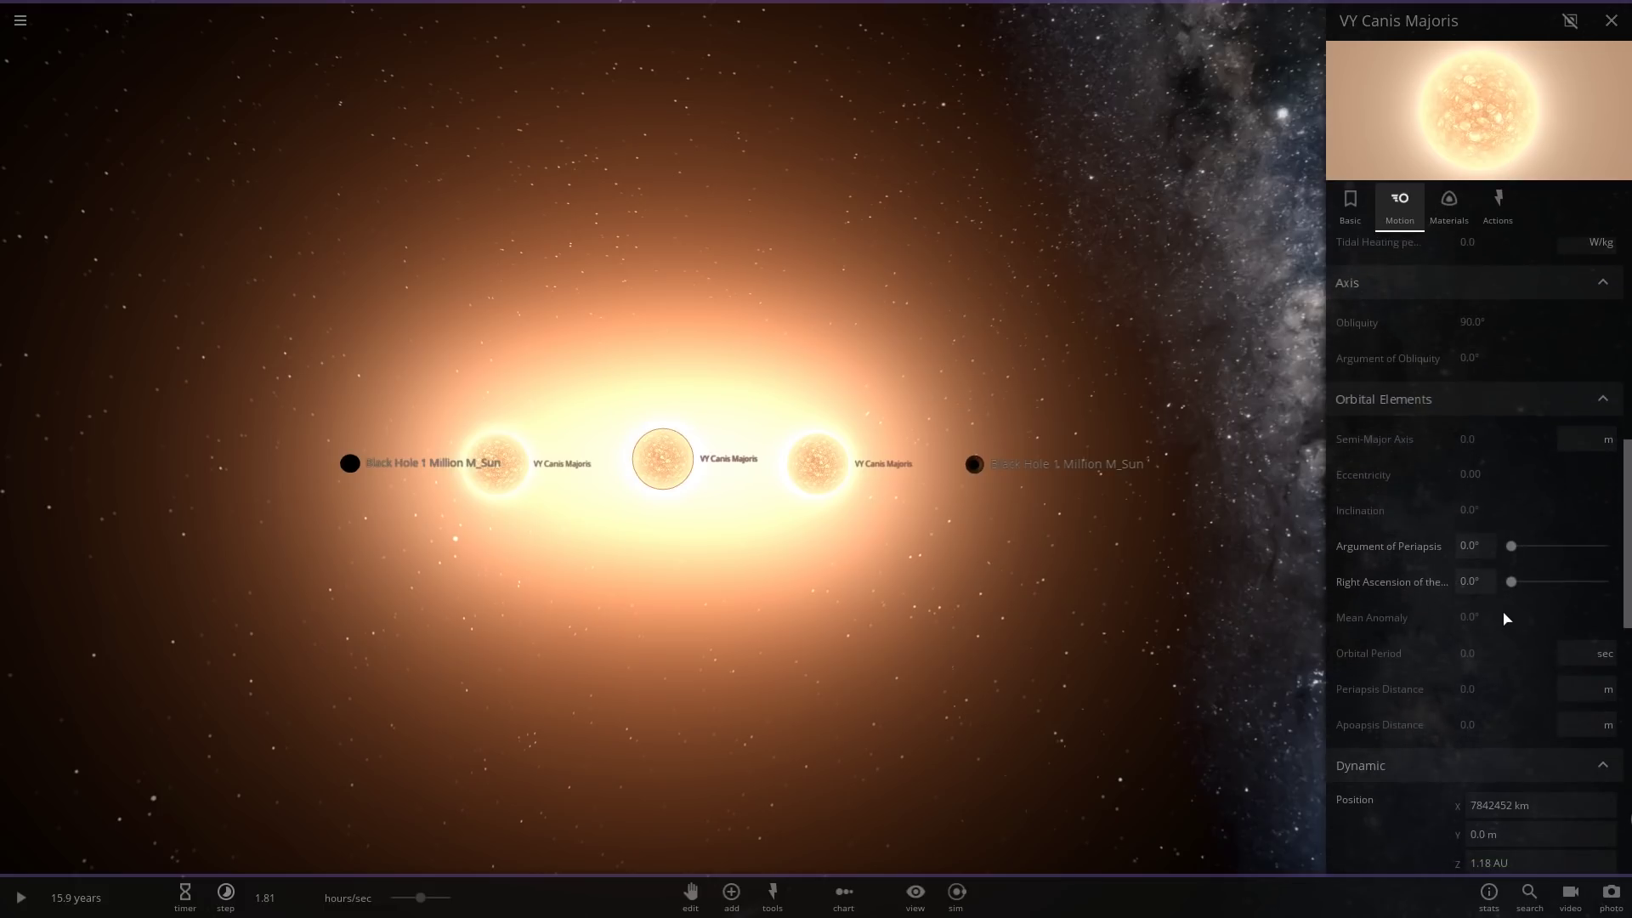
pyautogui.scroll(-2, 1513, 676)
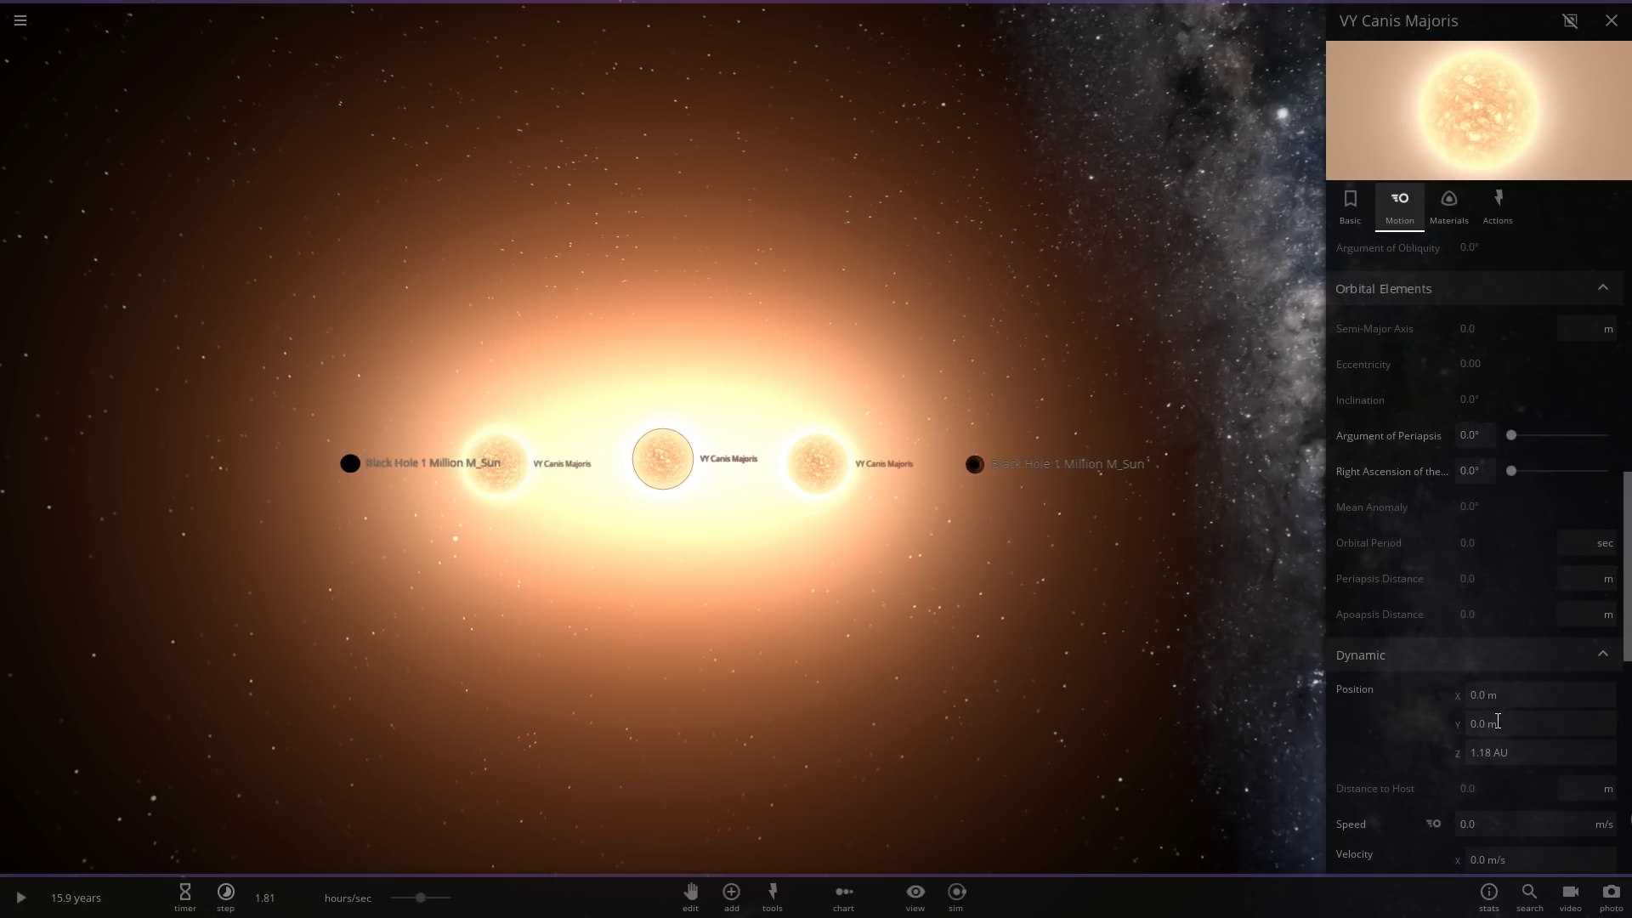
pyautogui.press('Return')
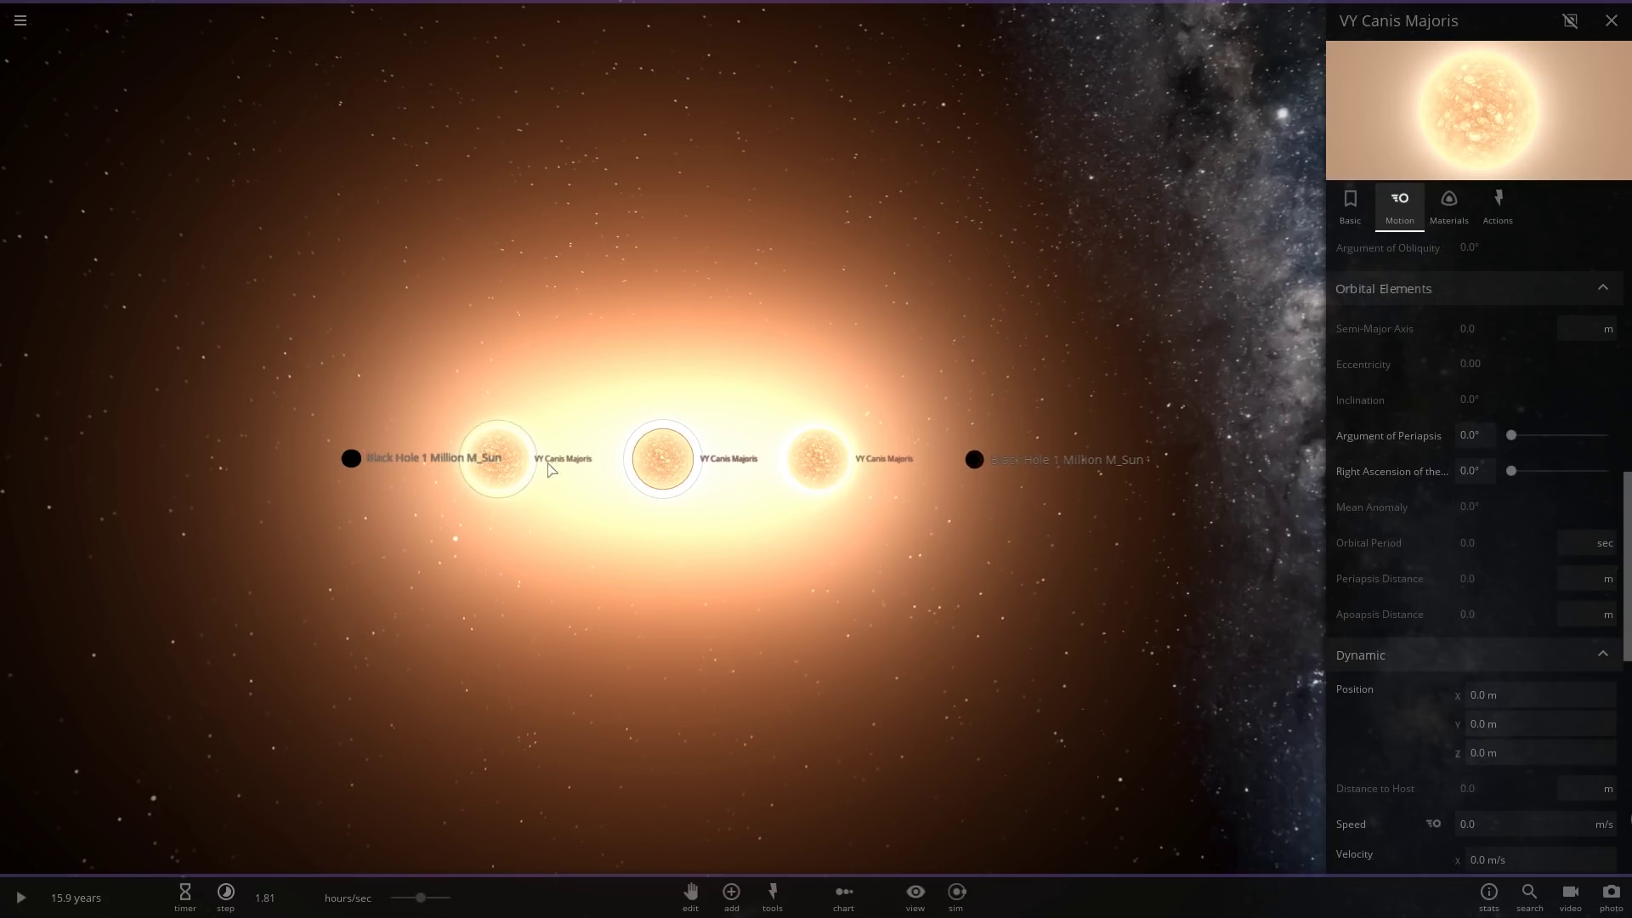
# Set the left-hand VY Canis Majoris's X position to -33 AU and its Y position to 0 m.
pyautogui.scroll(5, 1428, 655)
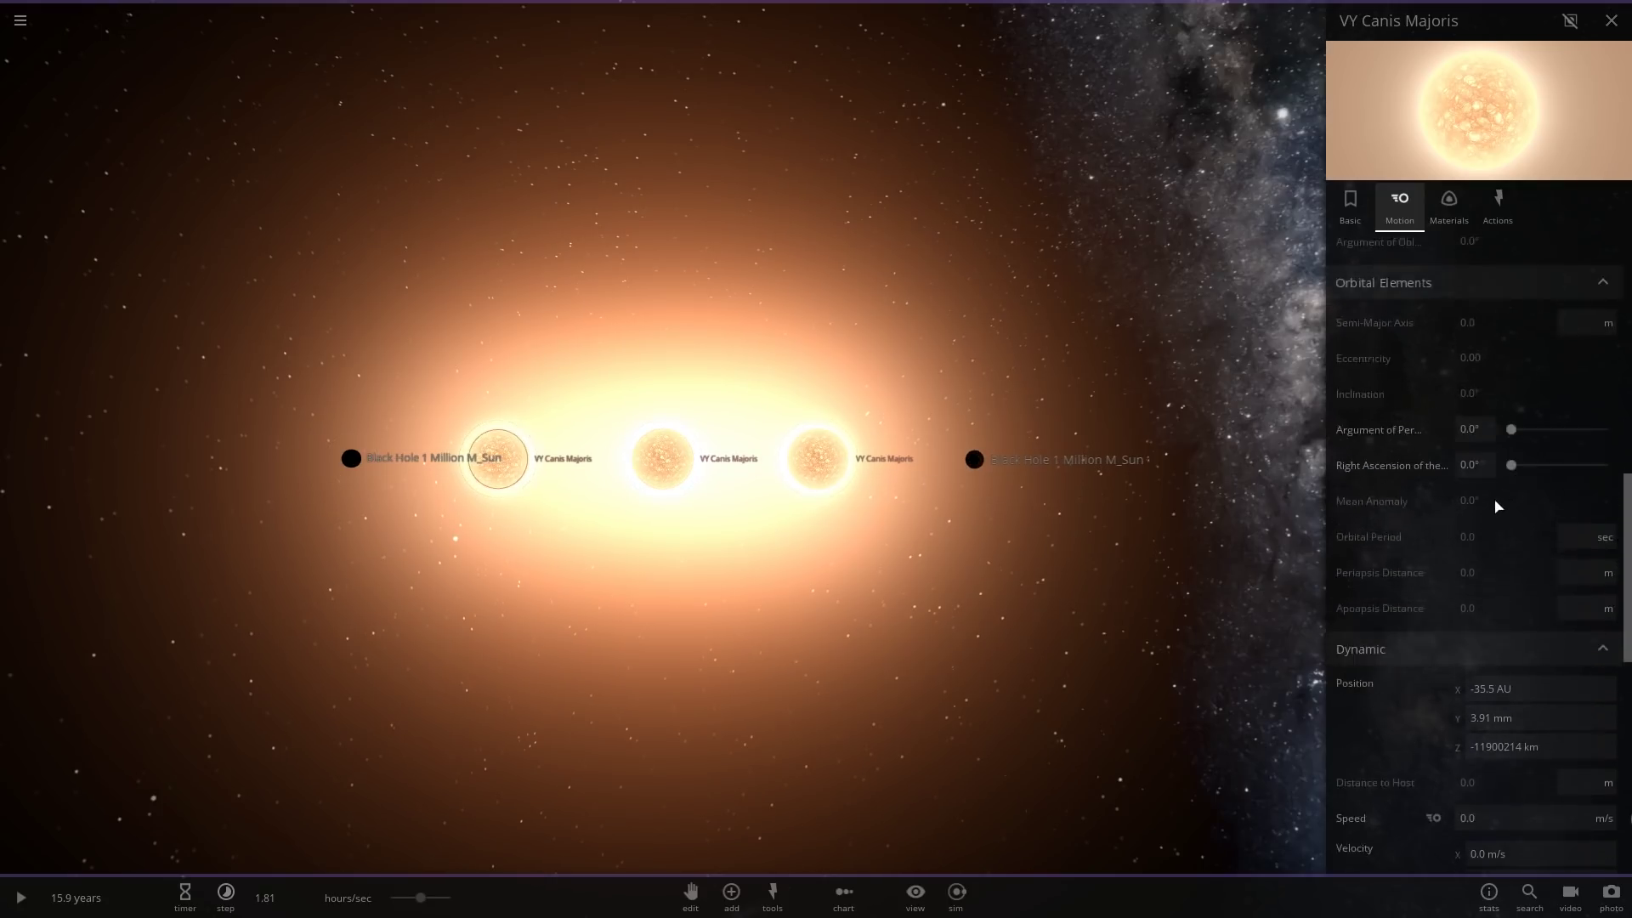
pyautogui.scroll(10, 1453, 565)
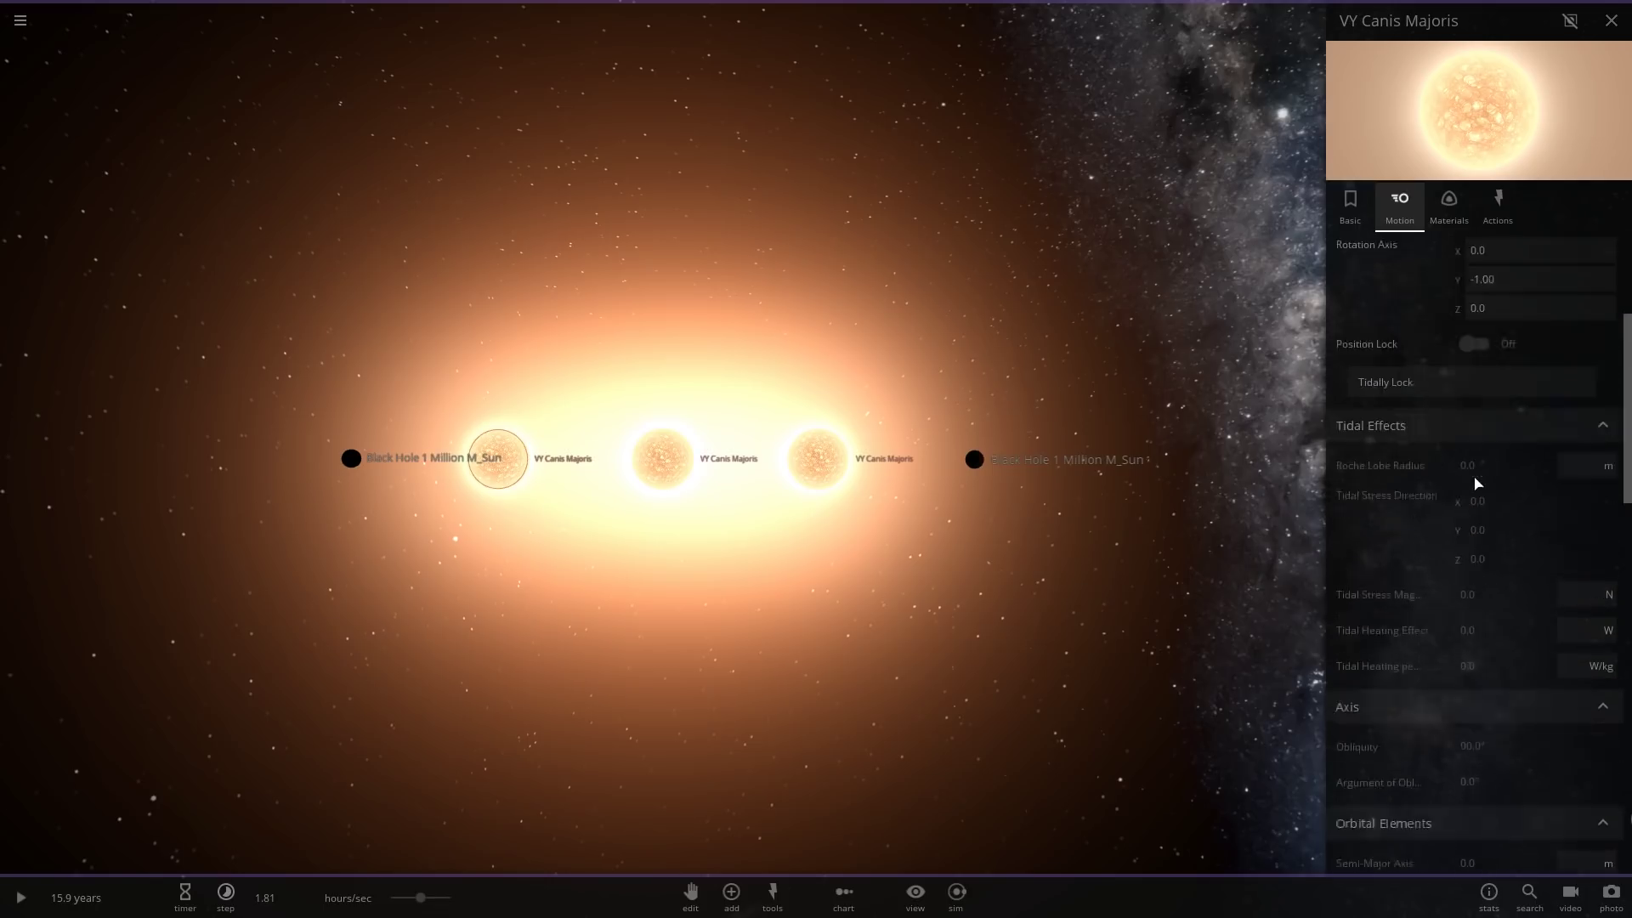
pyautogui.scroll(-20, 1483, 507)
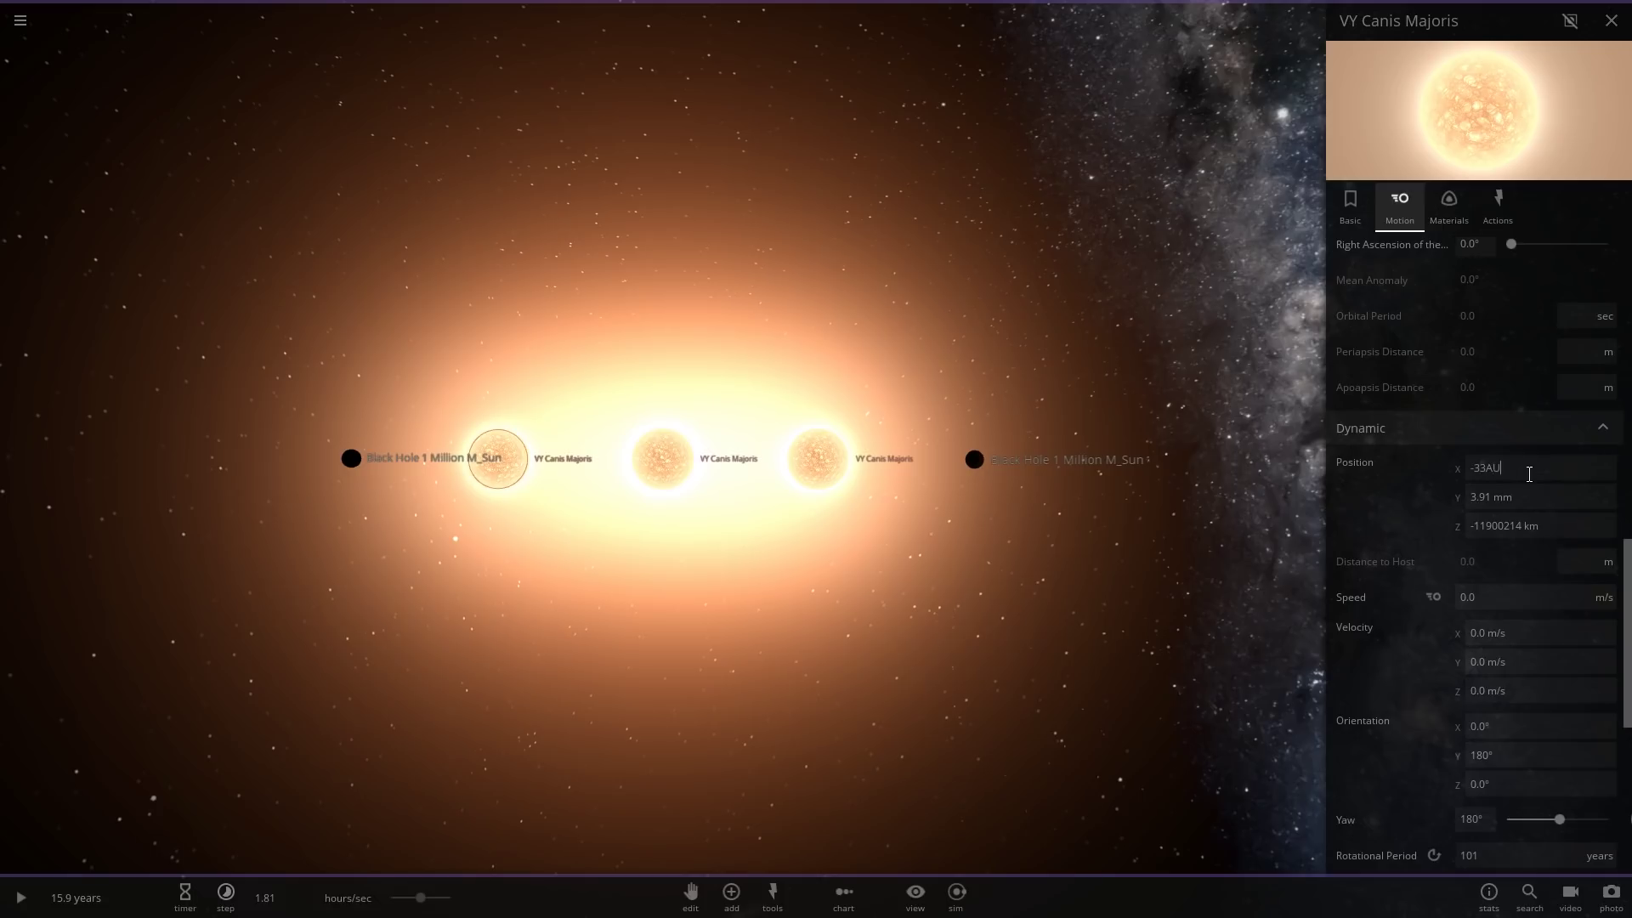
pyautogui.press('Return')
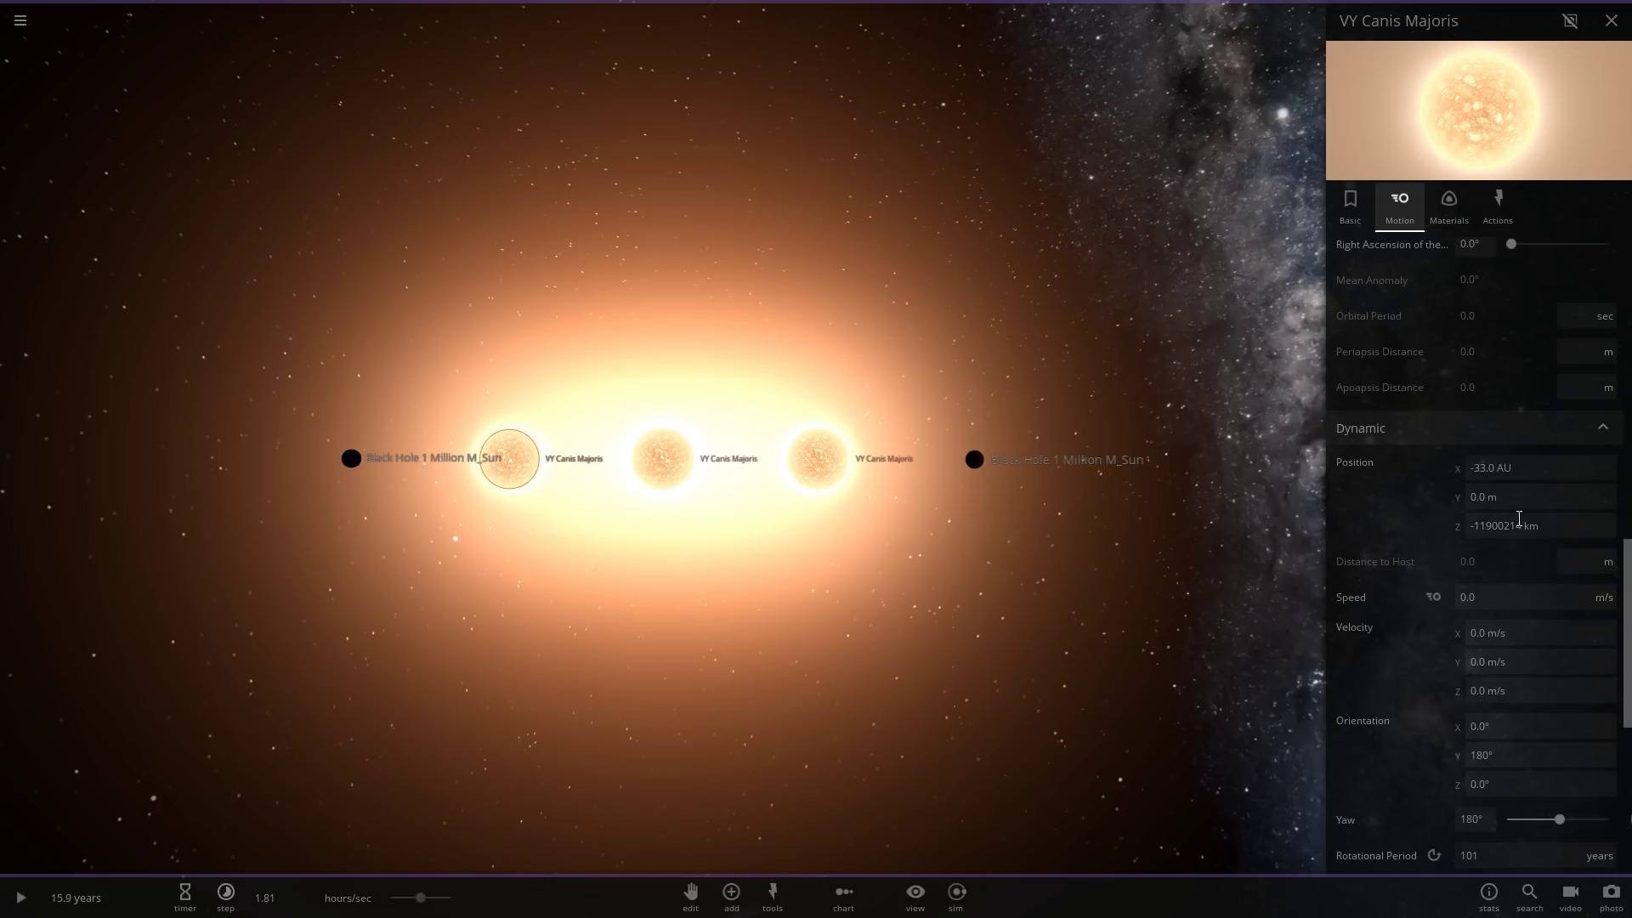
# Set the right-hand VY Canis Majoris's position to X 33 AU, Y 0 m and Z 0 m, and turn on its position lock.
pyautogui.click(852, 433)
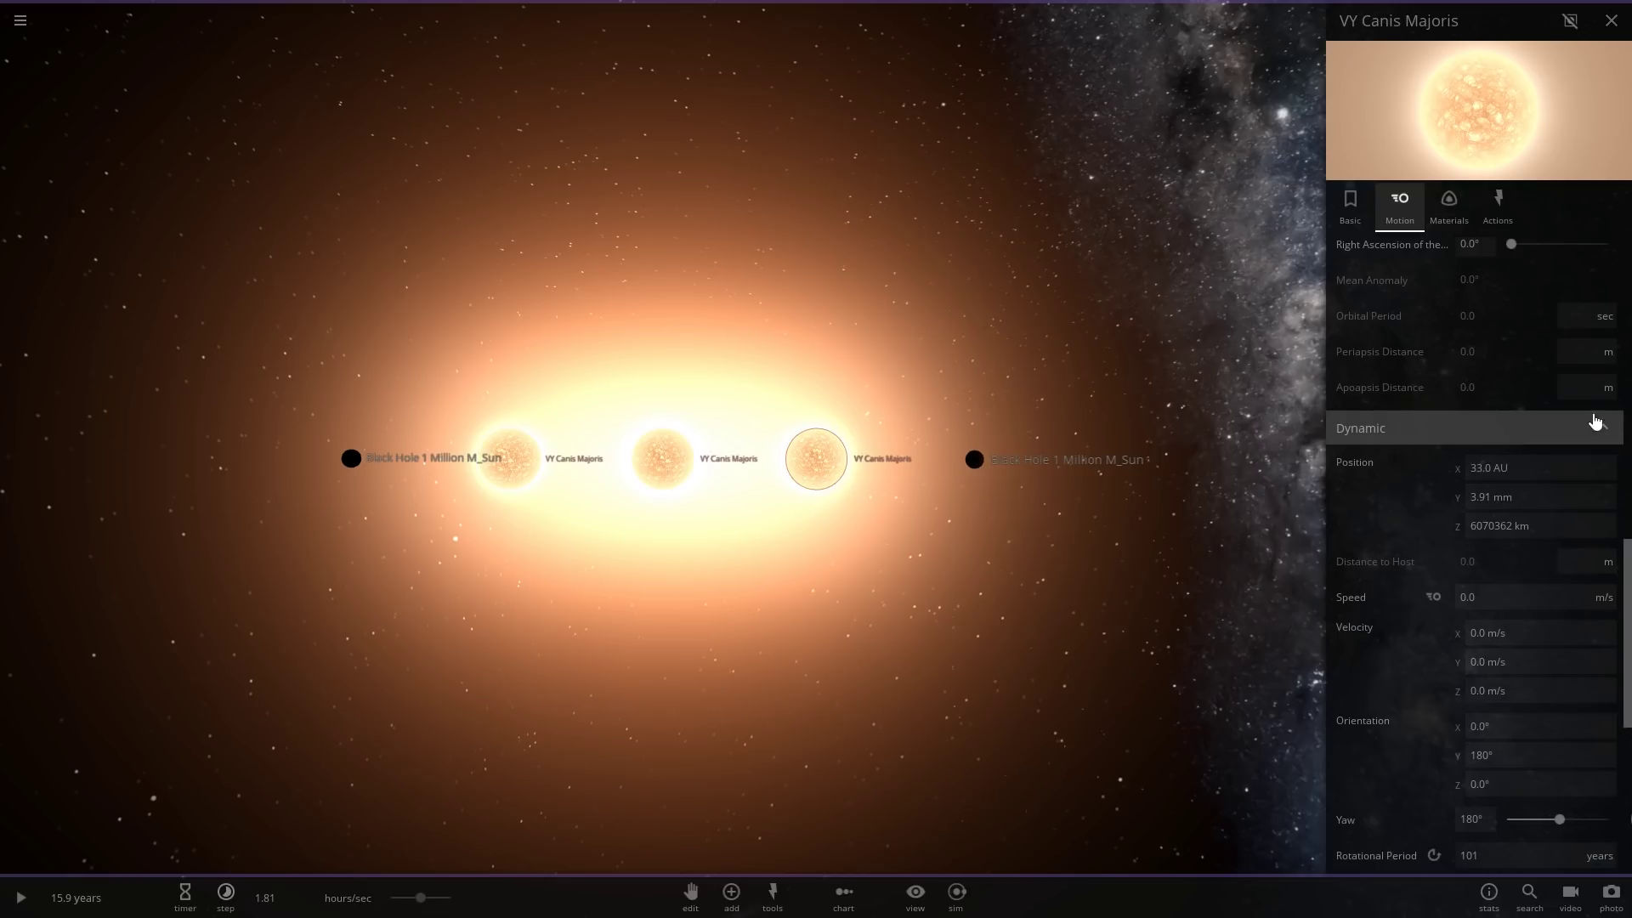
pyautogui.click(1537, 489)
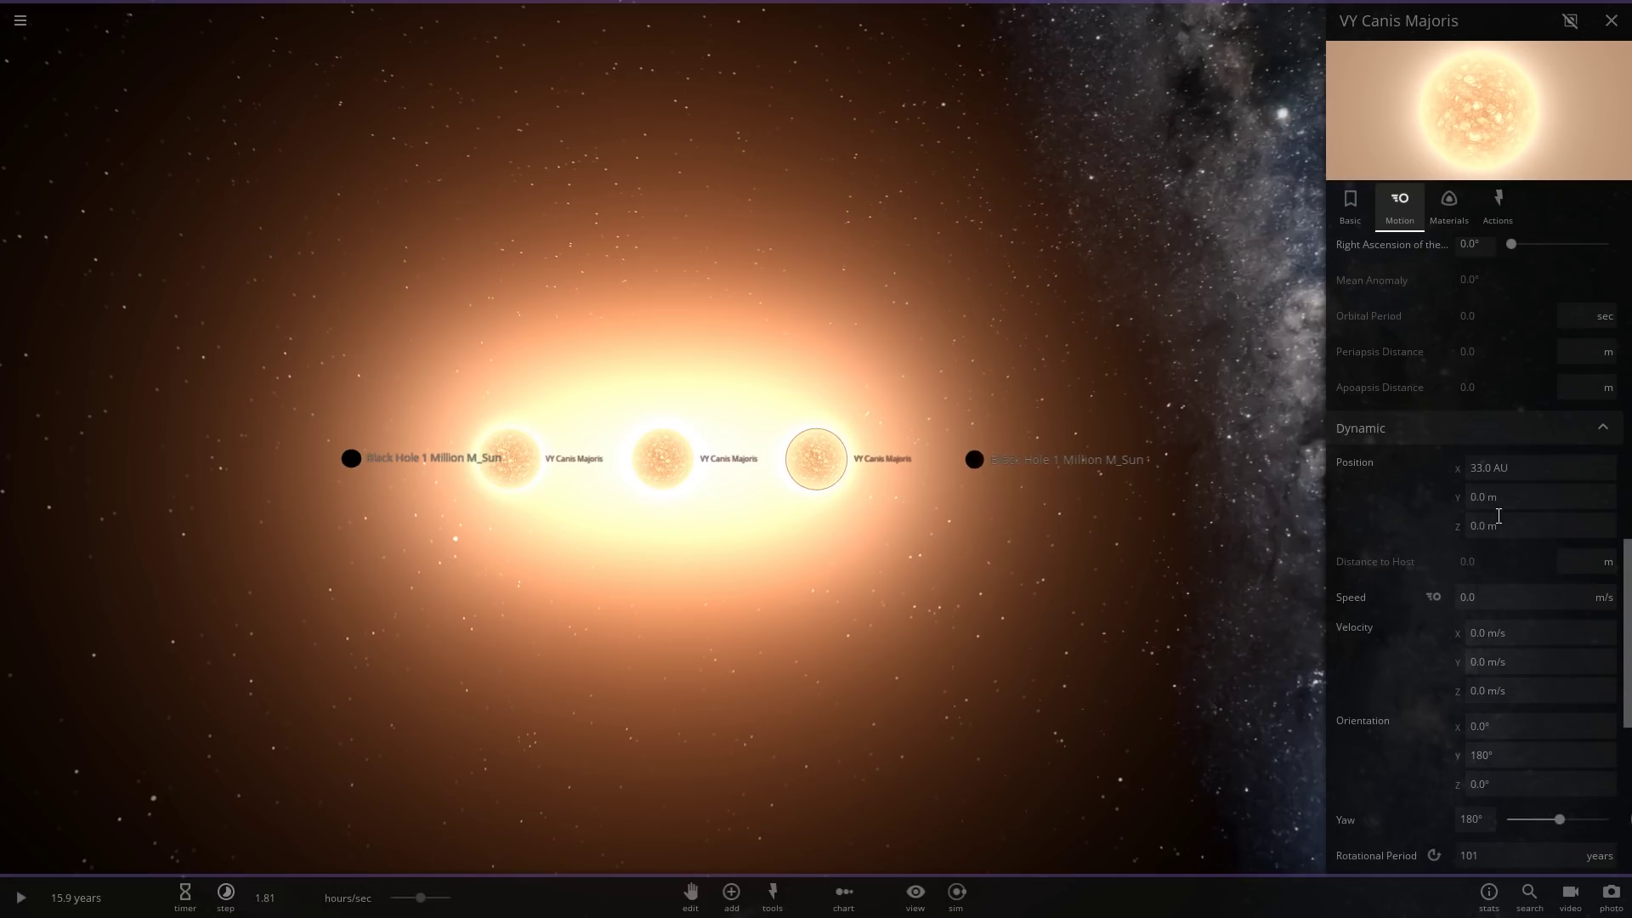
pyautogui.scroll(-8, 1498, 516)
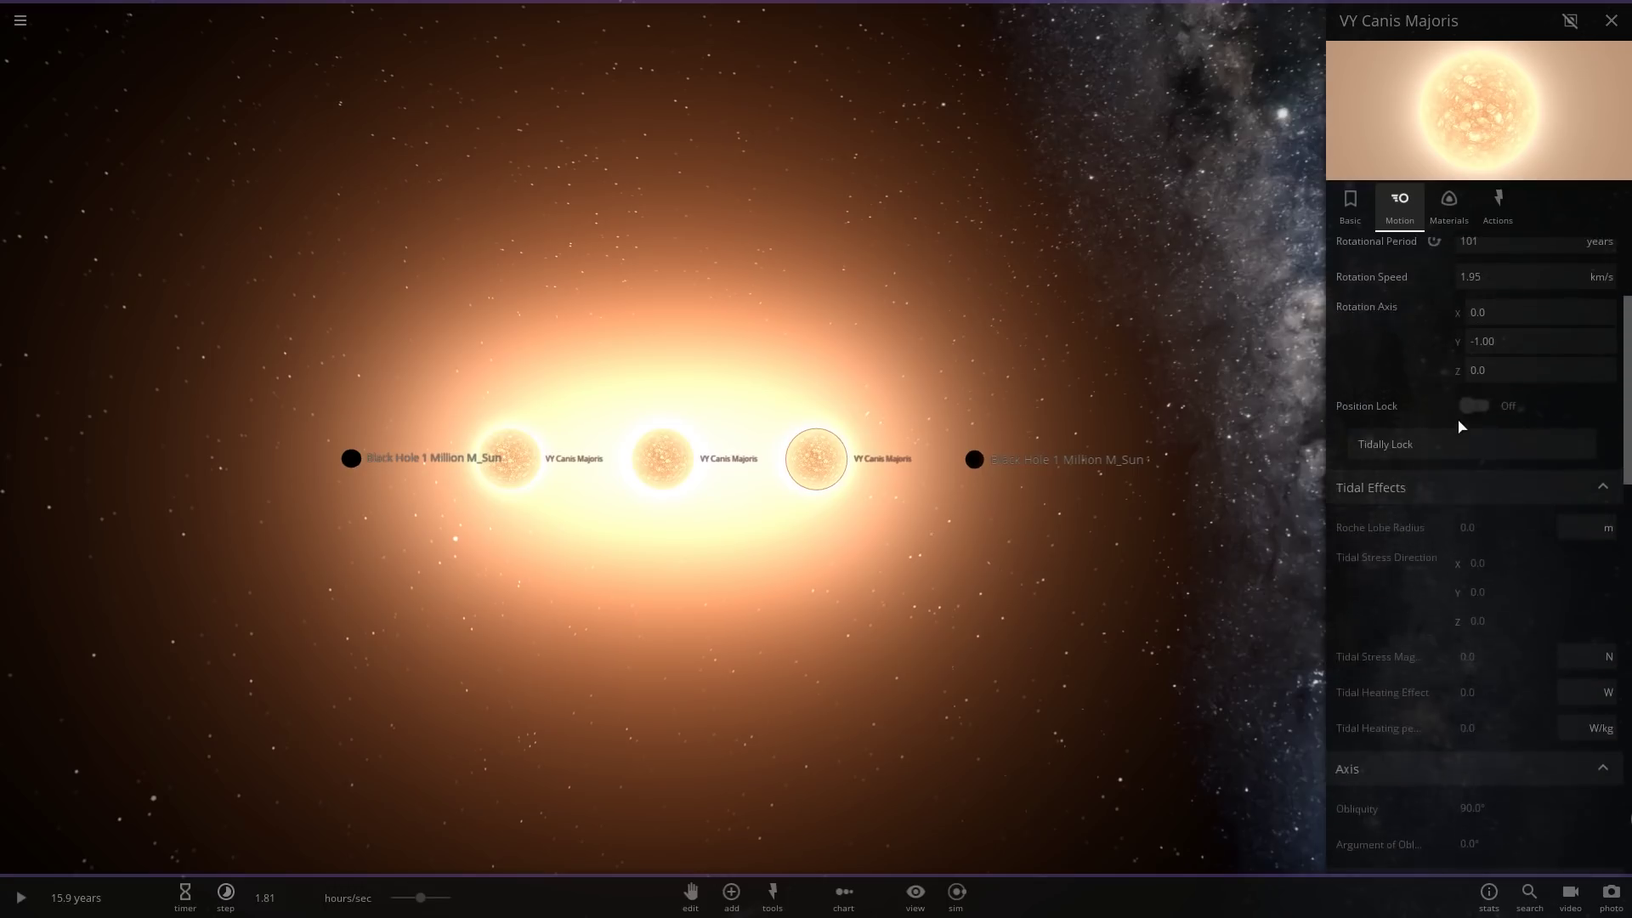
pyautogui.scroll(3, 1461, 426)
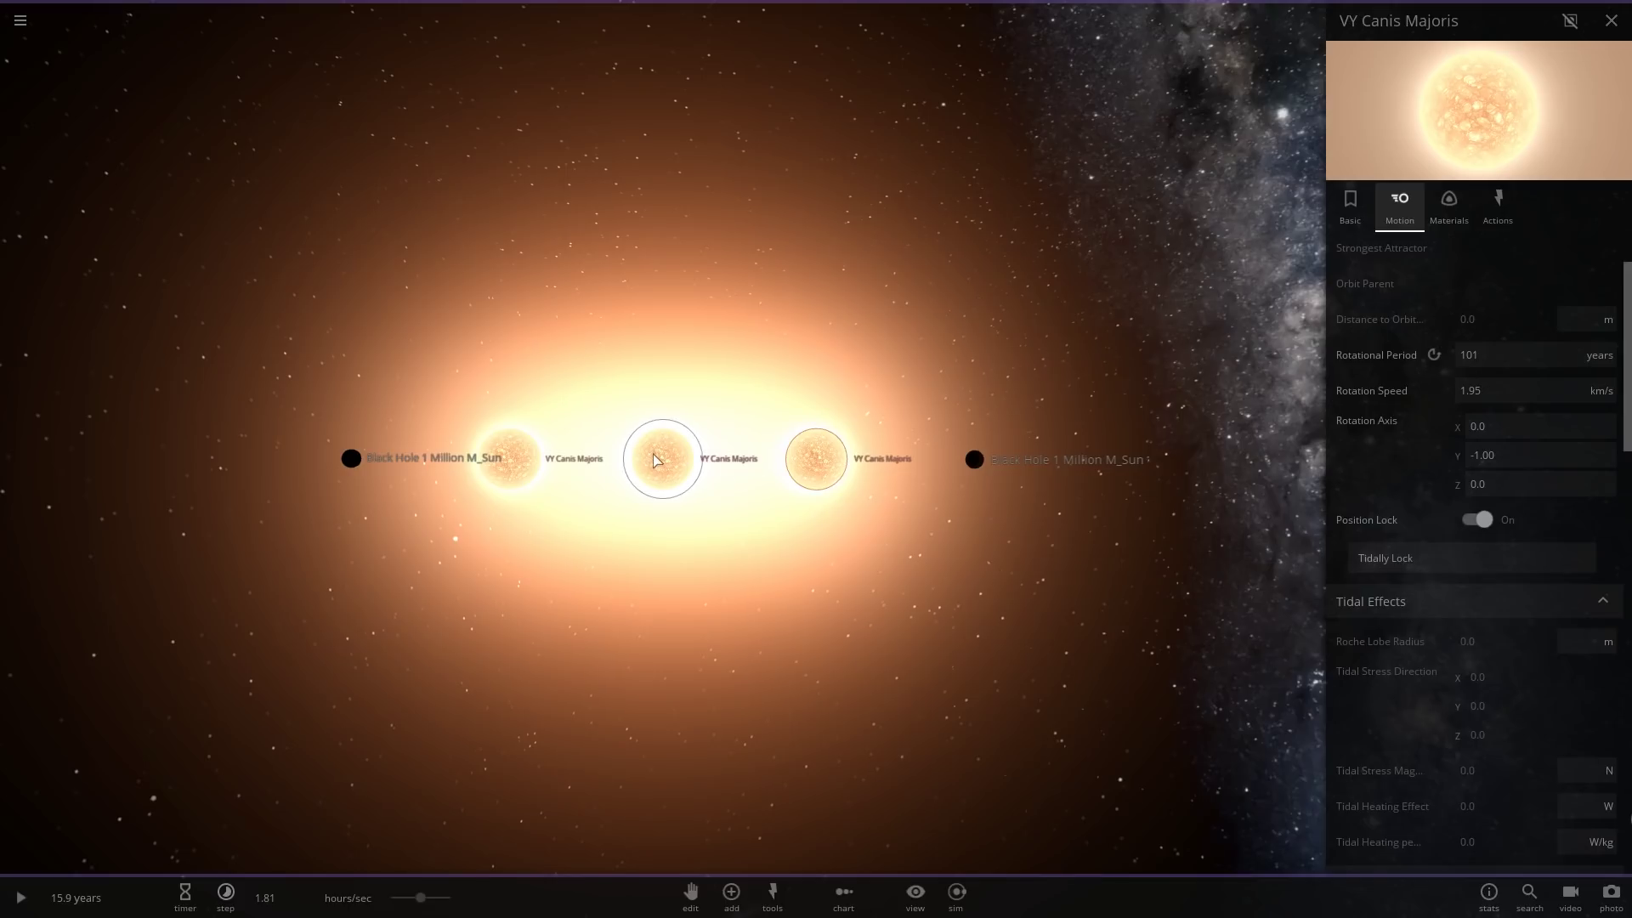
pyautogui.click(732, 579)
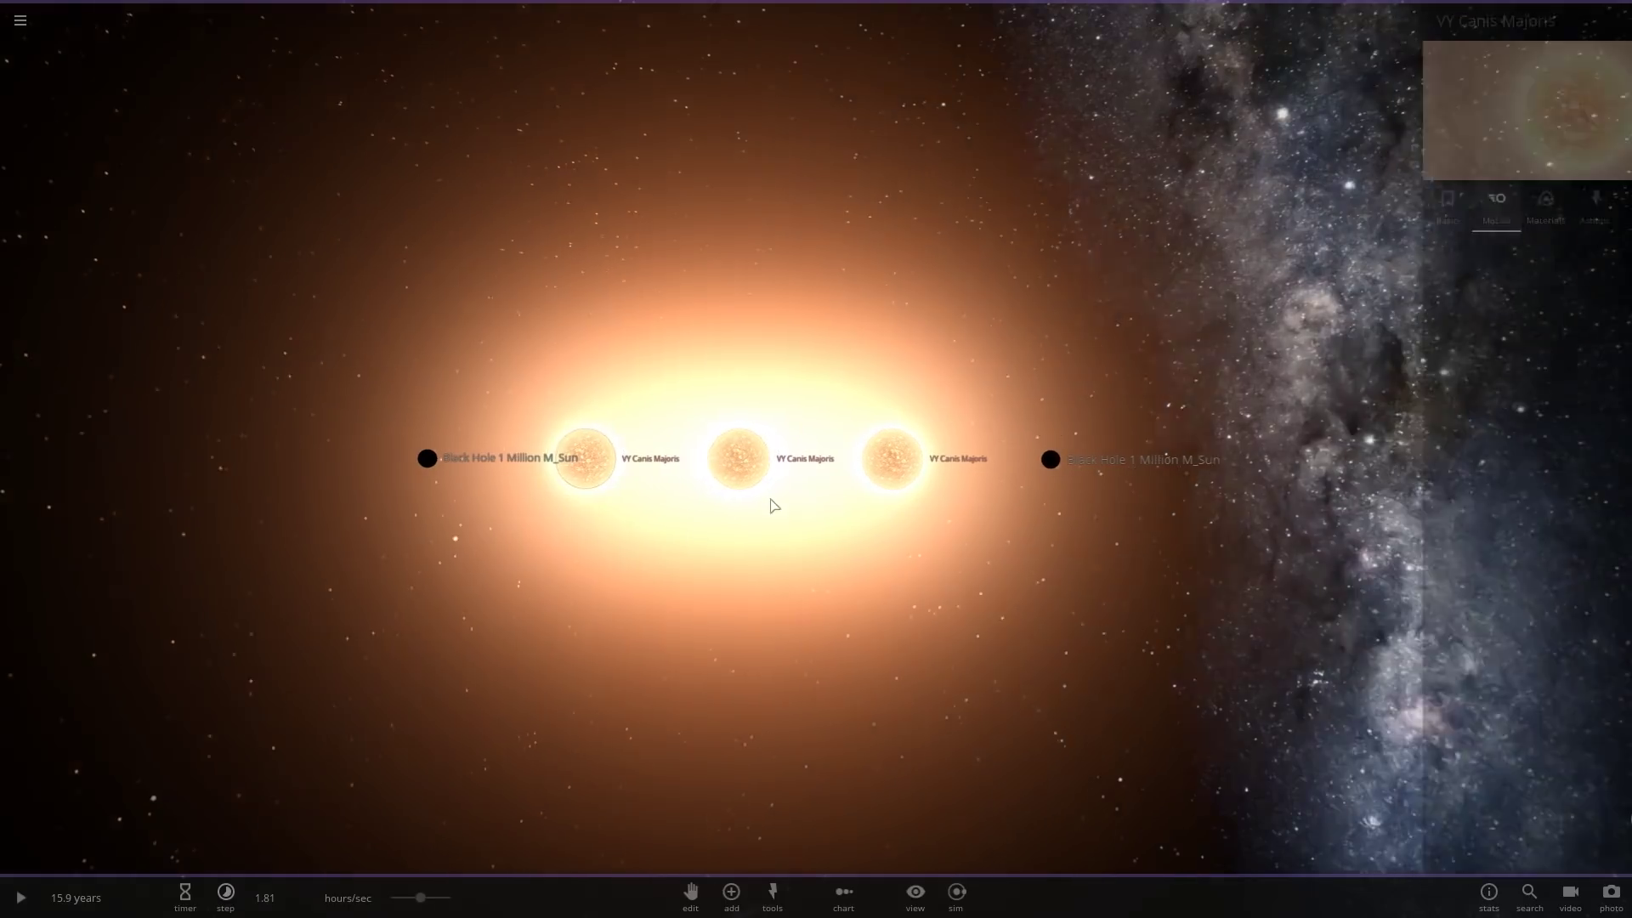
# Slow the simulation to about 1.1 sec/sec and resume it.
pyautogui.press('KP_Subtract')
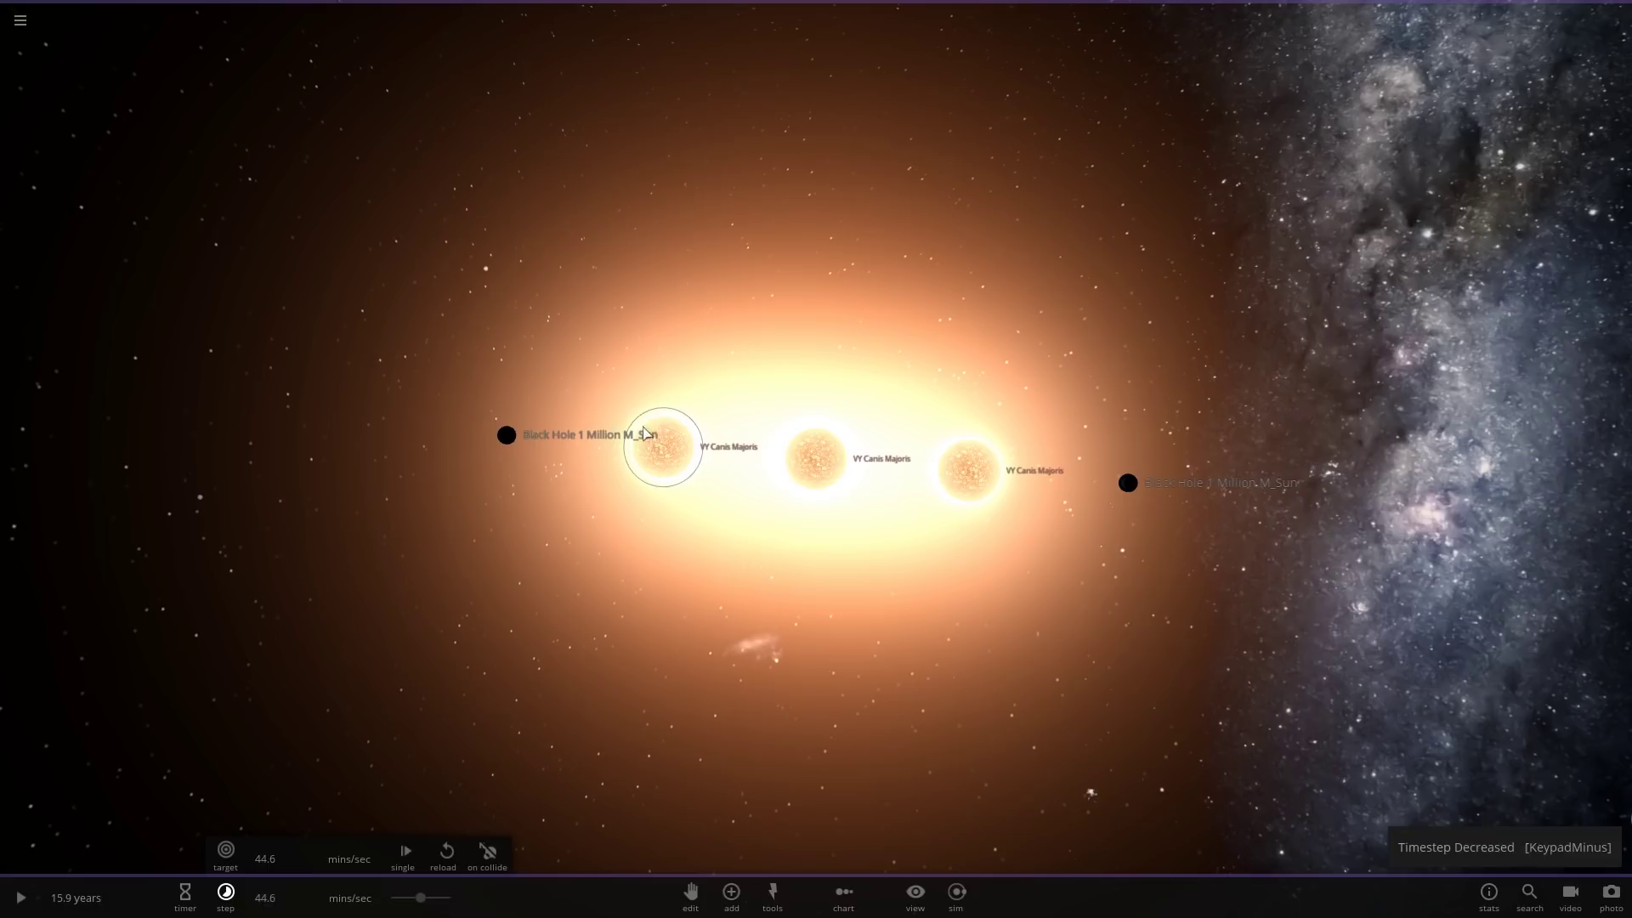
pyautogui.press('KP_Subtract')
pyautogui.press('KP_Subtract')
pyautogui.press('KP_Subtract')
pyautogui.press('KP_Subtract')
pyautogui.scroll(4, 693, 455)
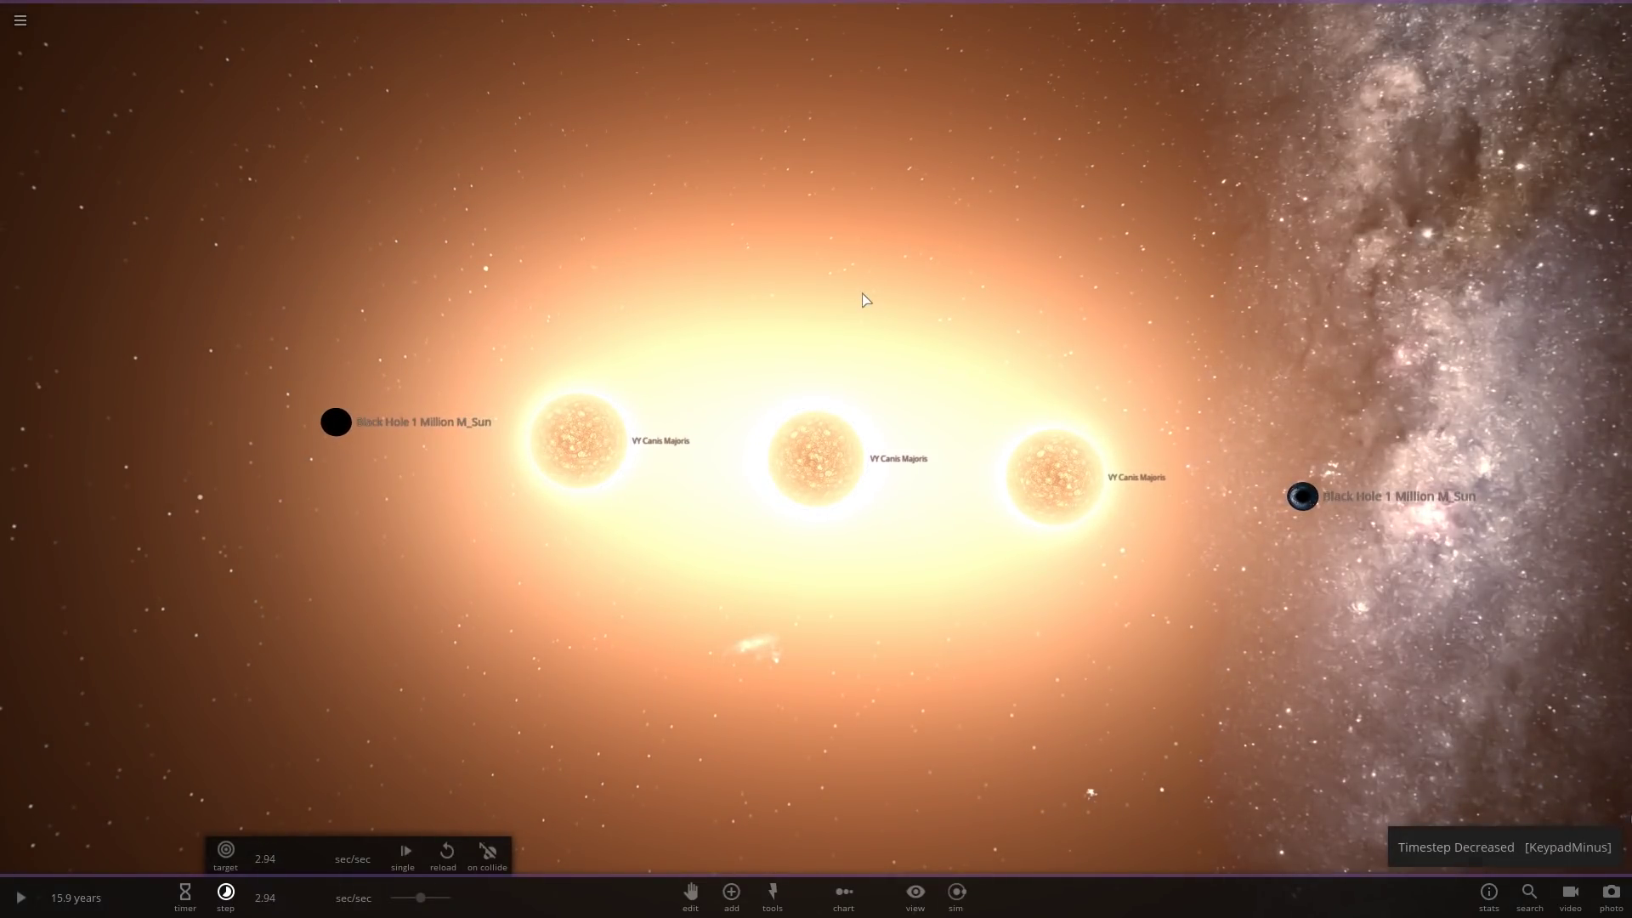
pyautogui.press('KP_Subtract')
pyautogui.press('space')
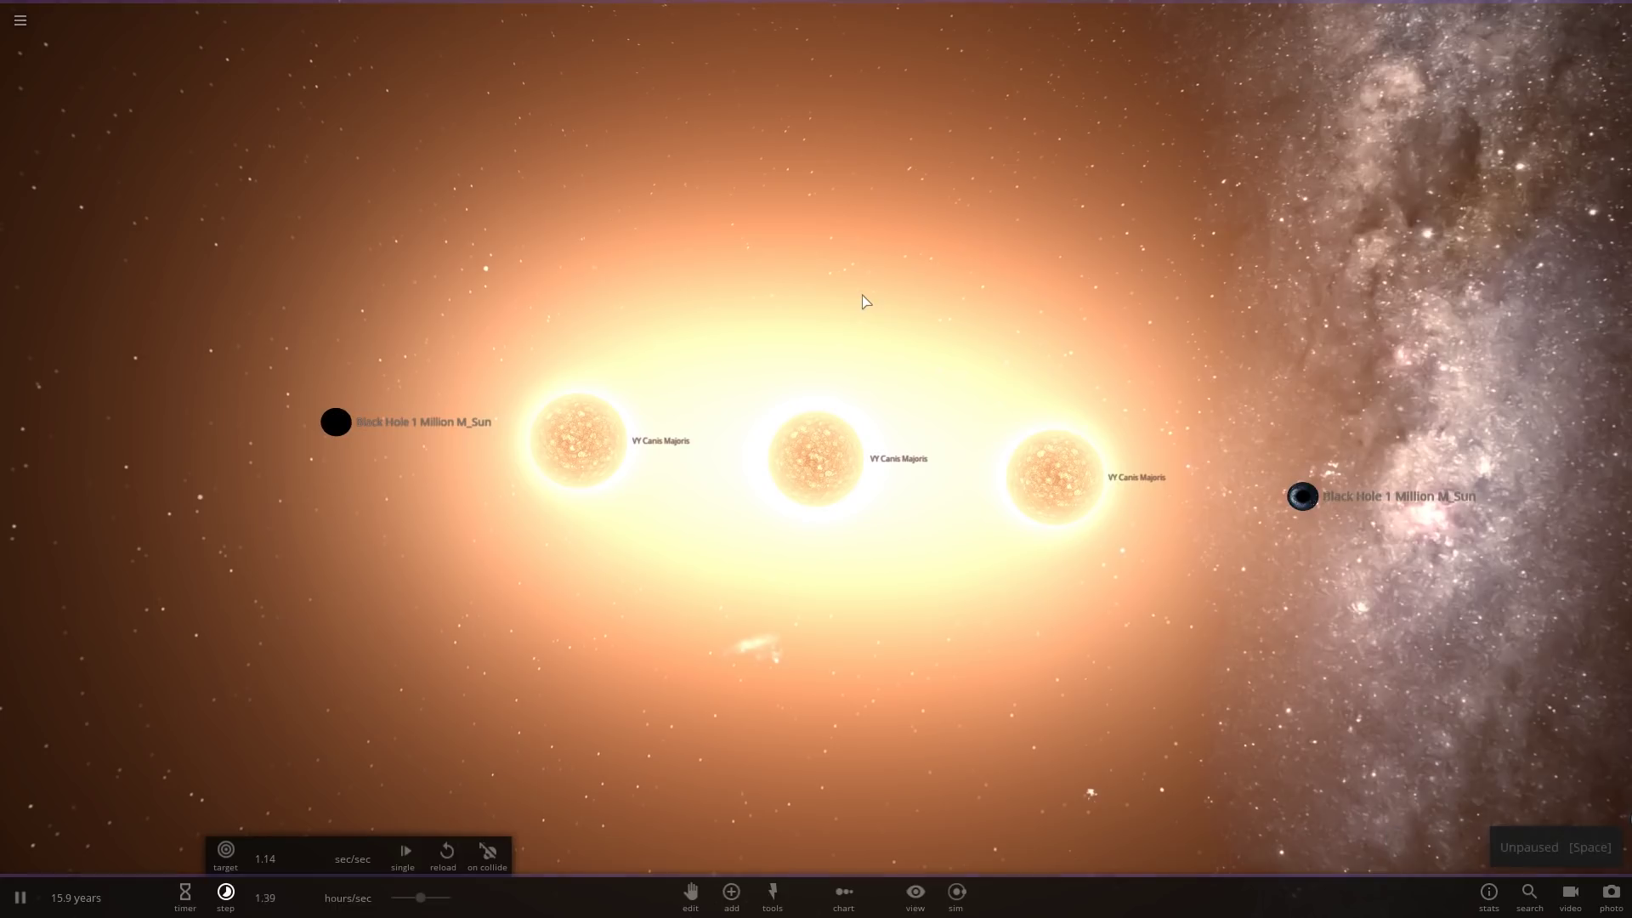
# Centre the view on the middle VY Canis Majoris and speed the simulation up to about 1.7 mins/sec.
pyautogui.scroll(2, 819, 459)
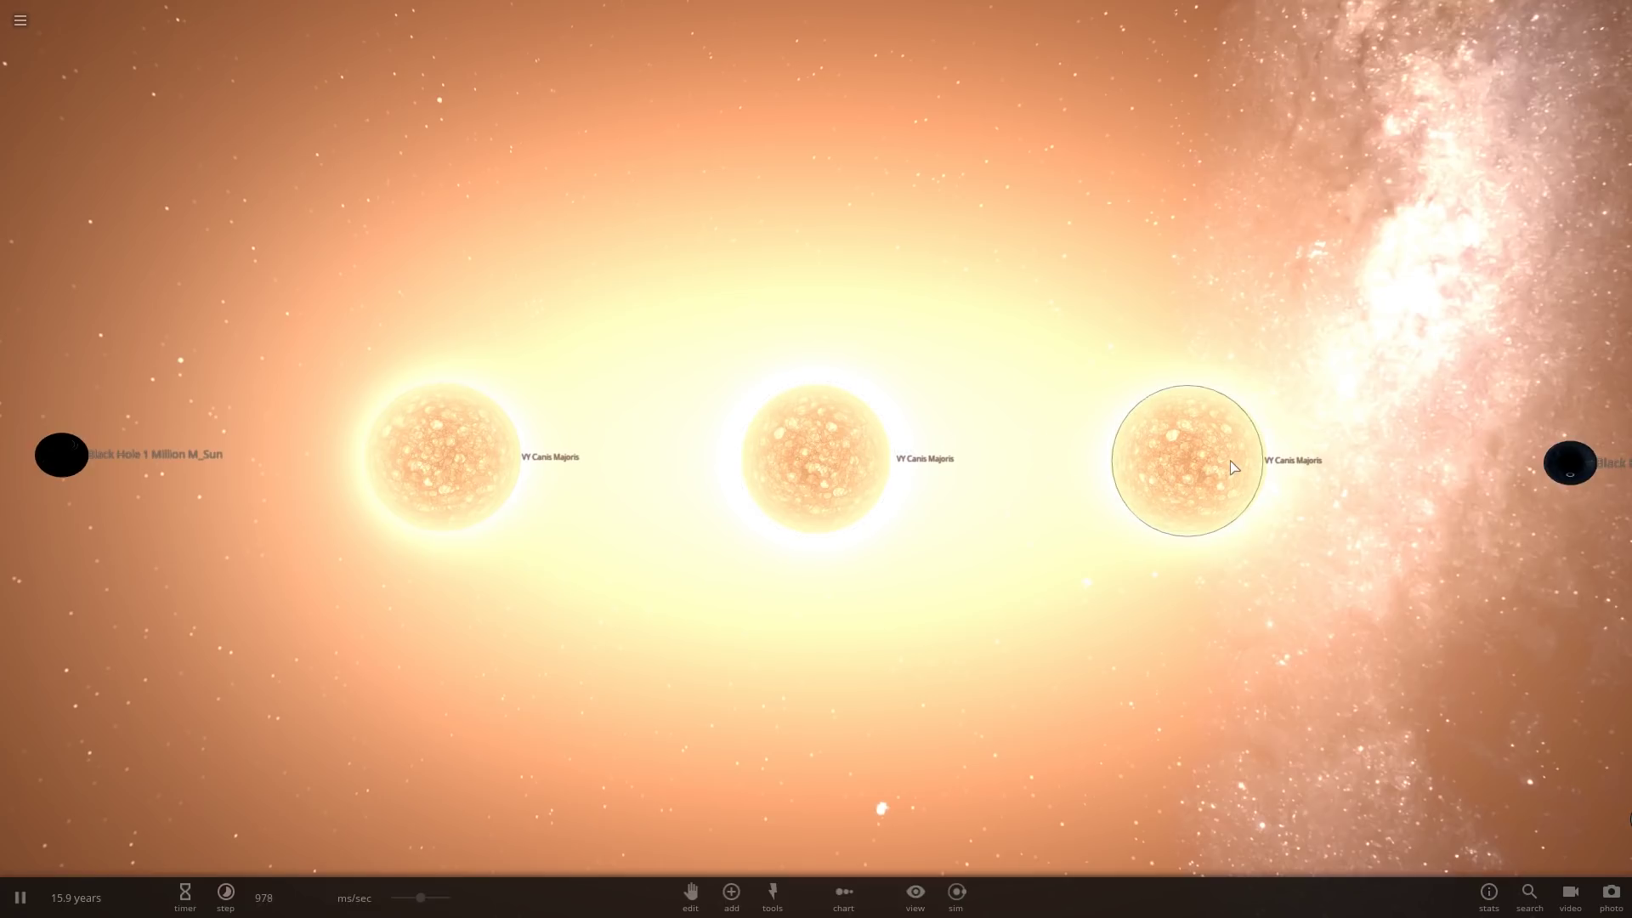
pyautogui.doubleClick(1234, 466)
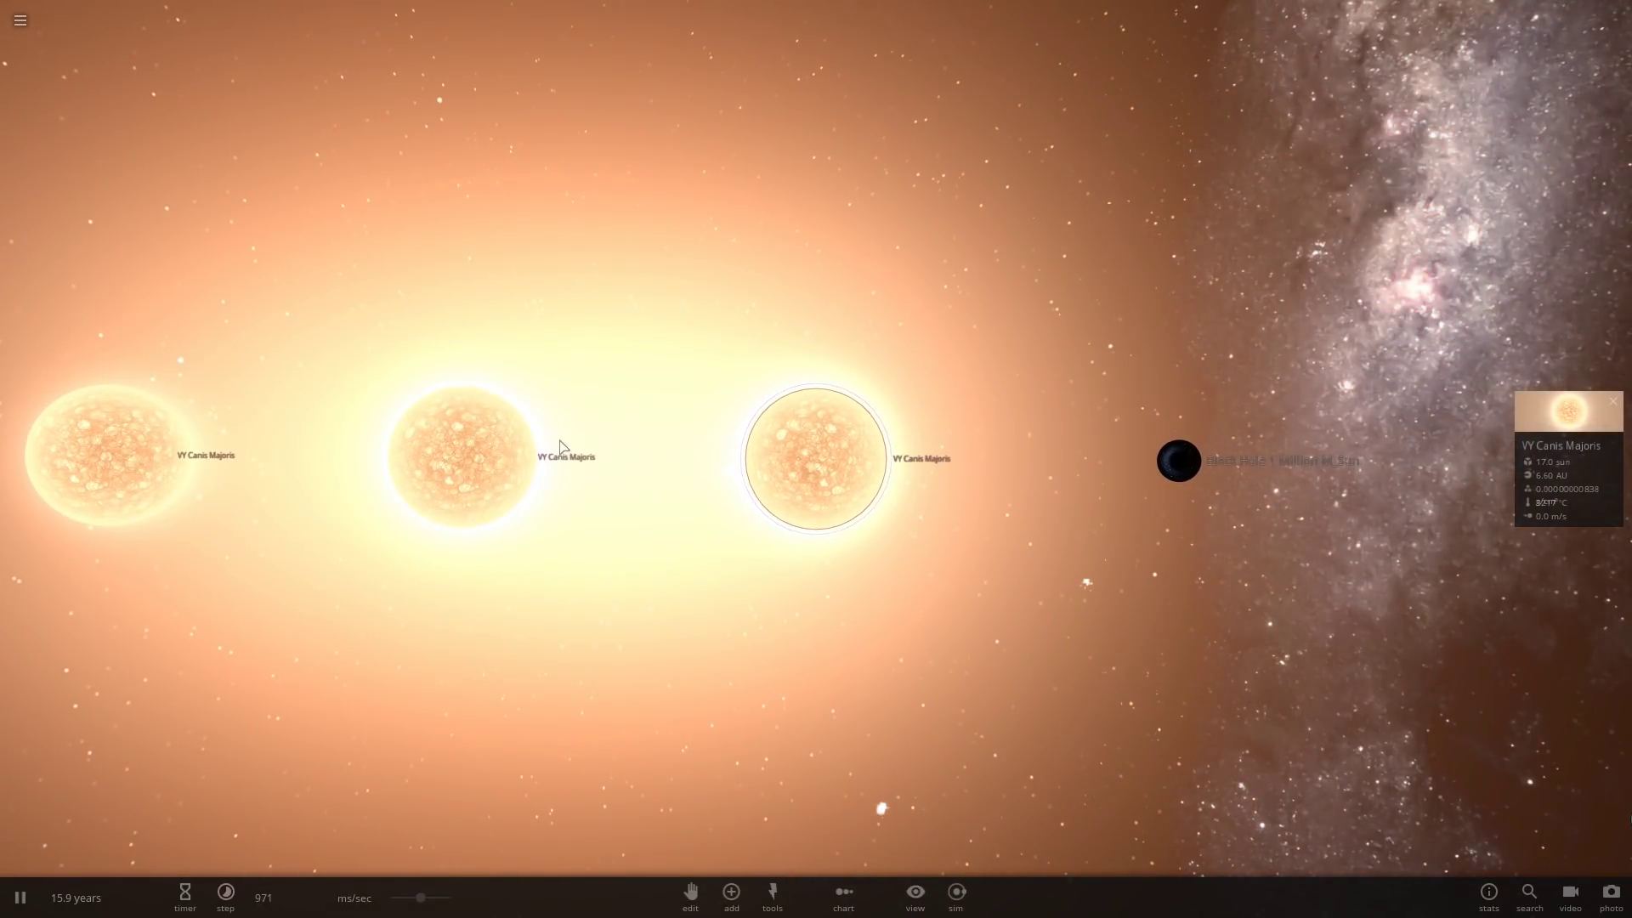
pyautogui.doubleClick(472, 457)
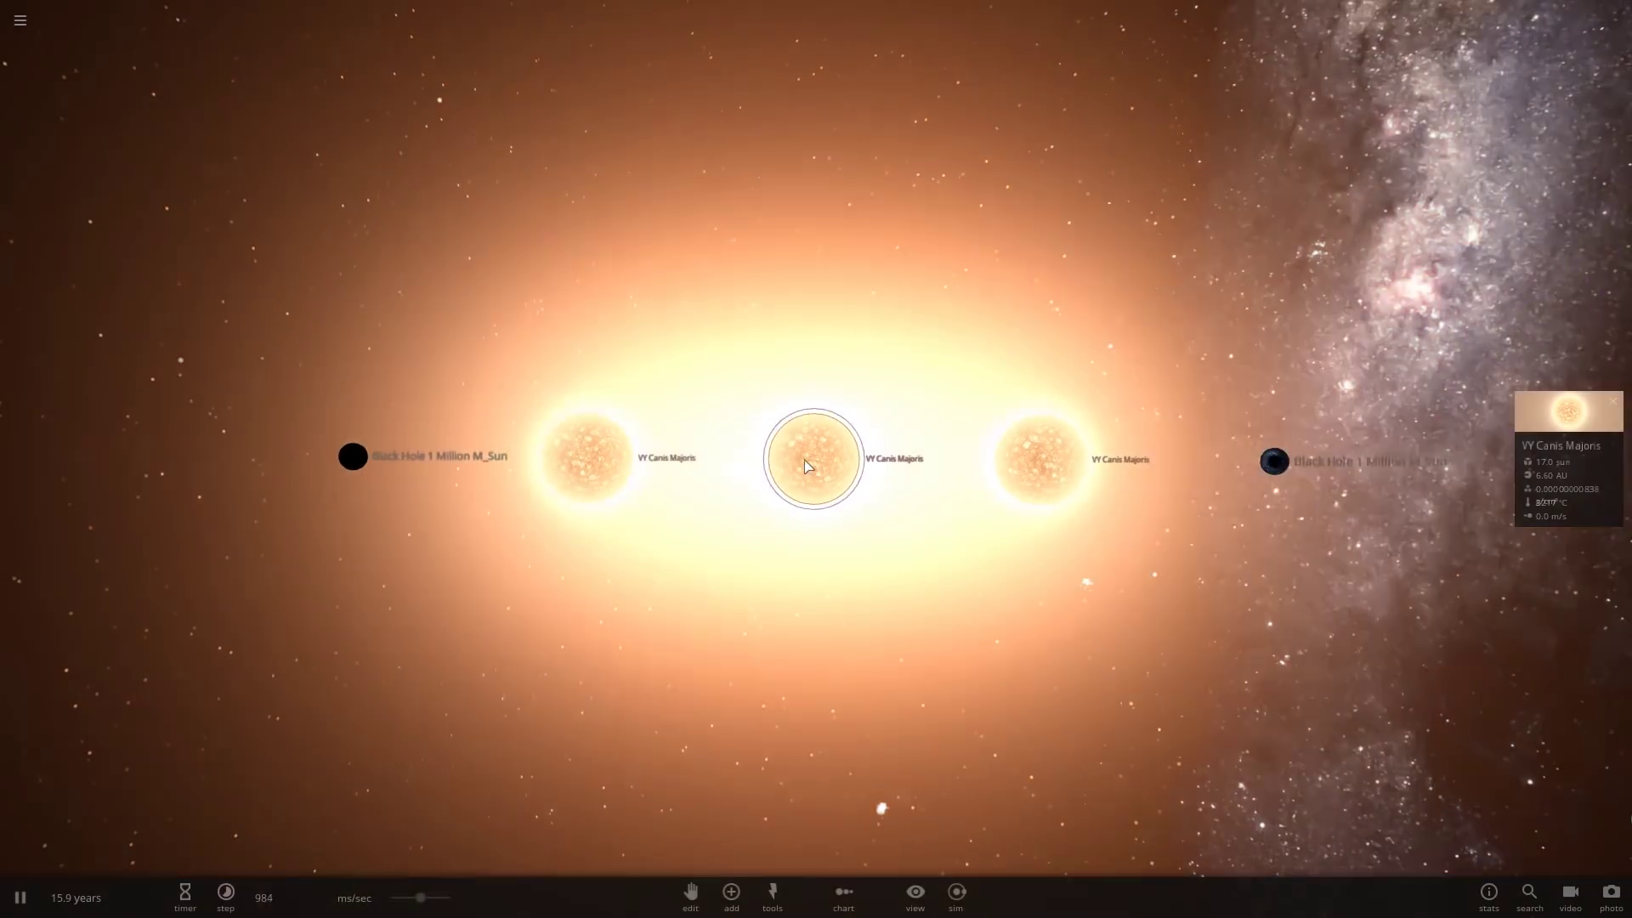
pyautogui.scroll(5, 803, 464)
pyautogui.press('KP_Add')
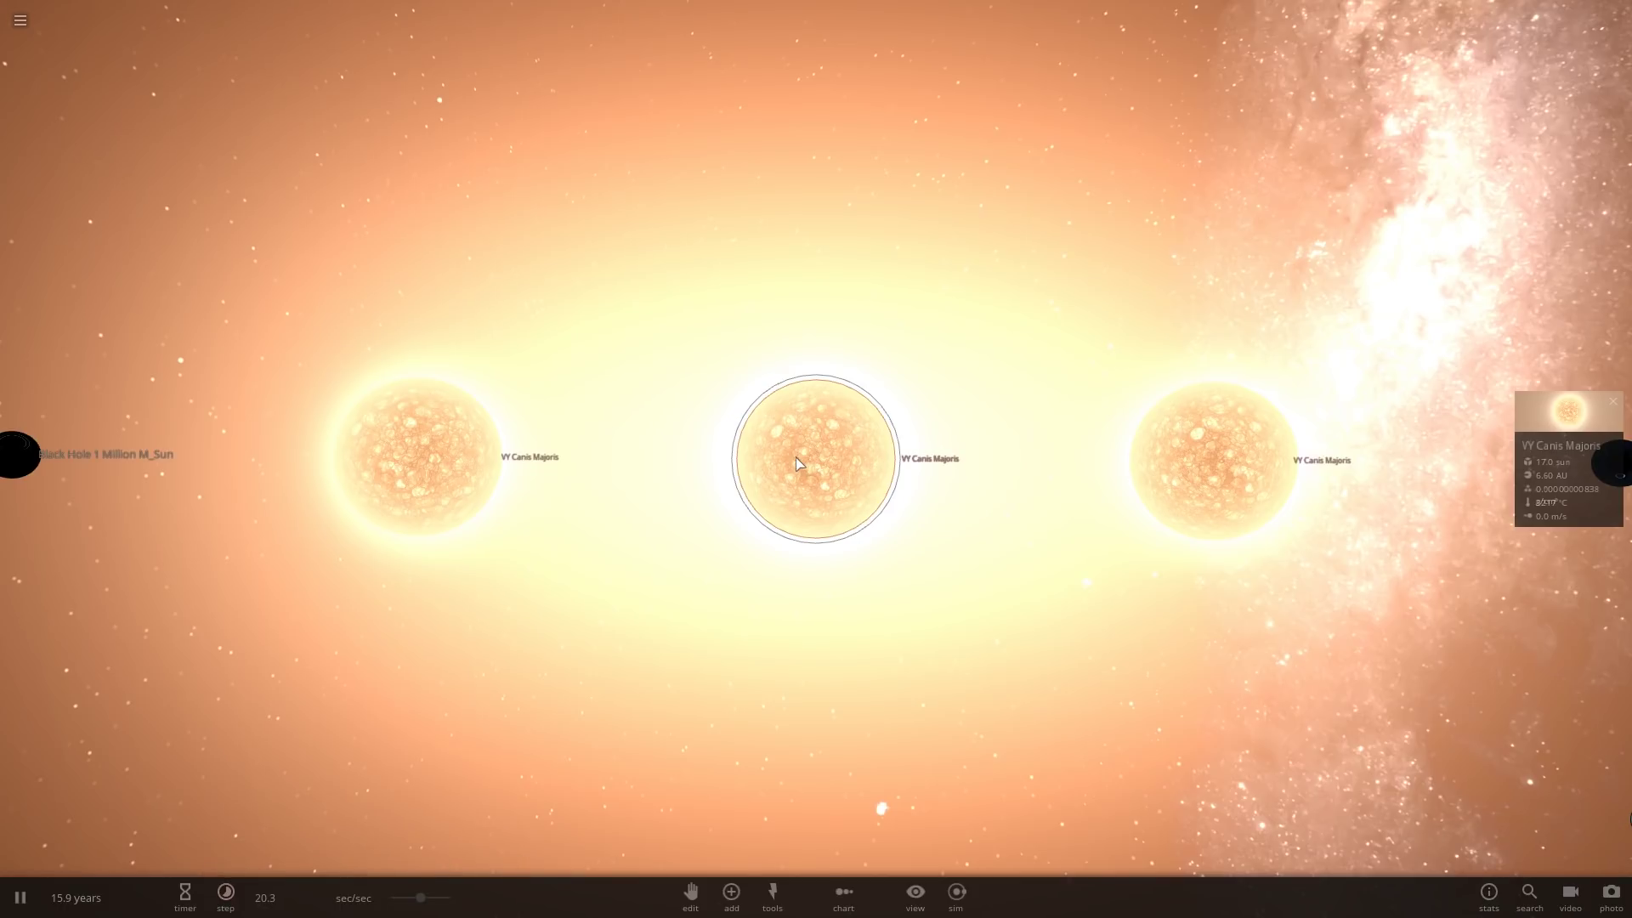
pyautogui.press('KP_Add')
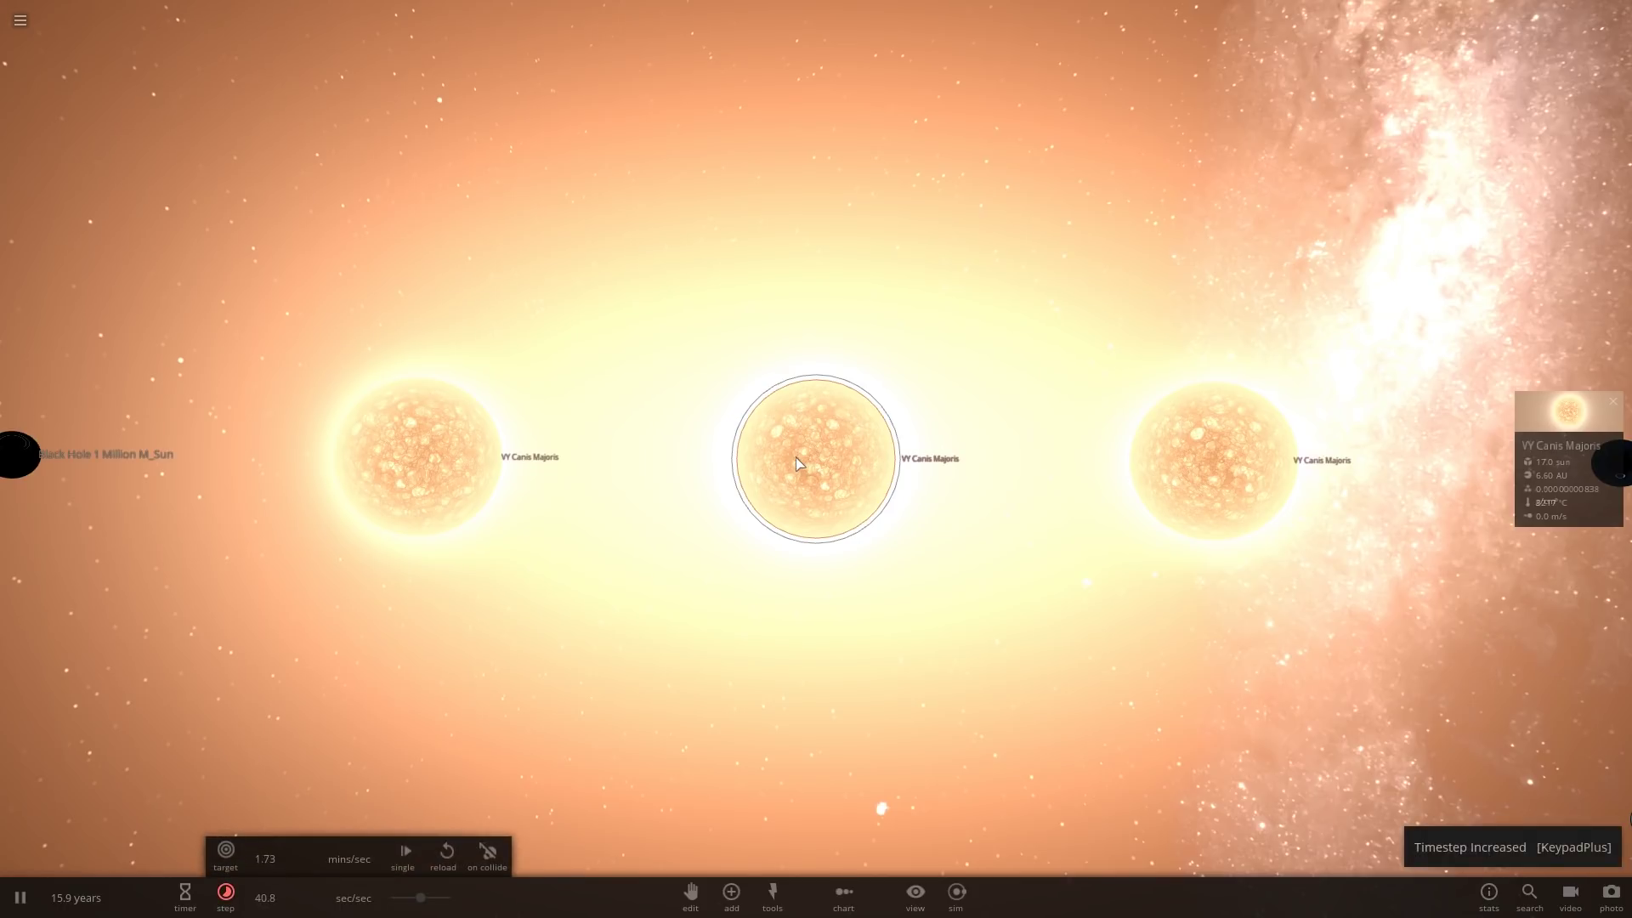
pyautogui.click(797, 458)
pyautogui.click(768, 318)
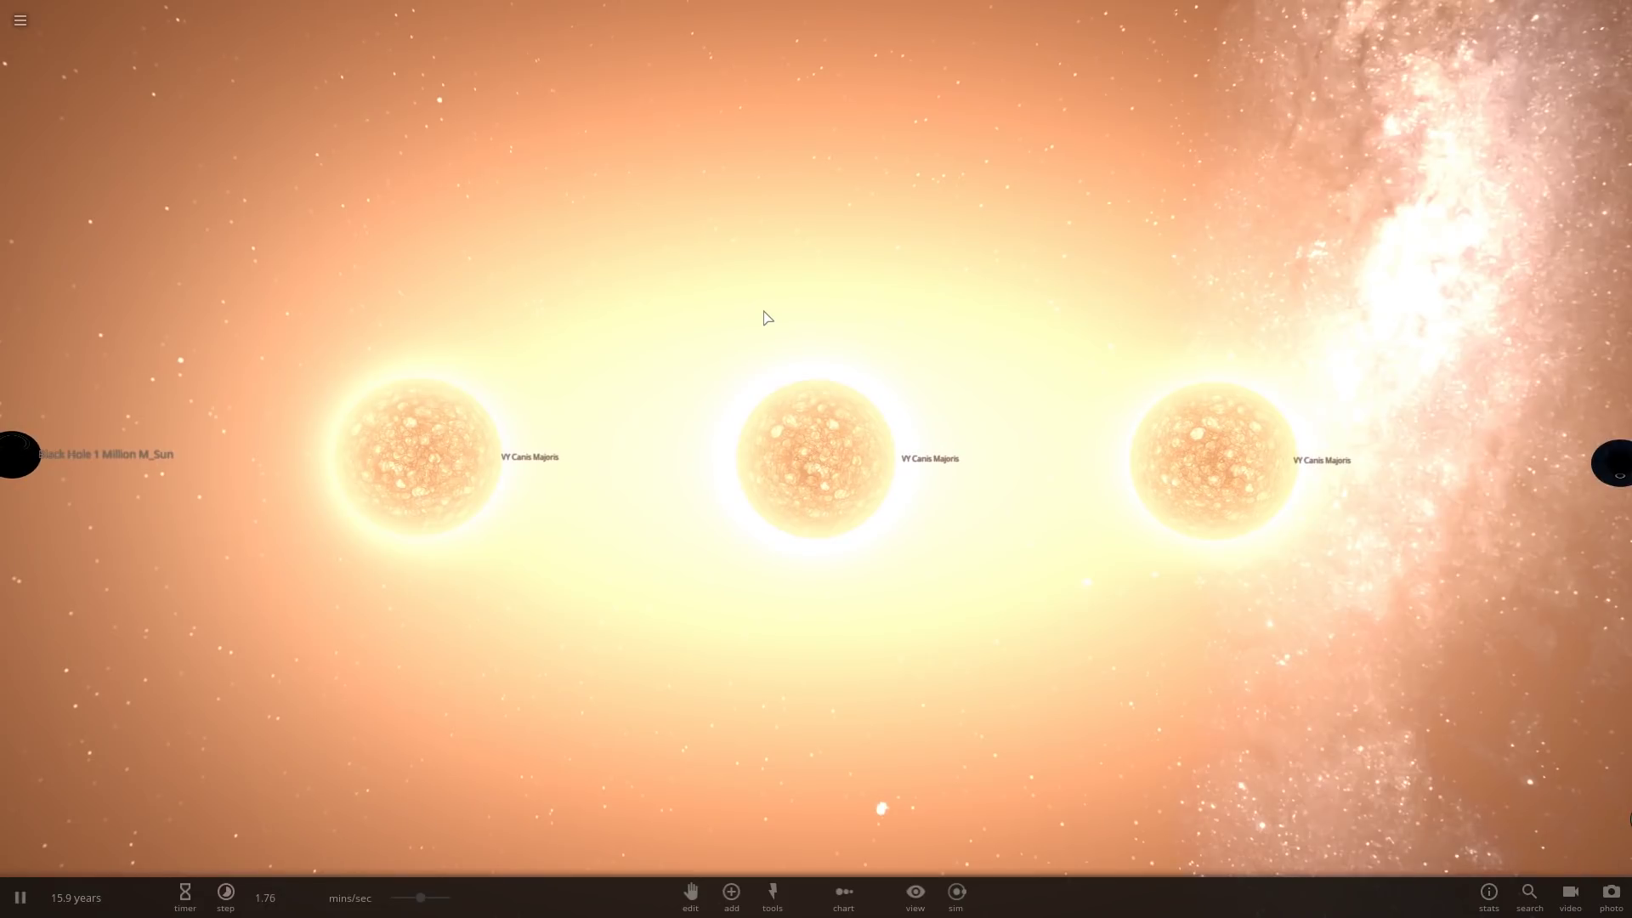
# Speed the simulation up to about 2 hours/sec and watch the black holes strip the outer VY Canis Majoris stars.
pyautogui.press('KP_Add')
pyautogui.press('KP_Add')
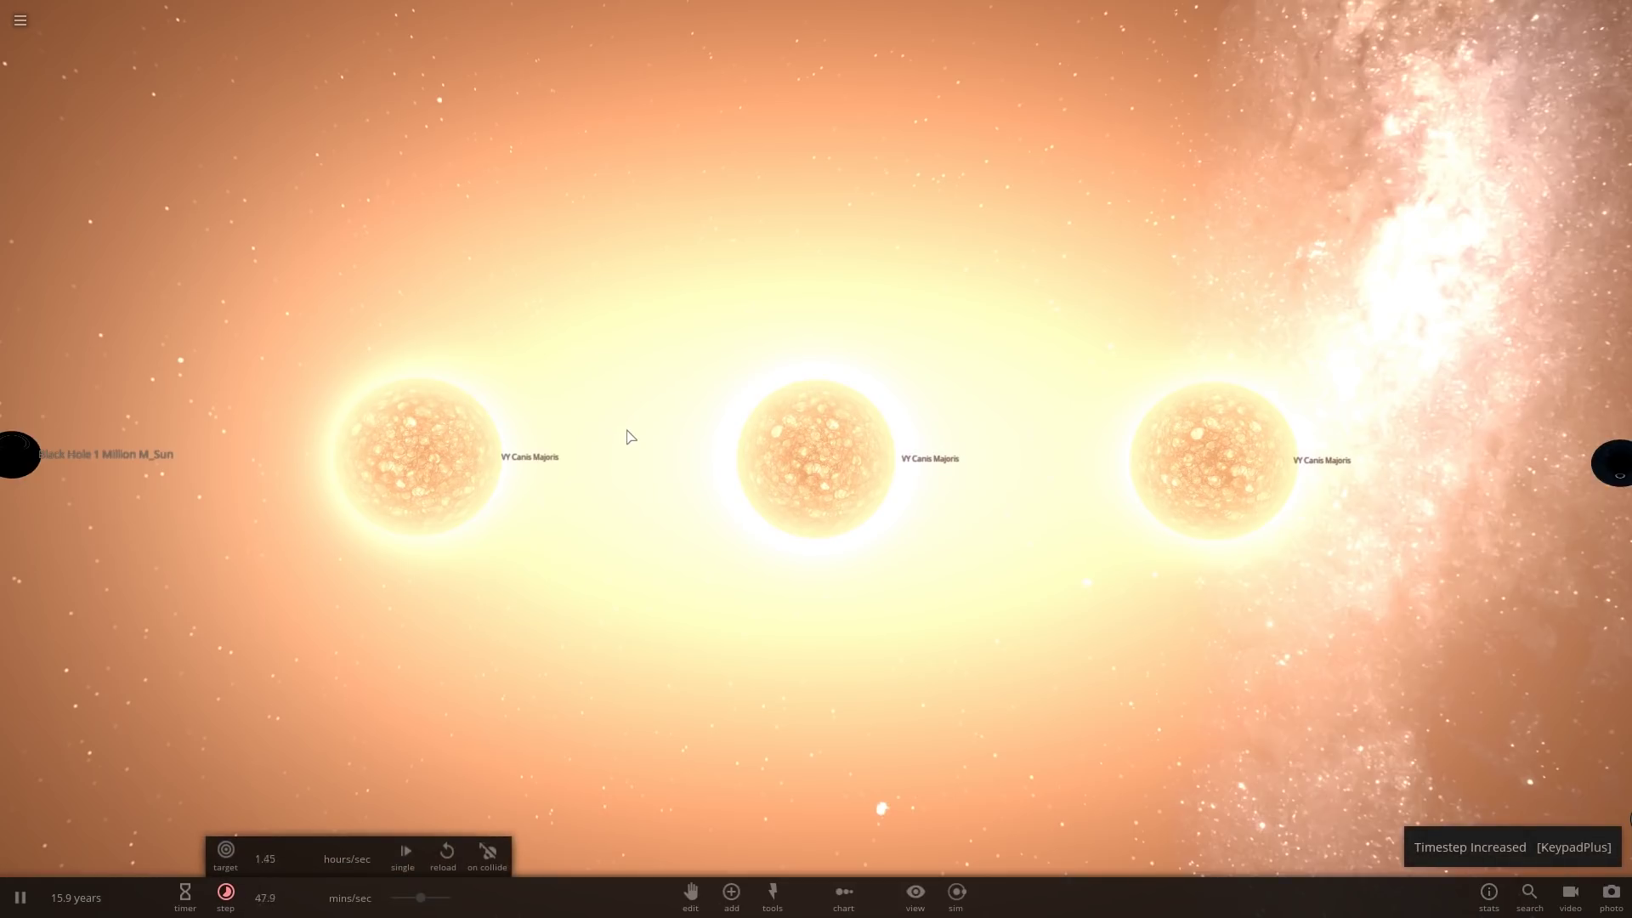
pyautogui.press('KP_Subtract')
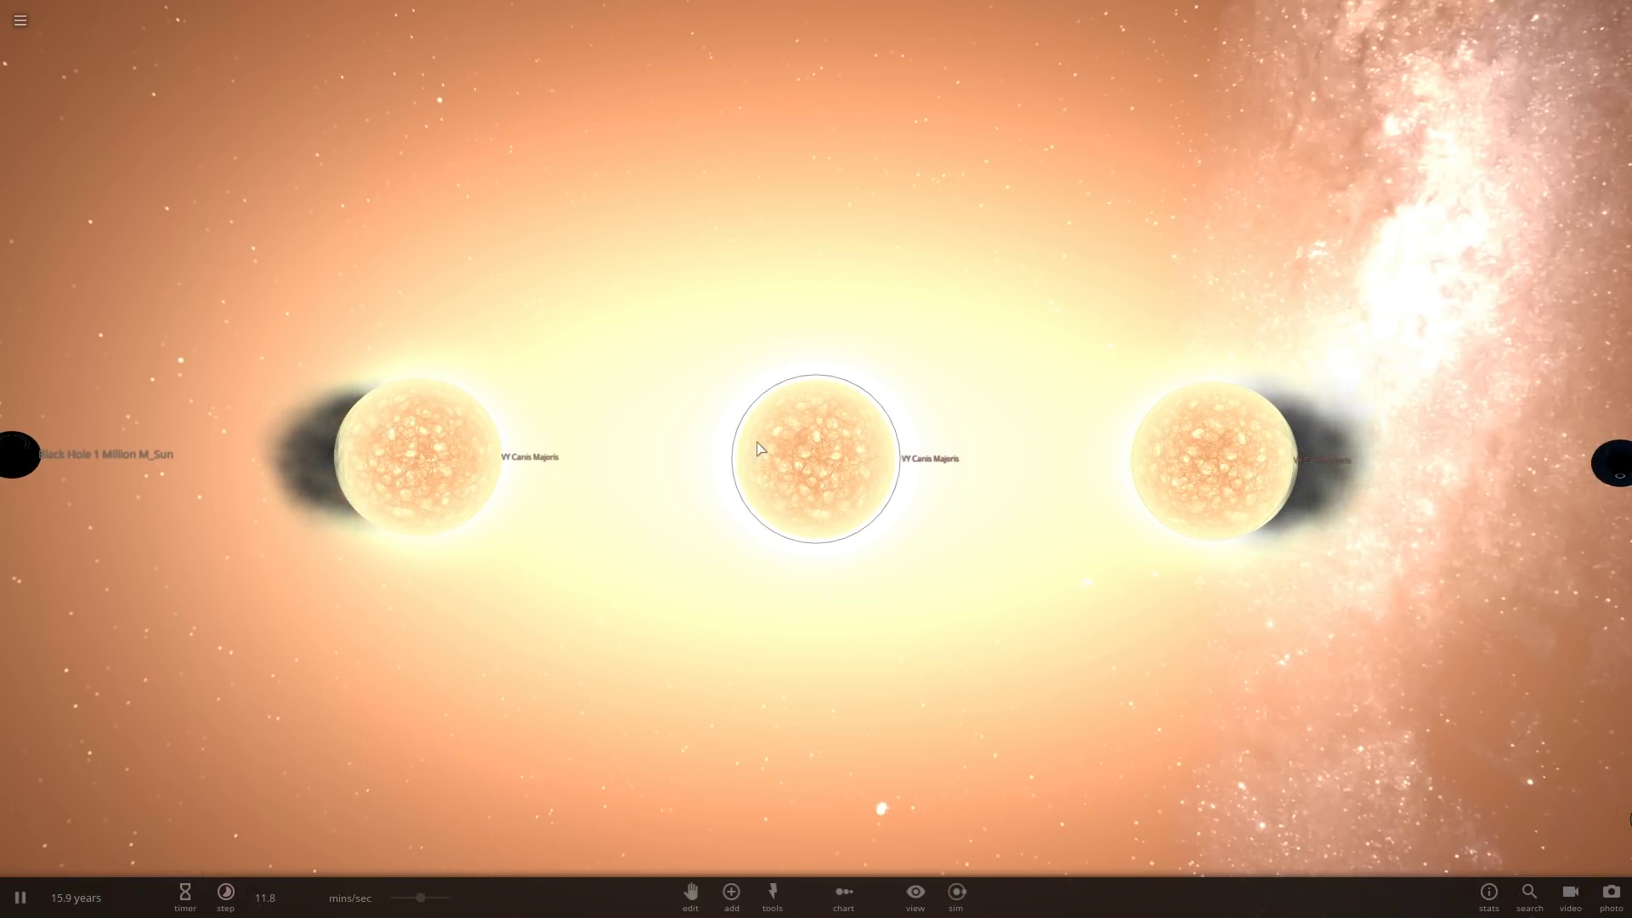
pyautogui.press('KP_Add')
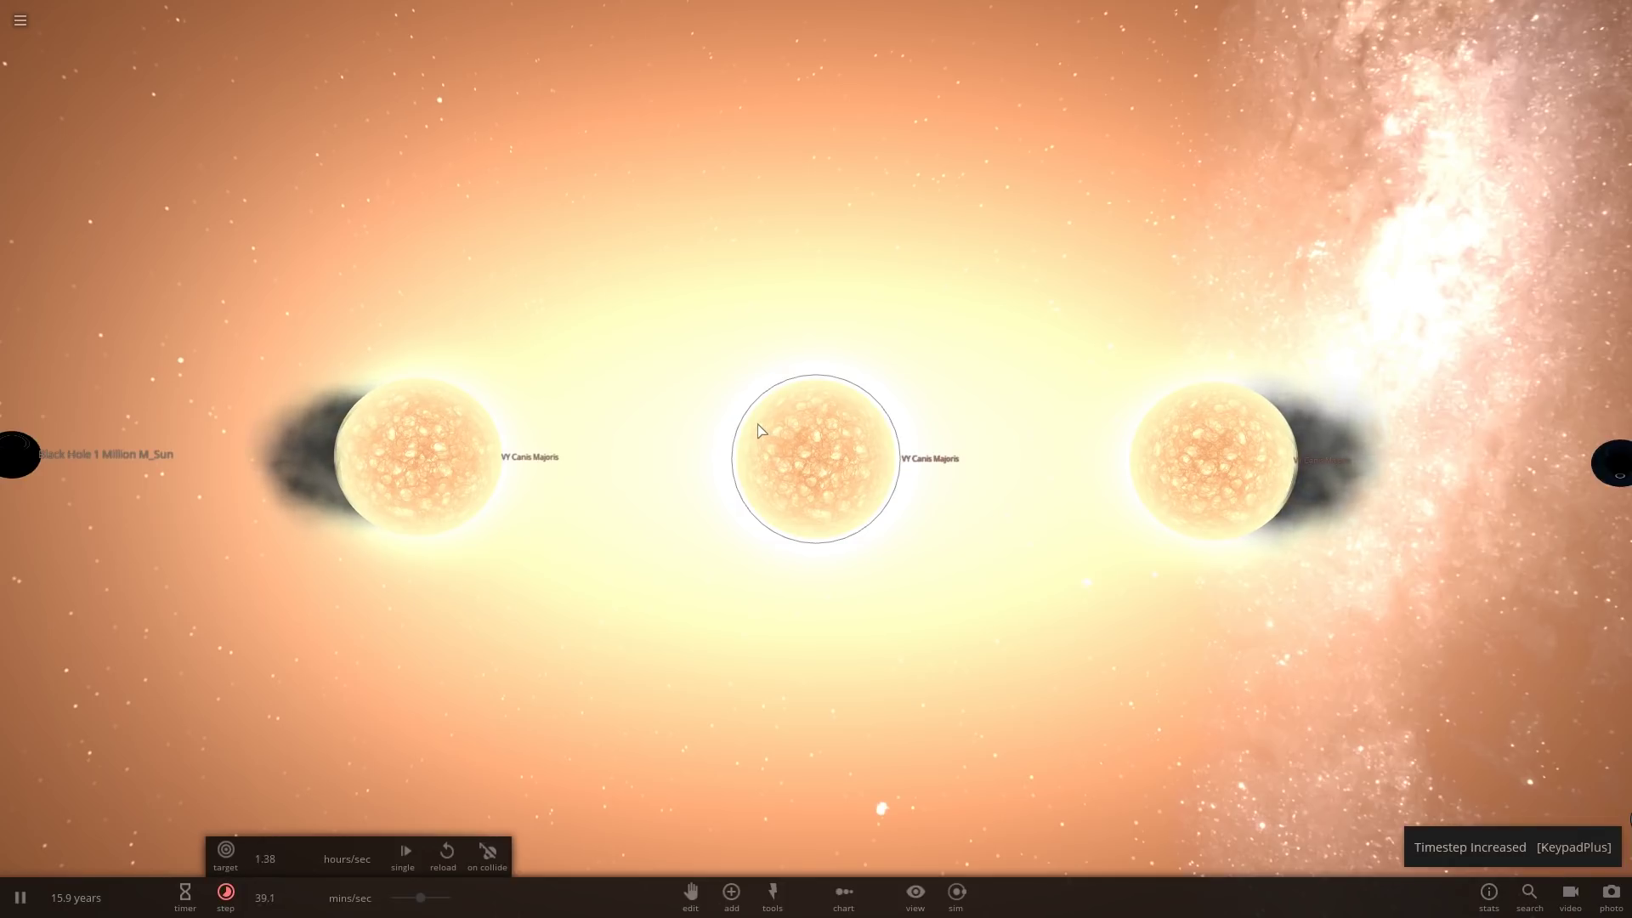
pyautogui.scroll(-5, 759, 430)
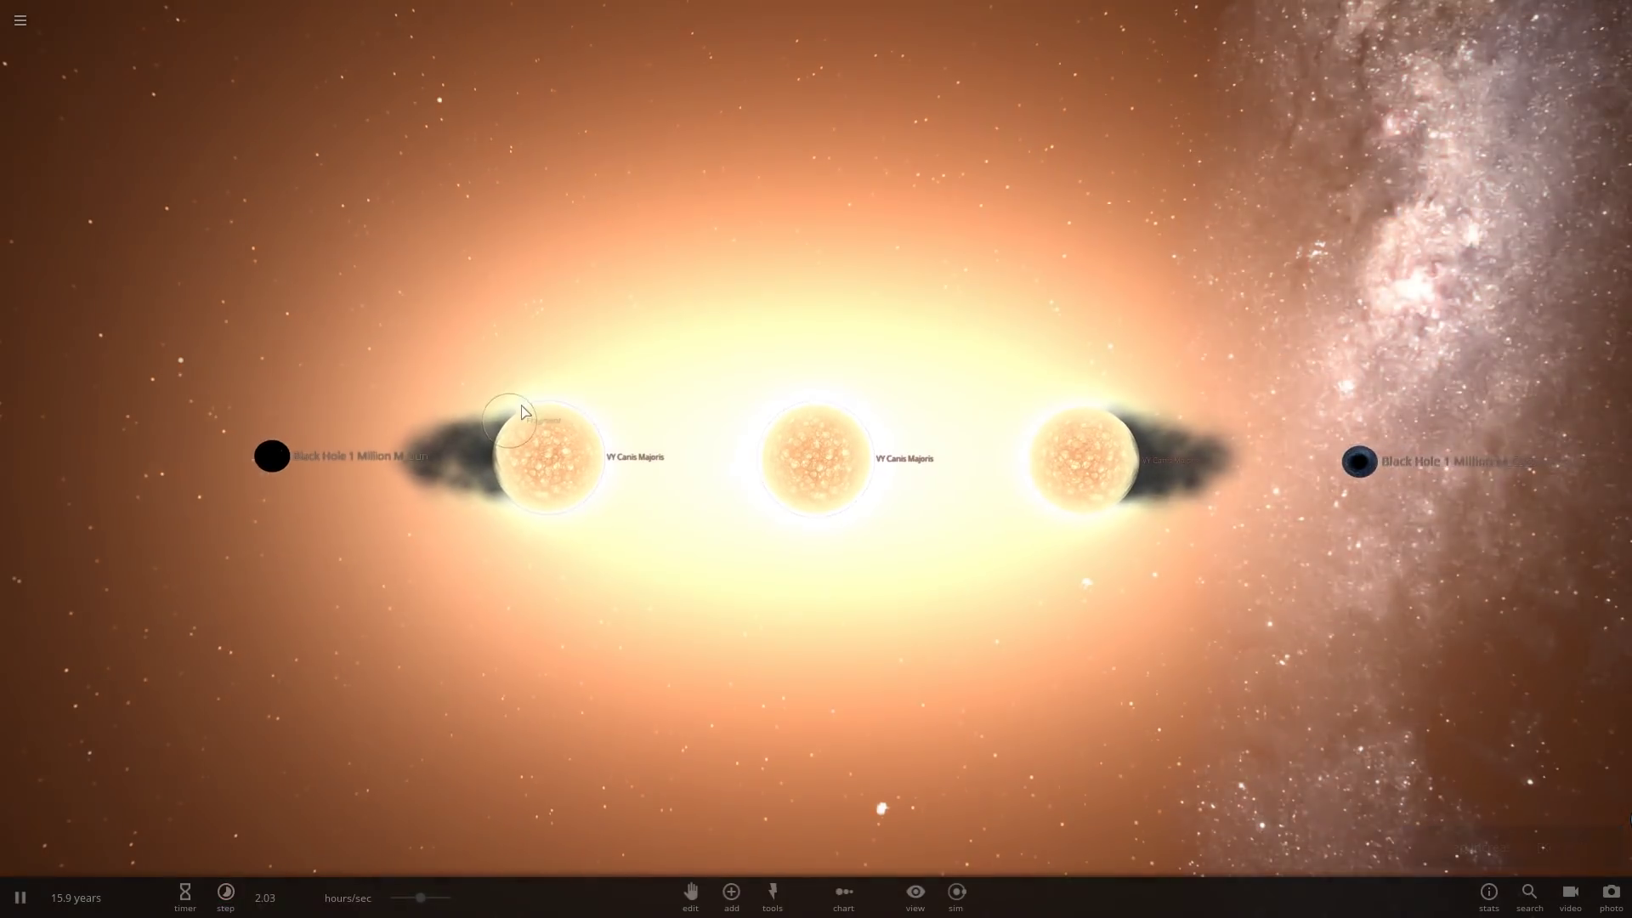
pyautogui.moveTo(521, 412); pyautogui.dragTo(645, 476)
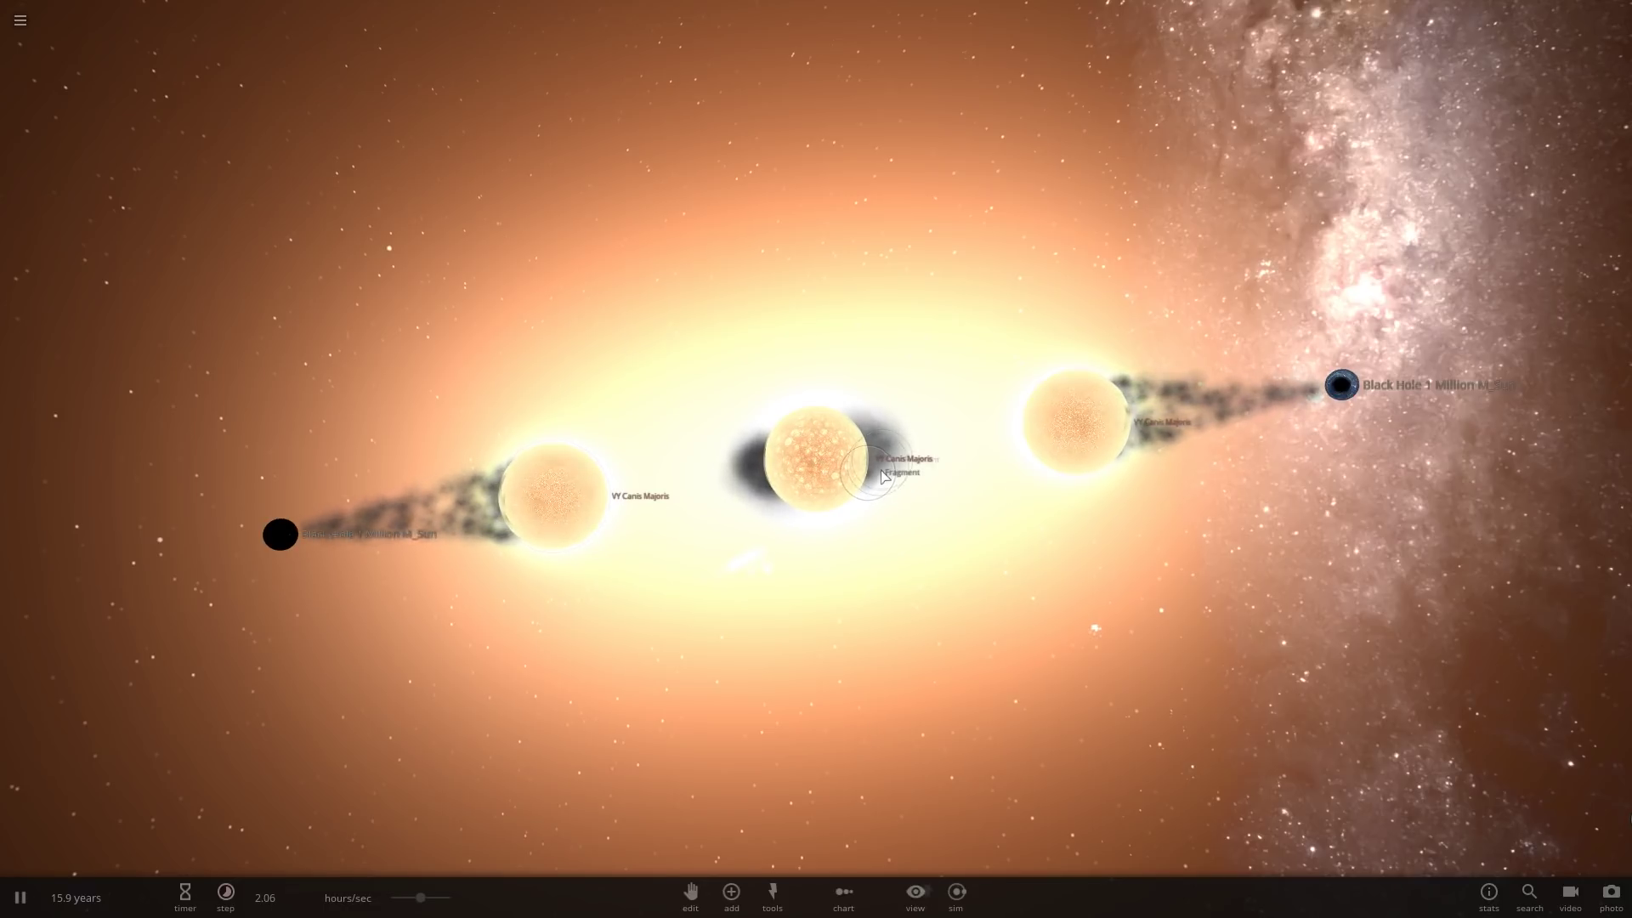
# Open the right-hand VY Canis Majoris's basic properties and examine the masses of the outer stars as they are stripped.
pyautogui.click(1083, 447)
pyautogui.click(1544, 465)
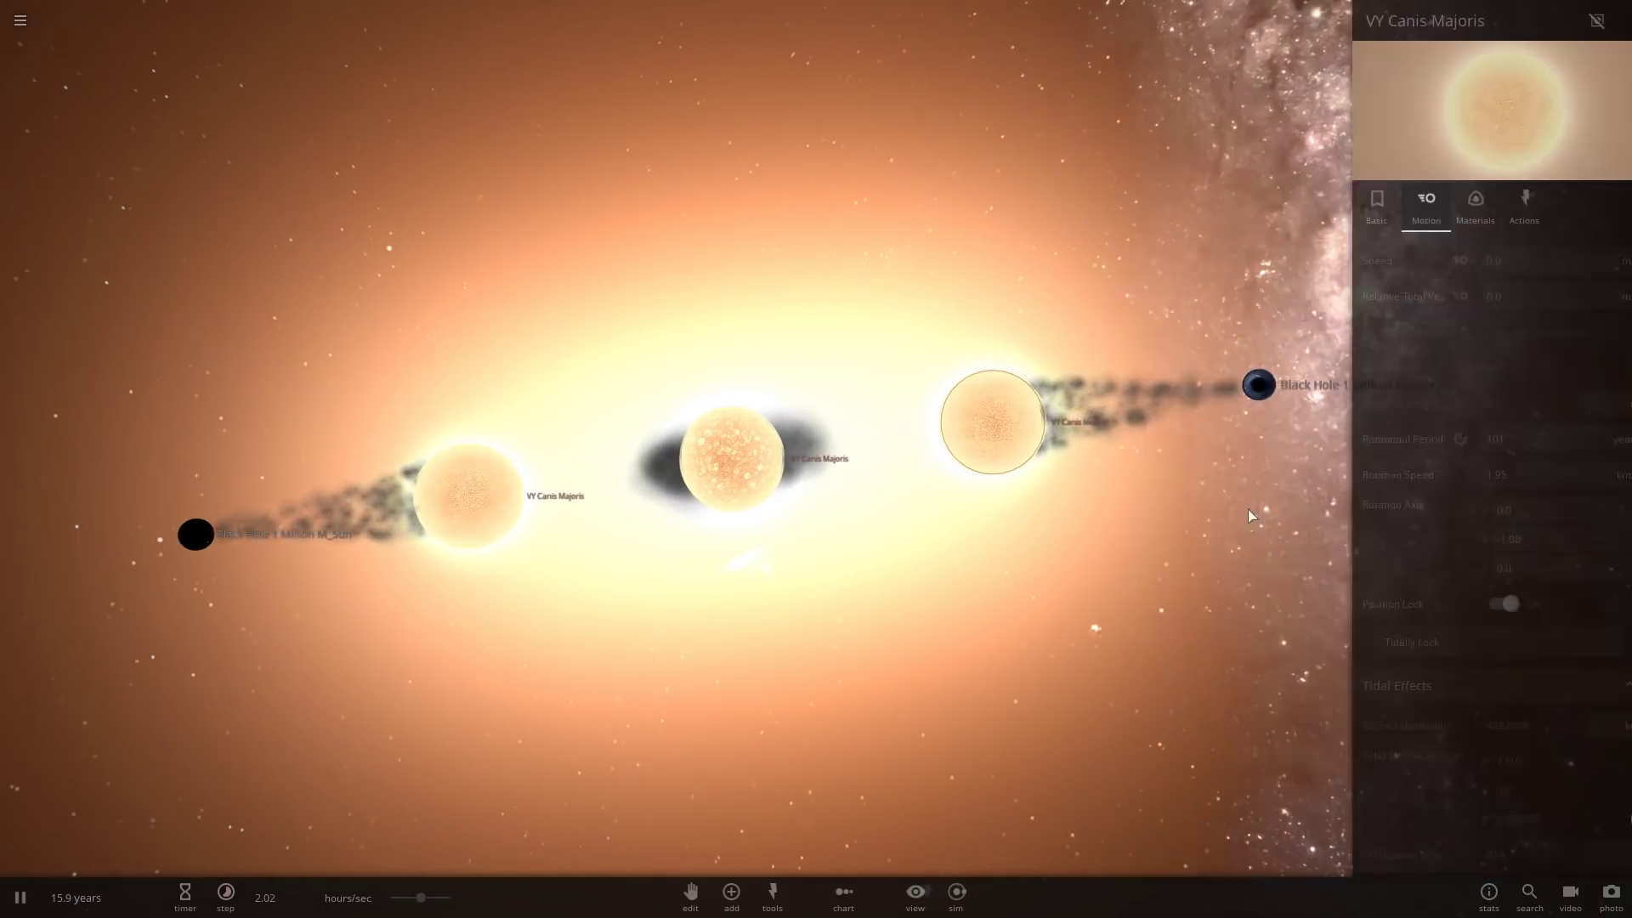
pyautogui.click(1351, 208)
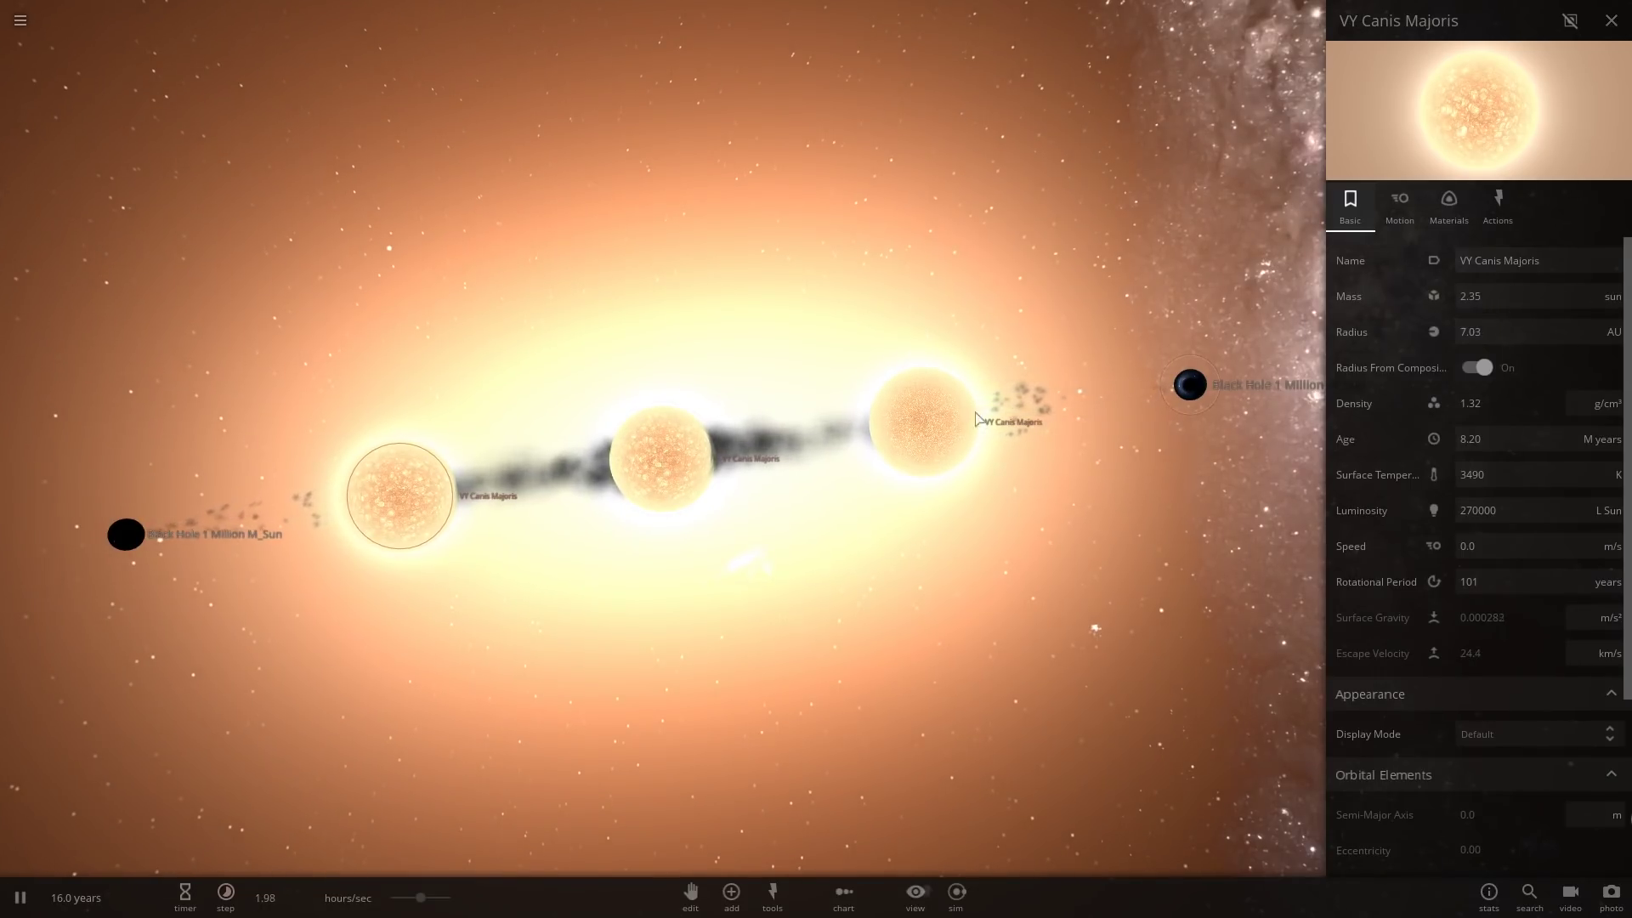
pyautogui.moveTo(998, 505); pyautogui.dragTo(1002, 291)
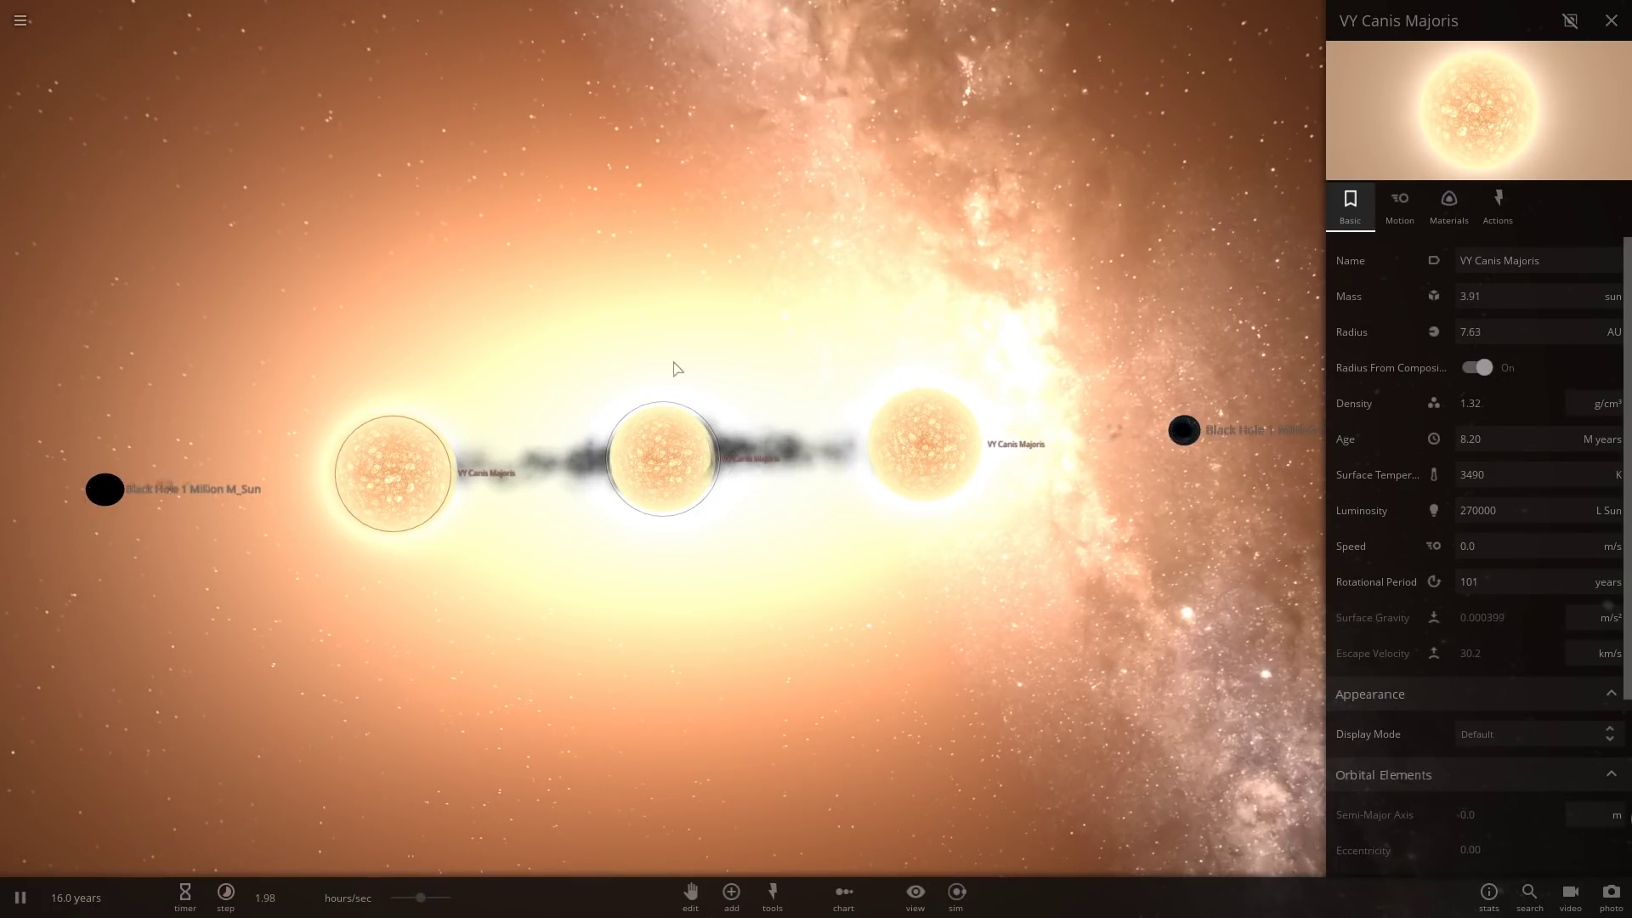
pyautogui.moveTo(682, 299); pyautogui.dragTo(758, 349)
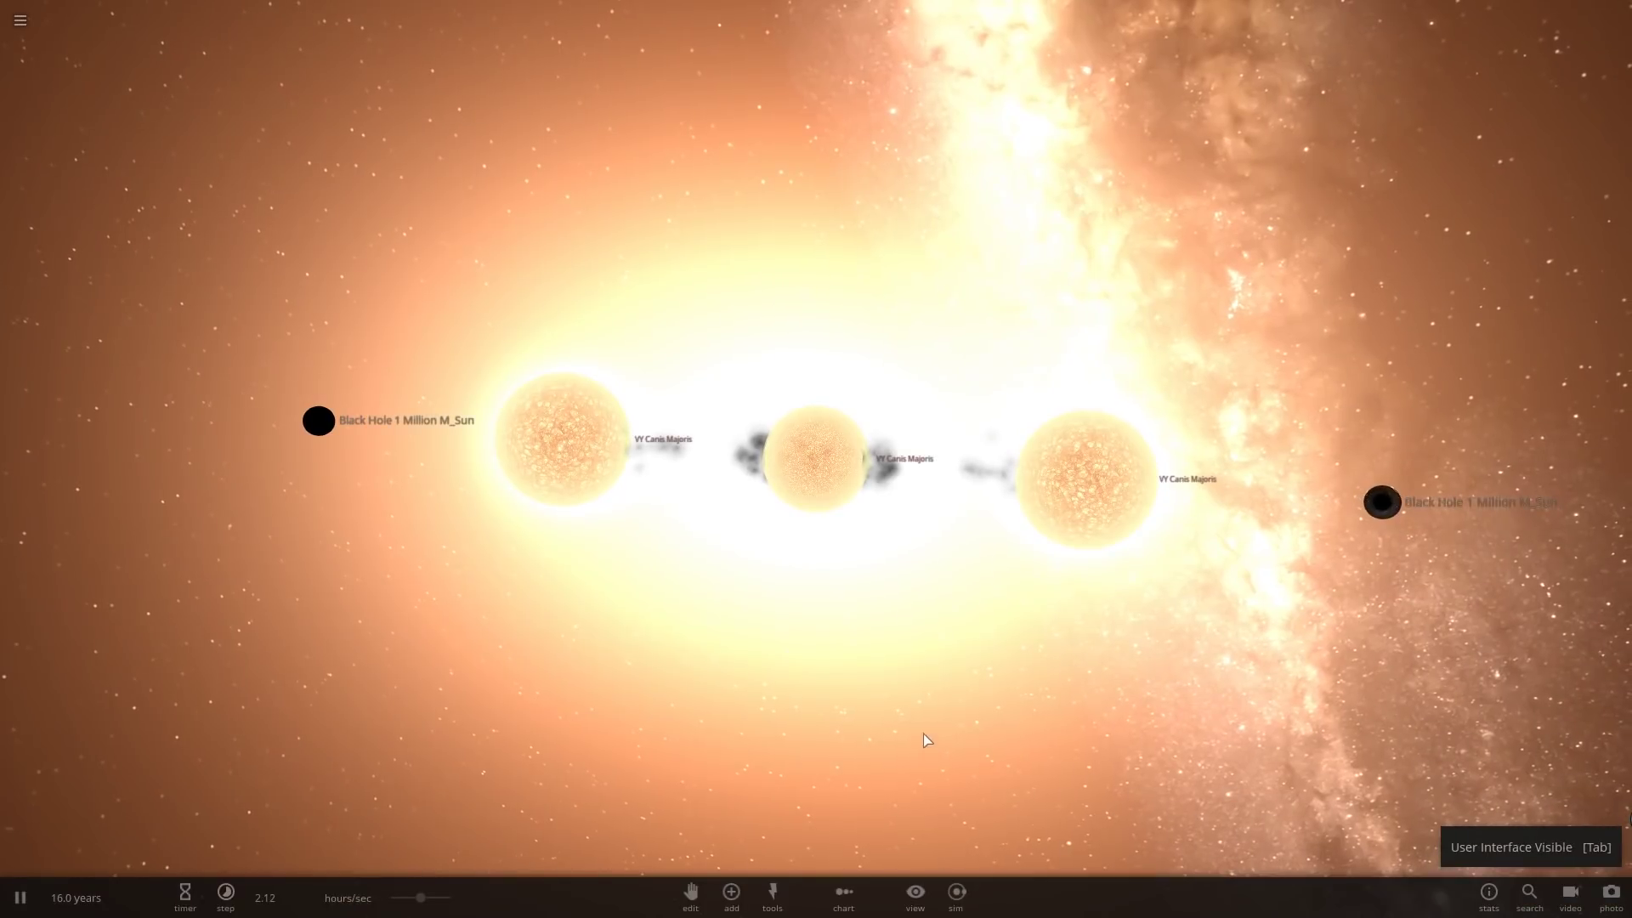
# Inspect the middle VY Canis Majoris's basic properties and speed the simulation up to about 6.8 hours/sec.
pyautogui.click(841, 514)
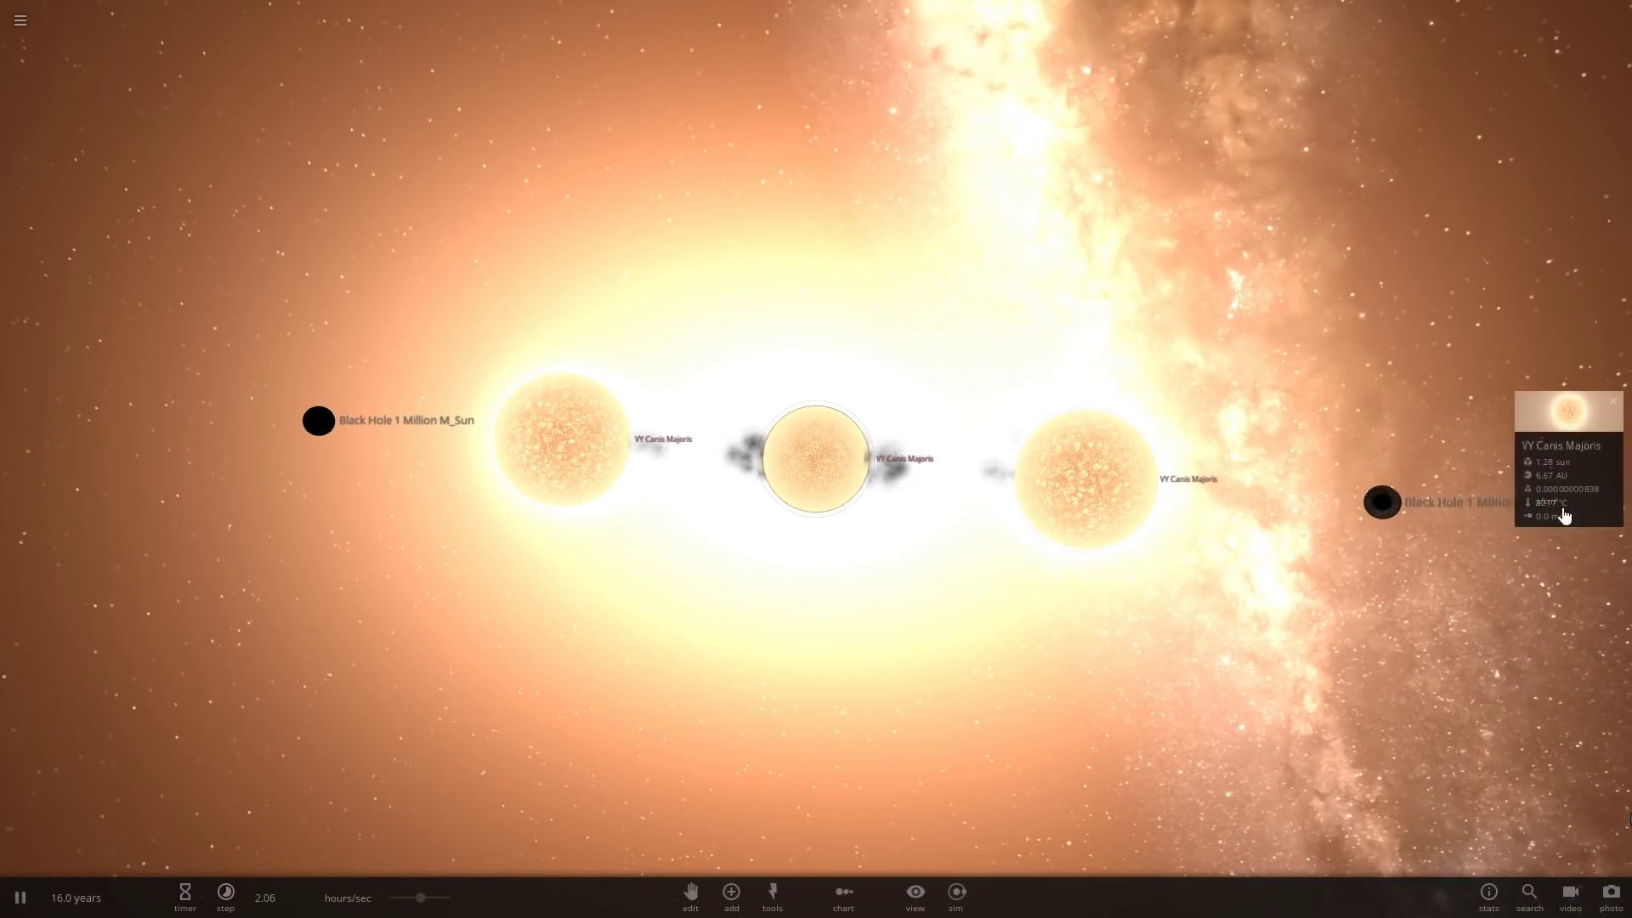
pyautogui.click(1575, 499)
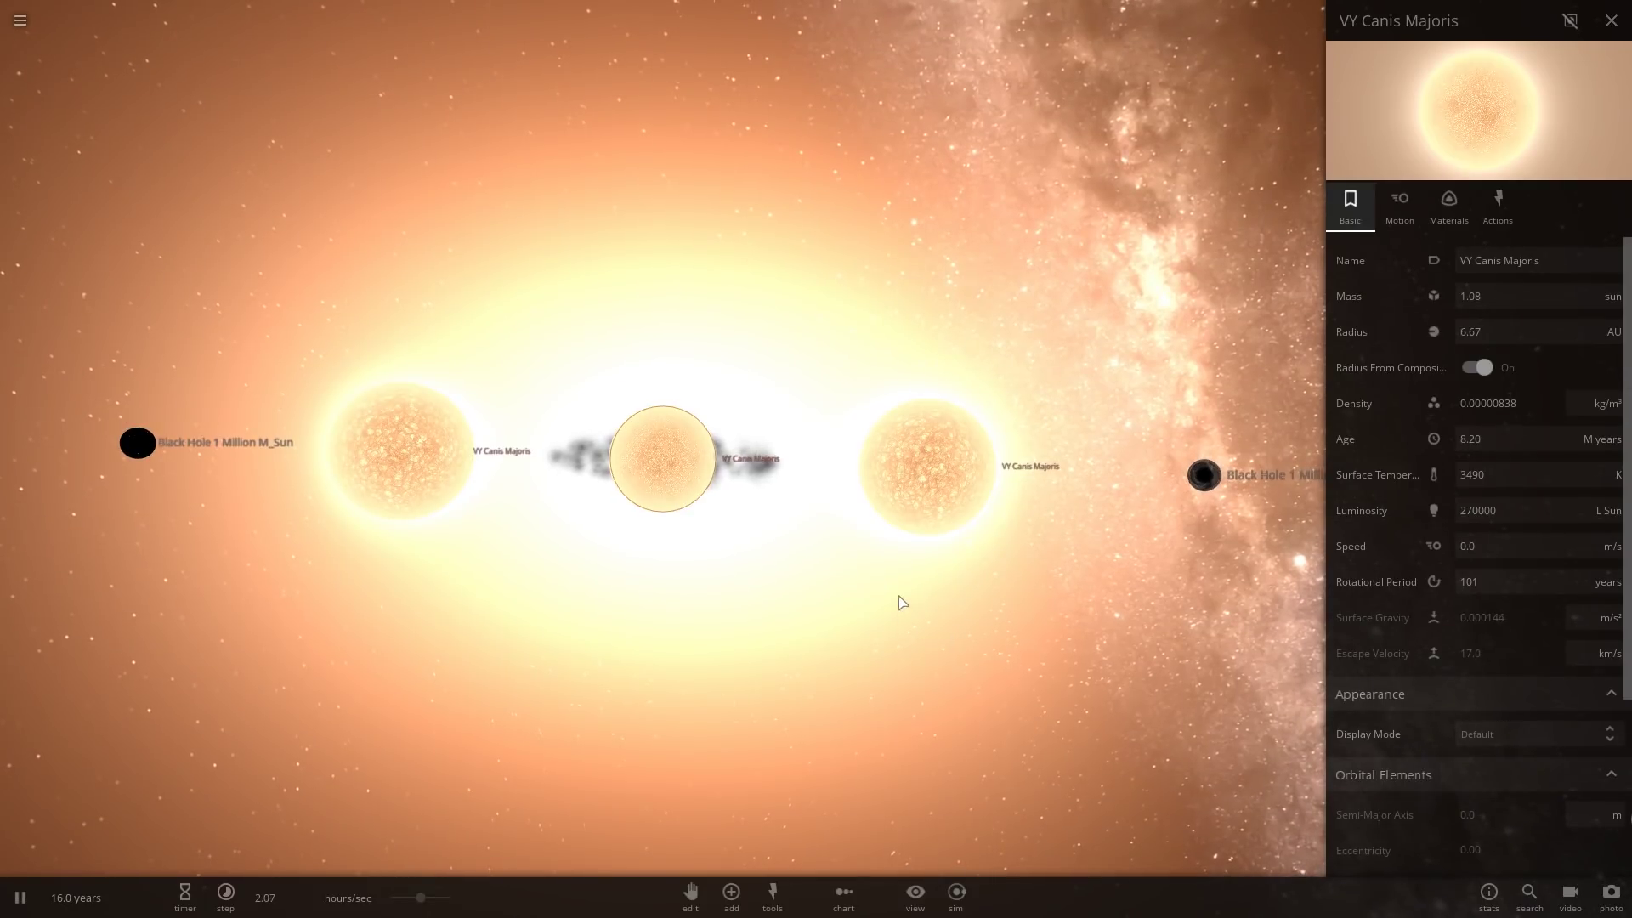
pyautogui.press('KP_Add')
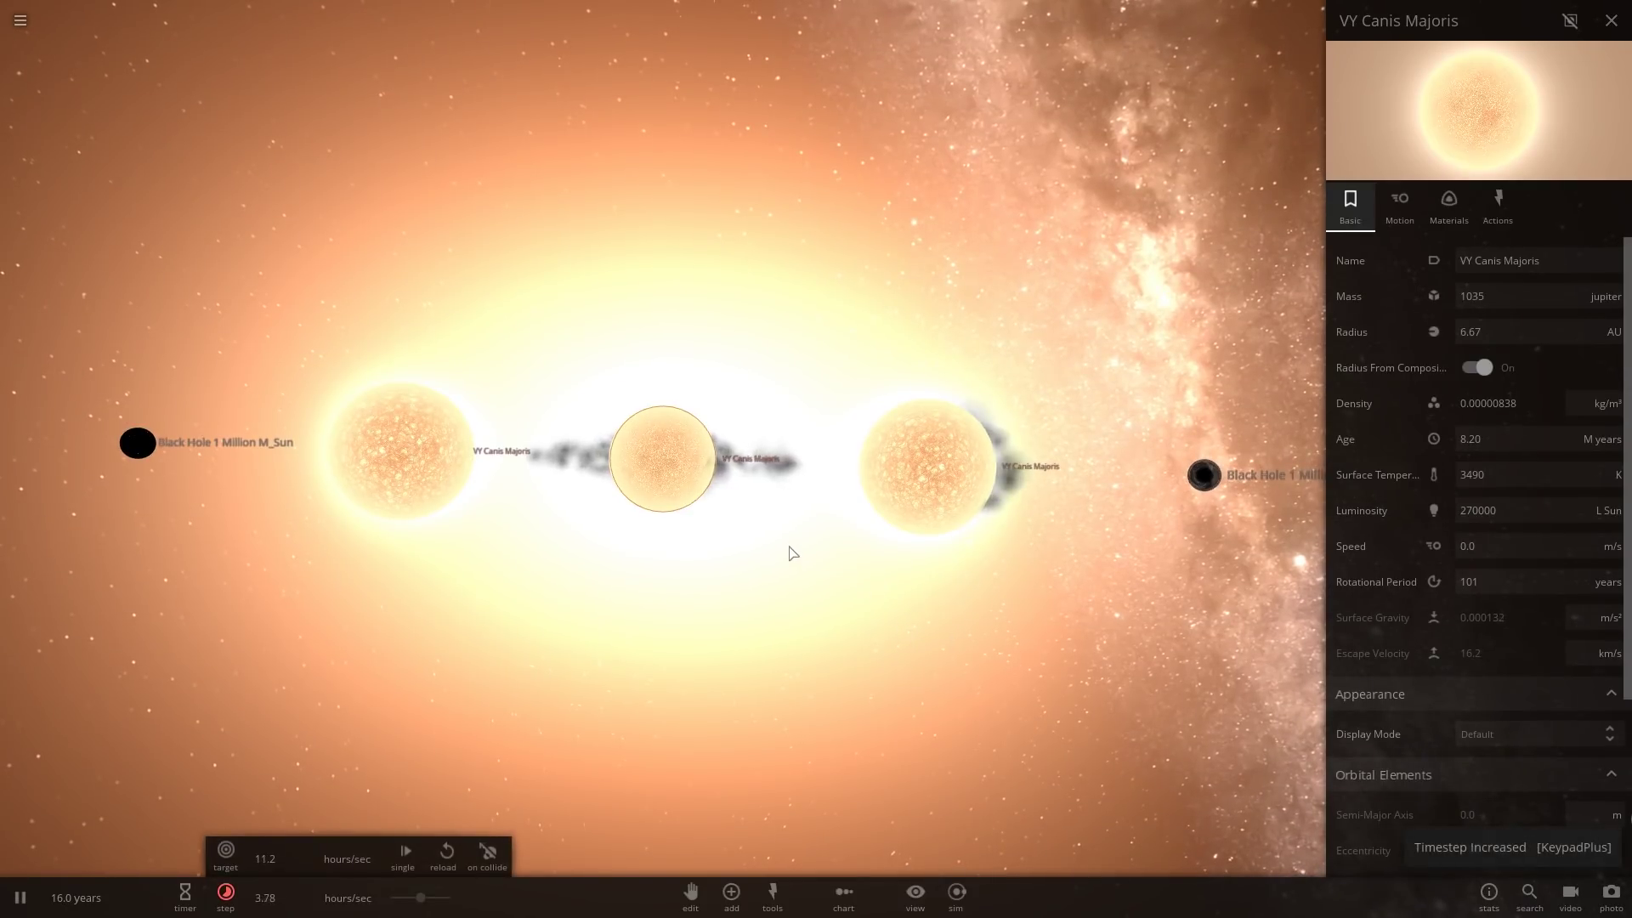
pyautogui.press('KP_Subtract')
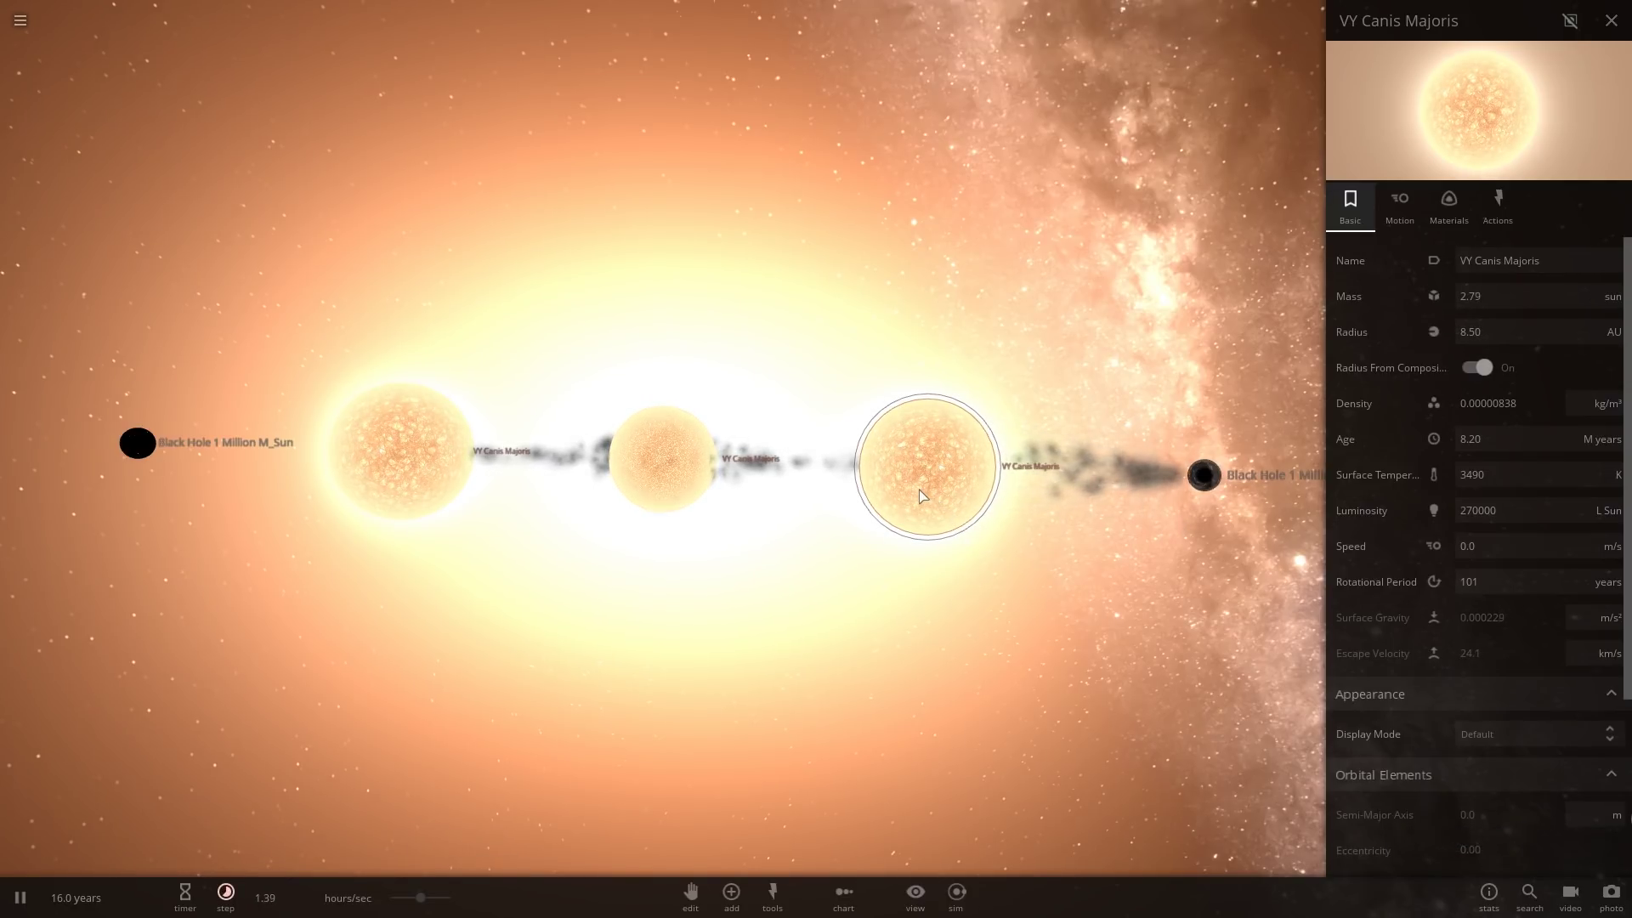
pyautogui.press('KP_Add')
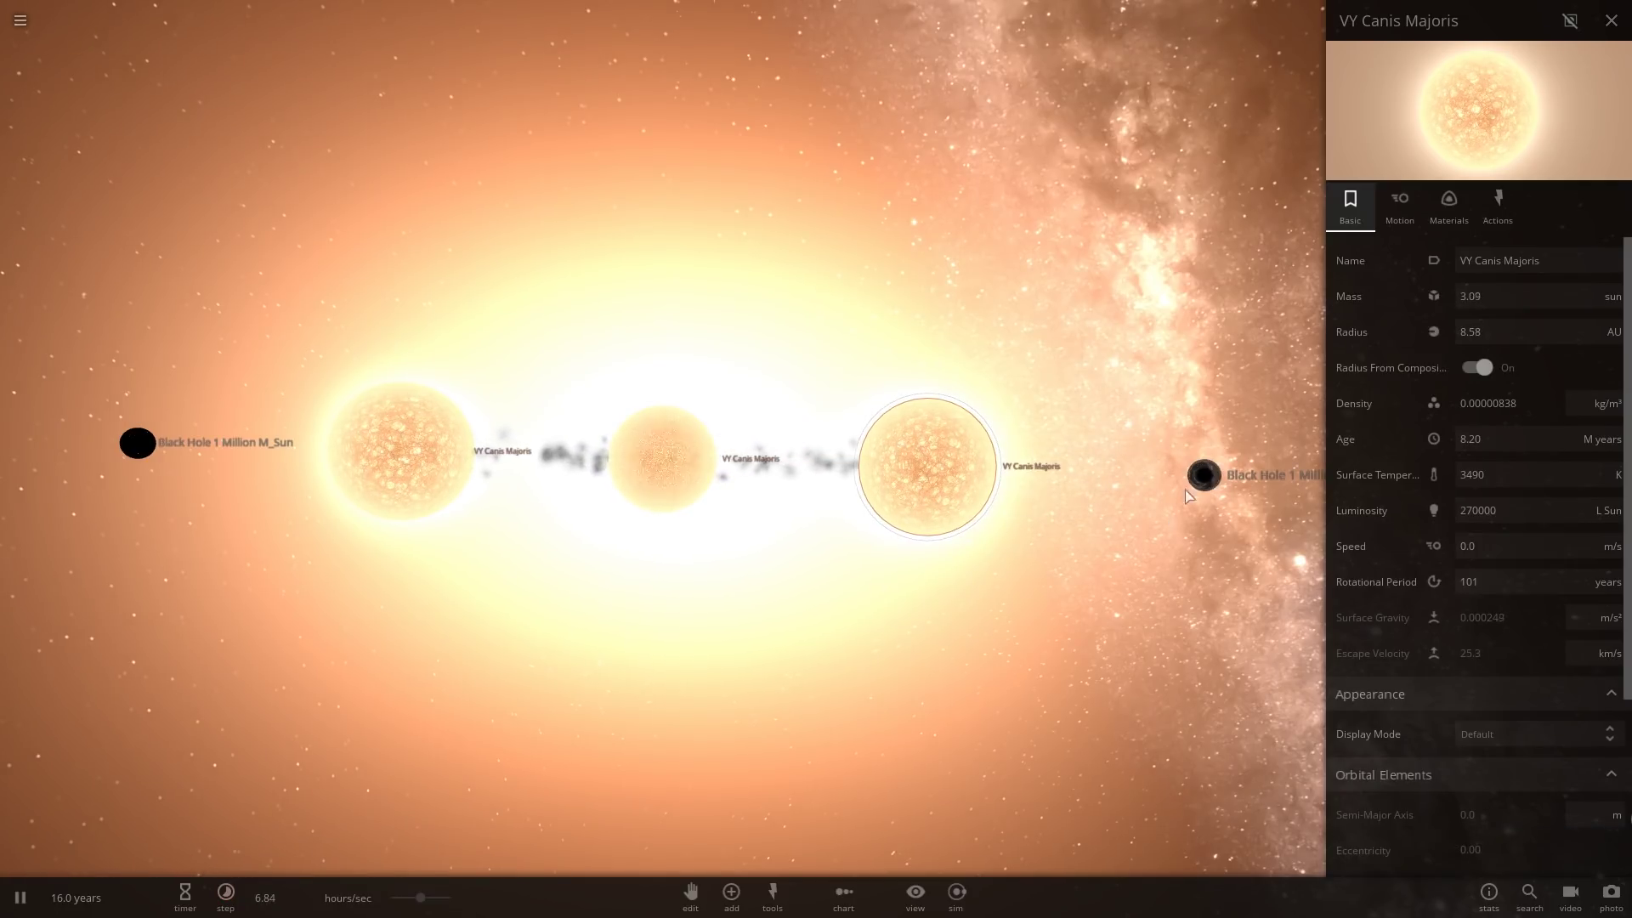
# Inspect the right-hand black hole and its neighbouring VY Canis Majoris while raising the simulation speed to about 12 hours/sec.
pyautogui.click(1205, 473)
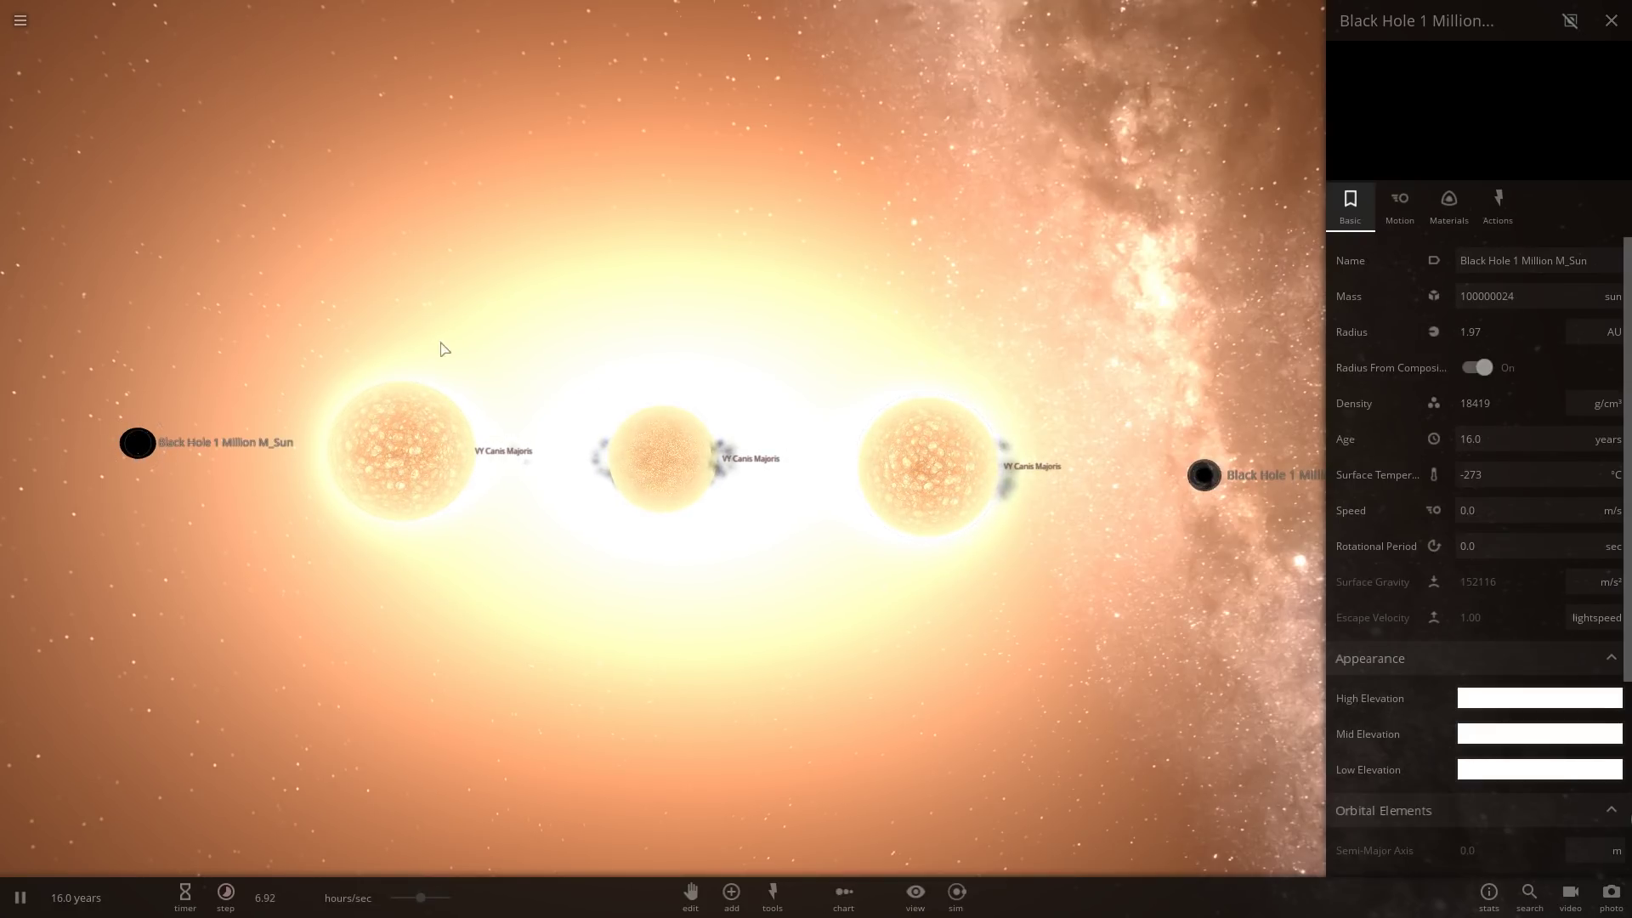
pyautogui.press('KP_Add')
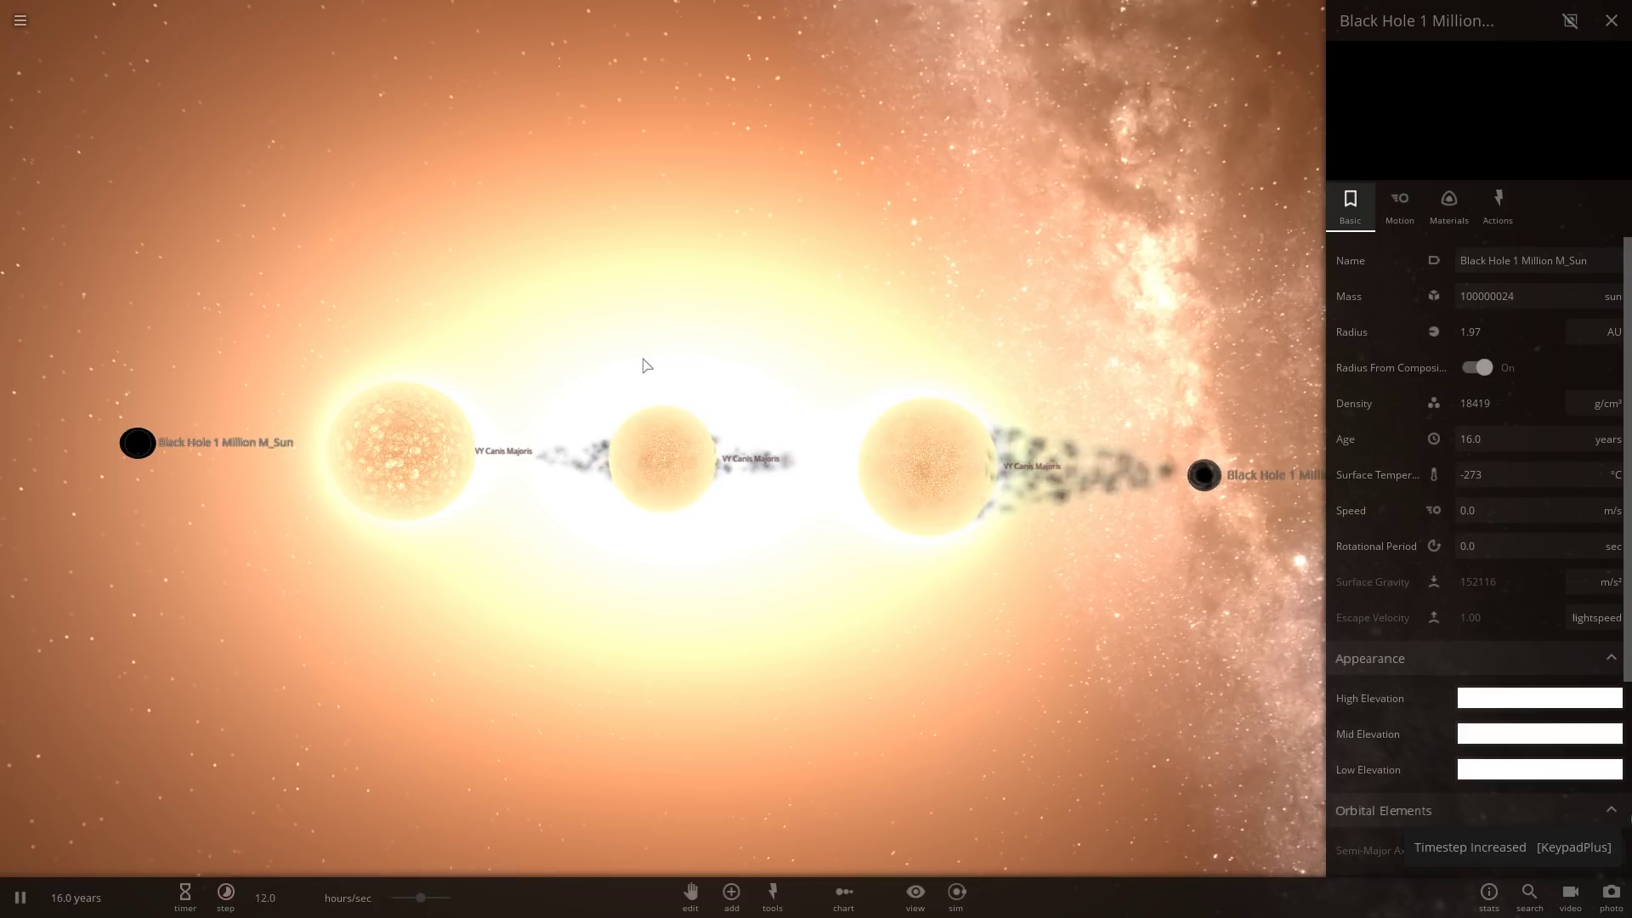
pyautogui.click(926, 466)
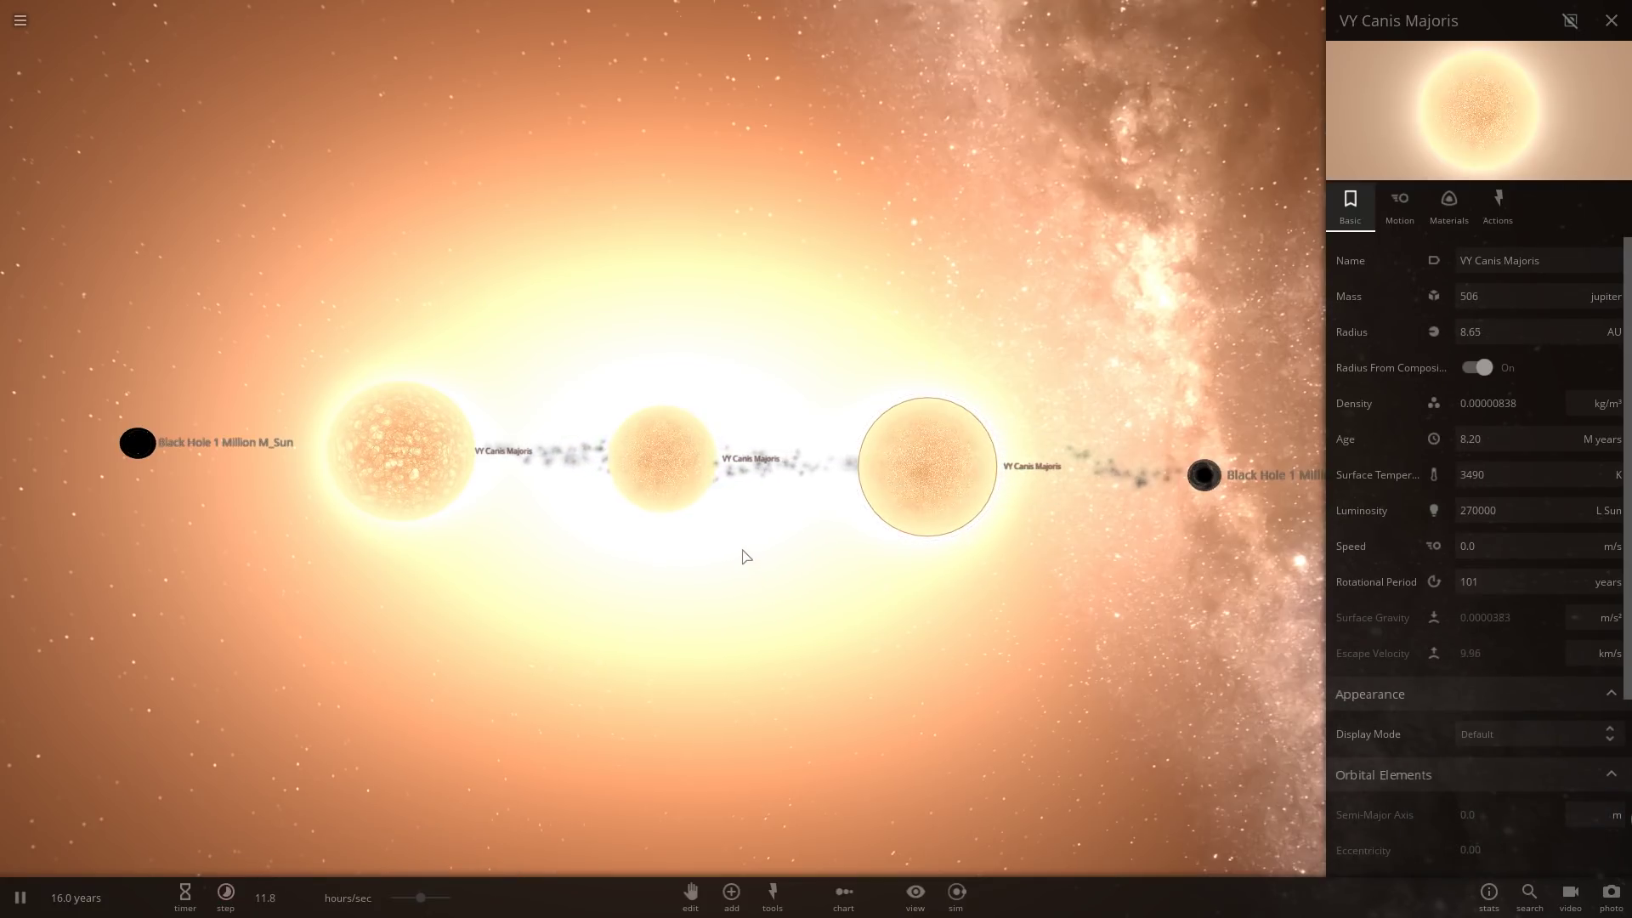
# Speed the simulation up to about 7.5 days/sec to strip the right-hand VY Canis Majoris further.
pyautogui.press('KP_Add')
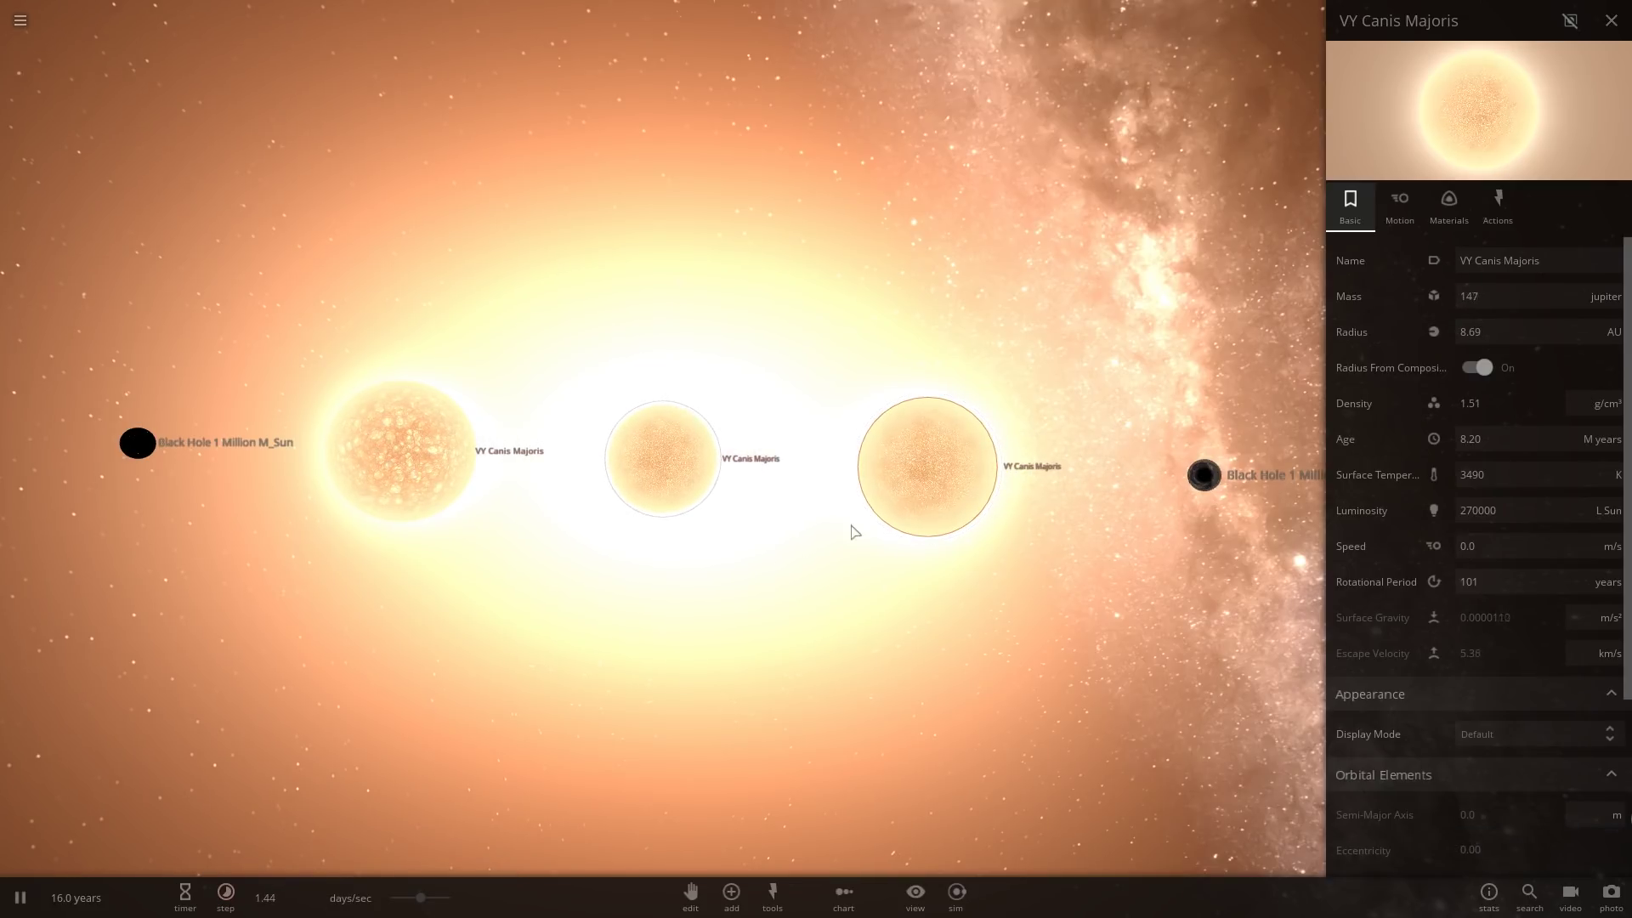
pyautogui.press('KP_Add')
pyautogui.press('KP_Add')
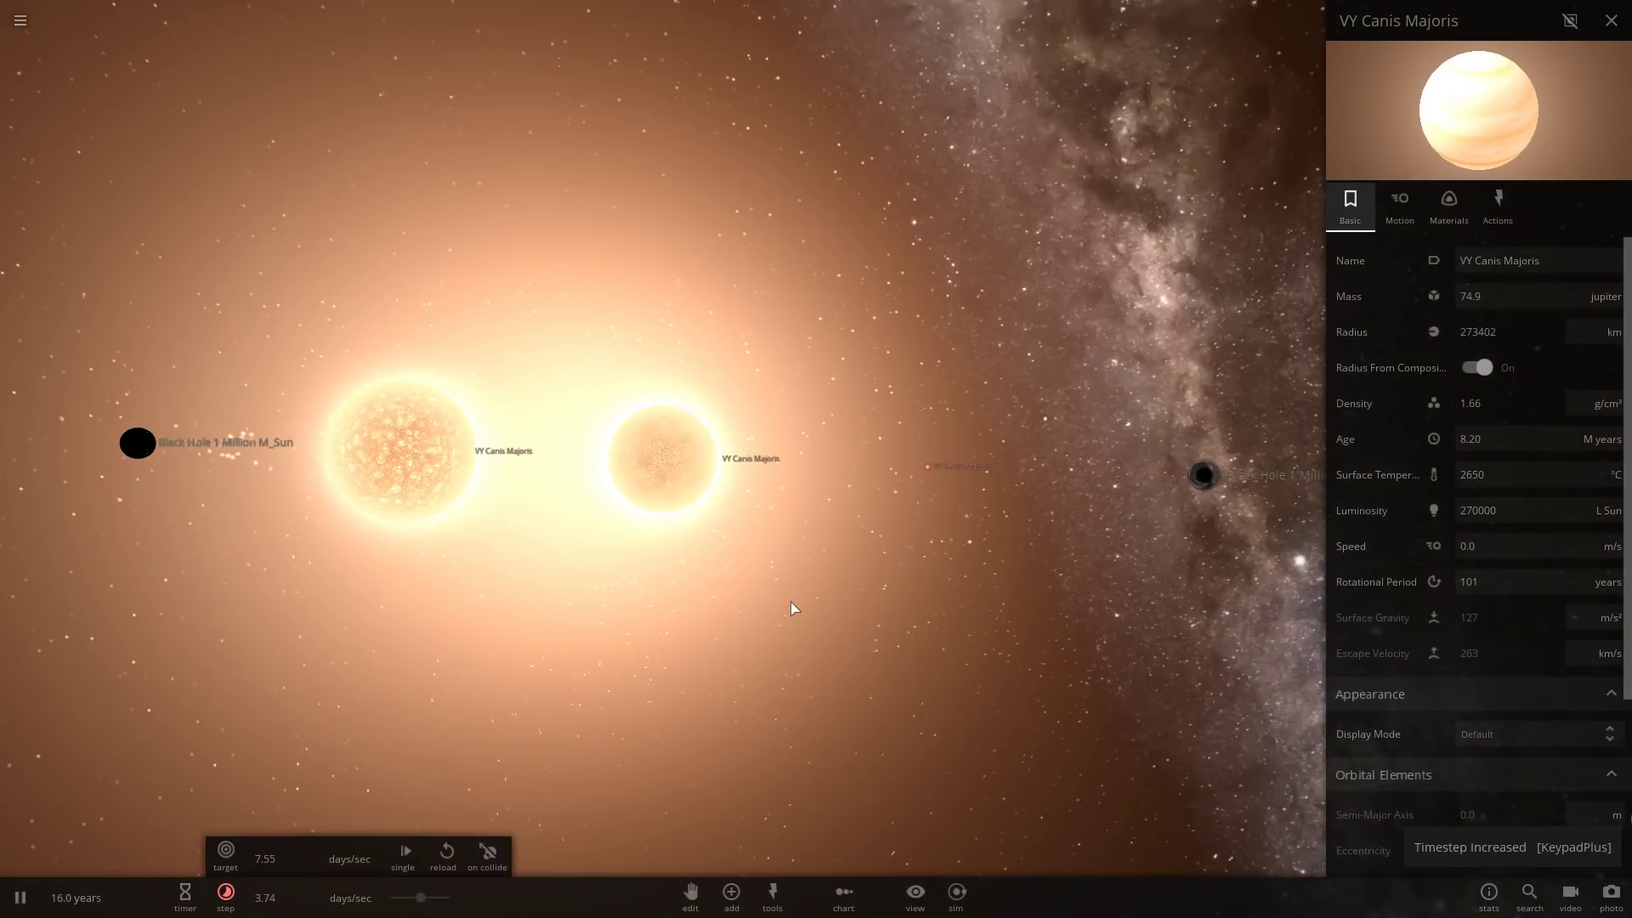
# Slow the simulation to about 9 hours/sec and examine the stripped right-hand VY Canis Majoris up close.
pyautogui.press('KP_Subtract')
pyautogui.press('KP_Subtract')
pyautogui.press('KP_Subtract')
pyautogui.press('KP_Subtract')
pyautogui.press('KP_Subtract')
pyautogui.press('KP_Subtract')
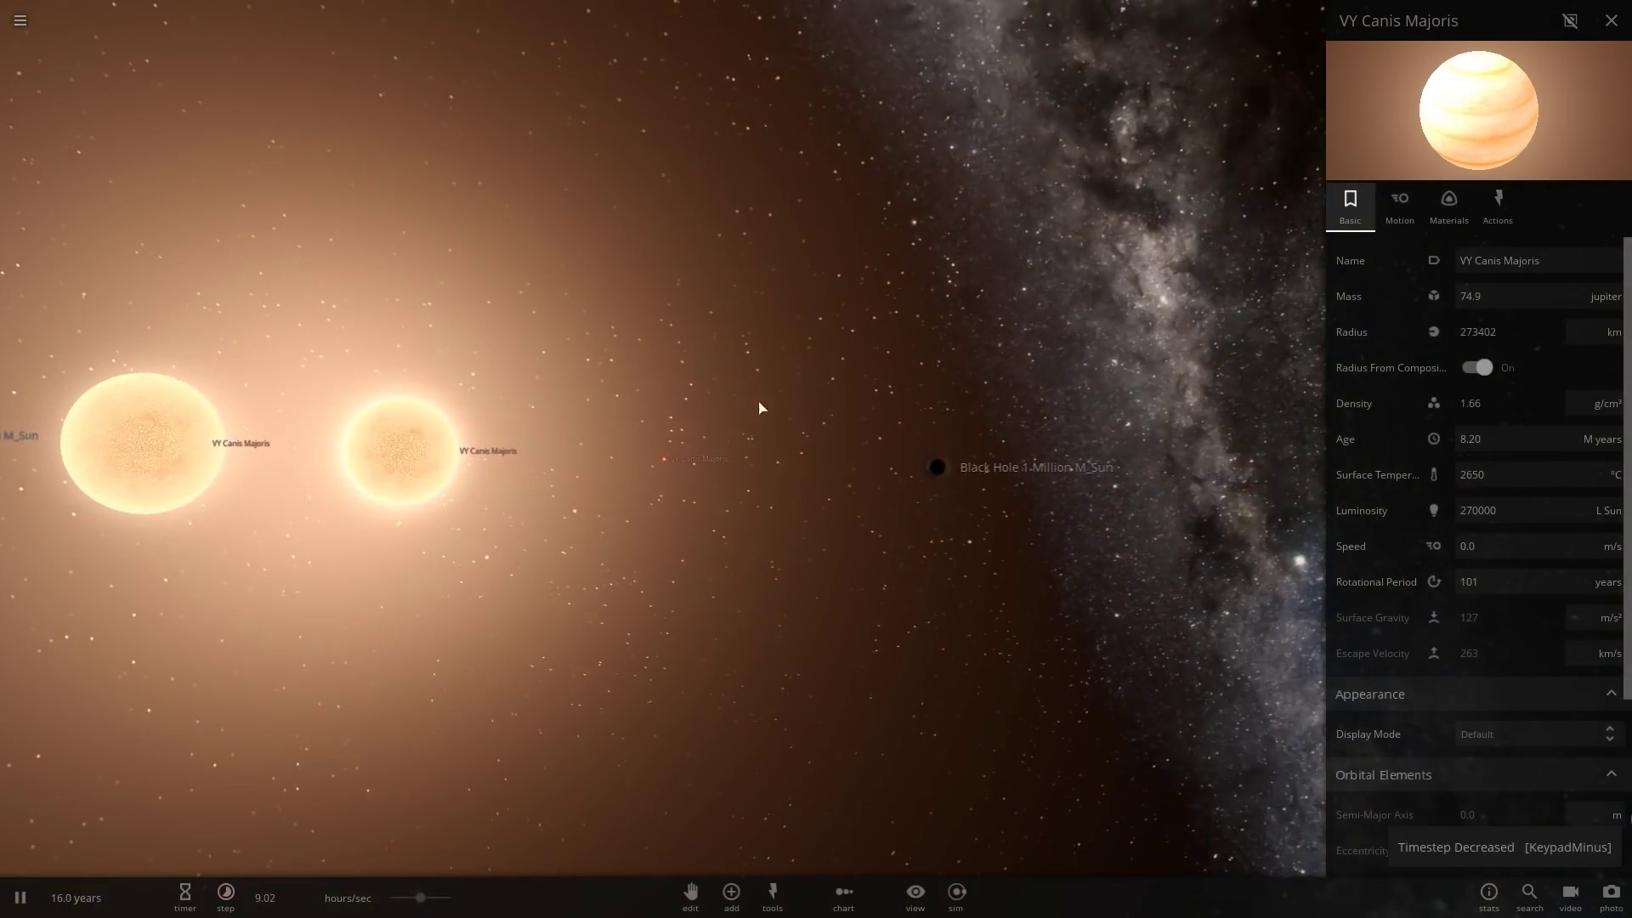
pyautogui.scroll(15, 931, 441)
pyautogui.moveTo(834, 441); pyautogui.dragTo(525, 297)
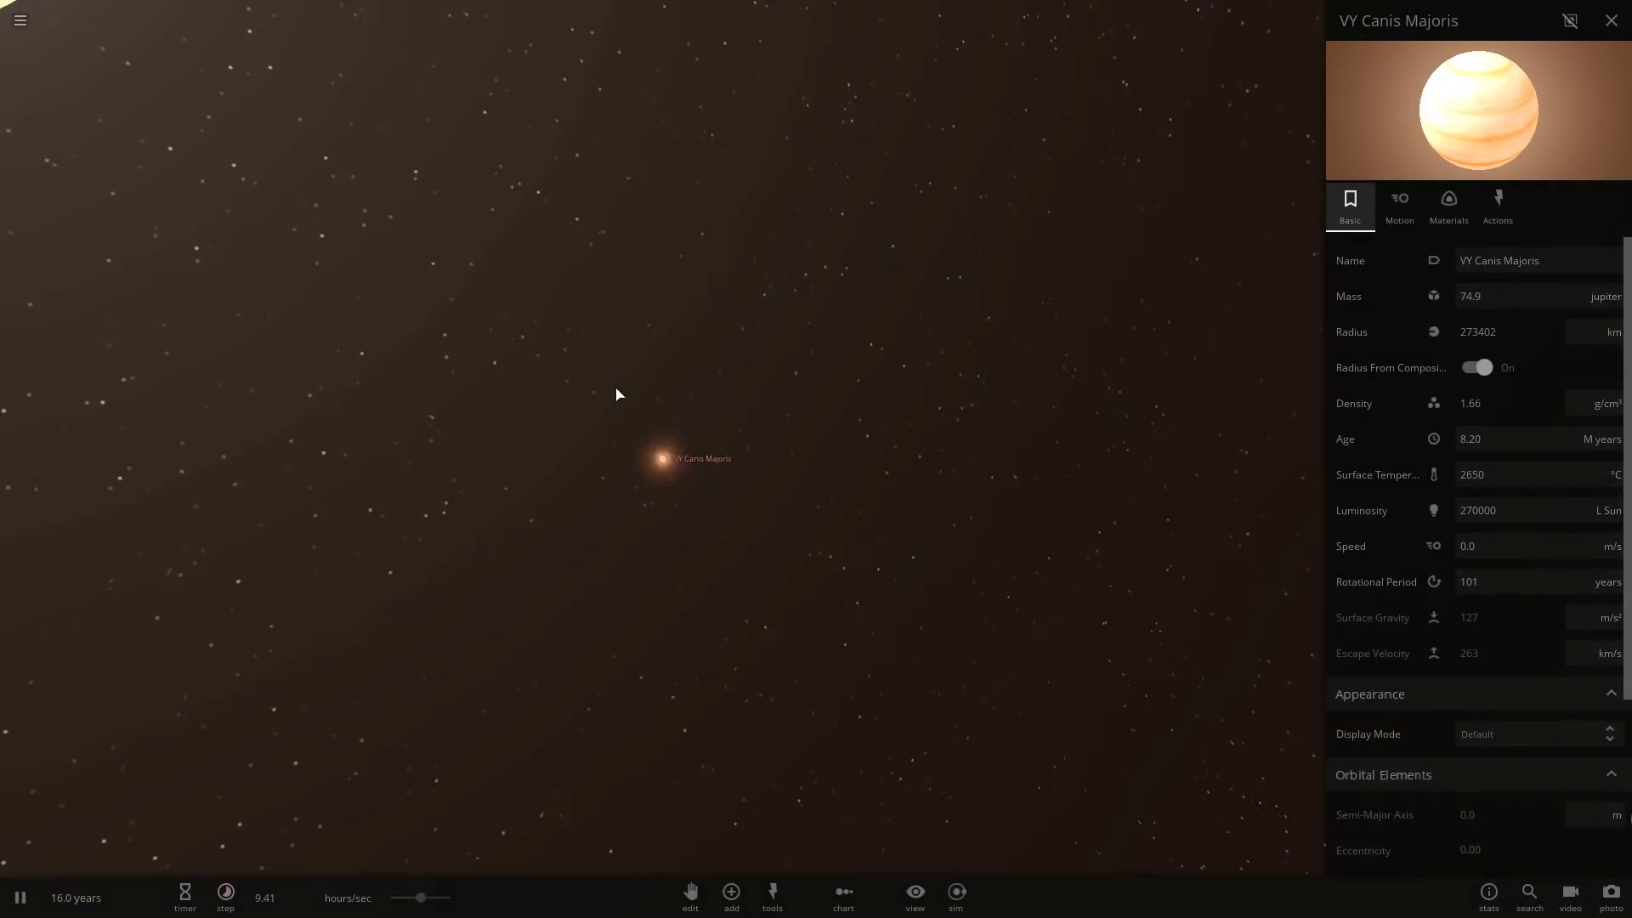
# Select the middle VY Canis Majoris and speed the simulation up to about 5.7 days/sec.
pyautogui.scroll(-10, 525, 298)
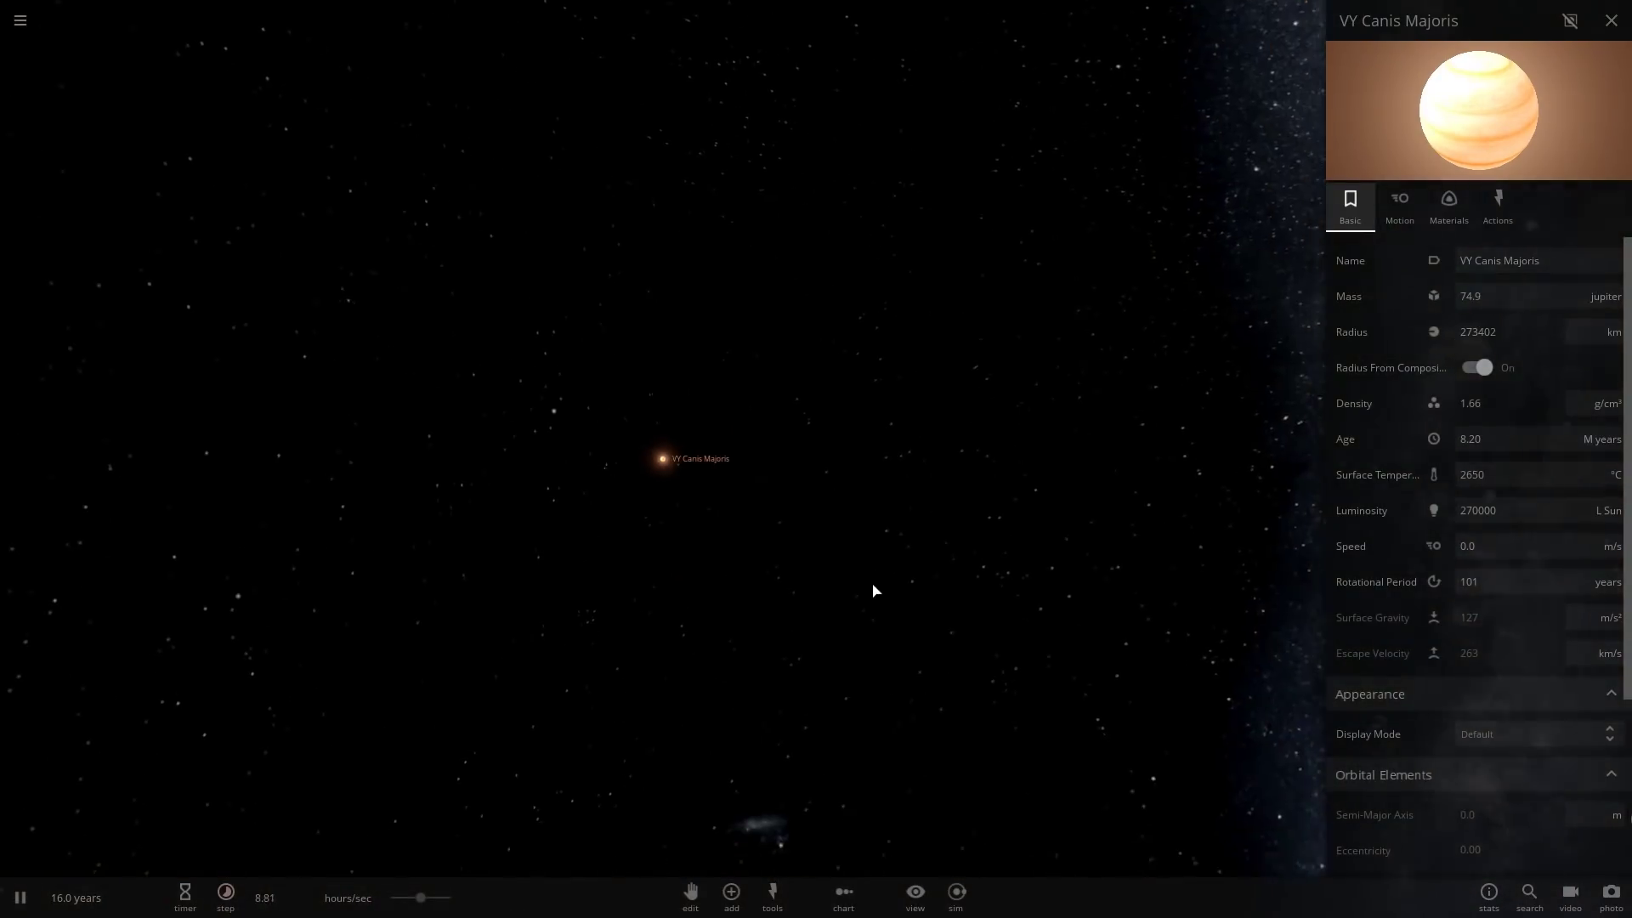
pyautogui.scroll(5, 814, 548)
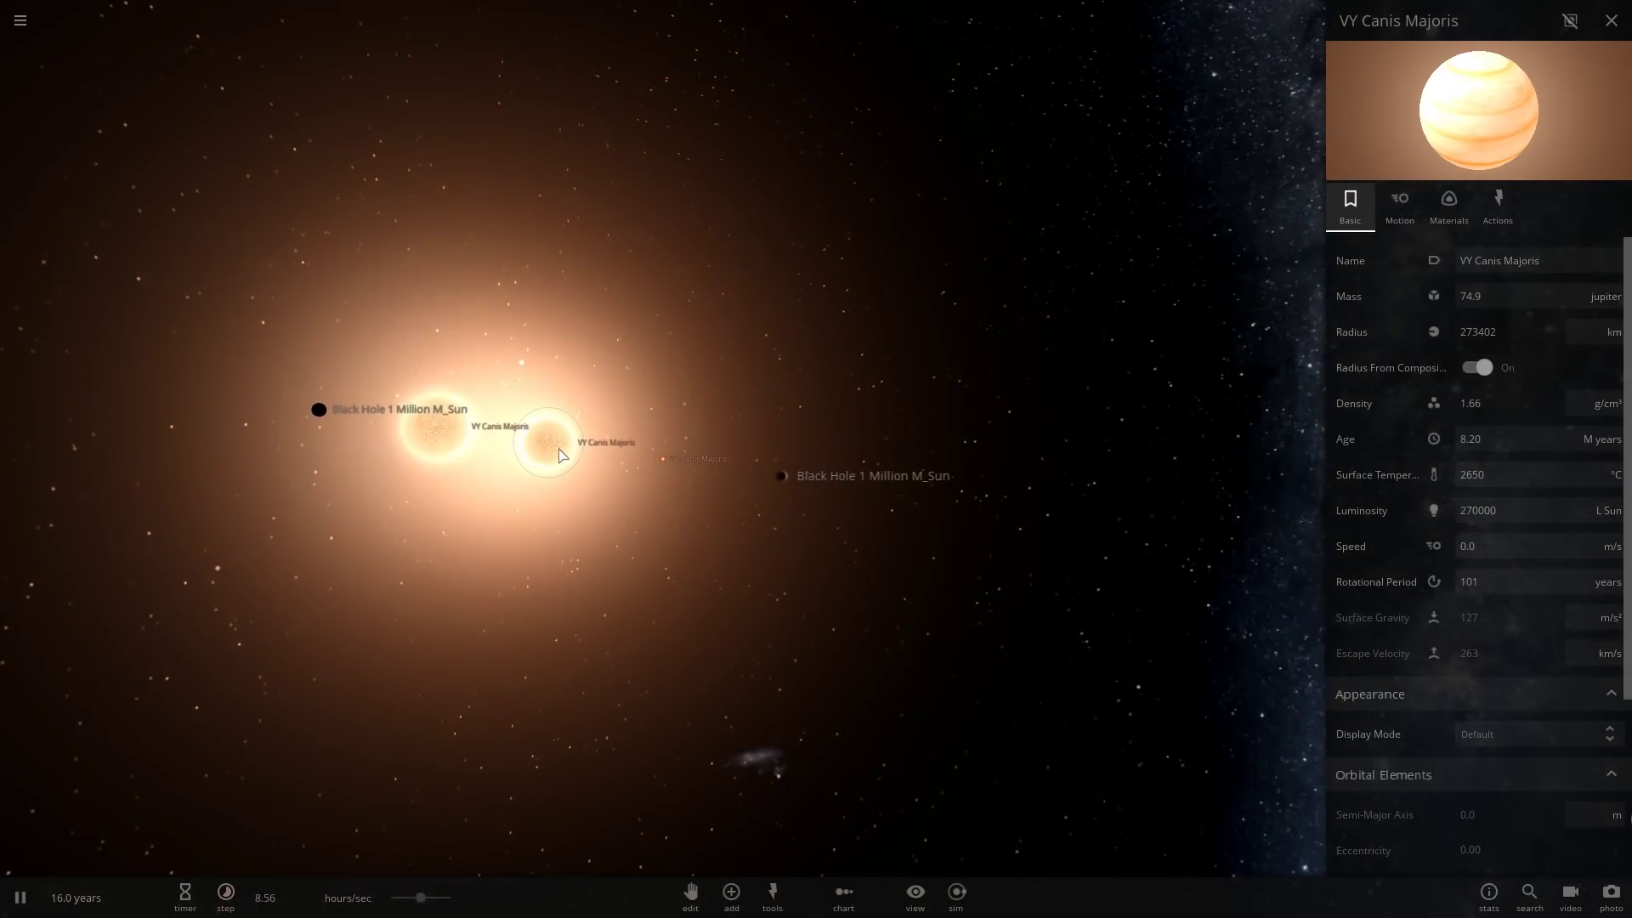
pyautogui.click(571, 457)
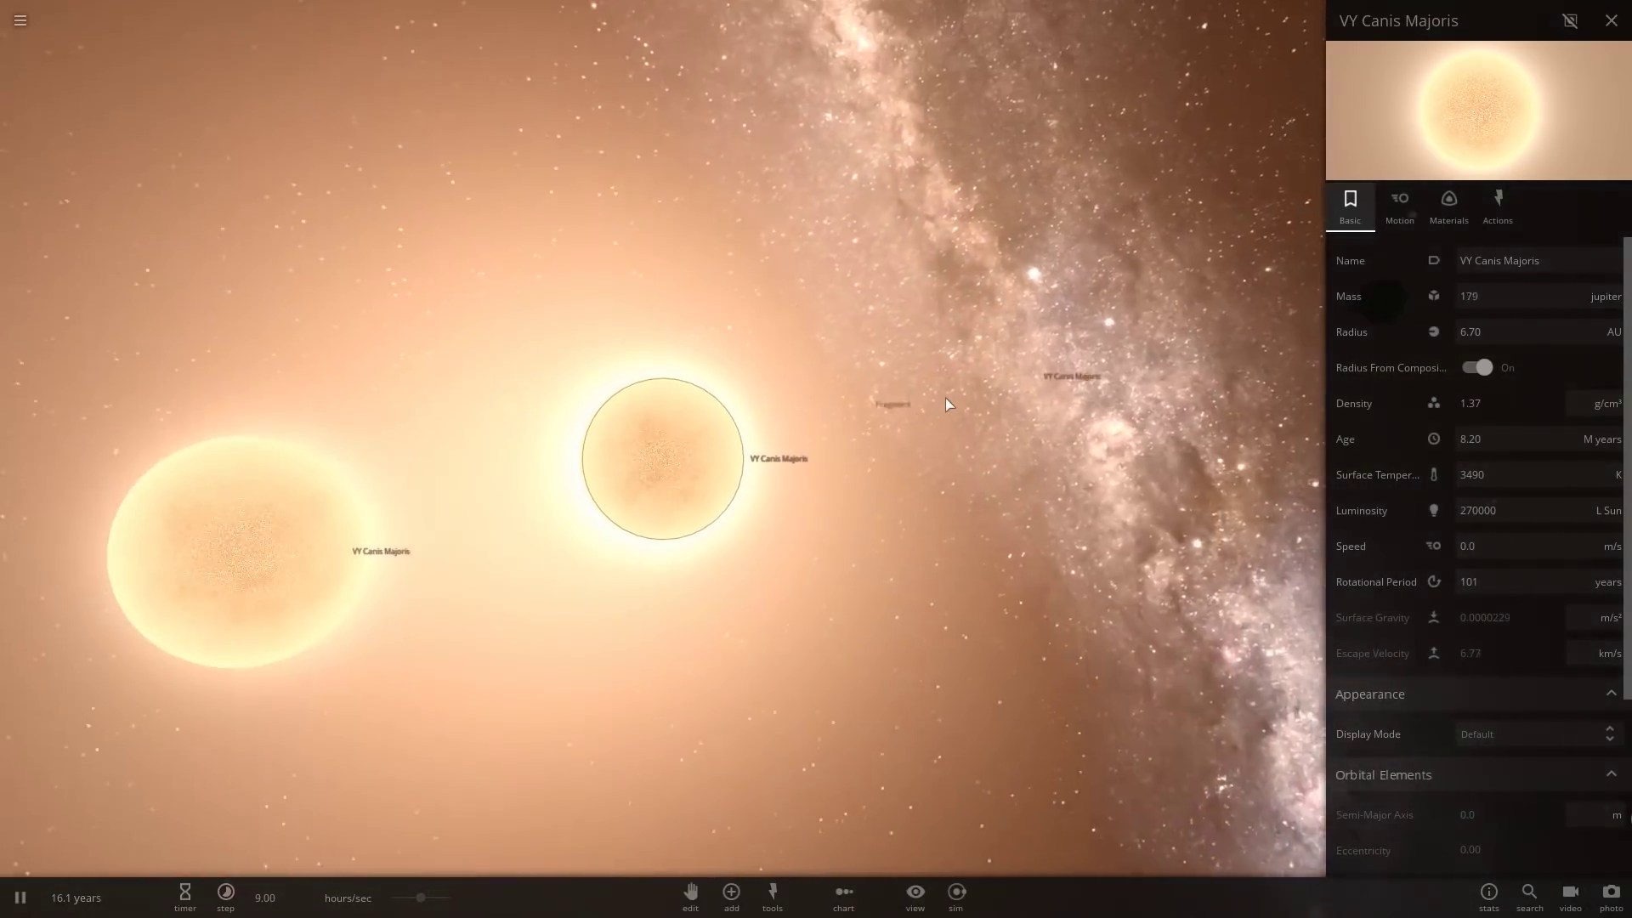
pyautogui.press('KP_Add')
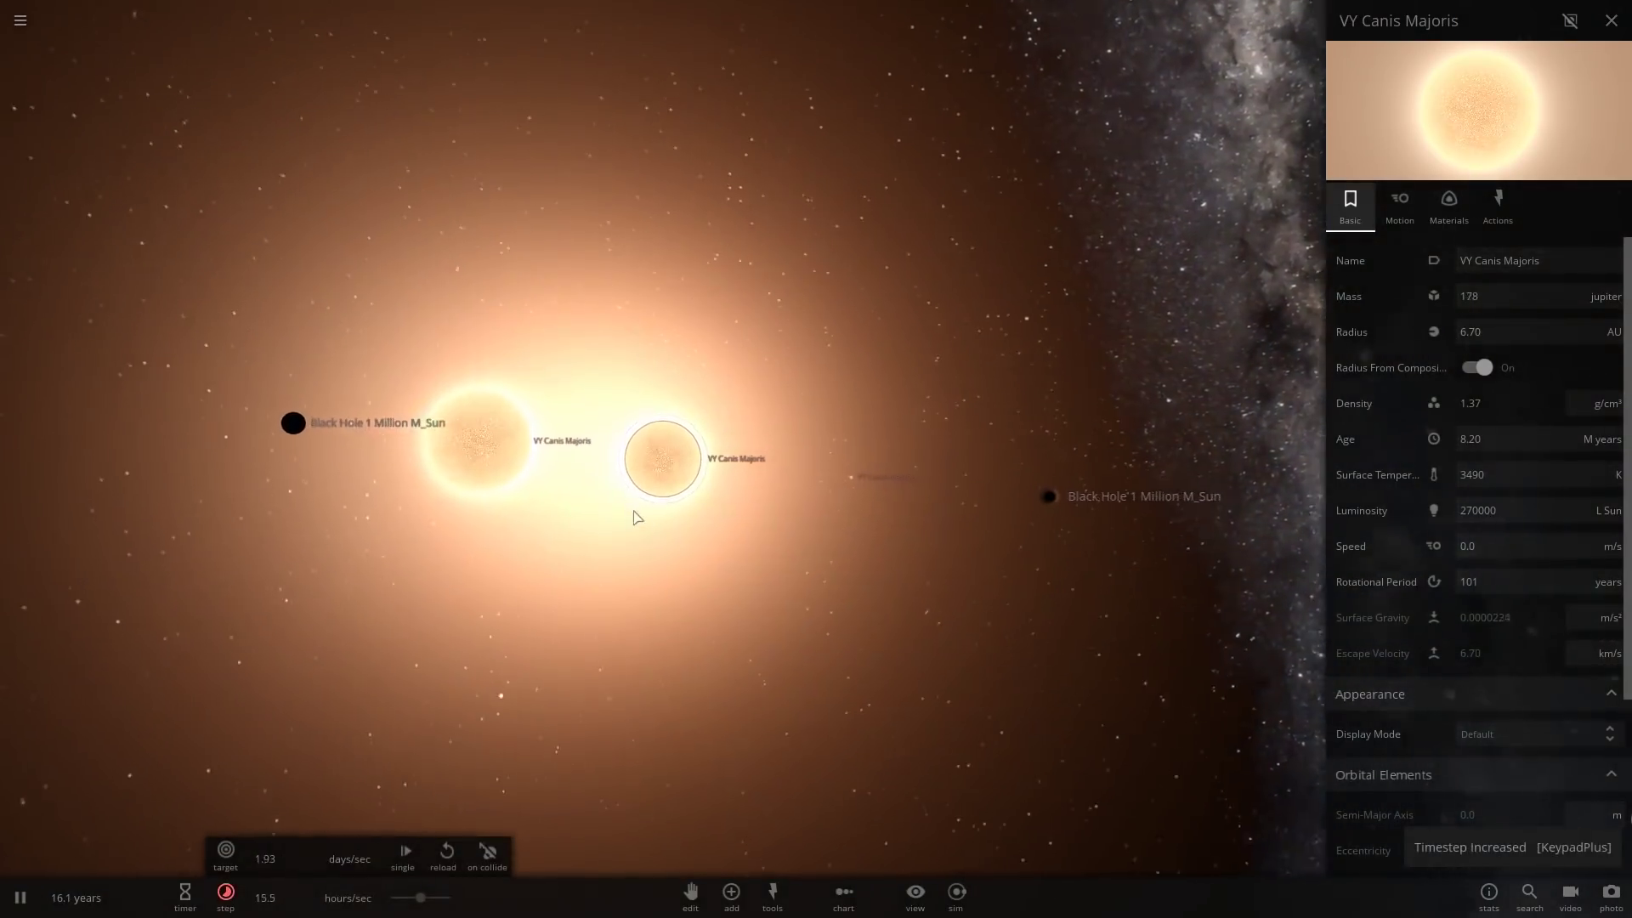
pyautogui.press('KP_Add')
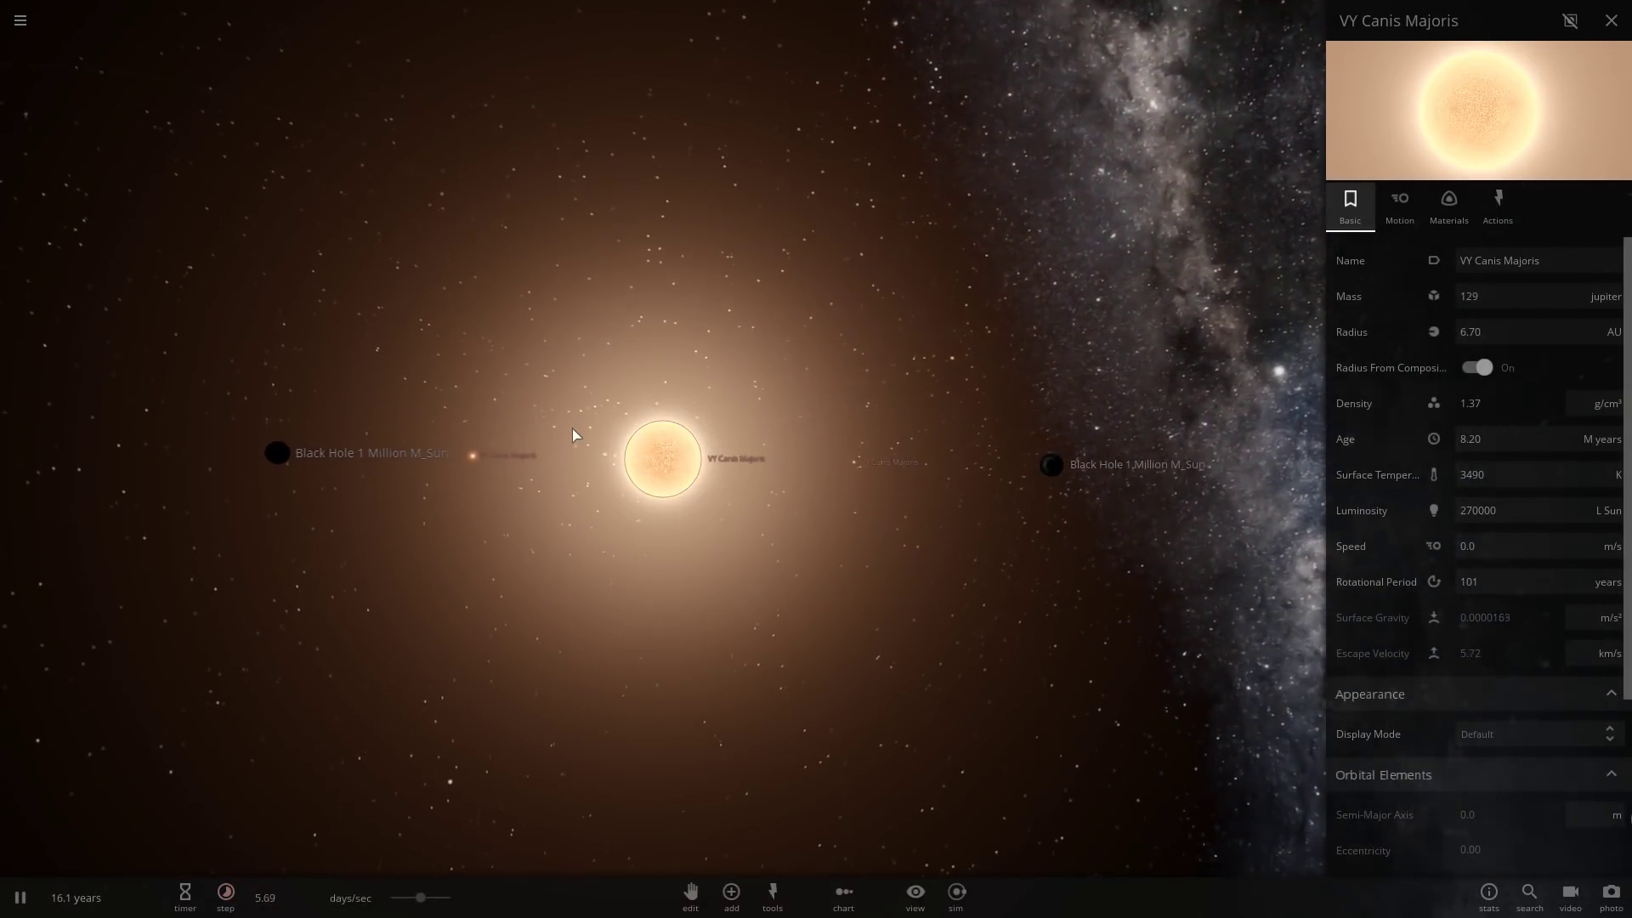
# Slow the simulation down and examine the middle VY Canis Majoris up close as it is stripped.
pyautogui.press('KP_Subtract')
pyautogui.press('KP_Subtract')
pyautogui.moveTo(575, 424); pyautogui.dragTo(510, 444)
pyautogui.scroll(5, 748, 281)
pyautogui.scroll(-4, 651, 268)
pyautogui.scroll(6, 1020, 223)
pyautogui.scroll(-5, 1020, 323)
# Raise the target simulation speed to about 23.1 days/sec.
pyautogui.press('KP_Add')
pyautogui.press('KP_Add')
pyautogui.press('KP_Add')
pyautogui.press('KP_Add')
pyautogui.press('KP_Add')
pyautogui.press('KP_Add')
pyautogui.press('KP_Add')
pyautogui.press('KP_Add')
pyautogui.press('KP_Add')
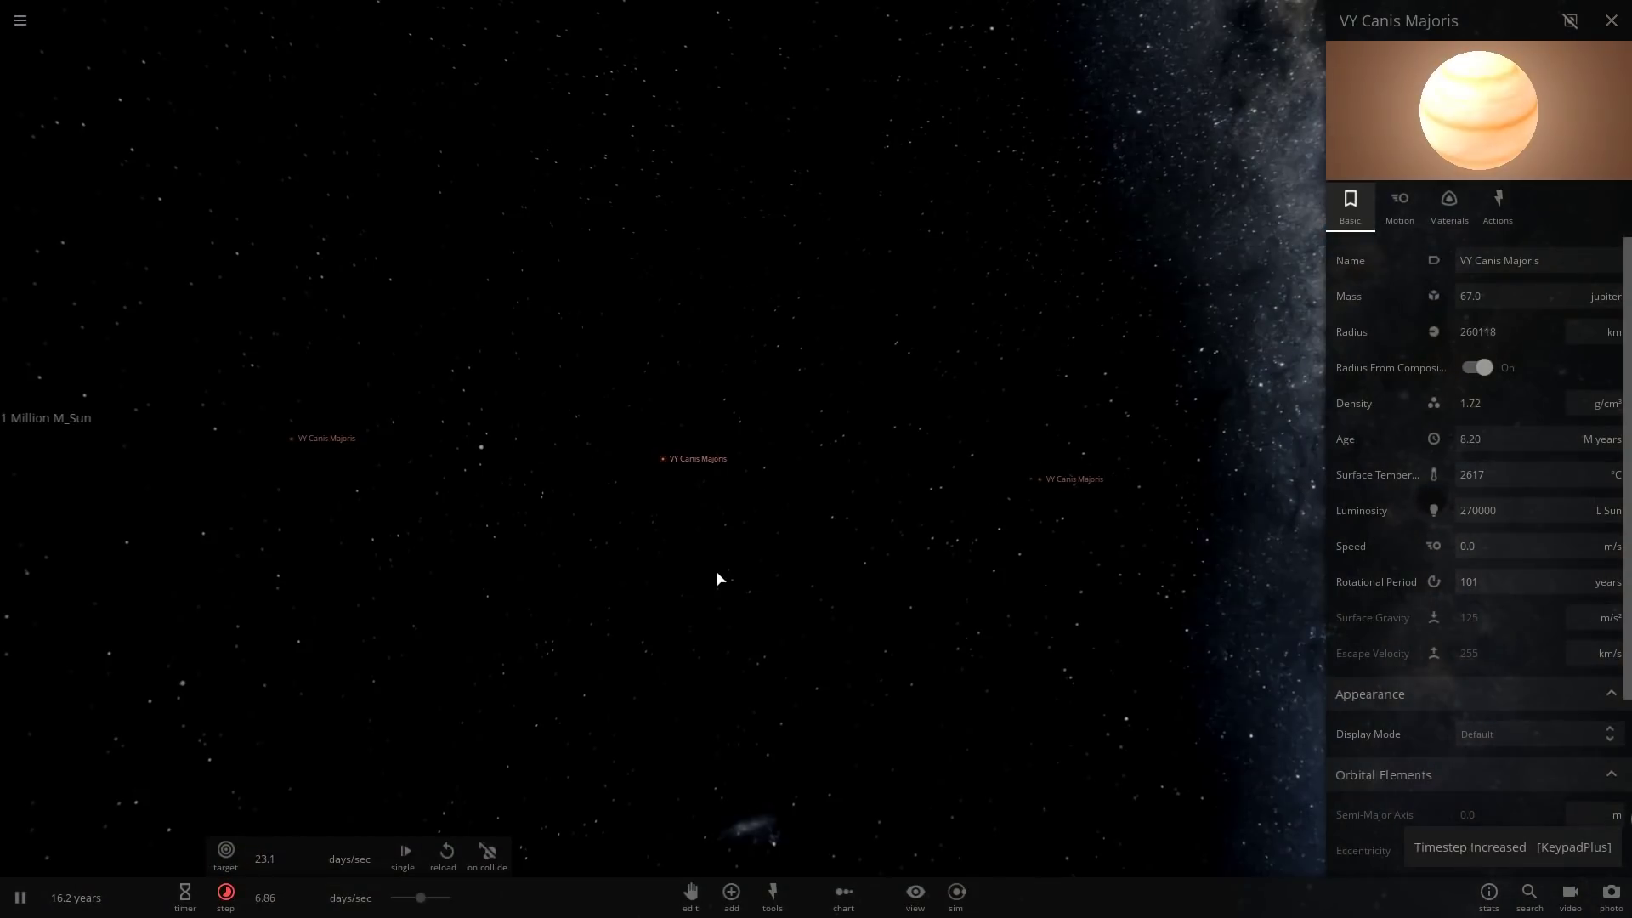
# Examine the line of three stripped VY Canis Majoris stars between the two black holes from several angles.
pyautogui.moveTo(717, 577); pyautogui.dragTo(750, 508)
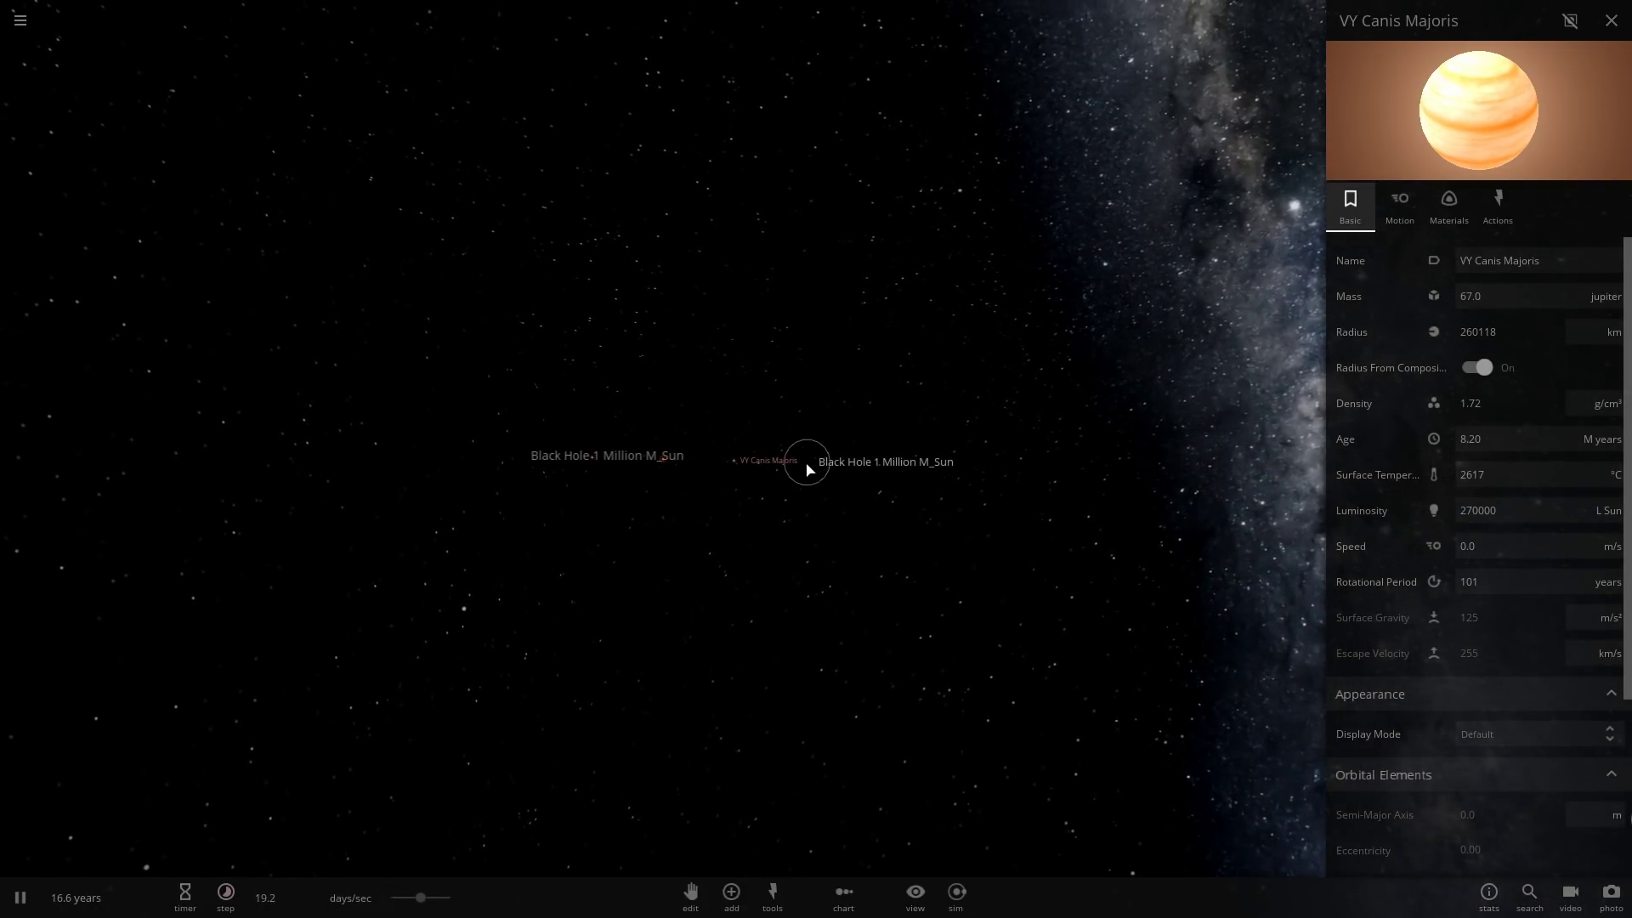
pyautogui.moveTo(909, 583); pyautogui.dragTo(794, 135)
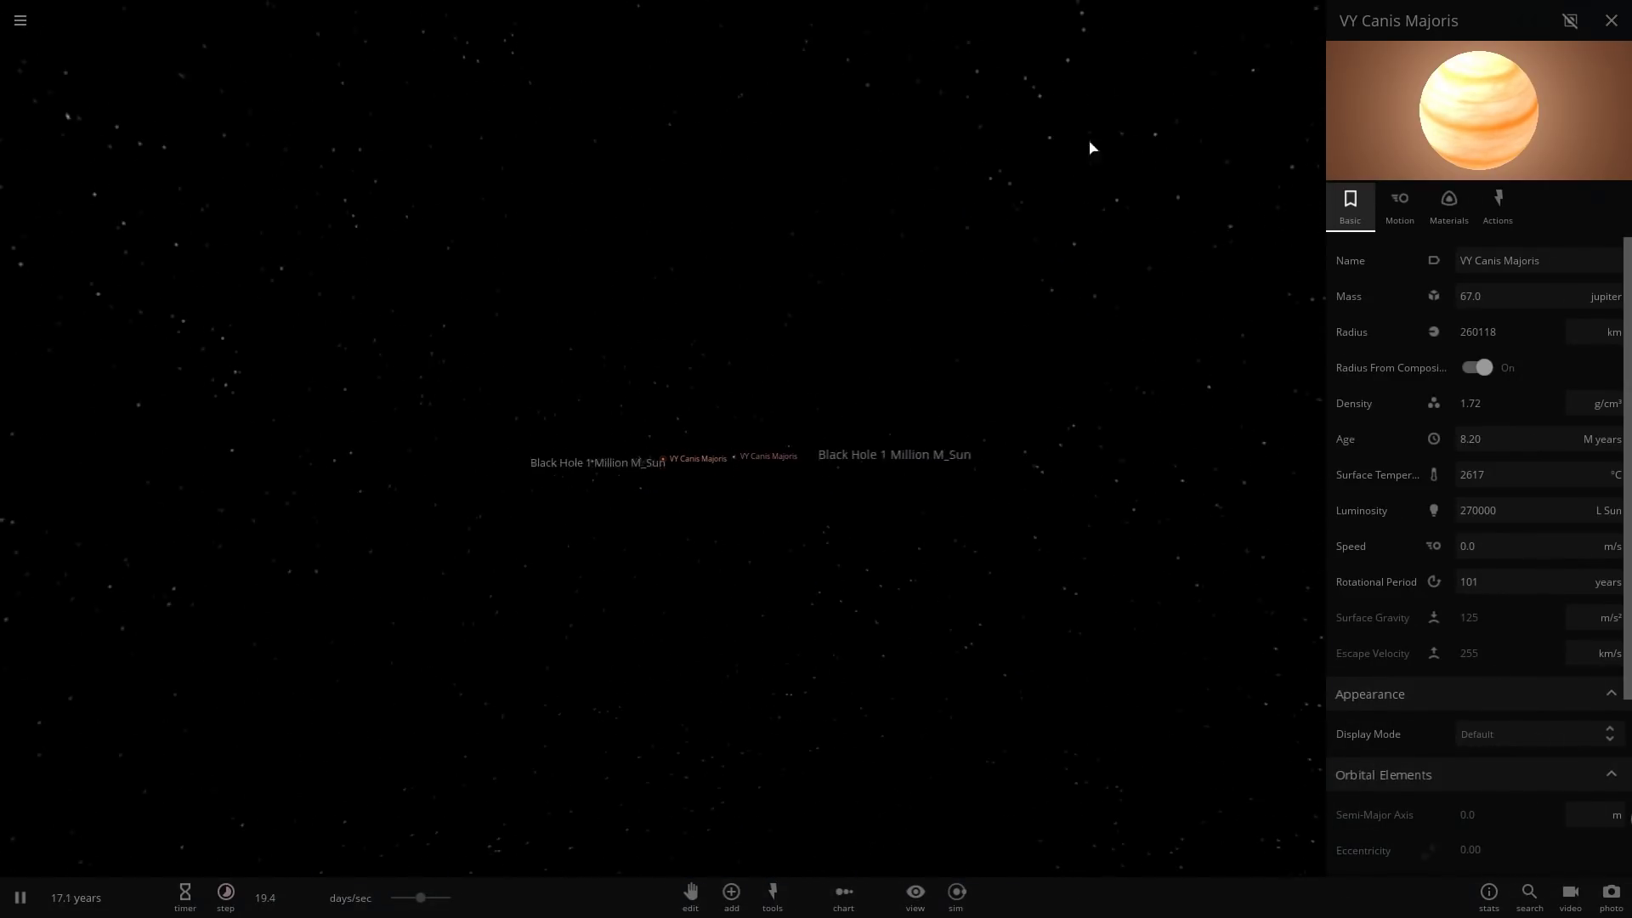
pyautogui.moveTo(1091, 147); pyautogui.dragTo(628, 442)
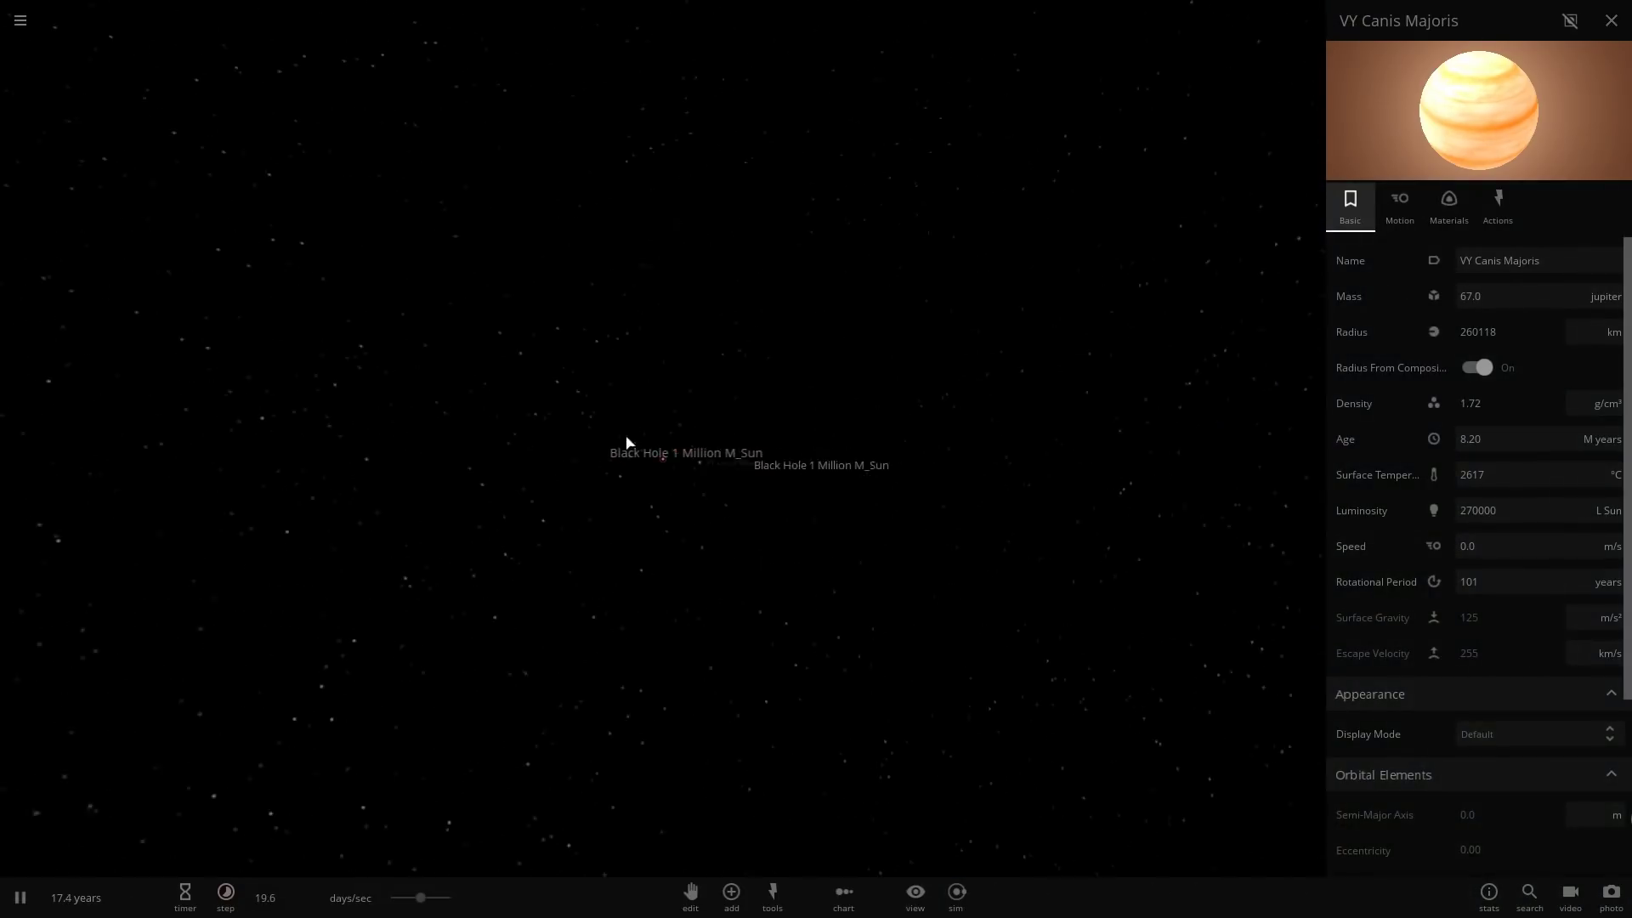
pyautogui.moveTo(421, 639); pyautogui.dragTo(1036, 187)
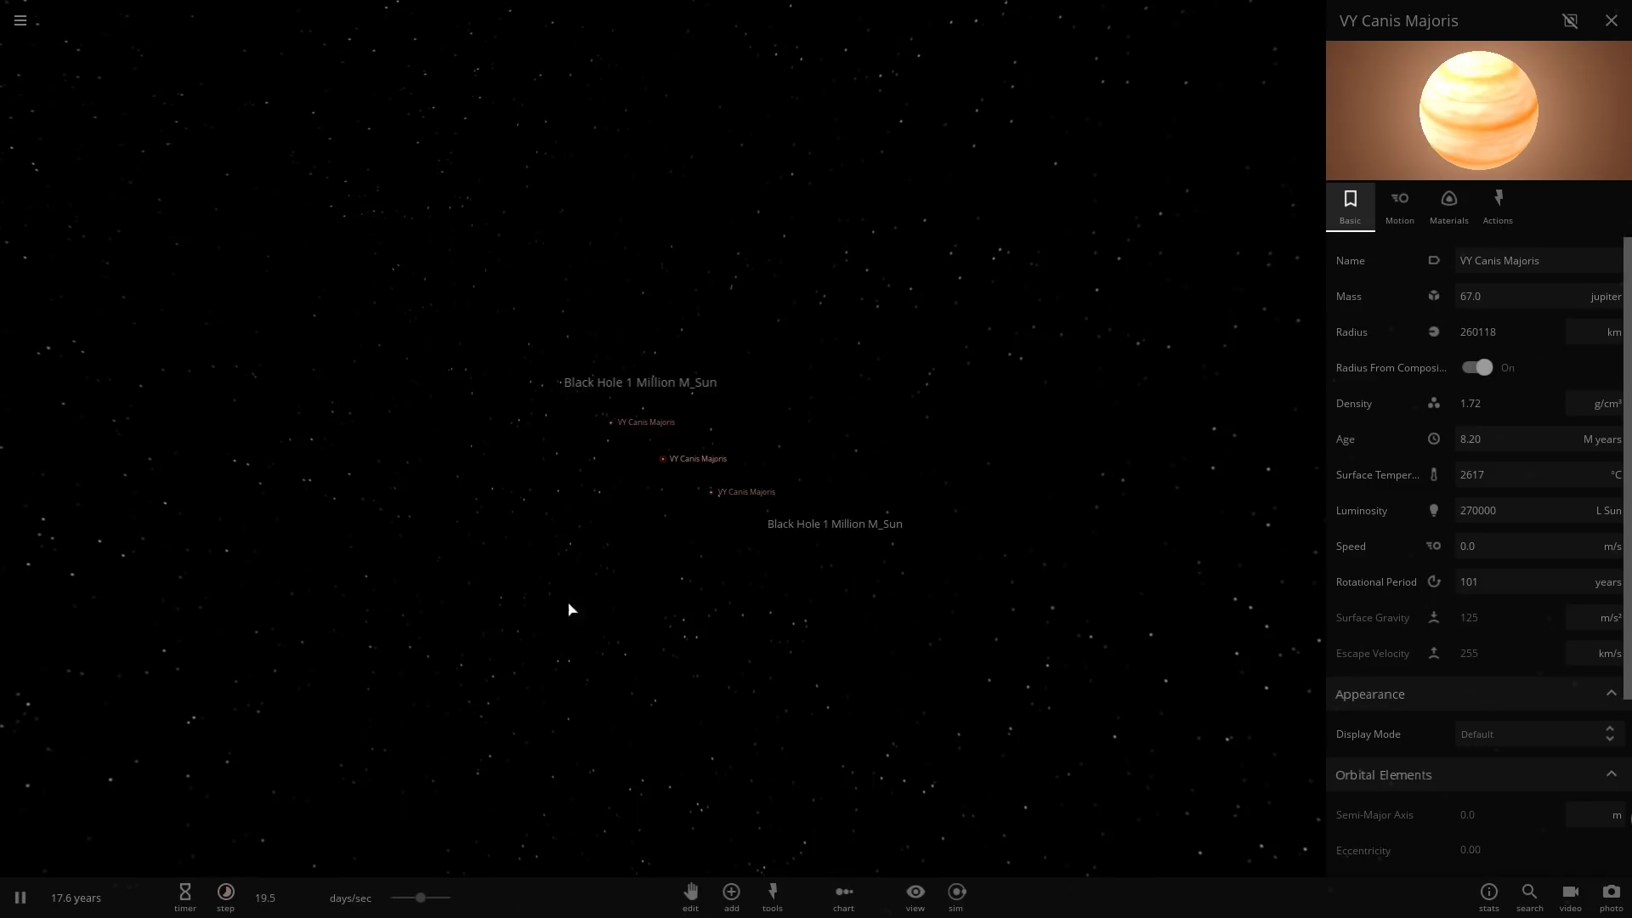
pyautogui.moveTo(569, 609); pyautogui.dragTo(999, 314)
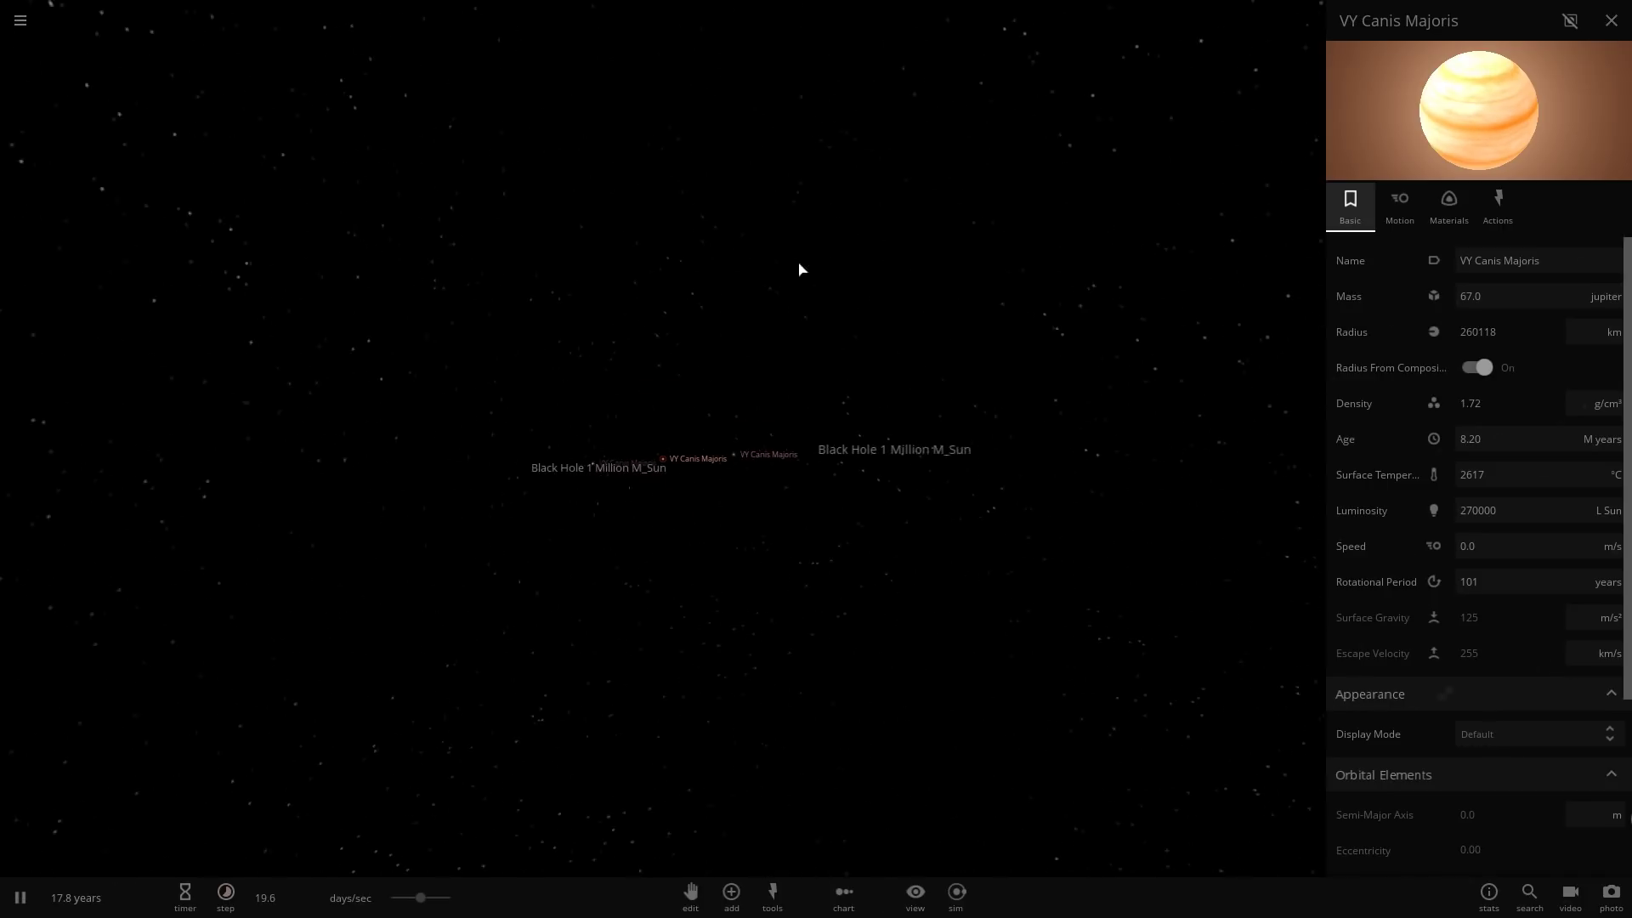
pyautogui.moveTo(798, 270); pyautogui.dragTo(834, 252)
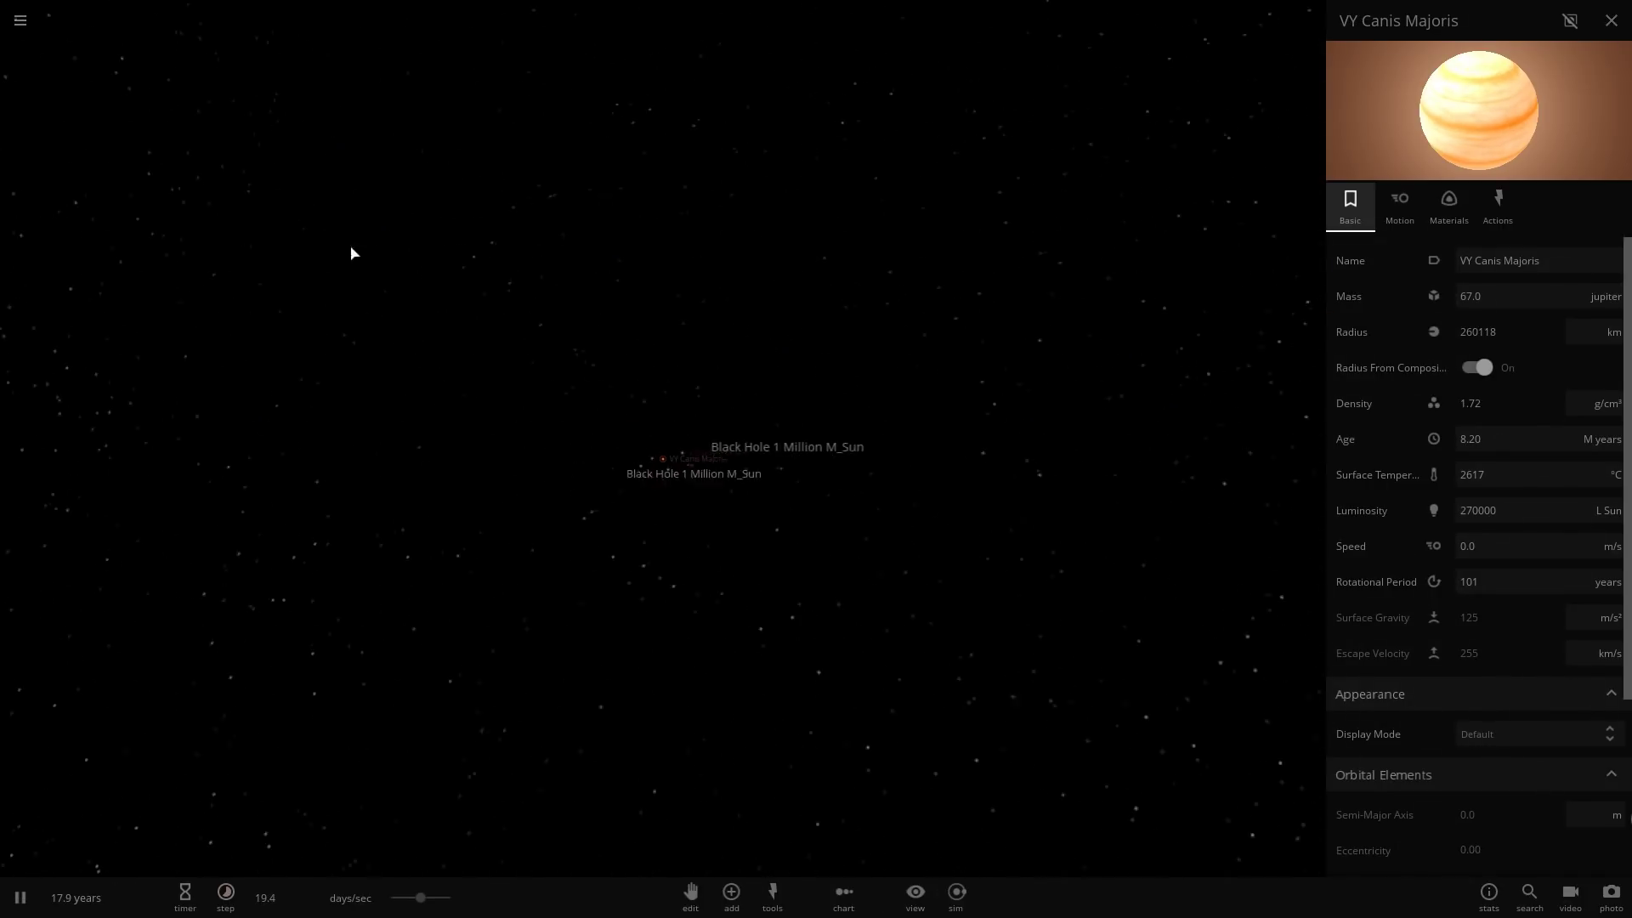
pyautogui.moveTo(351, 253); pyautogui.dragTo(613, 85)
pyautogui.moveTo(950, 211); pyautogui.dragTo(816, 181)
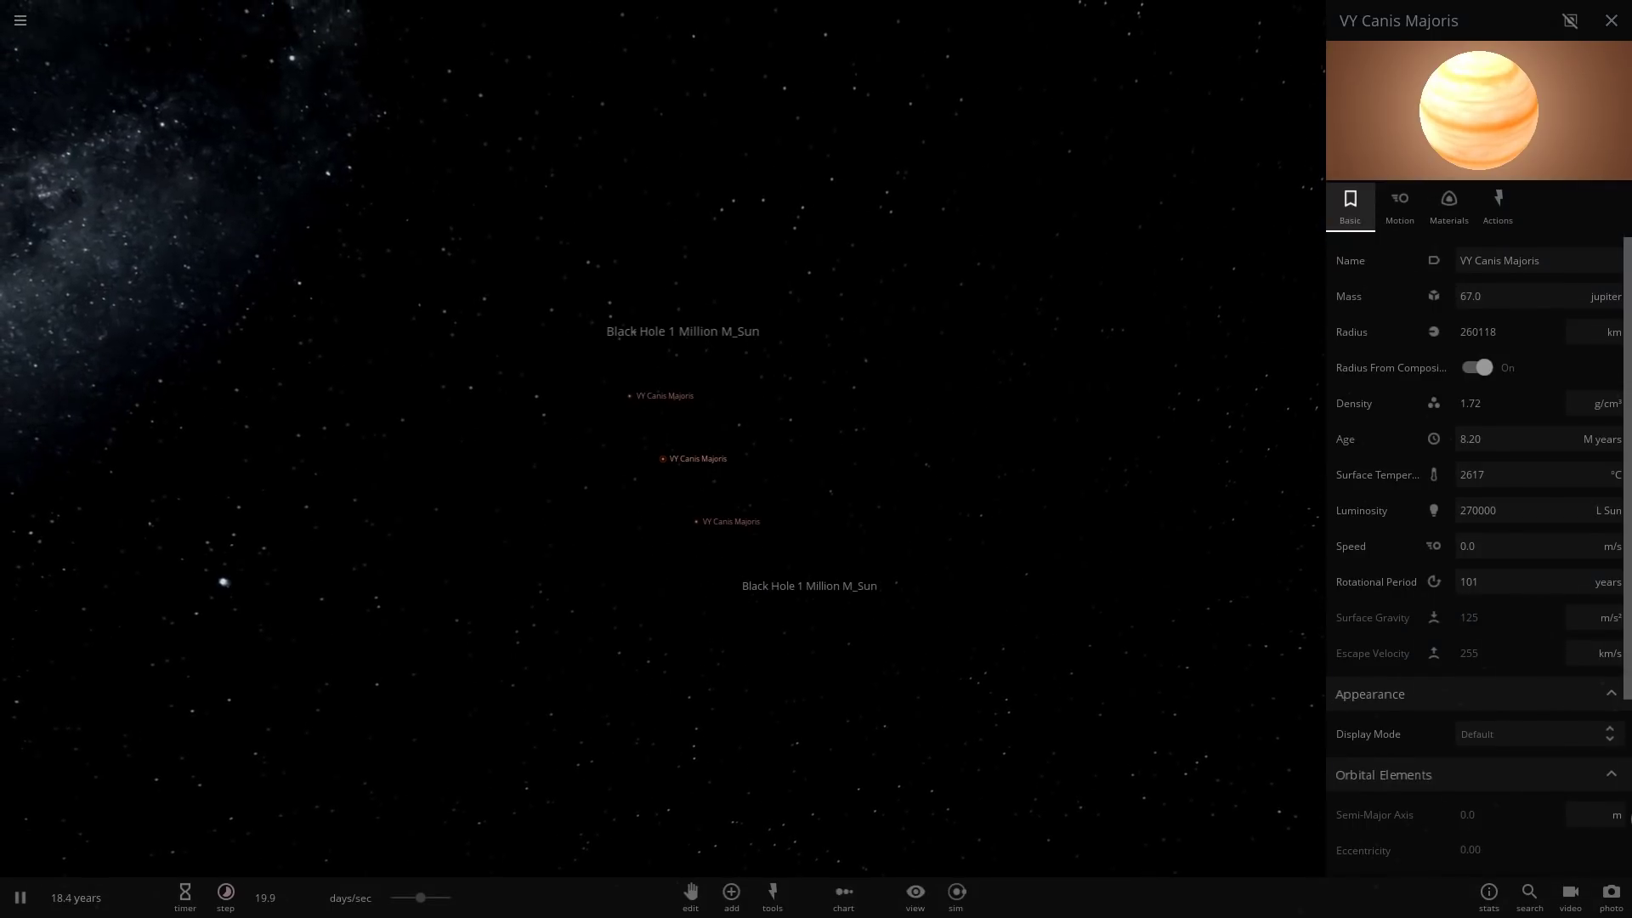